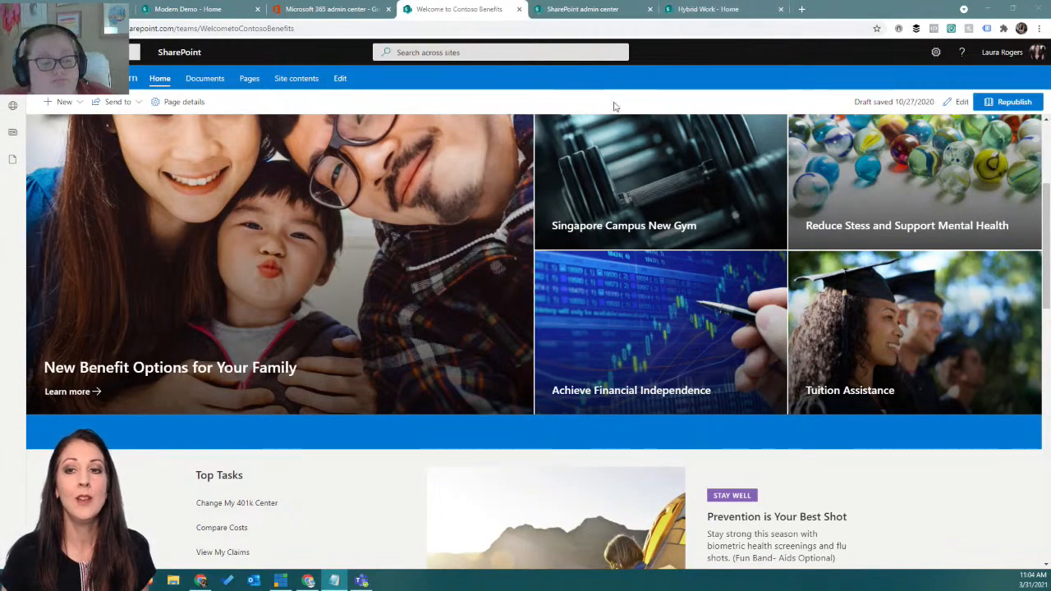
Reload the Welcome to Contoso Benefits page and look over its hero tiles, link lists and image cards
{"action": "scroll", "coordinate": [486, 206], "scroll_direction": "up", "scroll_amount": 5}
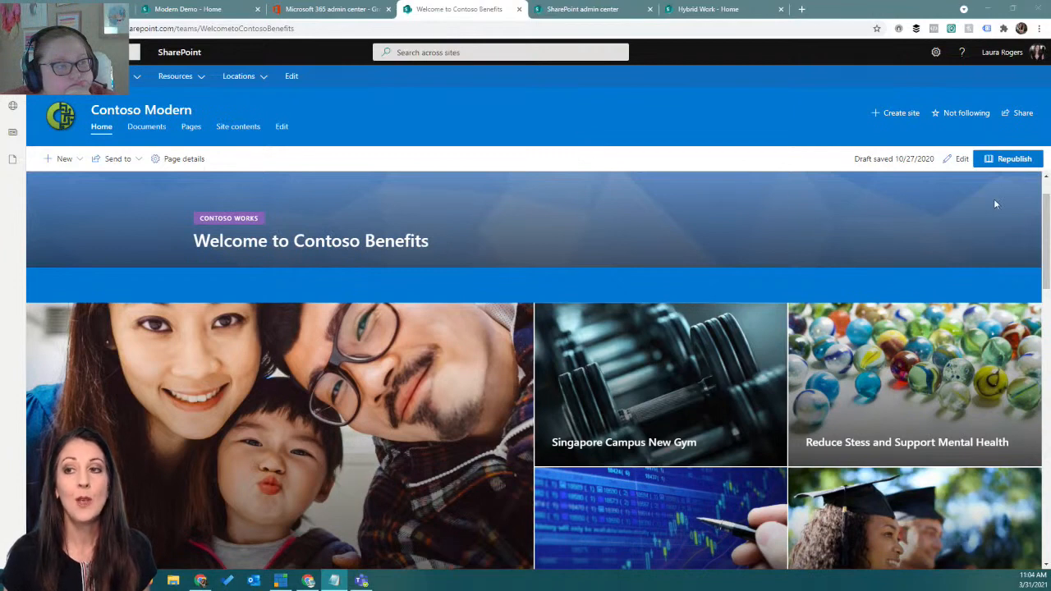
{"action": "left_click_drag", "start_coordinate": [1047, 207], "coordinate": [1048, 287]}
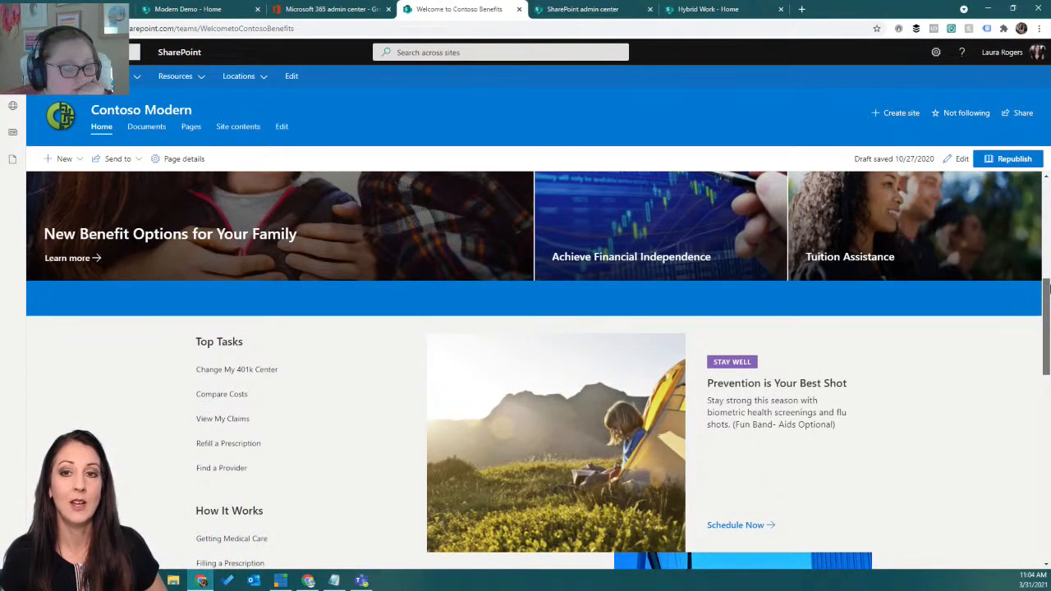
{"action": "left_click_drag", "start_coordinate": [1047, 288], "coordinate": [1048, 320]}
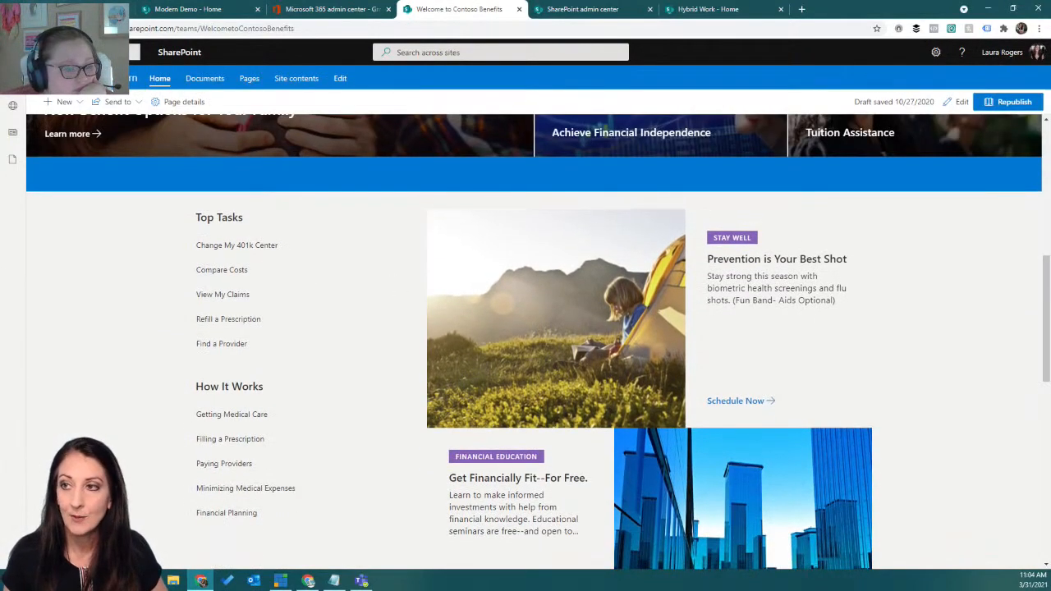
{"action": "left_click", "coordinate": [47, 29]}
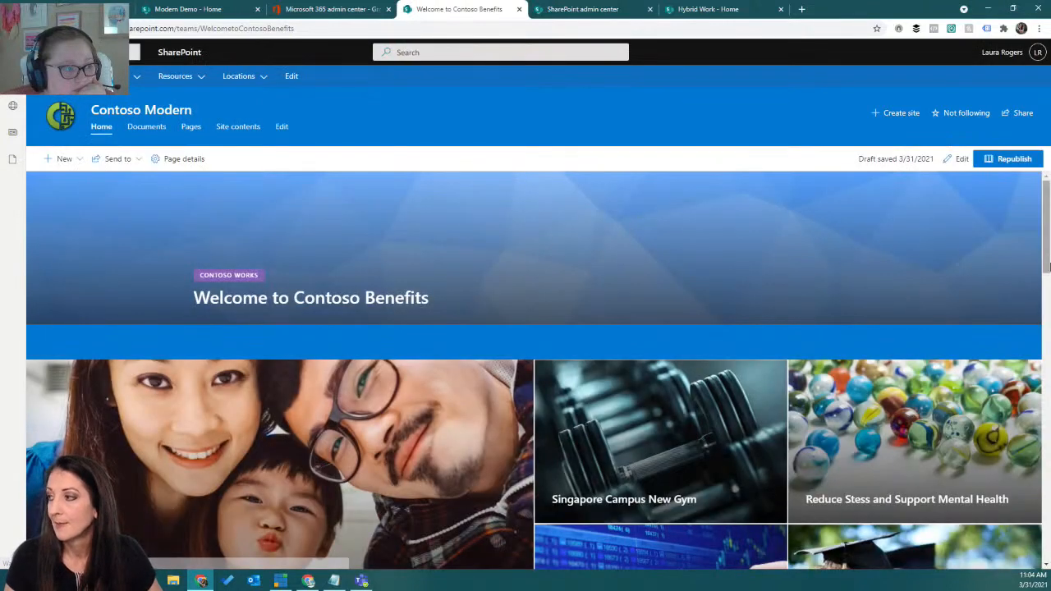
{"action": "scroll", "coordinate": [1048, 271], "scroll_direction": "down", "scroll_amount": 5}
{"action": "left_click_drag", "start_coordinate": [1048, 283], "coordinate": [1047, 328]}
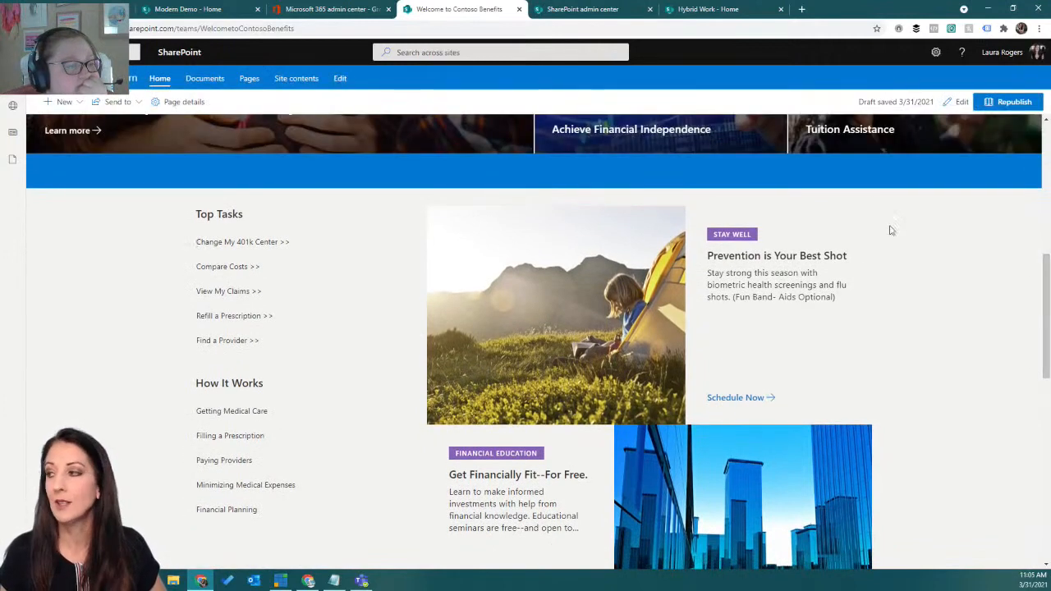
{"action": "left_click_drag", "start_coordinate": [1045, 276], "coordinate": [1045, 366]}
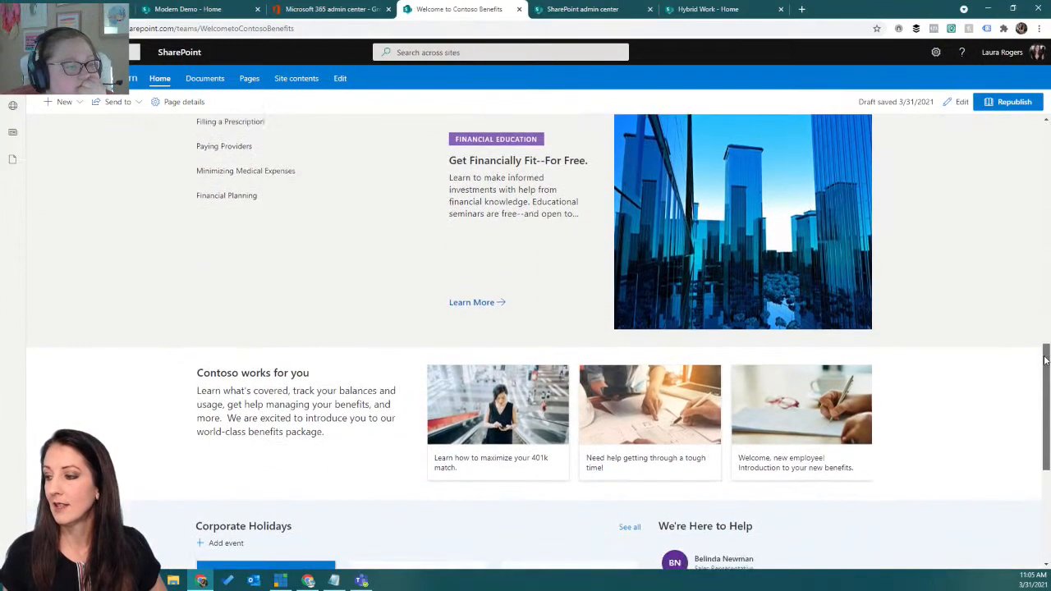
Put the Contoso Benefits page in edit mode and clear the Top Tasks title of its quick links web part
{"action": "left_click", "coordinate": [961, 103]}
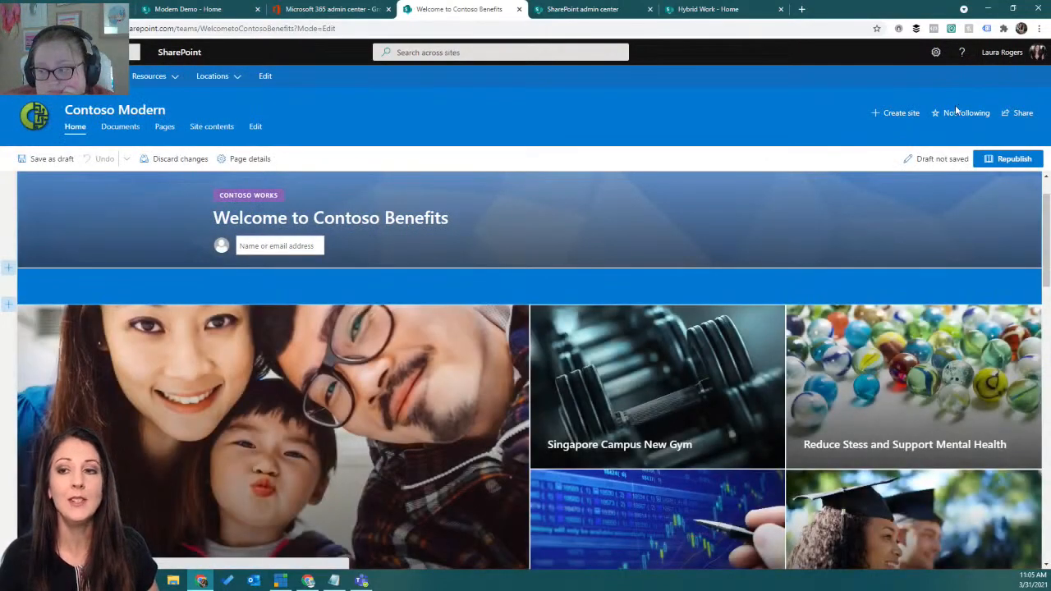
{"action": "left_click_drag", "start_coordinate": [1041, 206], "coordinate": [1048, 309]}
{"action": "left_click", "coordinate": [335, 282]}
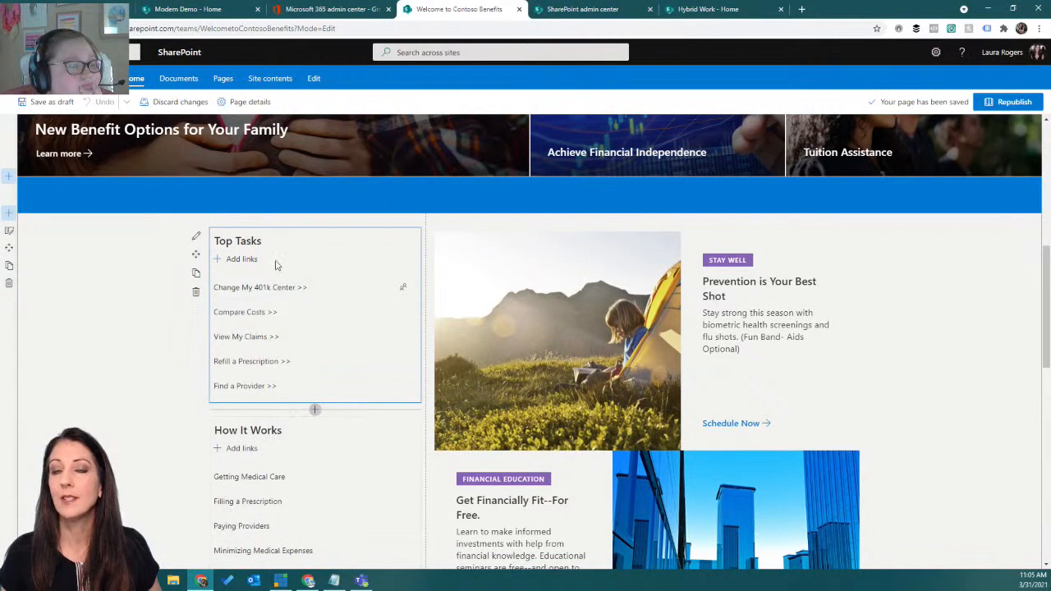
{"action": "left_click_drag", "start_coordinate": [272, 239], "coordinate": [213, 240]}
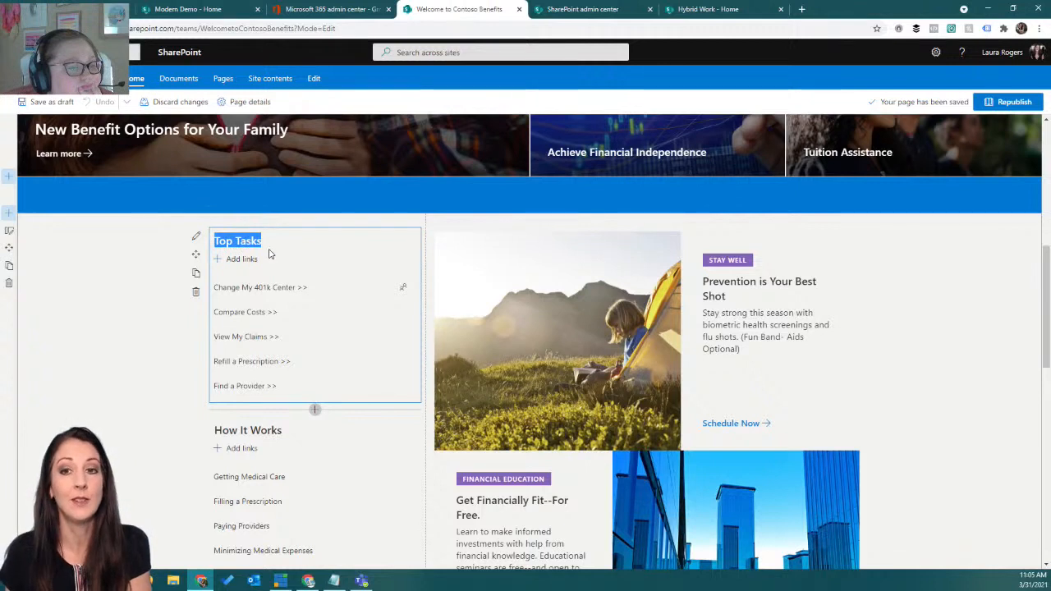
{"action": "key", "text": "BackSpace"}
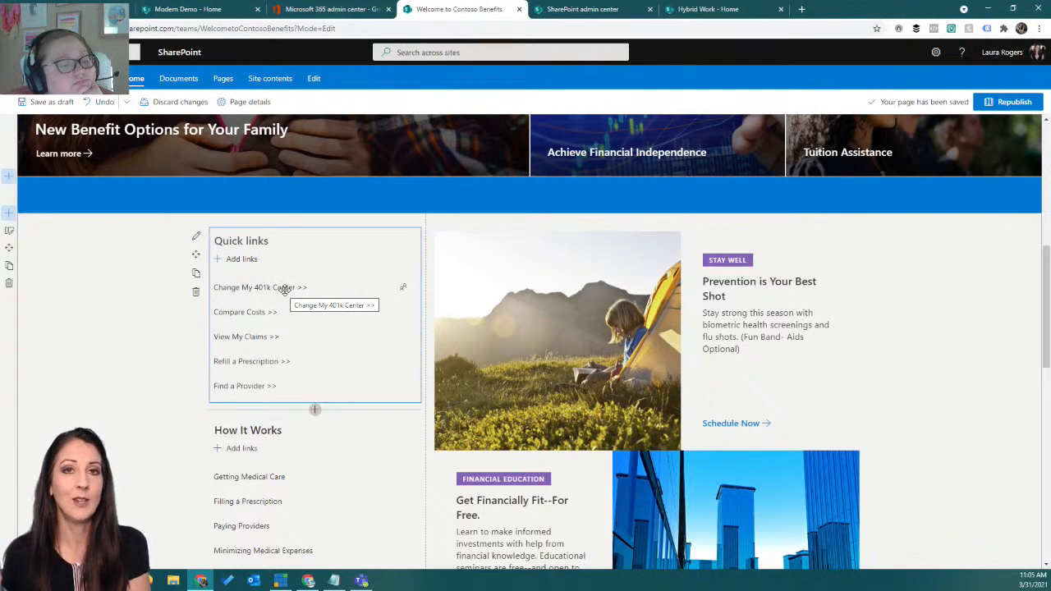
Examine the How It Works links and the image-based quick links beside "Contoso works for you" in edit mode
{"action": "scroll", "coordinate": [305, 318], "scroll_direction": "down", "scroll_amount": 2}
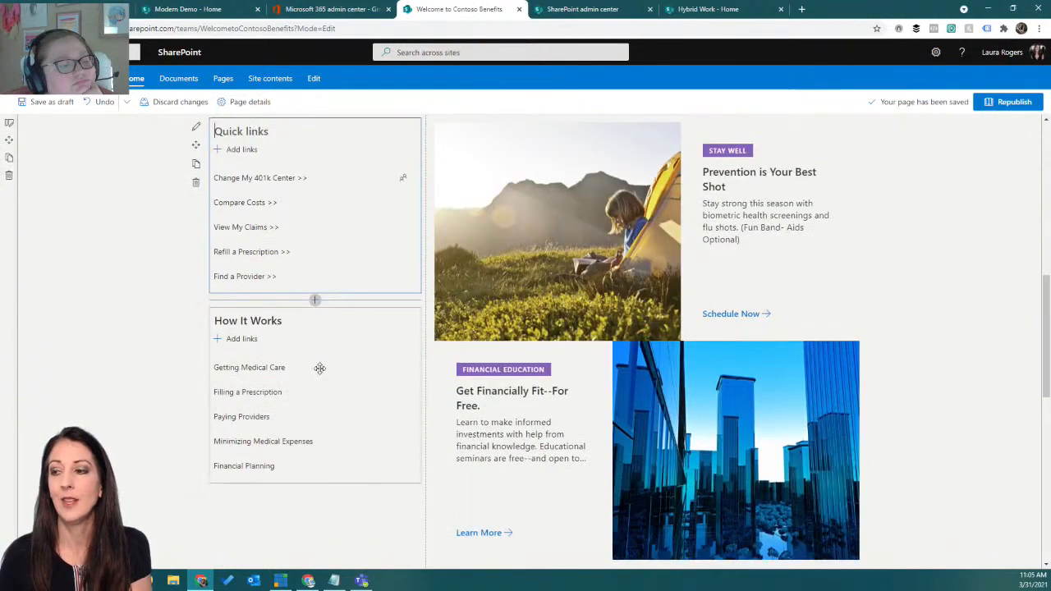
{"action": "scroll", "coordinate": [258, 405], "scroll_direction": "down", "scroll_amount": 3}
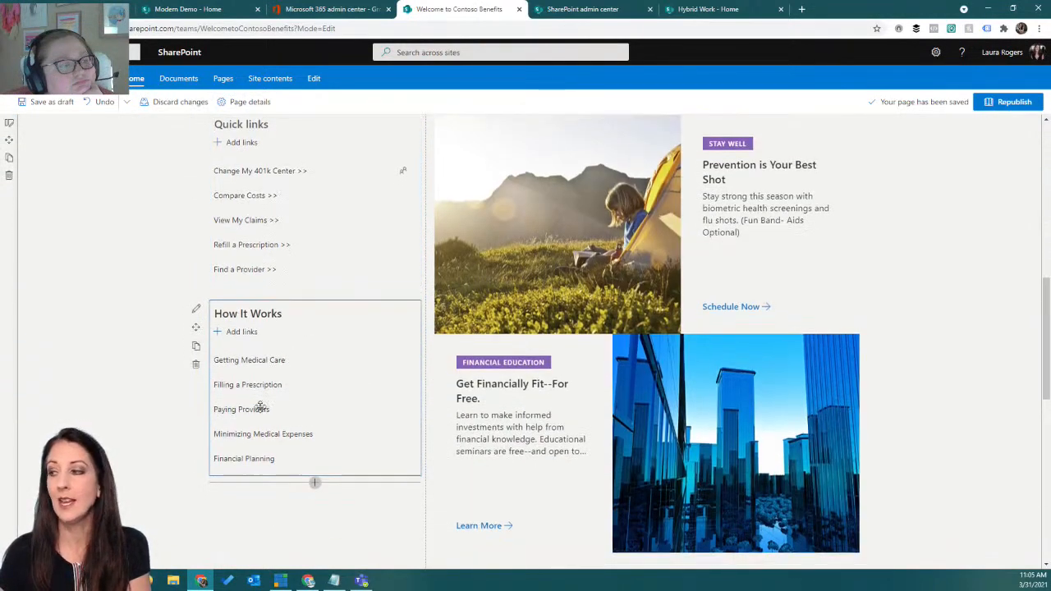
{"action": "scroll", "coordinate": [315, 388], "scroll_direction": "down", "scroll_amount": 3}
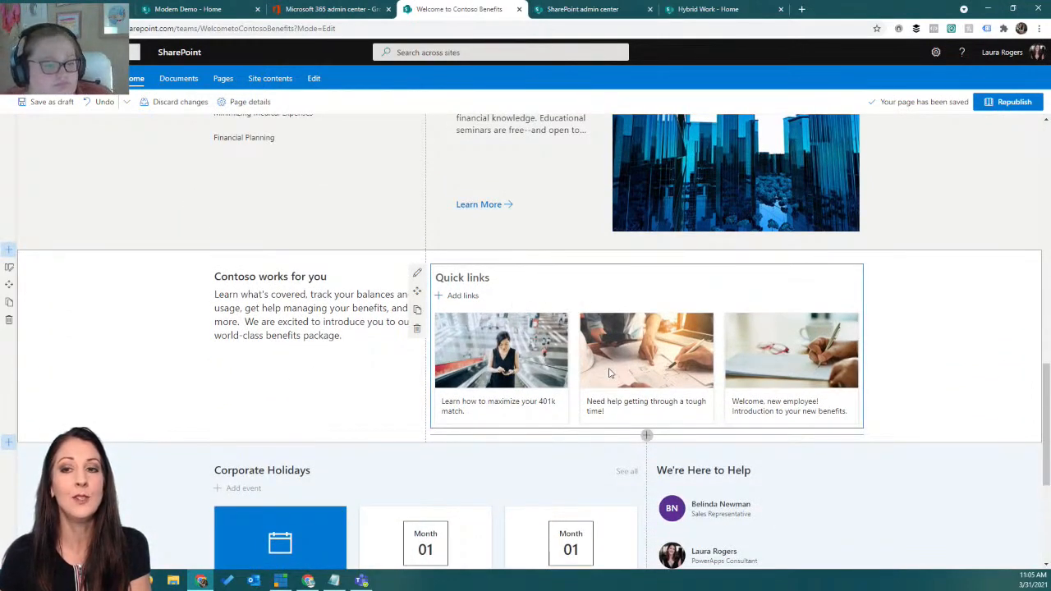
{"action": "scroll", "coordinate": [821, 355], "scroll_direction": "down", "scroll_amount": 4}
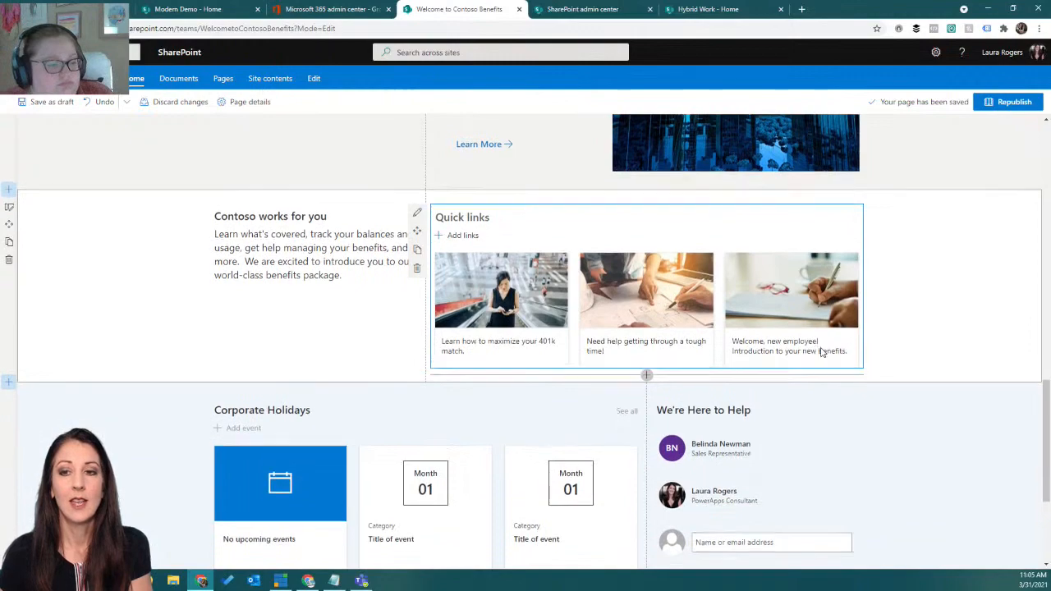
{"action": "scroll", "coordinate": [821, 348], "scroll_direction": "up", "scroll_amount": 10}
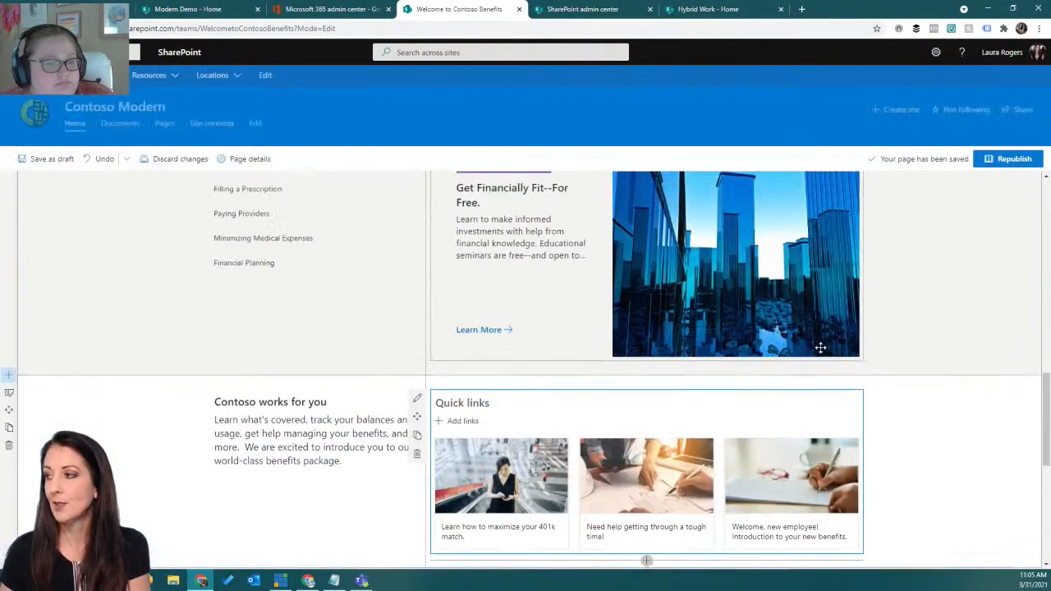
Switch to the Hybrid Work site, open its home page for editing and select the Quick links web part below the introduction
{"action": "left_click", "coordinate": [713, 10]}
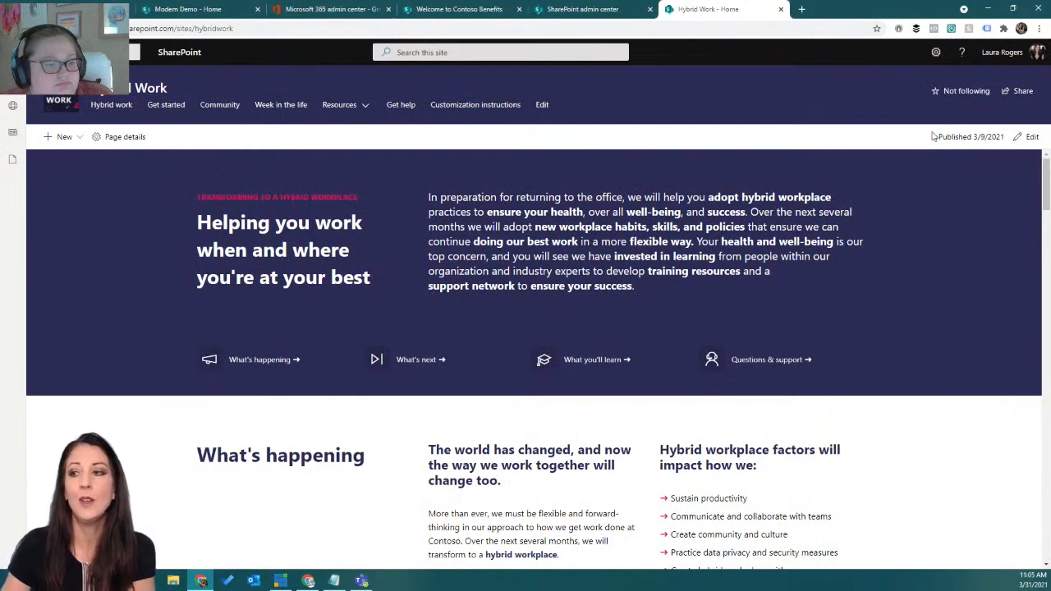
{"action": "left_click", "coordinate": [1026, 137]}
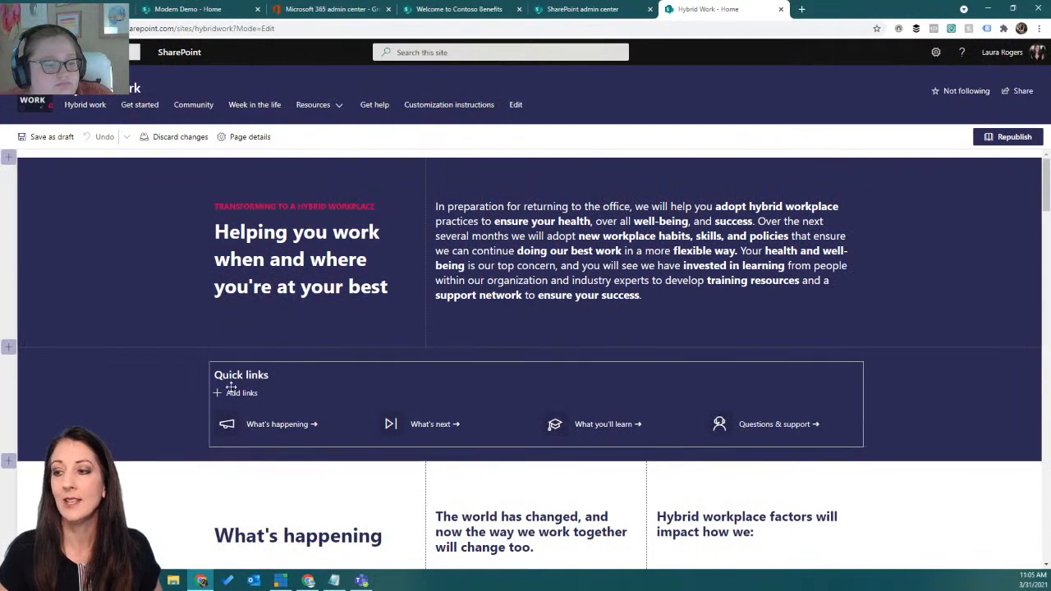
{"action": "left_click", "coordinate": [231, 387]}
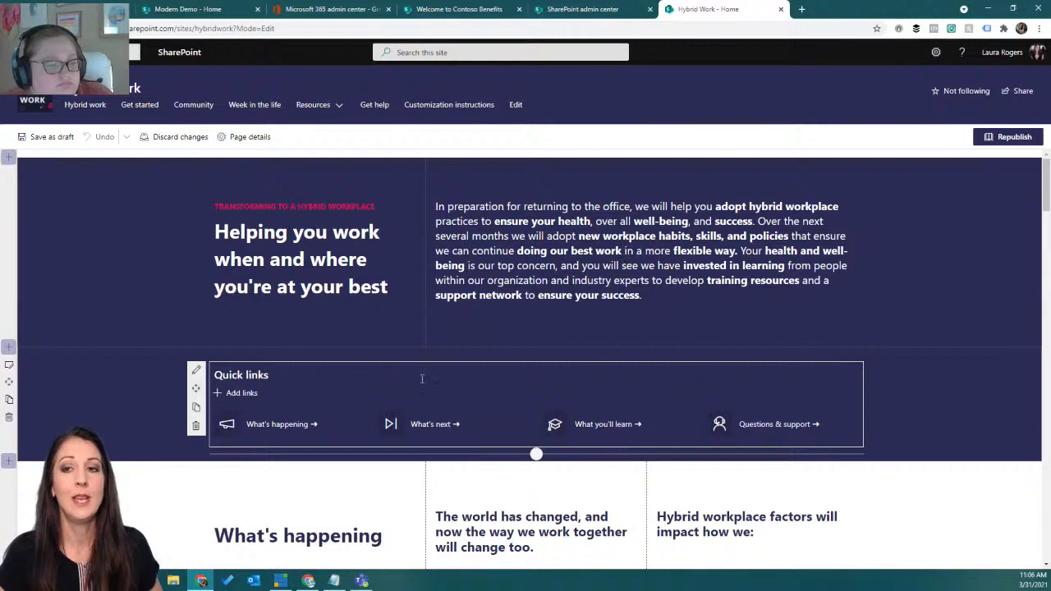
Examine the different quick links layouts across the What's next, questions and support, and upcoming event sections of the Hybrid Work page
{"action": "scroll", "coordinate": [892, 389], "scroll_direction": "down", "scroll_amount": 1}
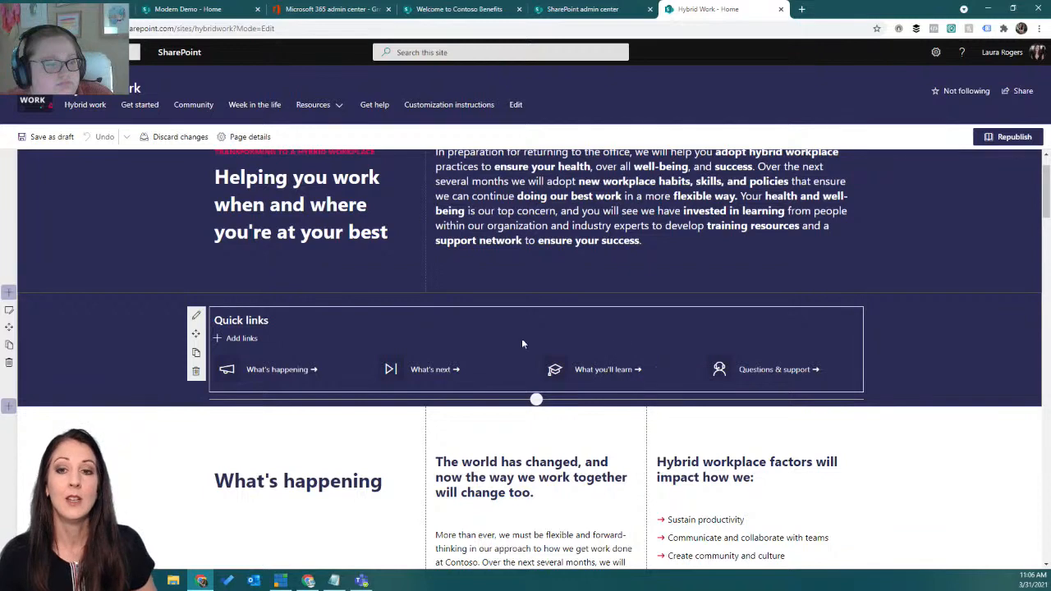
{"action": "scroll", "coordinate": [394, 394], "scroll_direction": "down", "scroll_amount": 3}
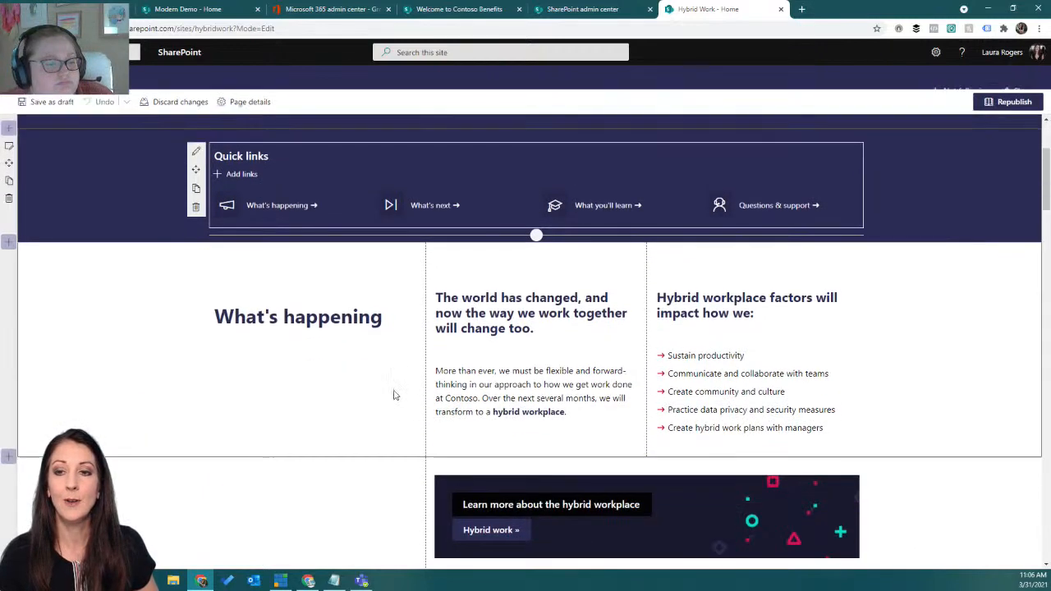
{"action": "scroll", "coordinate": [394, 394], "scroll_direction": "down", "scroll_amount": 3}
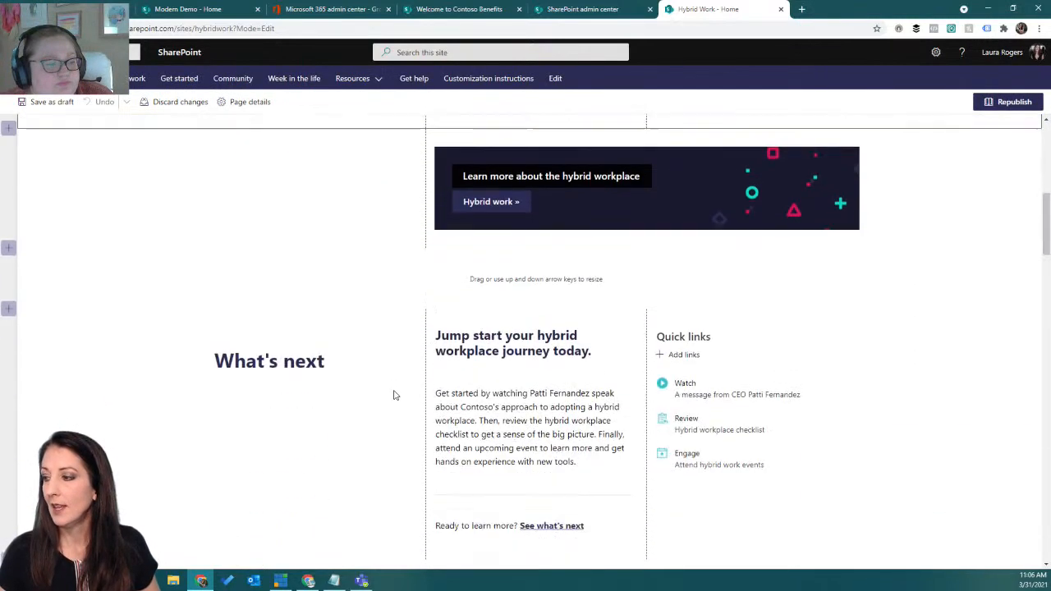
{"action": "left_click", "coordinate": [733, 356]}
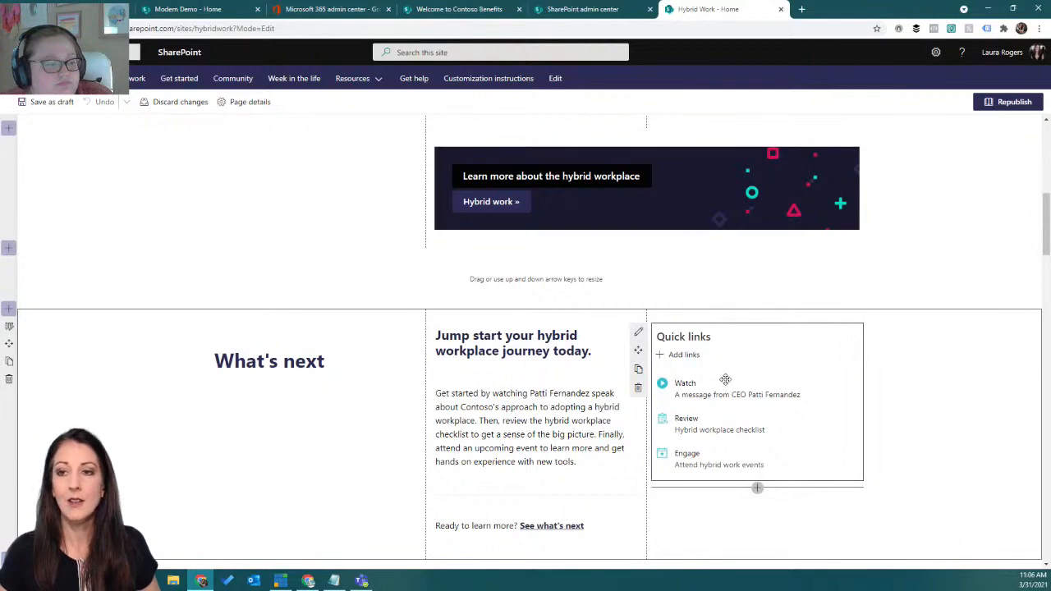
{"action": "scroll", "coordinate": [725, 379], "scroll_direction": "down", "scroll_amount": 5}
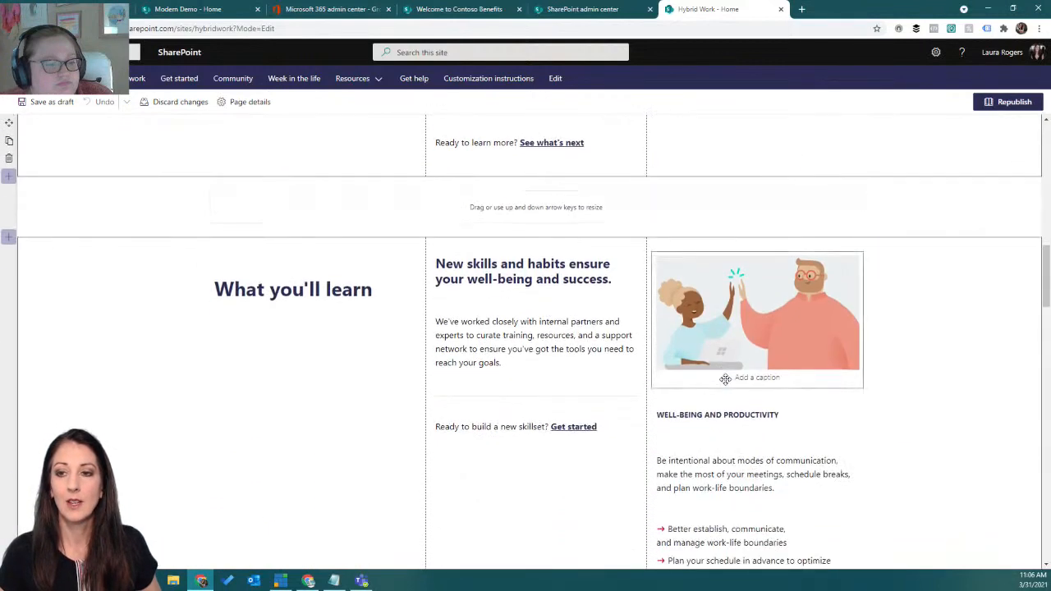
{"action": "scroll", "coordinate": [725, 379], "scroll_direction": "down", "scroll_amount": 4}
{"action": "scroll", "coordinate": [722, 375], "scroll_direction": "down", "scroll_amount": 1}
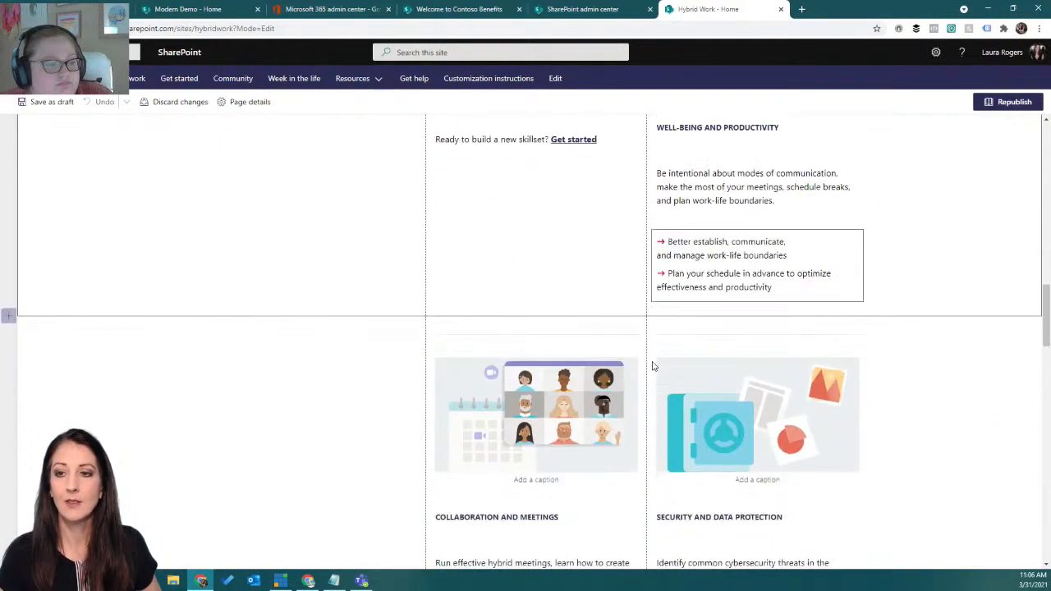
{"action": "scroll", "coordinate": [653, 366], "scroll_direction": "down", "scroll_amount": 7}
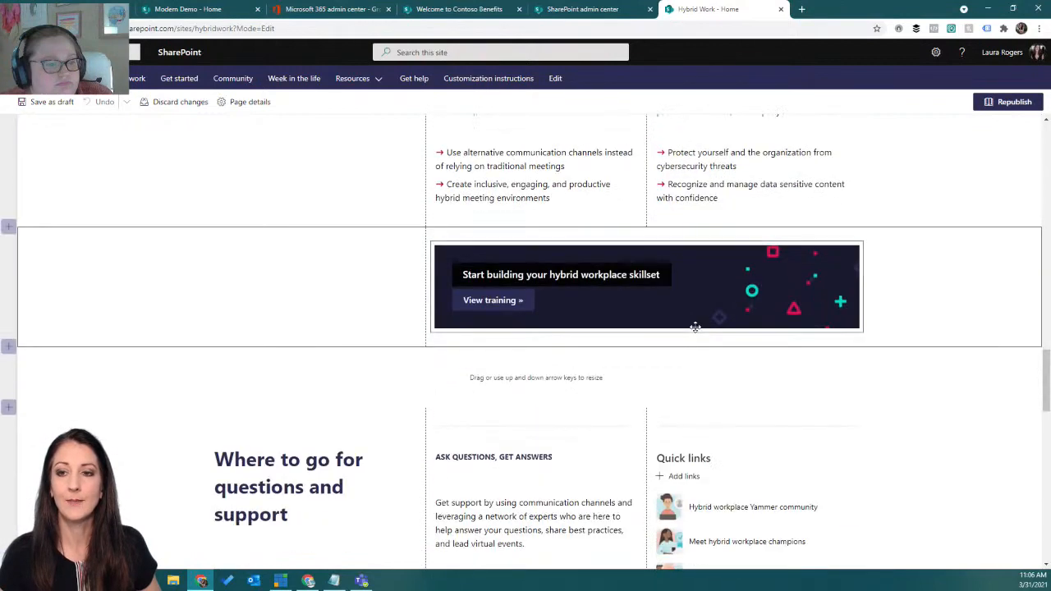
{"action": "scroll", "coordinate": [695, 326], "scroll_direction": "down", "scroll_amount": 2}
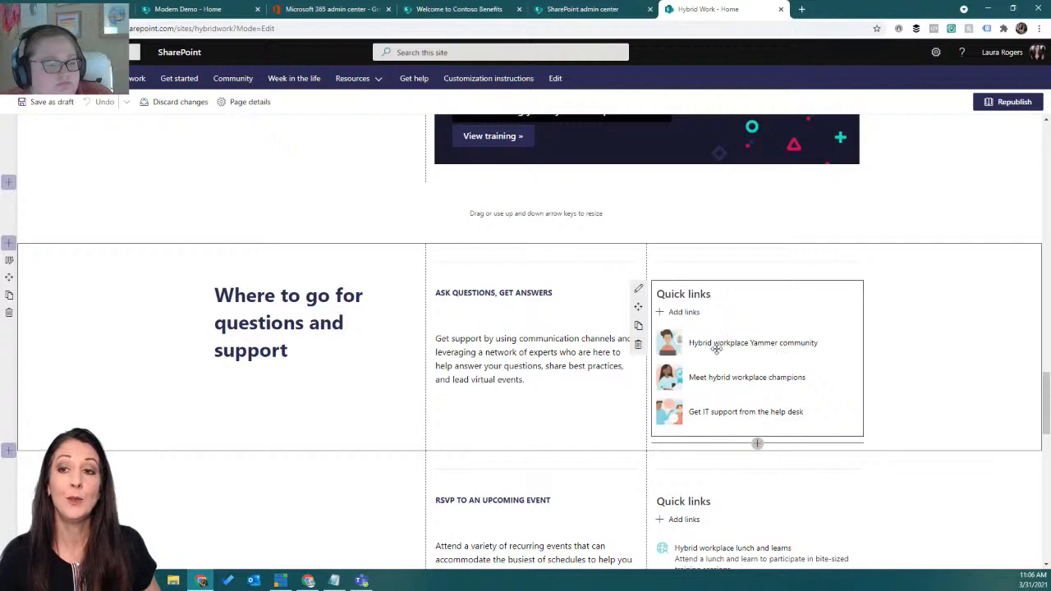
{"action": "scroll", "coordinate": [723, 328], "scroll_direction": "down", "scroll_amount": 3}
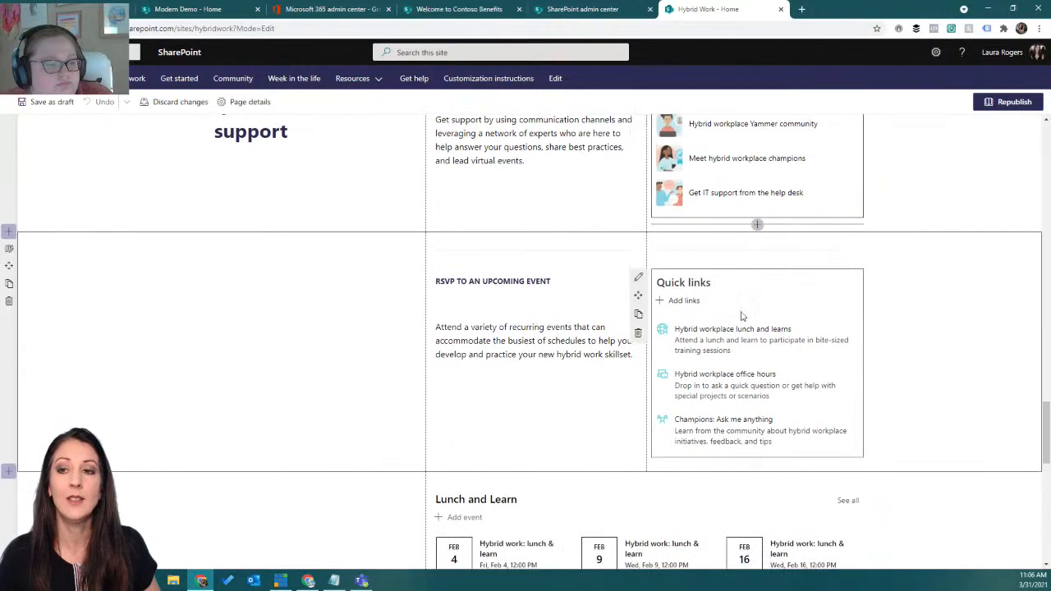
{"action": "scroll", "coordinate": [730, 312], "scroll_direction": "down", "scroll_amount": 1}
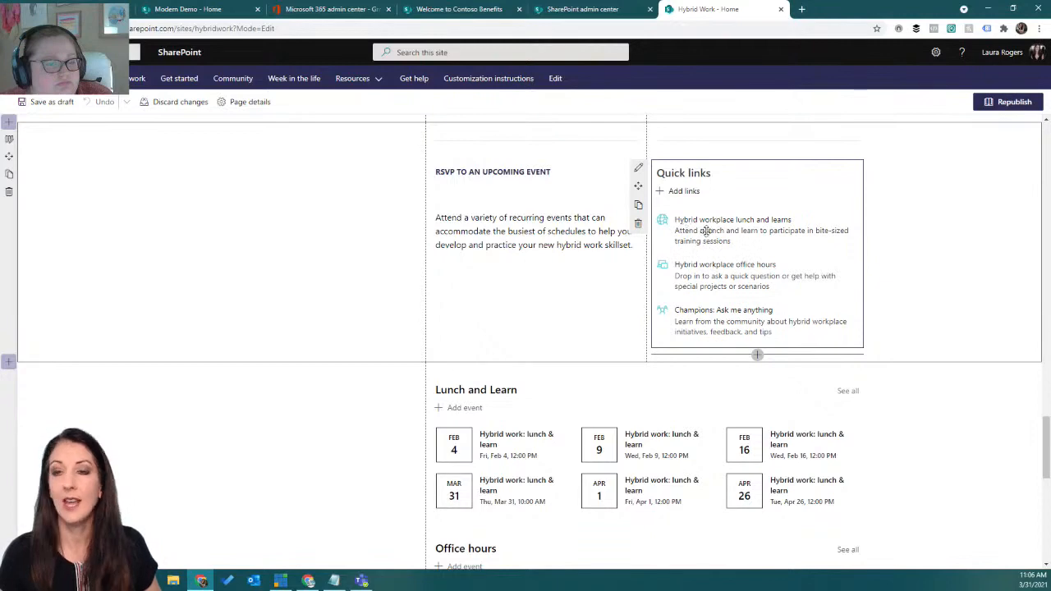
{"action": "scroll", "coordinate": [711, 275], "scroll_direction": "down", "scroll_amount": 4}
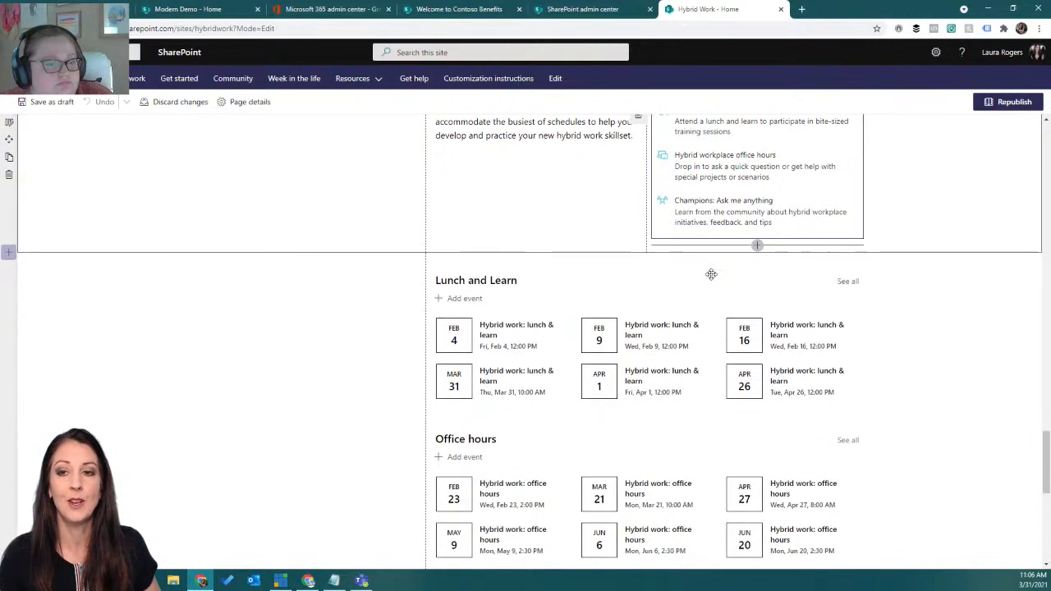
{"action": "scroll", "coordinate": [711, 275], "scroll_direction": "down", "scroll_amount": 2}
{"action": "scroll", "coordinate": [711, 275], "scroll_direction": "up", "scroll_amount": 12}
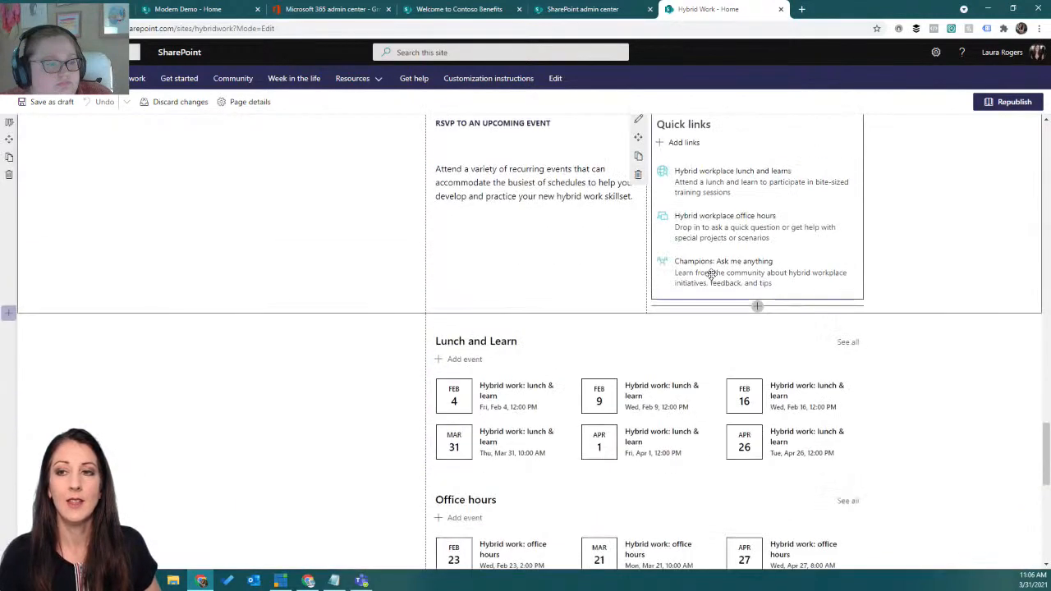
{"action": "scroll", "coordinate": [711, 276], "scroll_direction": "up", "scroll_amount": 10}
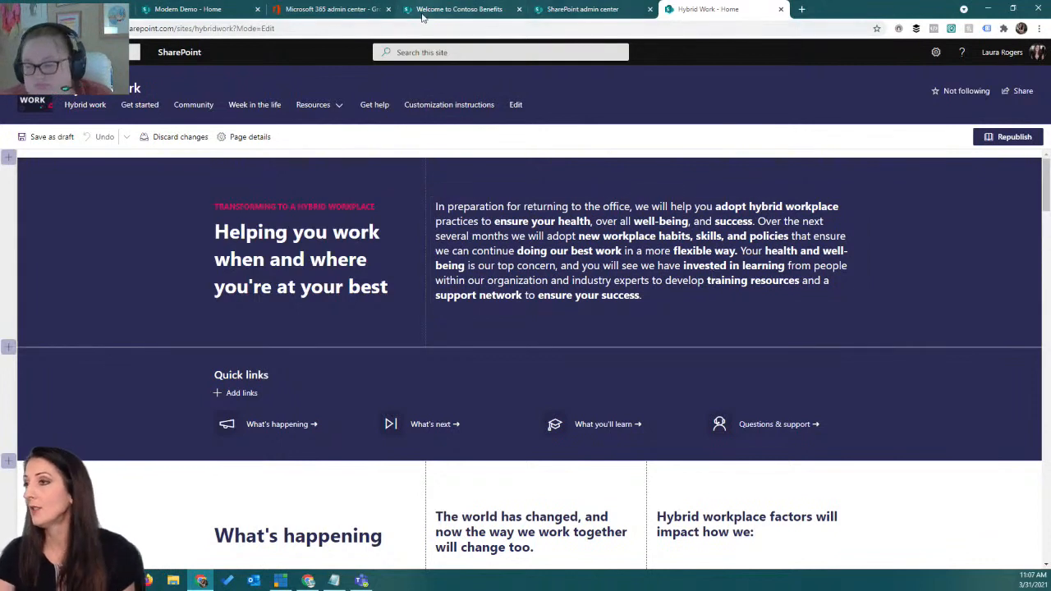
Open the Modern Demo home page for editing and add a one-column section above the existing two-column section
{"action": "left_click", "coordinate": [234, 9]}
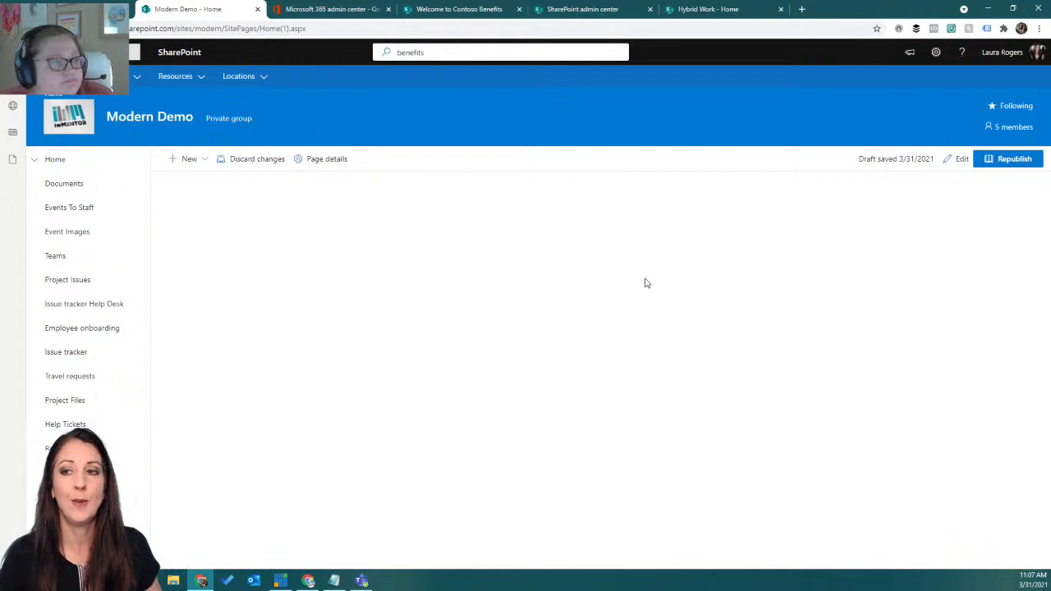
{"action": "left_click", "coordinate": [957, 159]}
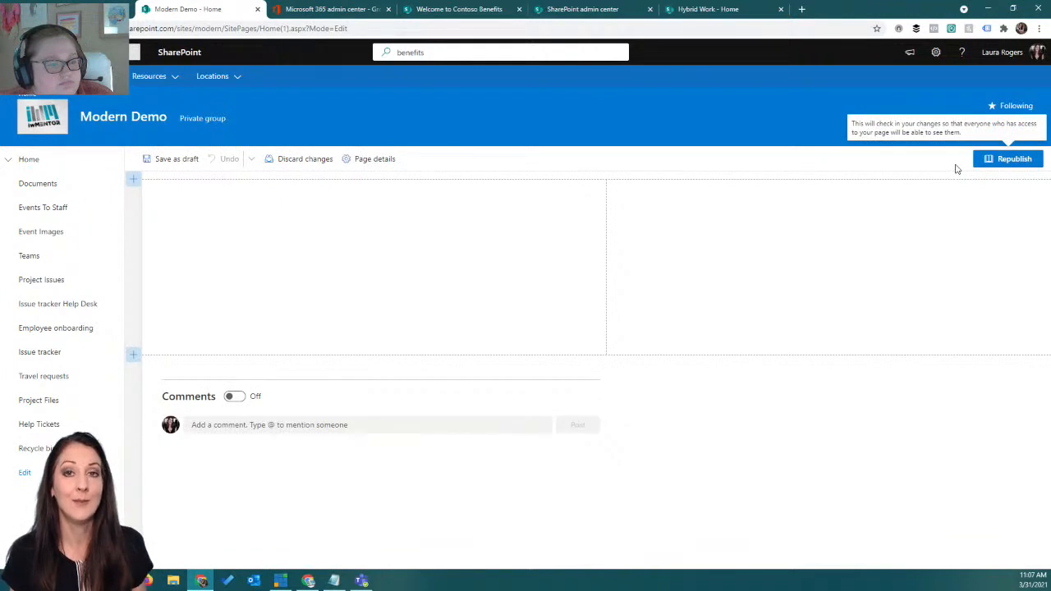
{"action": "mouse_move", "coordinate": [487, 194]}
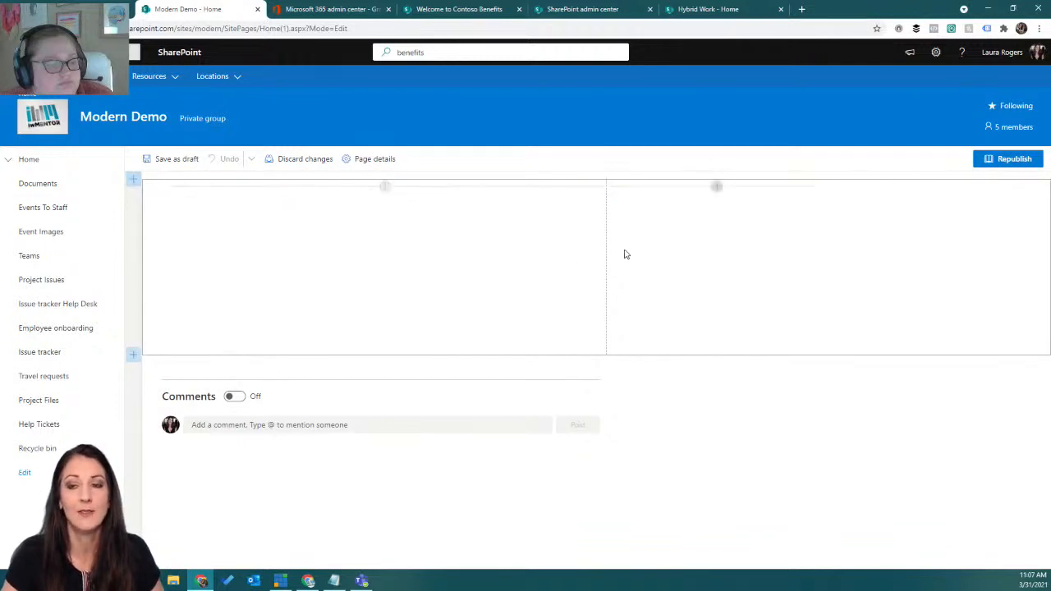
{"action": "left_click", "coordinate": [133, 179]}
{"action": "left_click", "coordinate": [164, 205]}
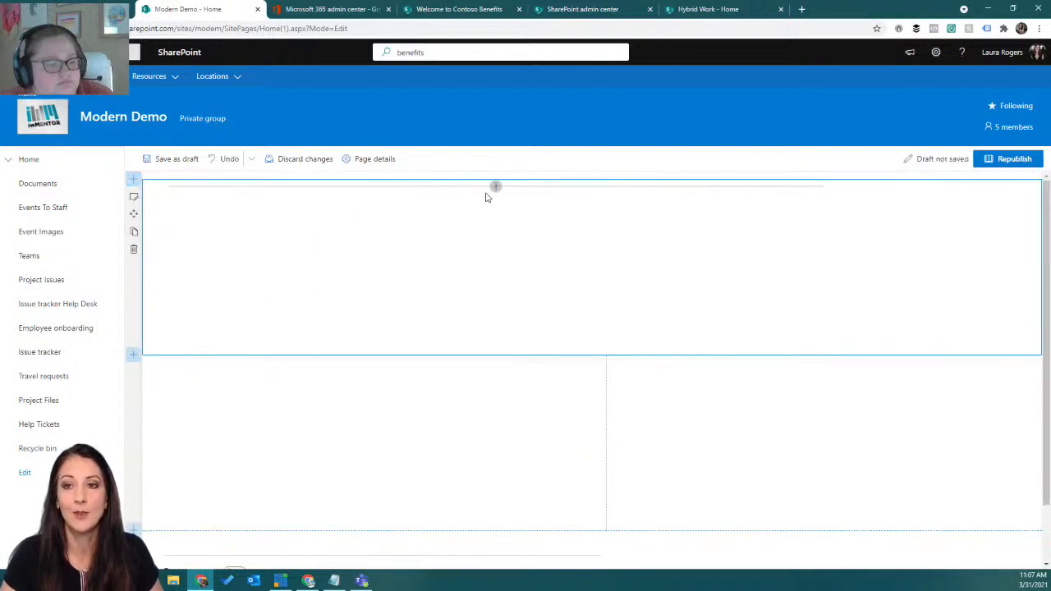
Add a Quick links web part to the new one-column section at the top of the page
{"action": "left_click", "coordinate": [495, 187]}
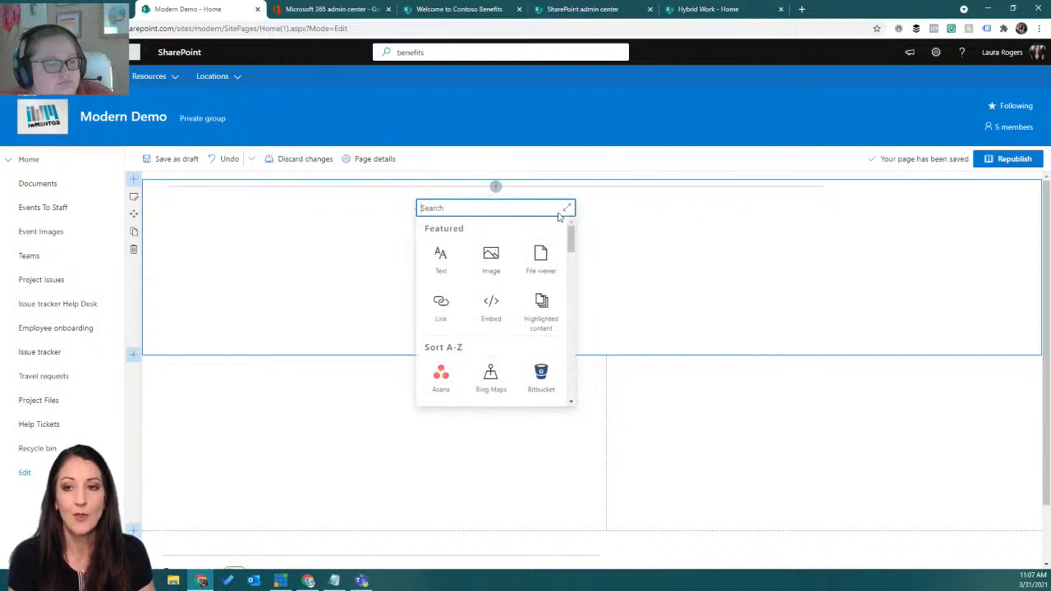
{"action": "type", "text": "q"}
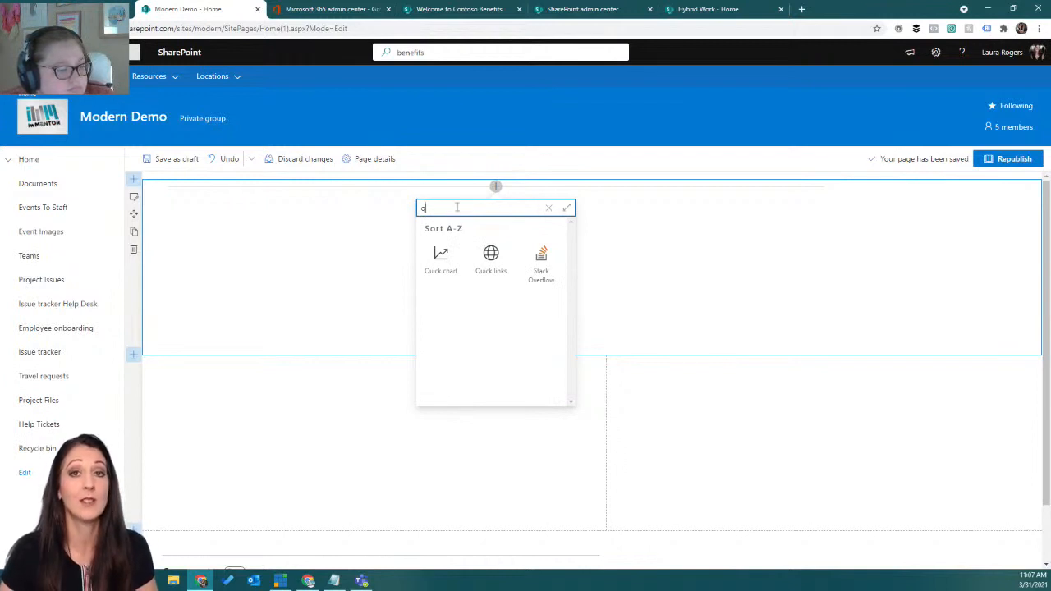
{"action": "left_click", "coordinate": [488, 255]}
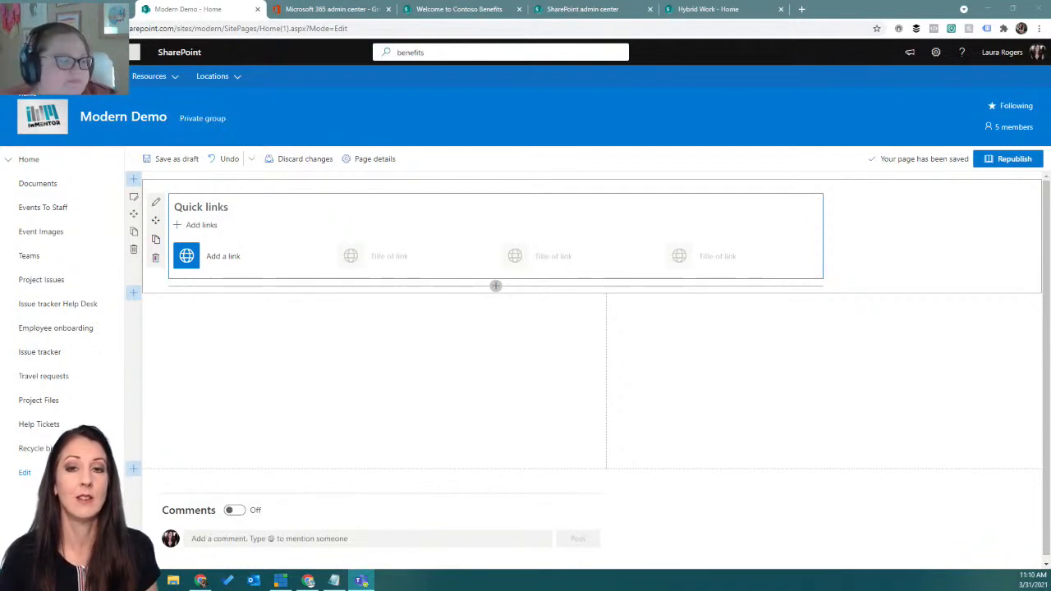
Switch to Microsoft Teams, maximize its window and read the conversation beside the Power Hour: 3/31 video
{"action": "left_click", "coordinate": [360, 581]}
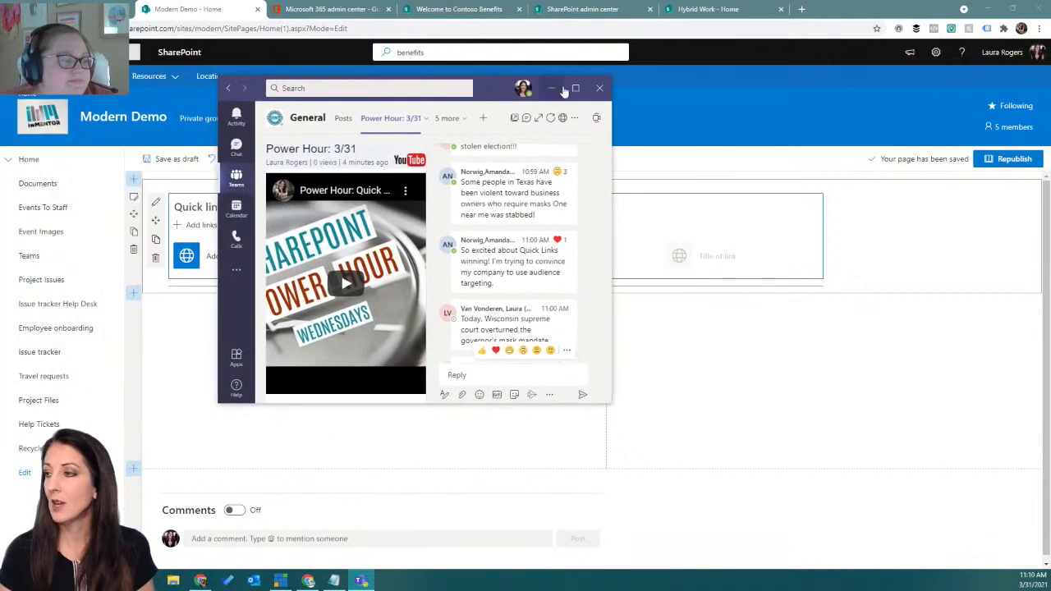
{"action": "left_click", "coordinate": [571, 87]}
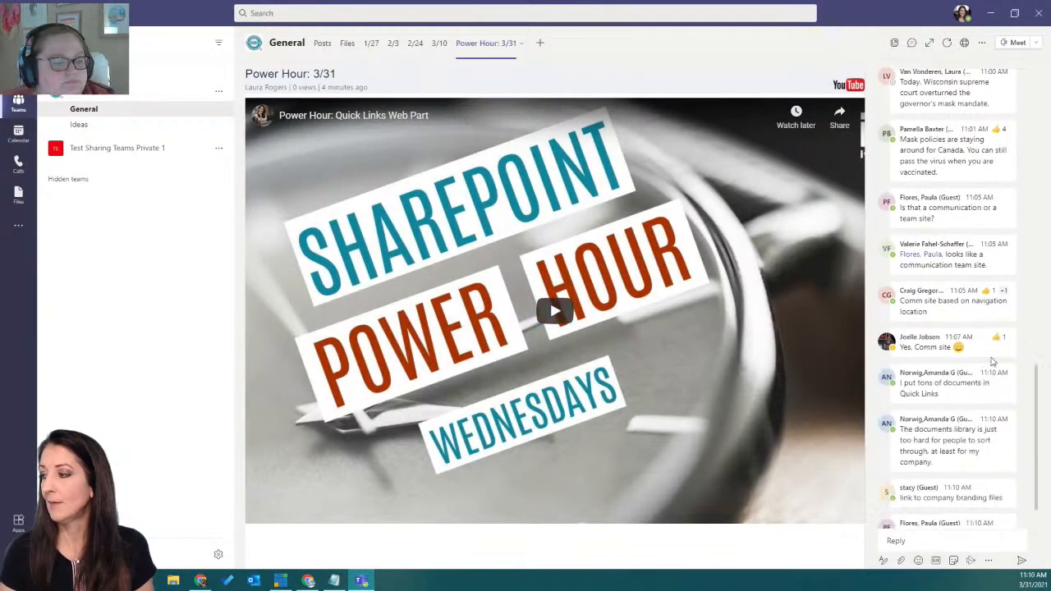
{"action": "mouse_move", "coordinate": [967, 422]}
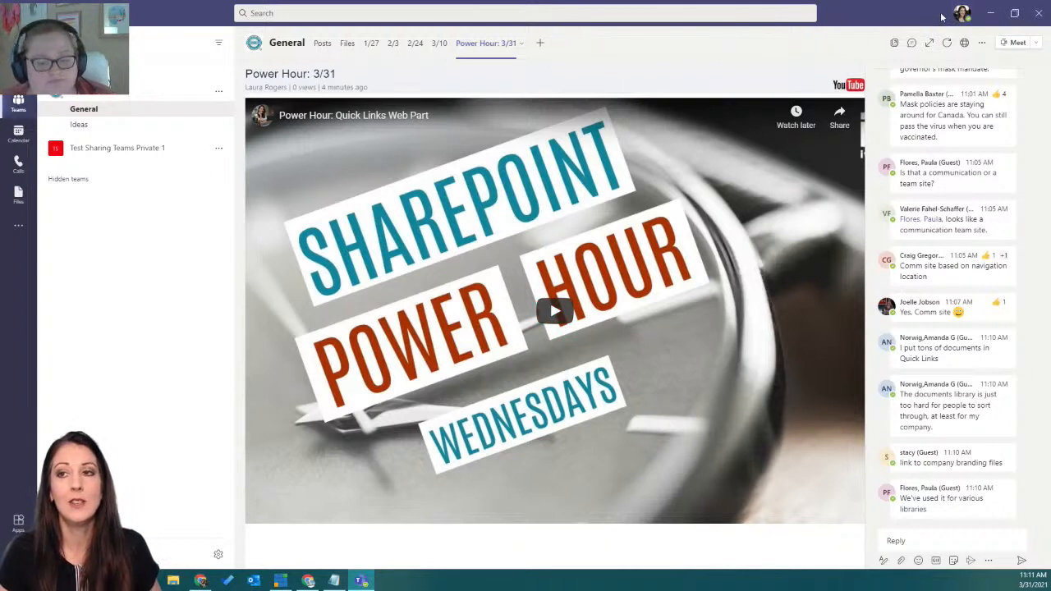
Check which accounts and organizations are available for the signed-in Teams profile
{"action": "left_click", "coordinate": [962, 14]}
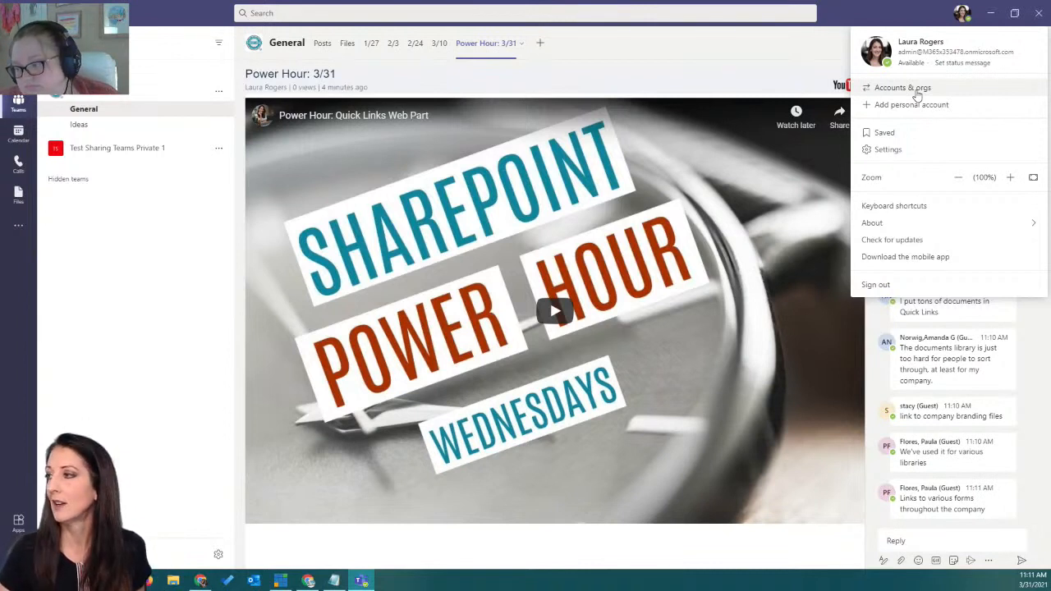
{"action": "left_click", "coordinate": [917, 95]}
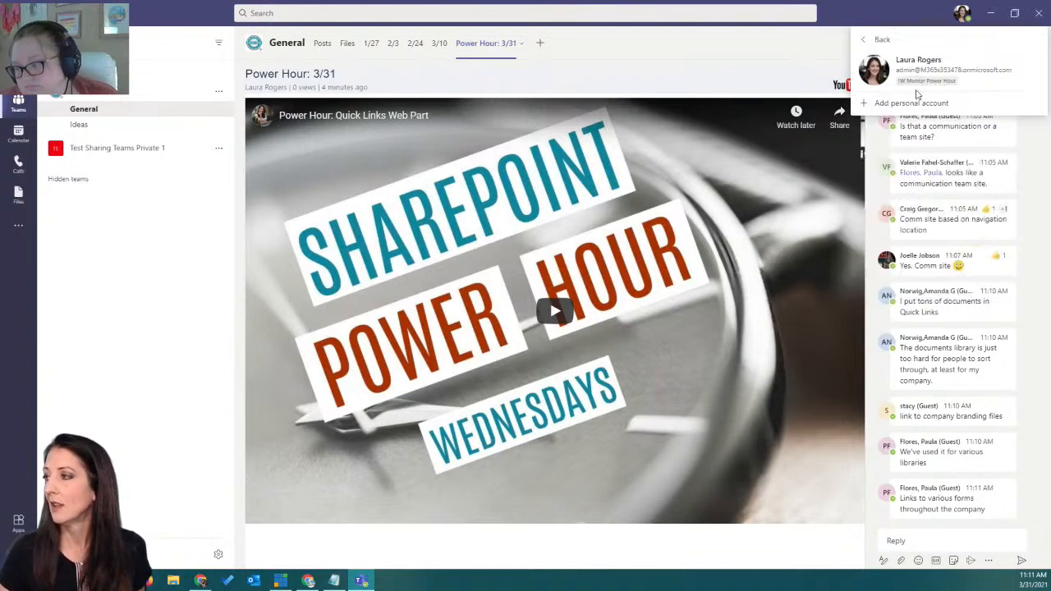
{"action": "left_click", "coordinate": [880, 39]}
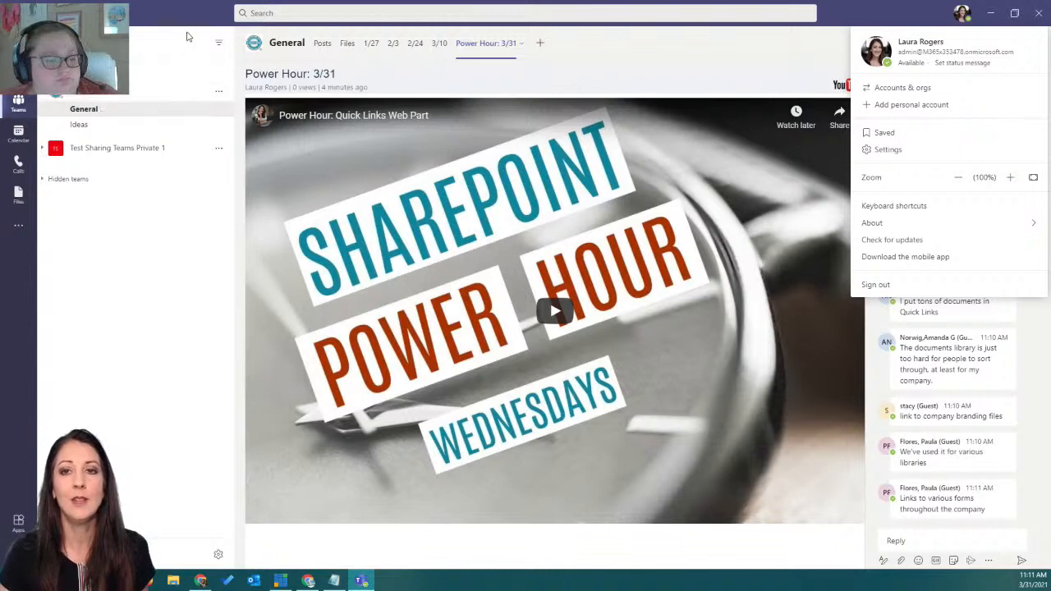
Restore the Teams window from its maximized state and stretch it across the screen's width and full height
{"action": "left_click_drag", "start_coordinate": [187, 21], "coordinate": [236, 99]}
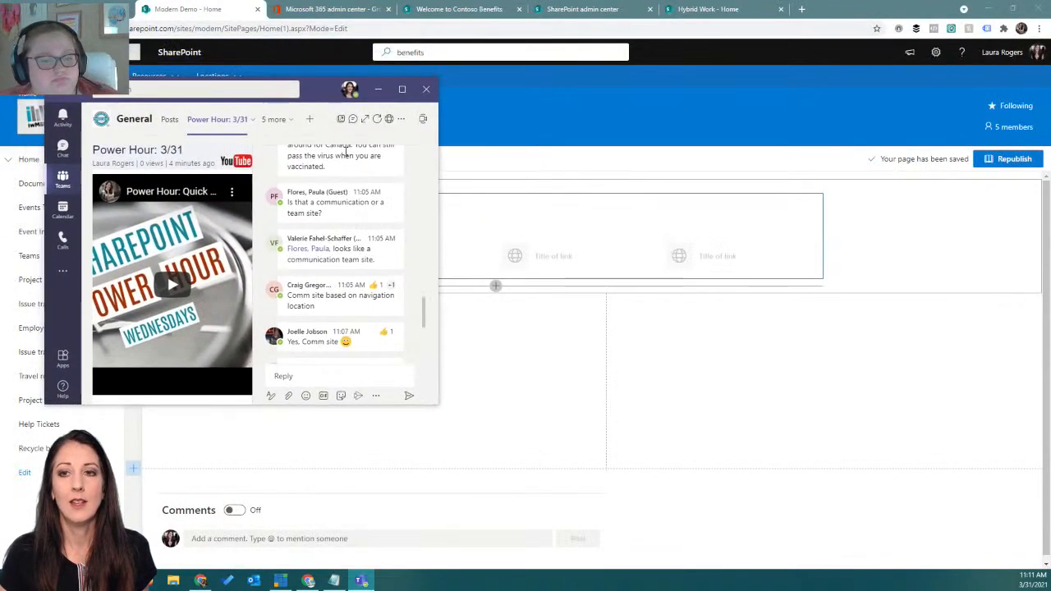
{"action": "left_click_drag", "start_coordinate": [439, 162], "coordinate": [1048, 156]}
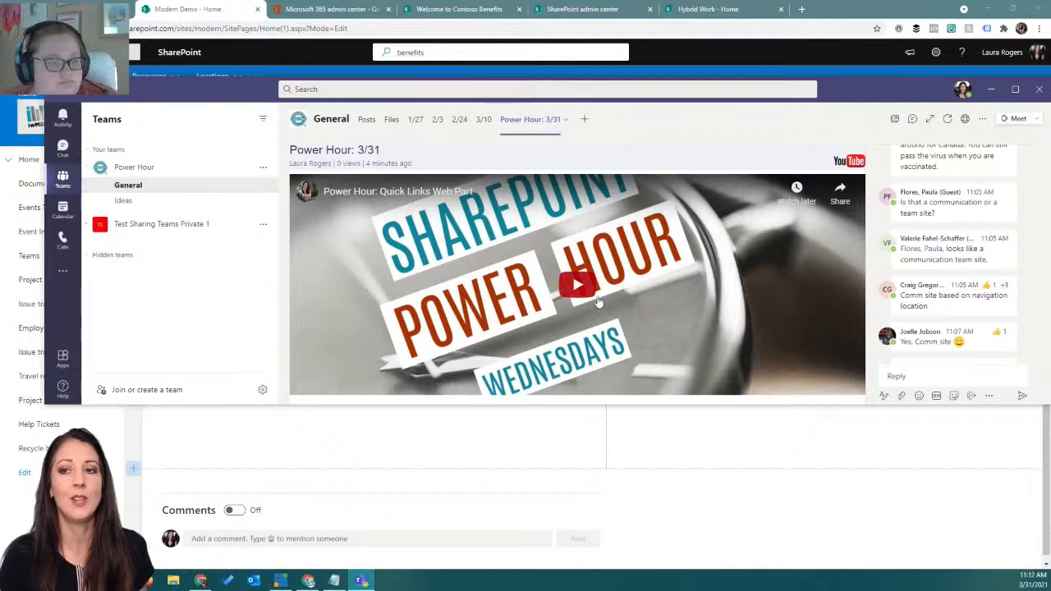
{"action": "double_click", "coordinate": [584, 404]}
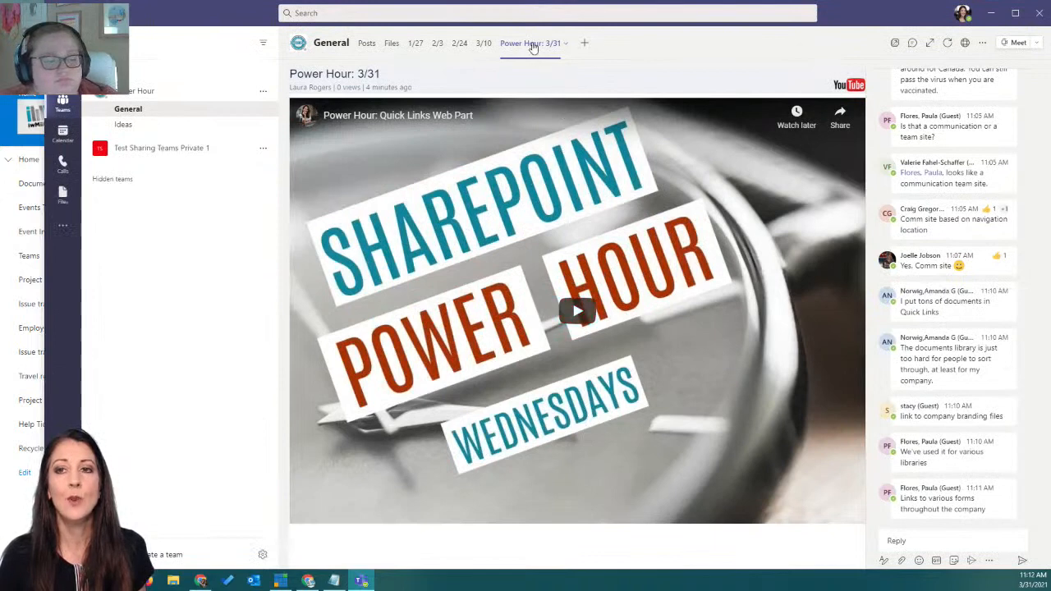
Hide and reshow the Power Hour: 3/31 tab conversation, and move the Teams window off the SharePoint page
{"action": "left_click", "coordinate": [912, 43]}
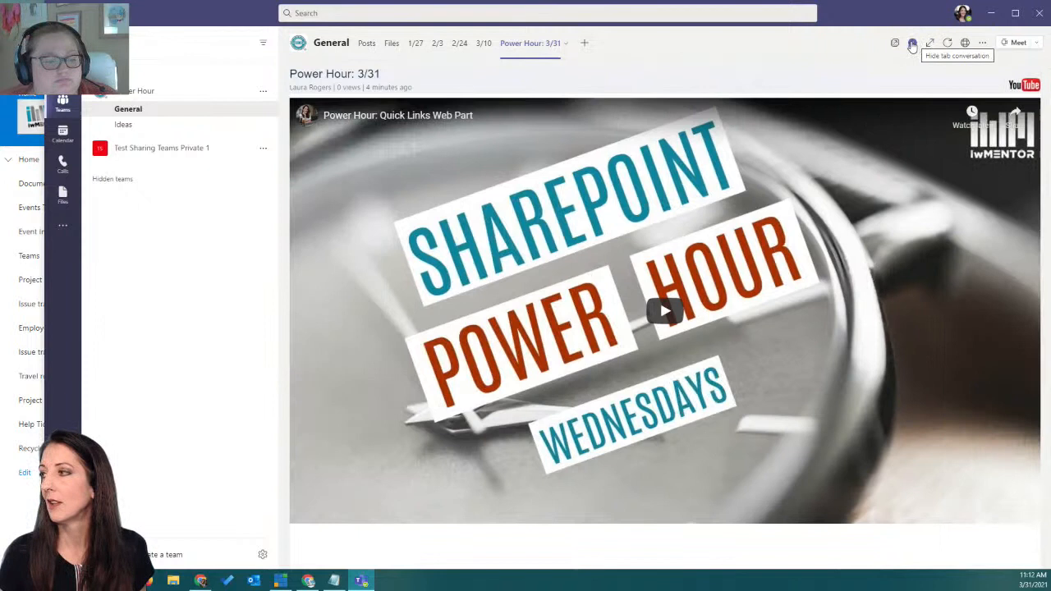
{"action": "left_click", "coordinate": [912, 44]}
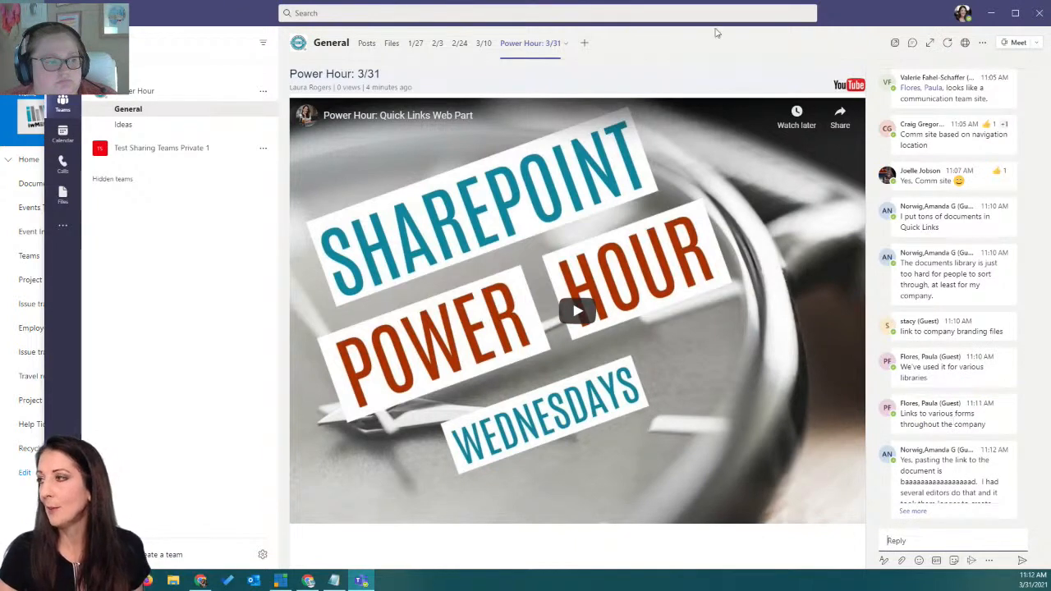
{"action": "left_click_drag", "start_coordinate": [875, 13], "coordinate": [0, 90]}
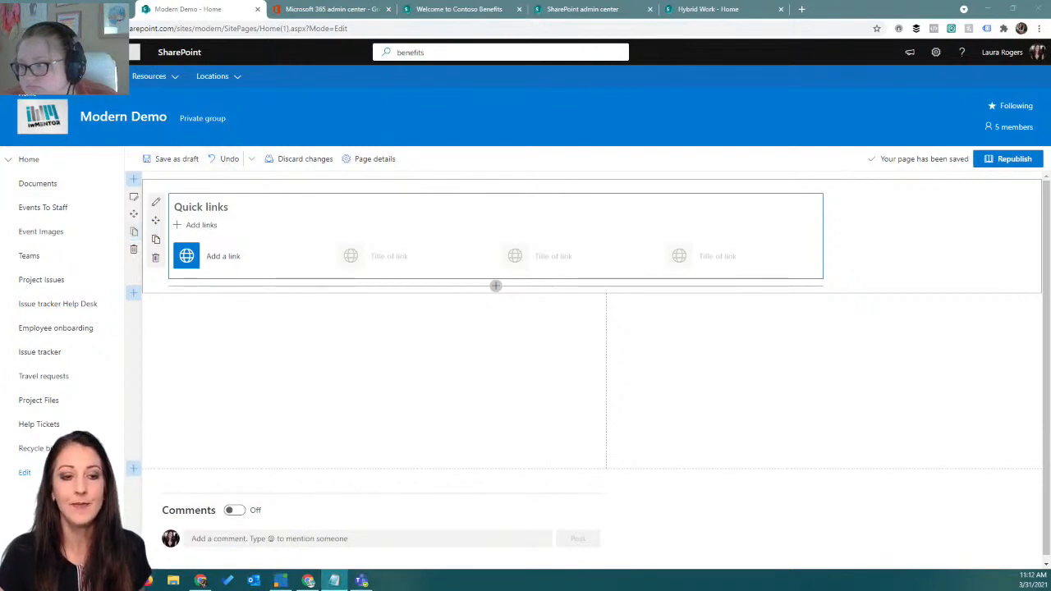
{"action": "left_click", "coordinate": [223, 259]}
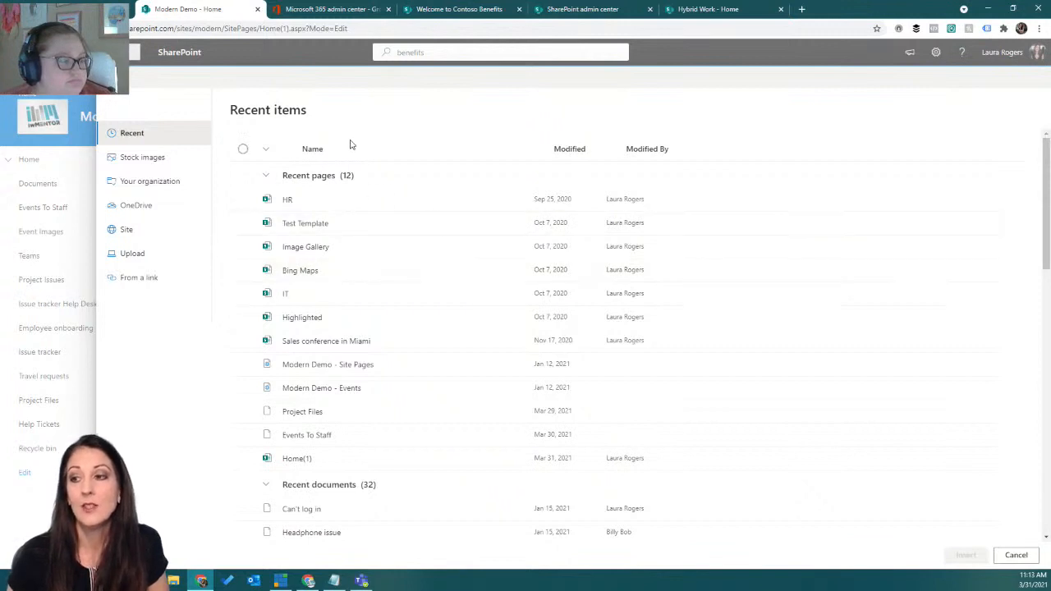
{"action": "left_click", "coordinate": [147, 278]}
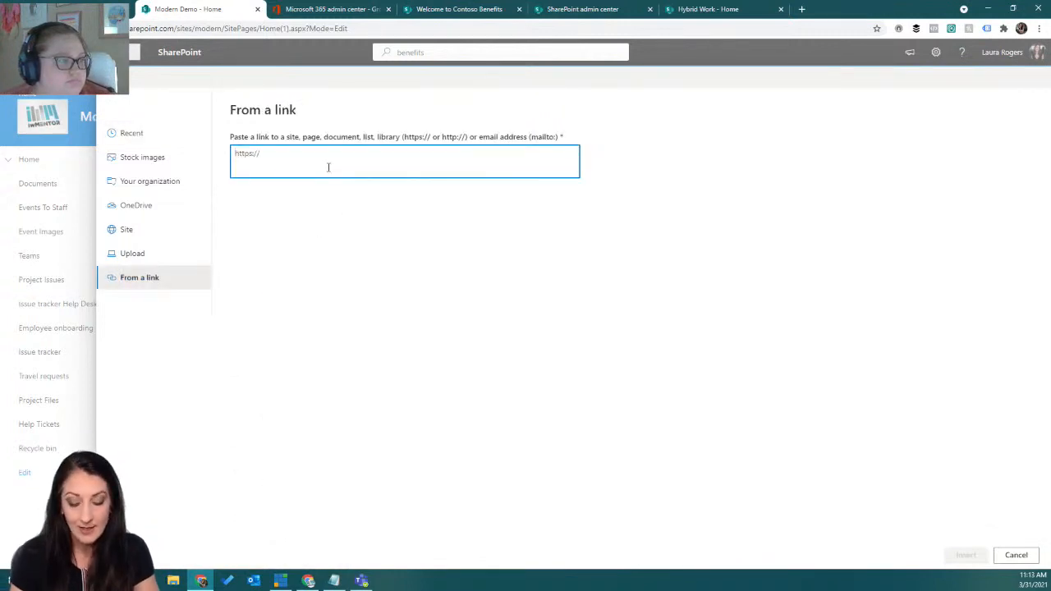
{"action": "type", "text": "https://www.iwmentor.com"}
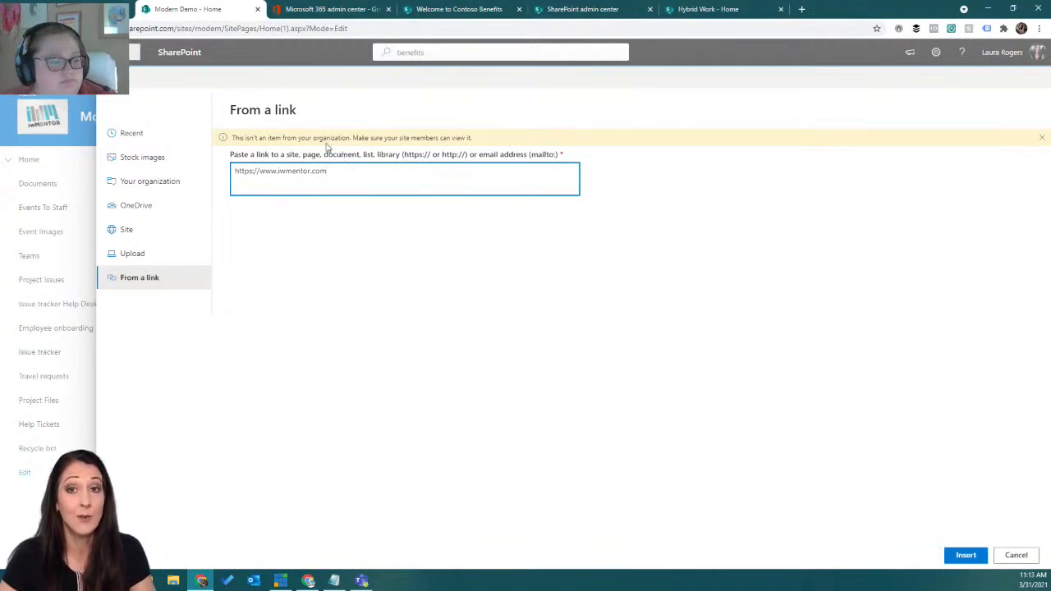
{"action": "left_click", "coordinate": [965, 555]}
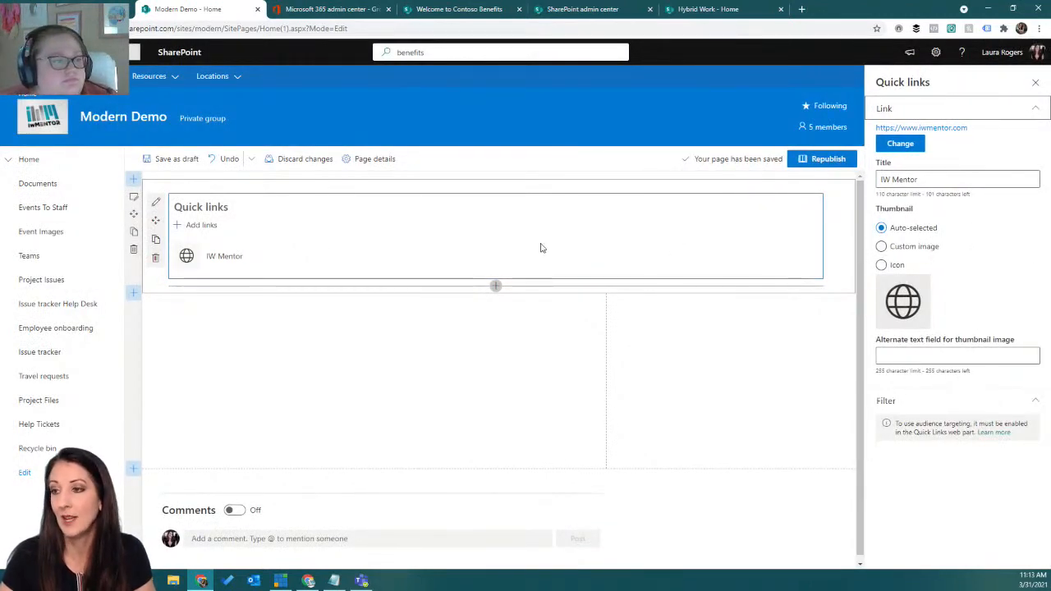
Start adding another quick link and look through the organization's asset libraries and the OneDrive files as sources
{"action": "left_click", "coordinate": [207, 229]}
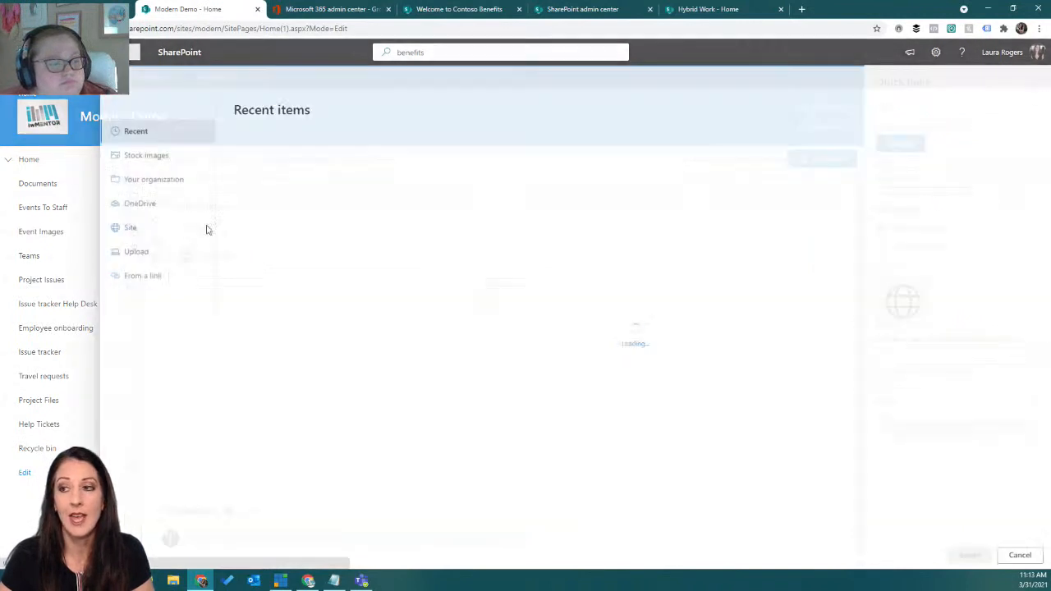
{"action": "left_click", "coordinate": [150, 181]}
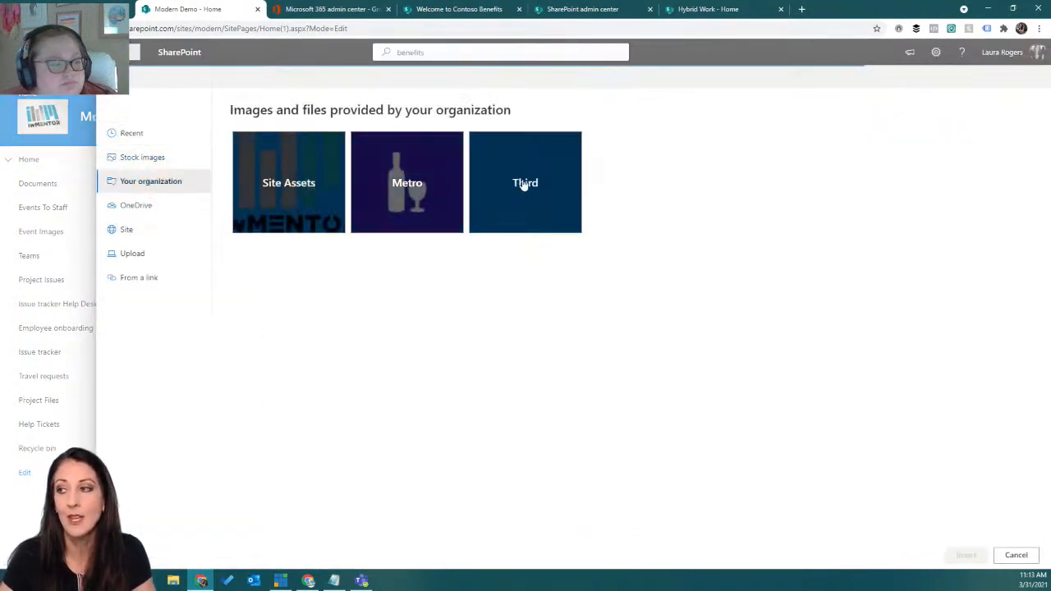
{"action": "left_click", "coordinate": [168, 204]}
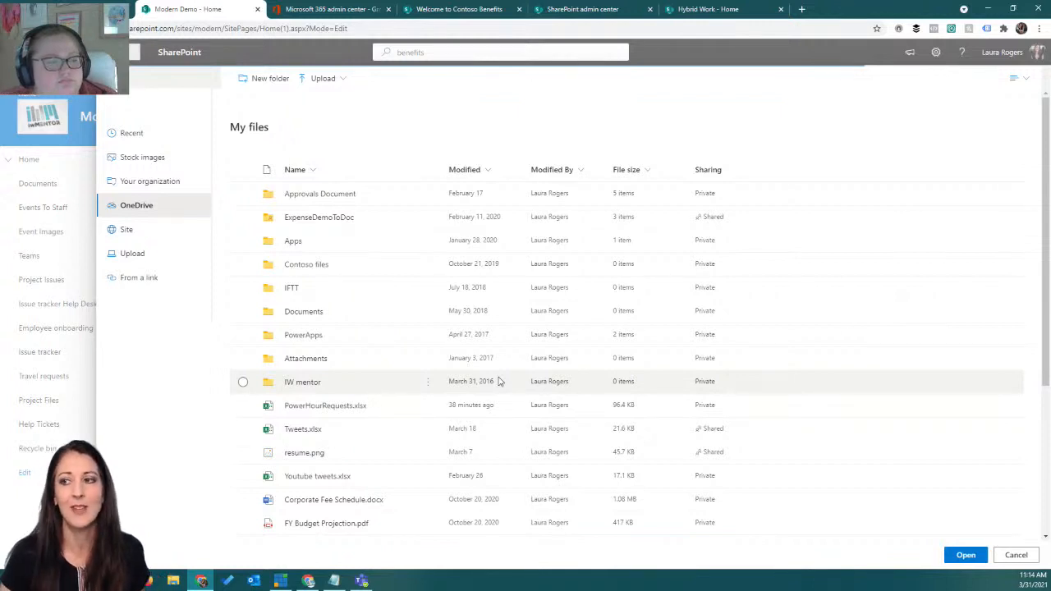
Add a quick link to 20 Years of Research.docx from the Adventureworks folder in the site's Documents library
{"action": "left_click", "coordinate": [153, 231]}
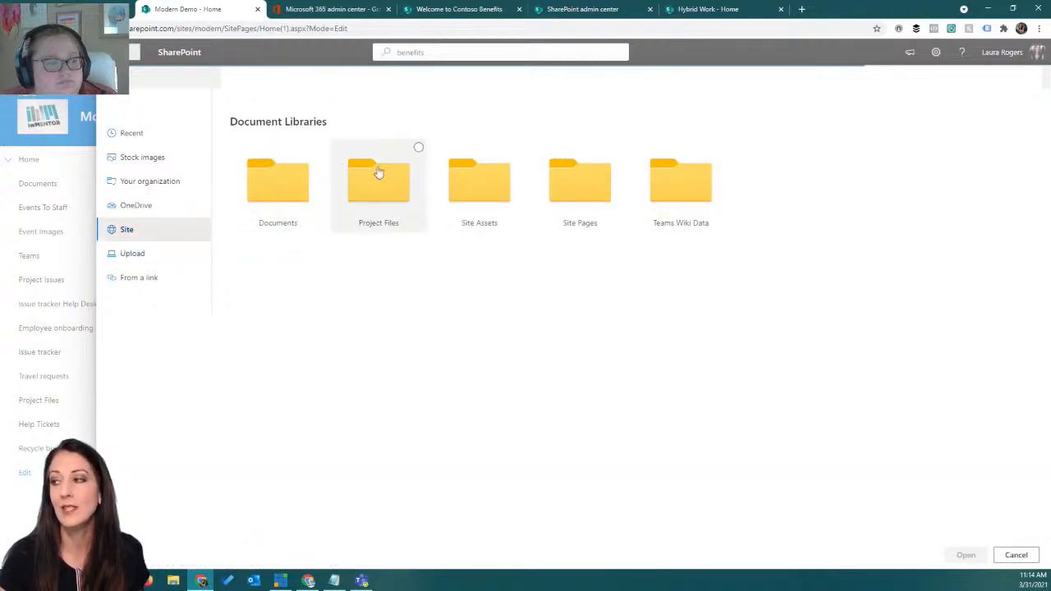
{"action": "left_click", "coordinate": [287, 184]}
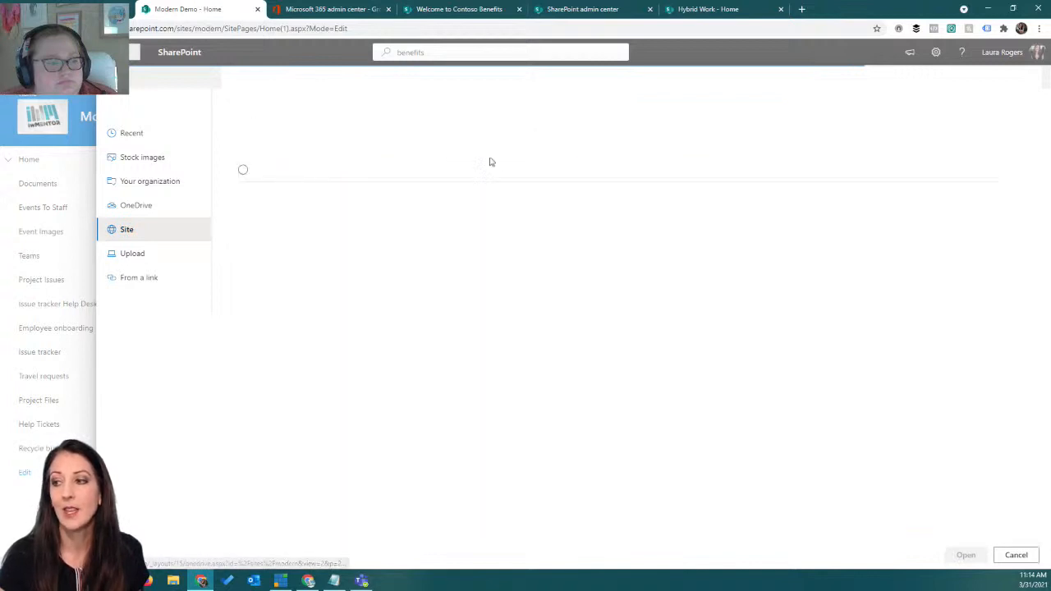
{"action": "left_click", "coordinate": [315, 197]}
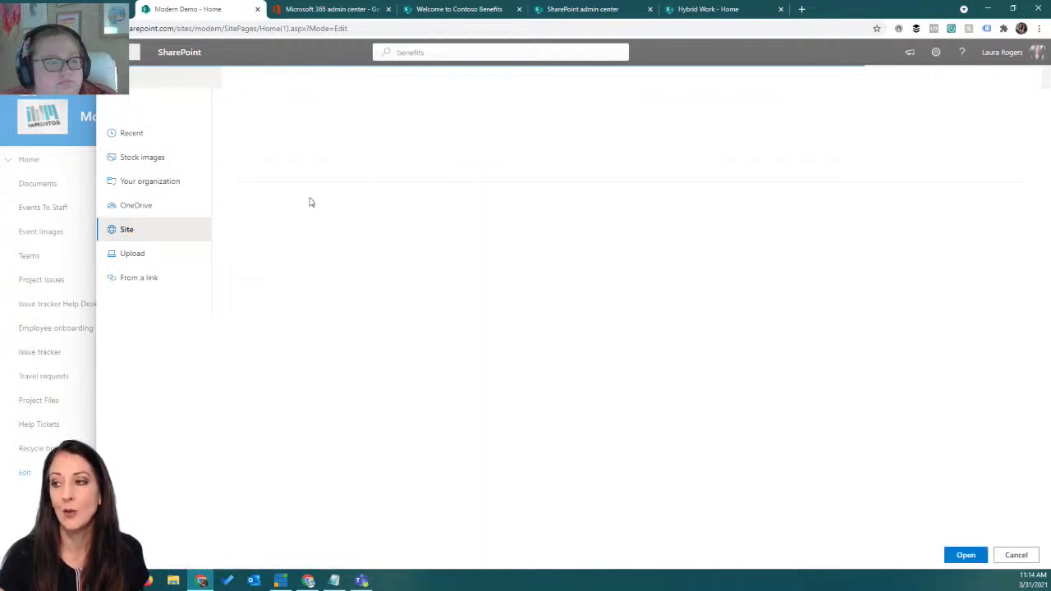
{"action": "left_click", "coordinate": [242, 218]}
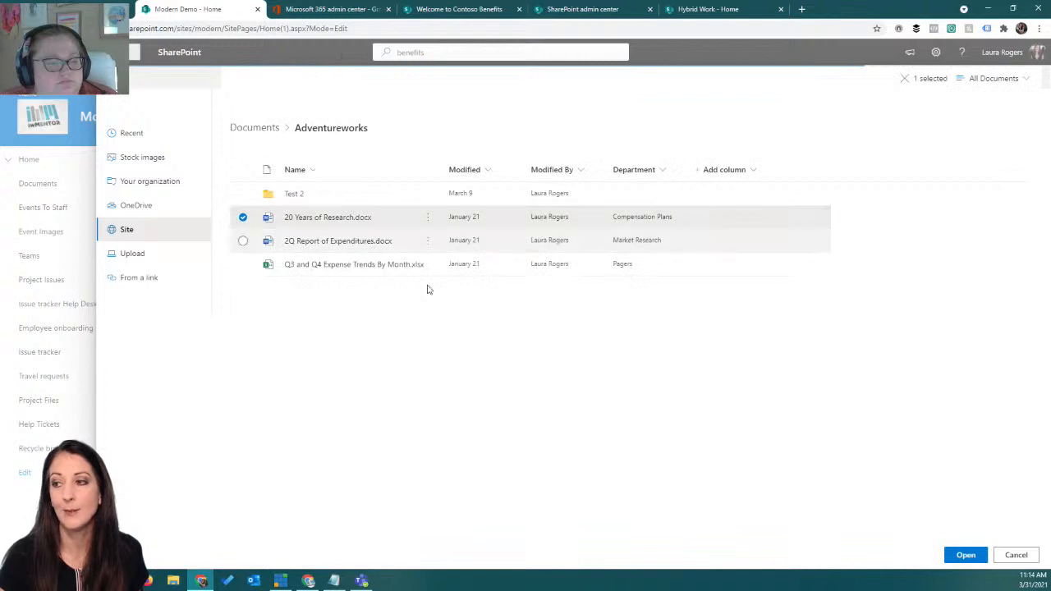
{"action": "left_click", "coordinate": [966, 555]}
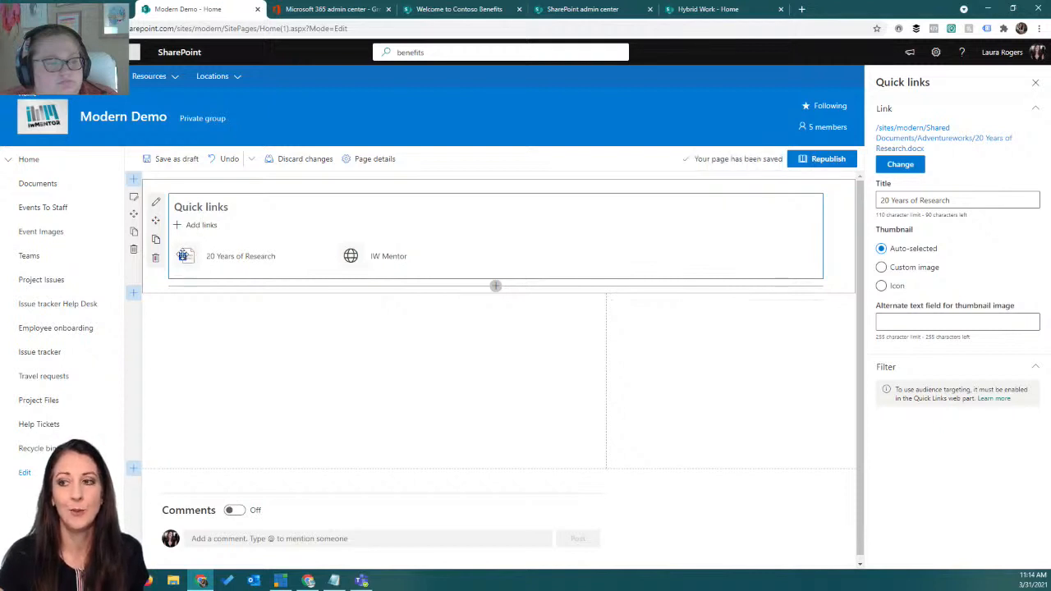
Start a further quick link and view its upload and web address sources without choosing a file
{"action": "left_click", "coordinate": [190, 226]}
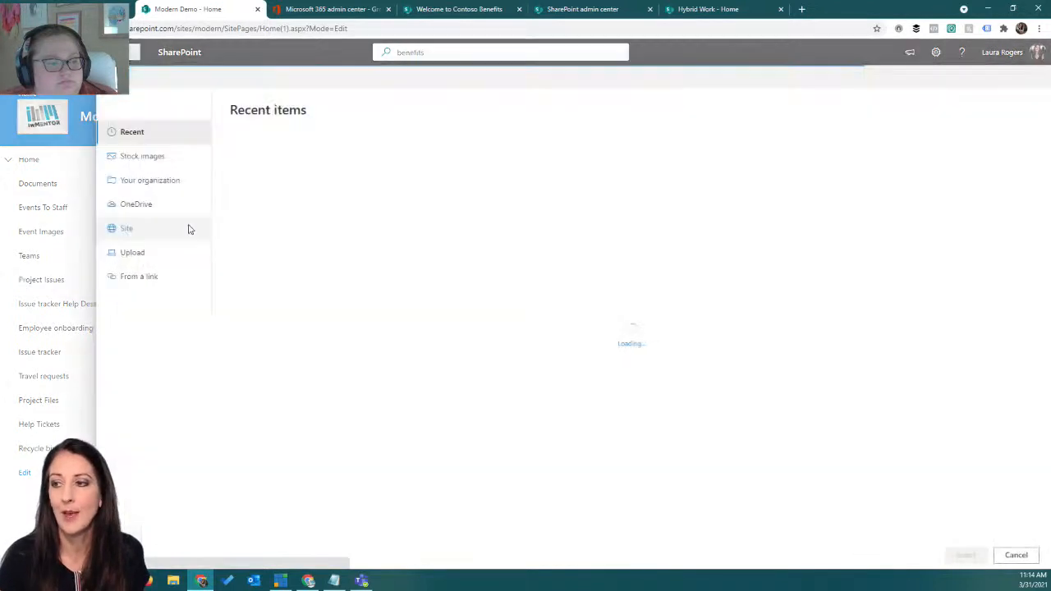
{"action": "left_click", "coordinate": [156, 252]}
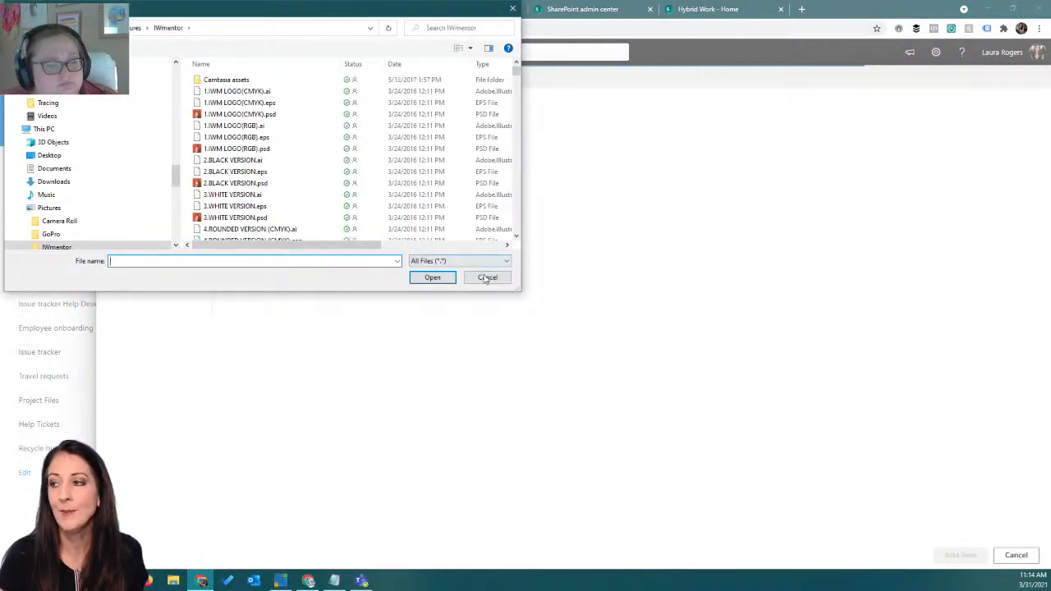
{"action": "left_click", "coordinate": [487, 277]}
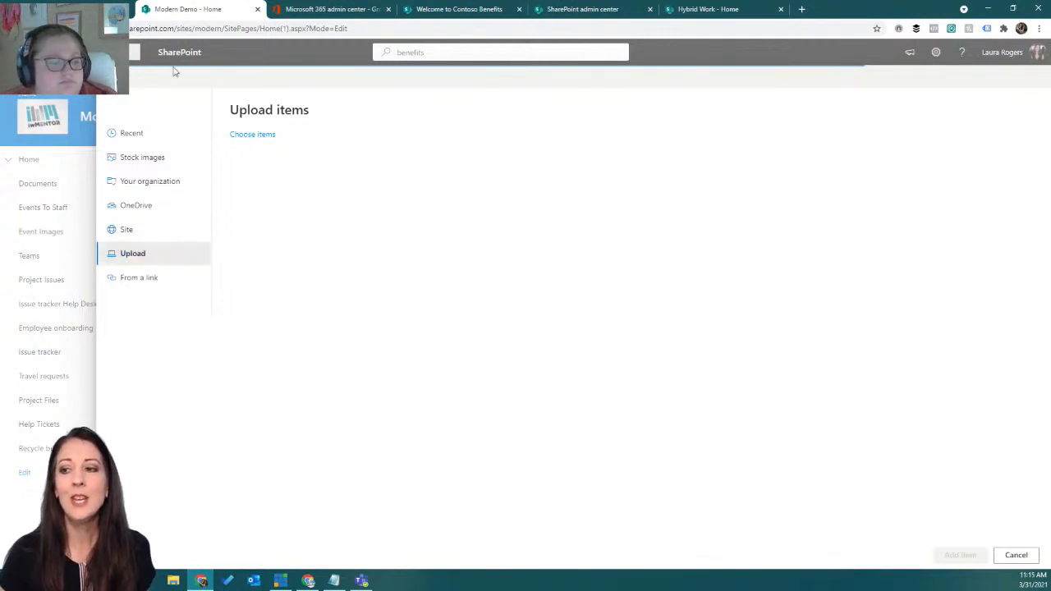
{"action": "left_click", "coordinate": [146, 283]}
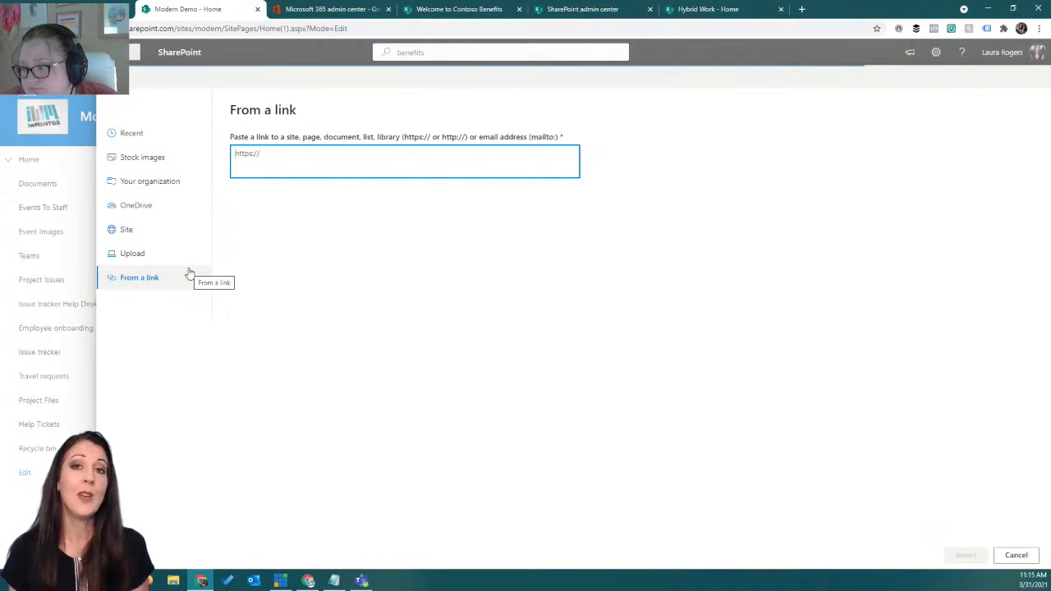
Add a quick link to the Sales conference in Miami page from the recent items
{"action": "left_click", "coordinate": [150, 133]}
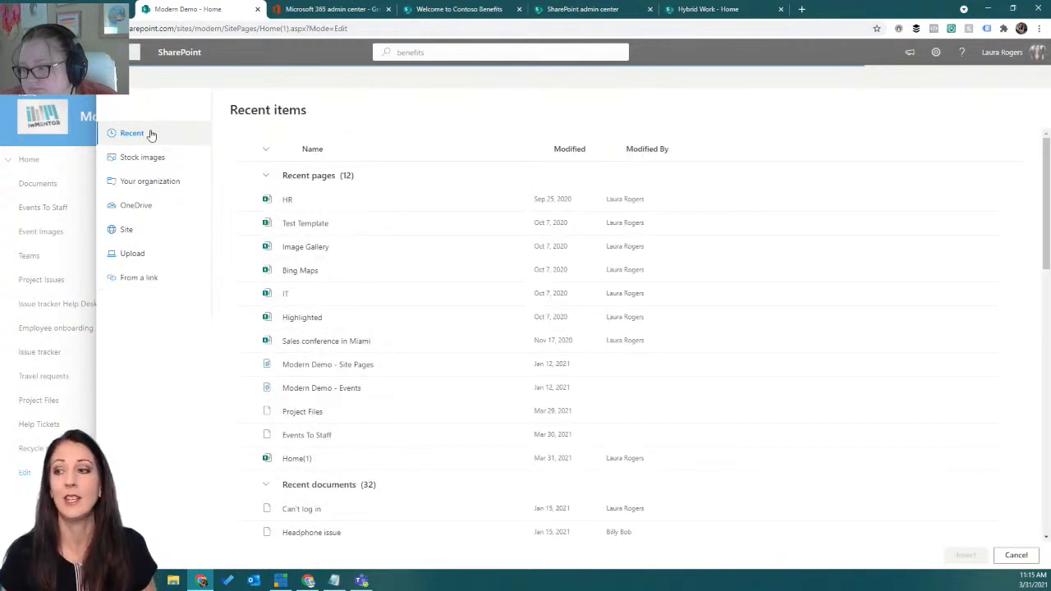
{"action": "left_click", "coordinate": [343, 277]}
{"action": "left_click", "coordinate": [243, 271]}
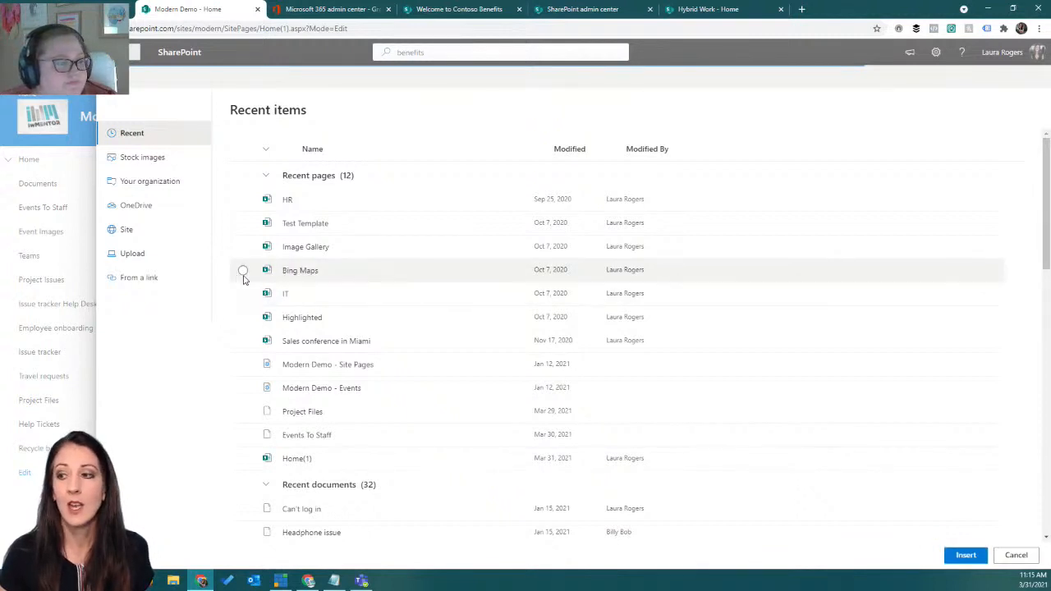
{"action": "left_click", "coordinate": [243, 343]}
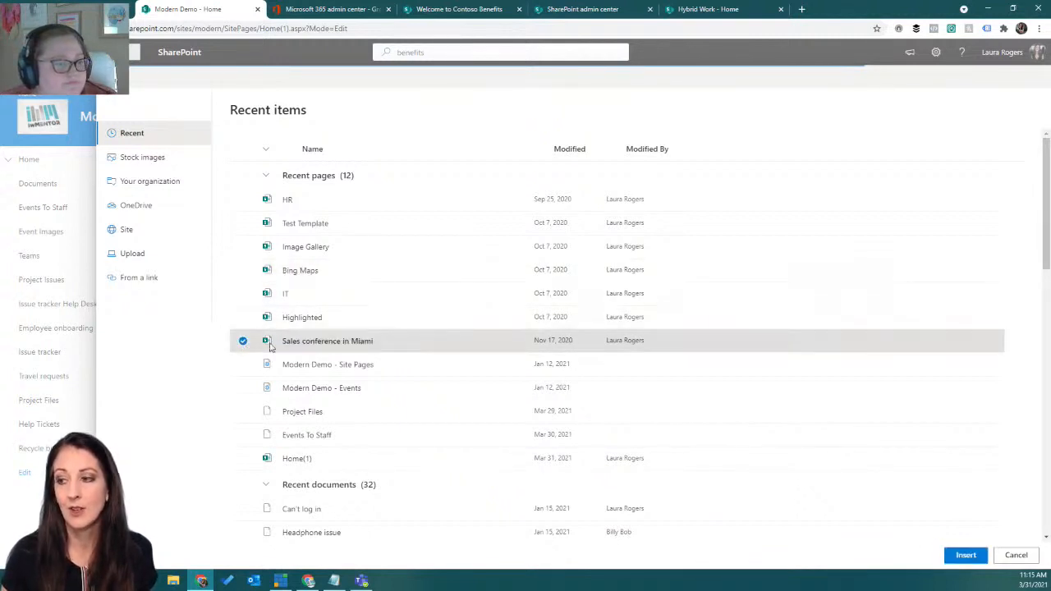
{"action": "left_click", "coordinate": [965, 554]}
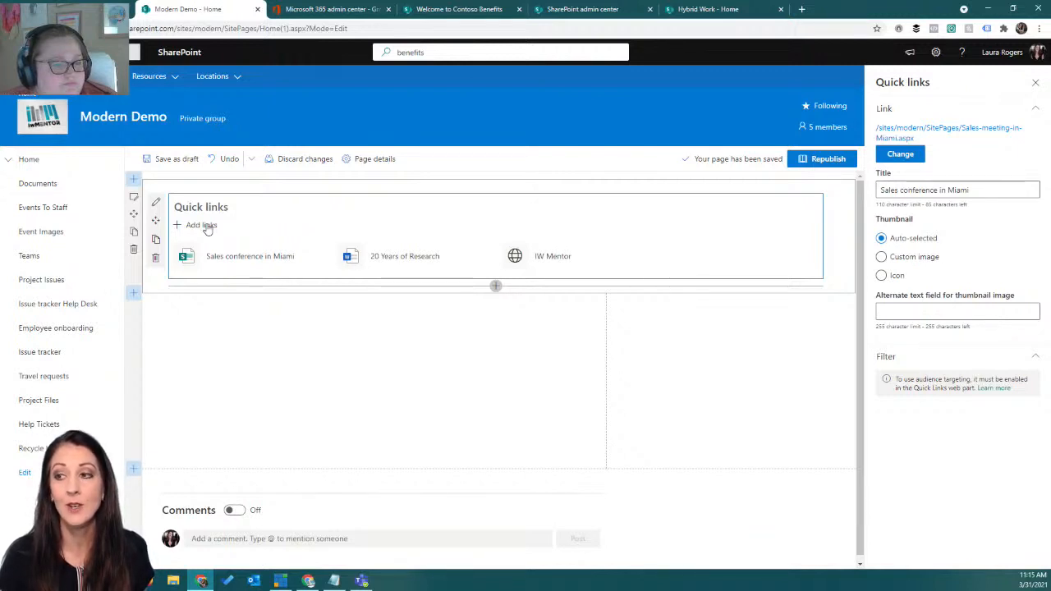
Add quick links to the HR, Test Template, Image Gallery and Bing Maps pages from the recent items
{"action": "left_click", "coordinate": [206, 227]}
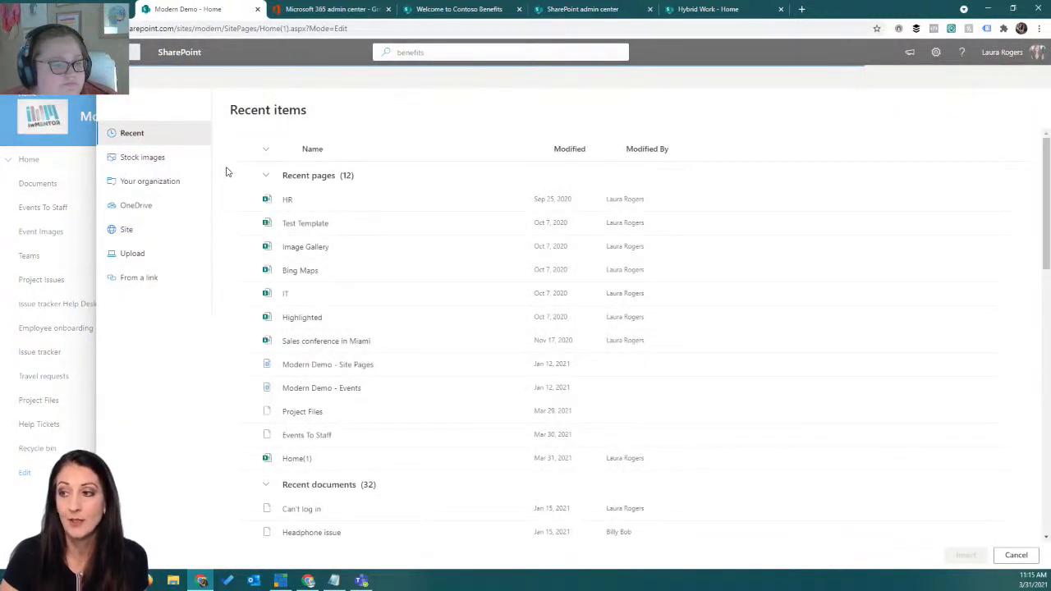
{"action": "left_click", "coordinate": [243, 200]}
{"action": "left_click", "coordinate": [243, 224]}
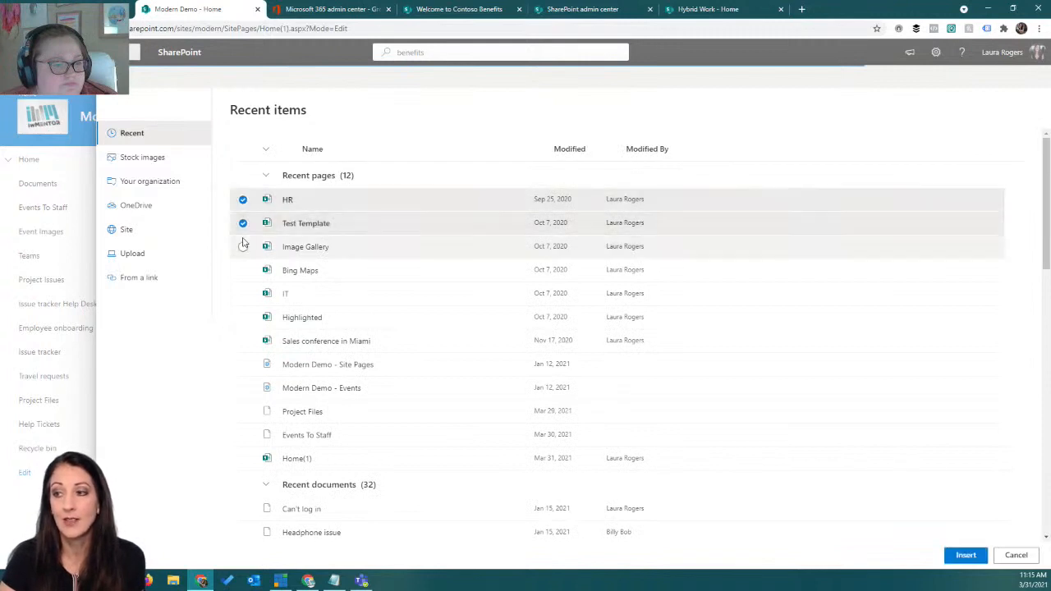
{"action": "left_click", "coordinate": [243, 247]}
{"action": "left_click", "coordinate": [243, 270]}
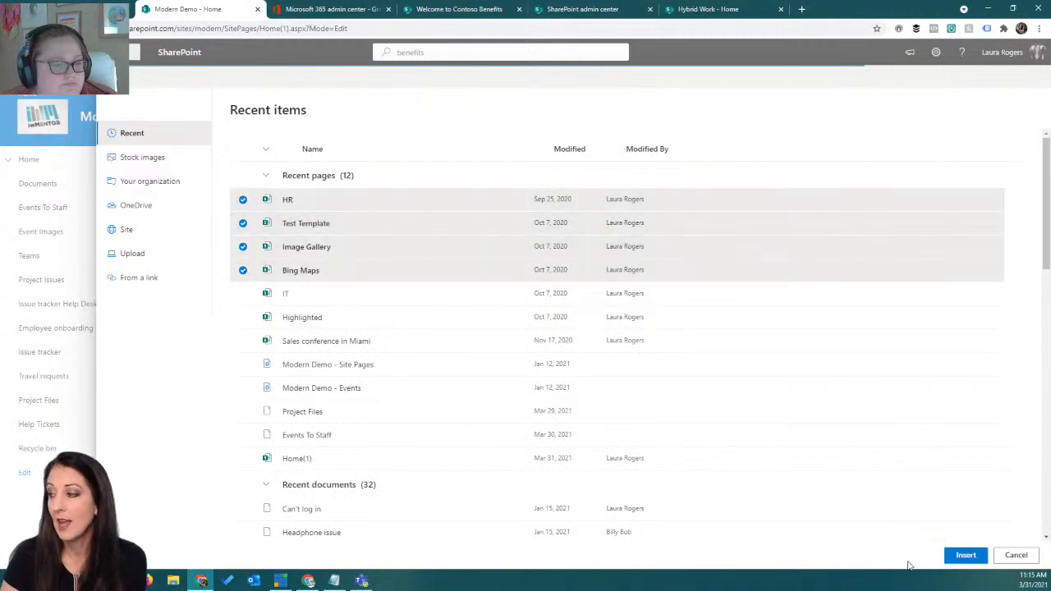
{"action": "left_click", "coordinate": [965, 556]}
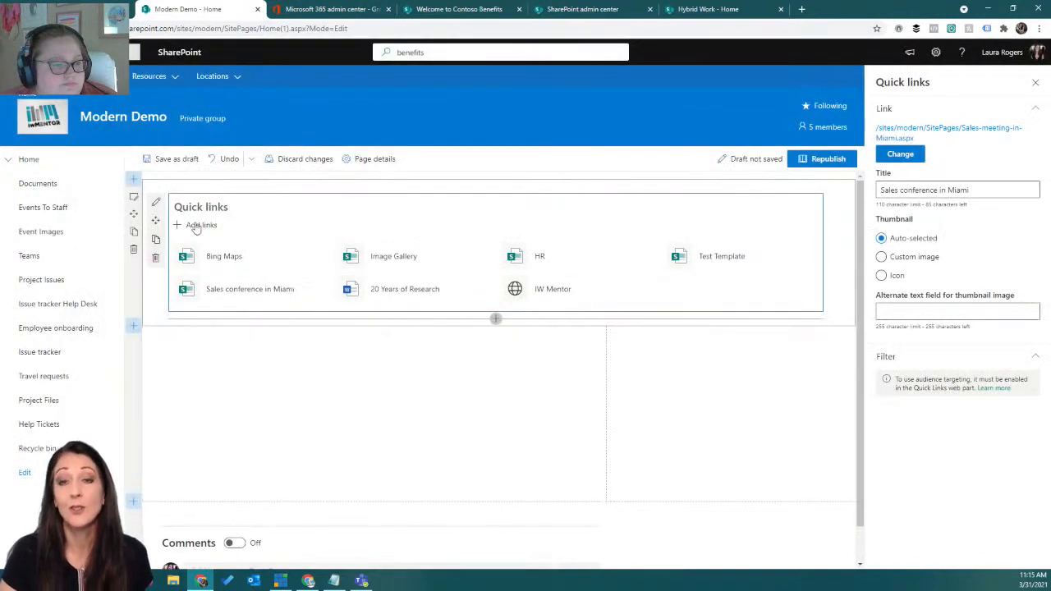
Start adding more quick links and look through the Adventureworks folder in the site's Project Files library
{"action": "left_click", "coordinate": [195, 226]}
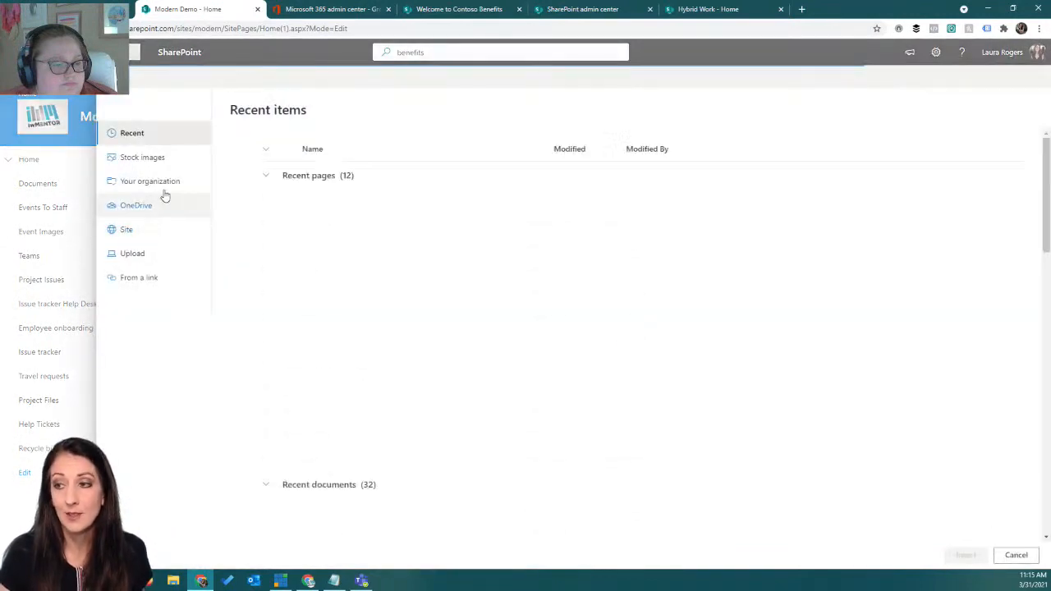
{"action": "left_click", "coordinate": [151, 236]}
{"action": "left_click", "coordinate": [359, 204]}
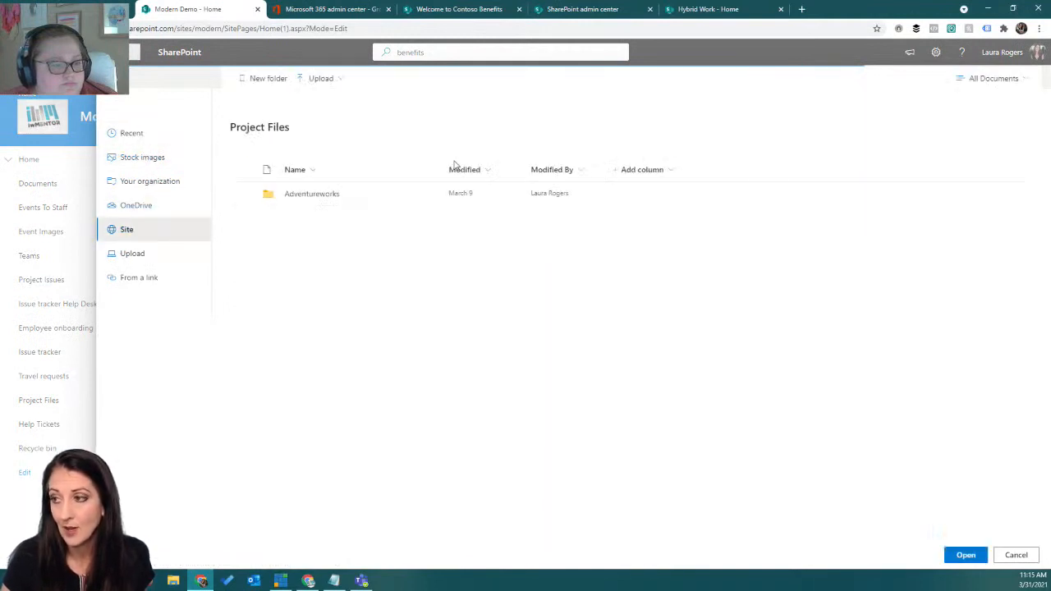
{"action": "left_click", "coordinate": [386, 205]}
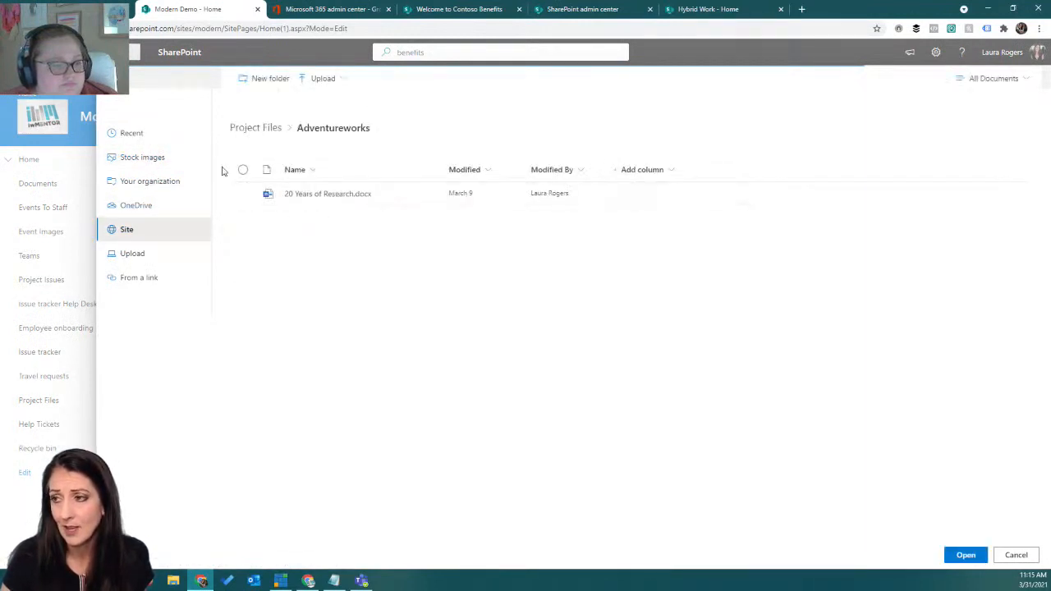
{"action": "left_click", "coordinate": [129, 229]}
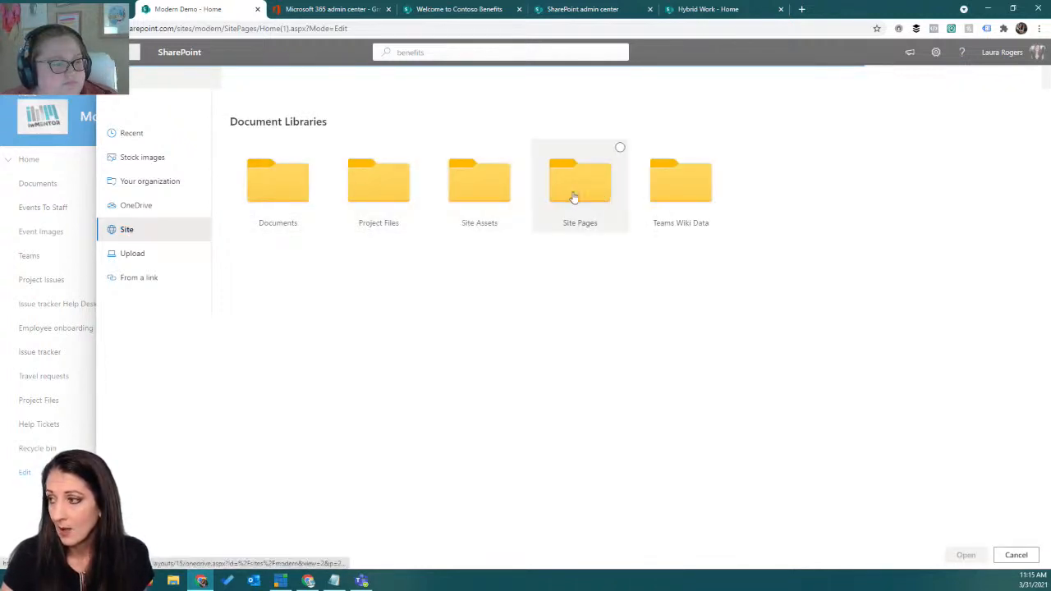
Add quick links to Annual Marketing Report.docx, Corporate Fee Schedule.docx and Current Open Applications.xlsx from the Blue Yonder folder in the Documents library
{"action": "left_click", "coordinate": [287, 203]}
{"action": "left_click", "coordinate": [302, 216]}
{"action": "left_click", "coordinate": [243, 193]}
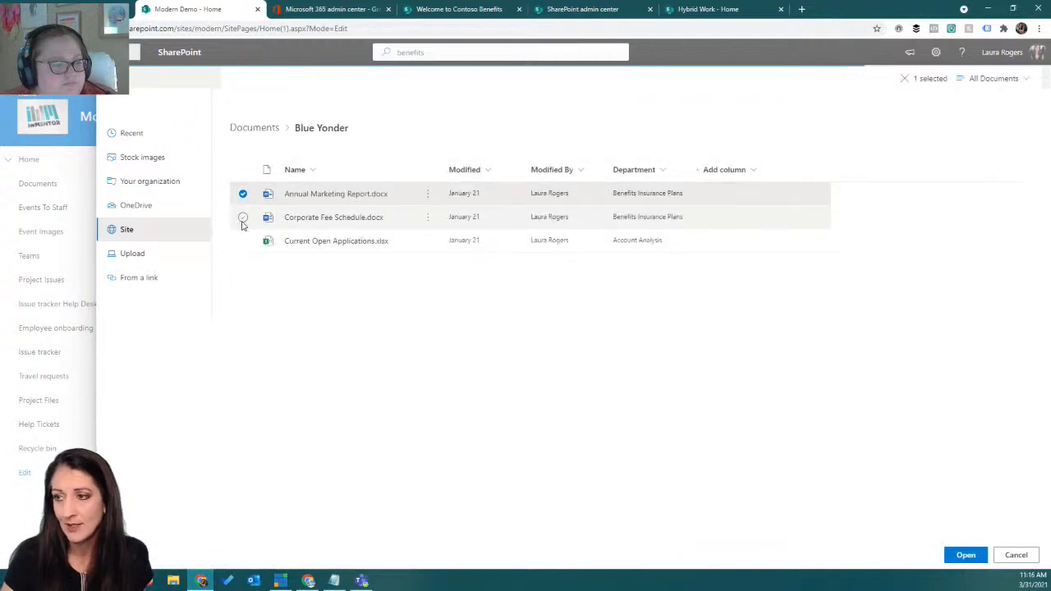
{"action": "left_click", "coordinate": [243, 217]}
{"action": "left_click", "coordinate": [243, 241]}
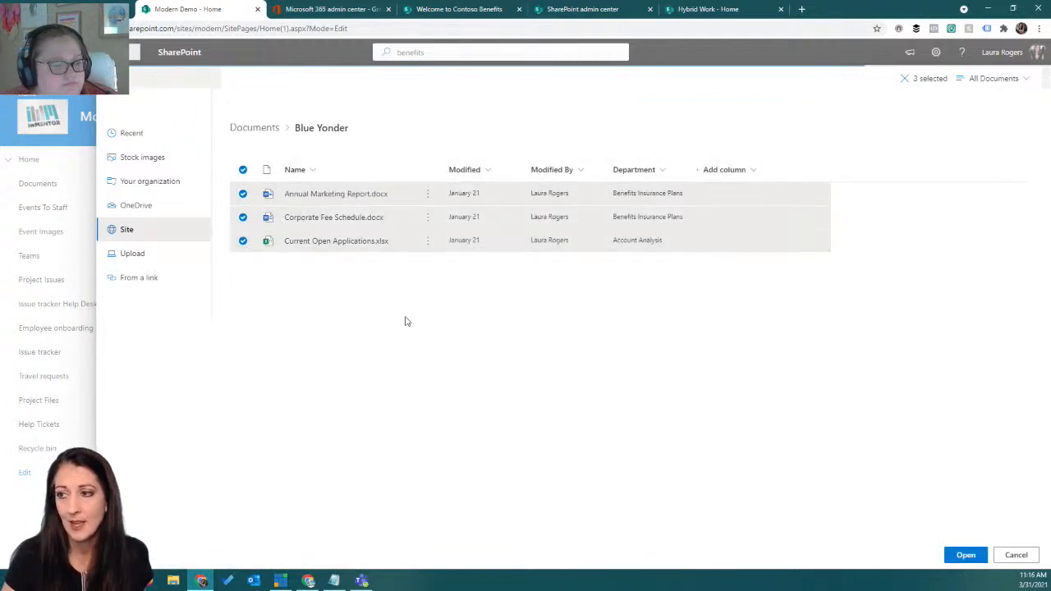
{"action": "left_click", "coordinate": [966, 556]}
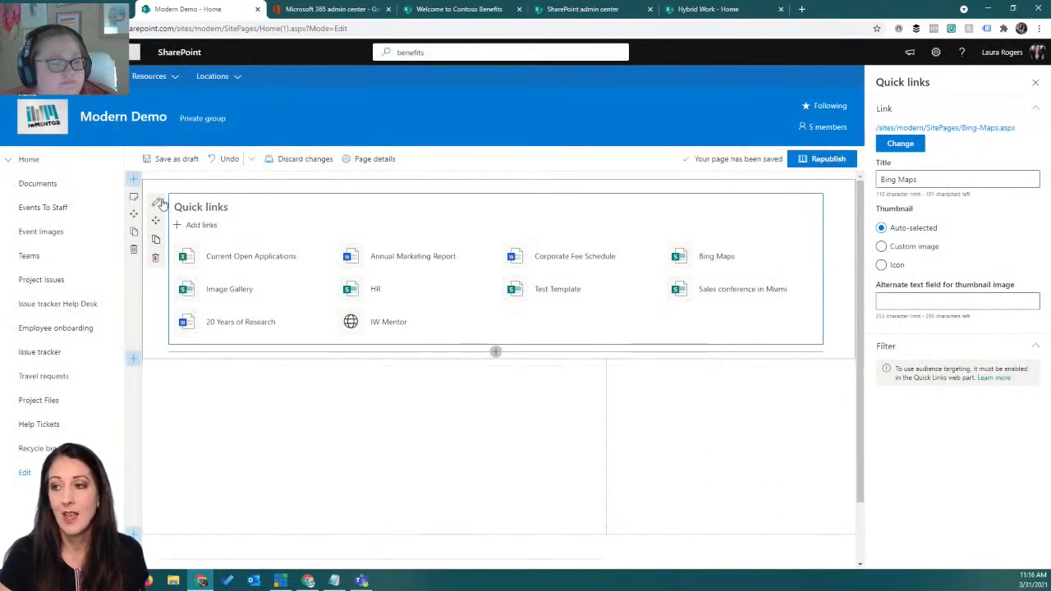
Add a quick link to the whole Contoso folder in the site's Documents library
{"action": "left_click", "coordinate": [201, 225]}
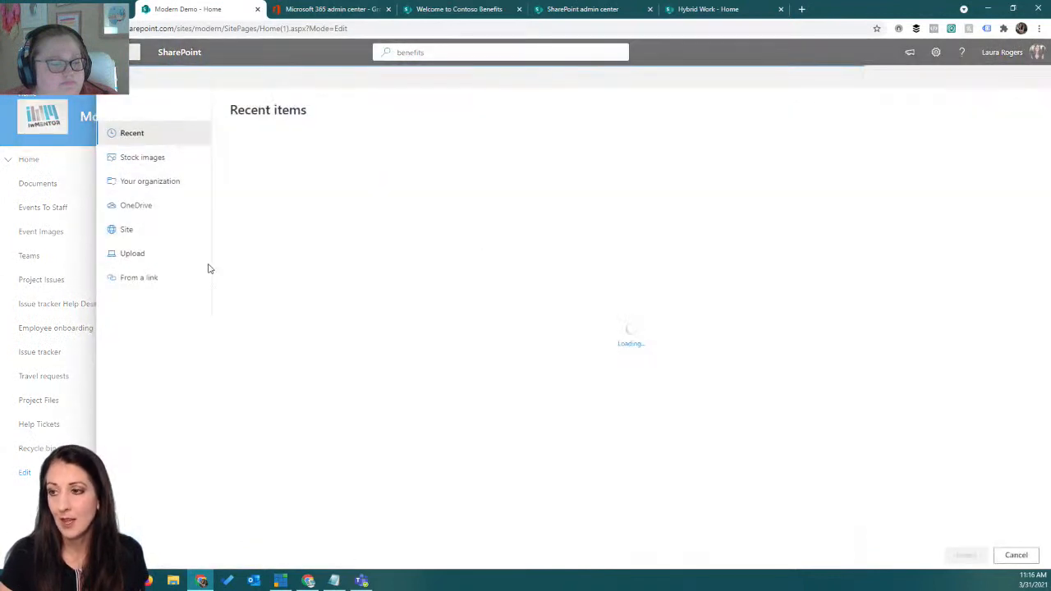
{"action": "left_click", "coordinate": [130, 230]}
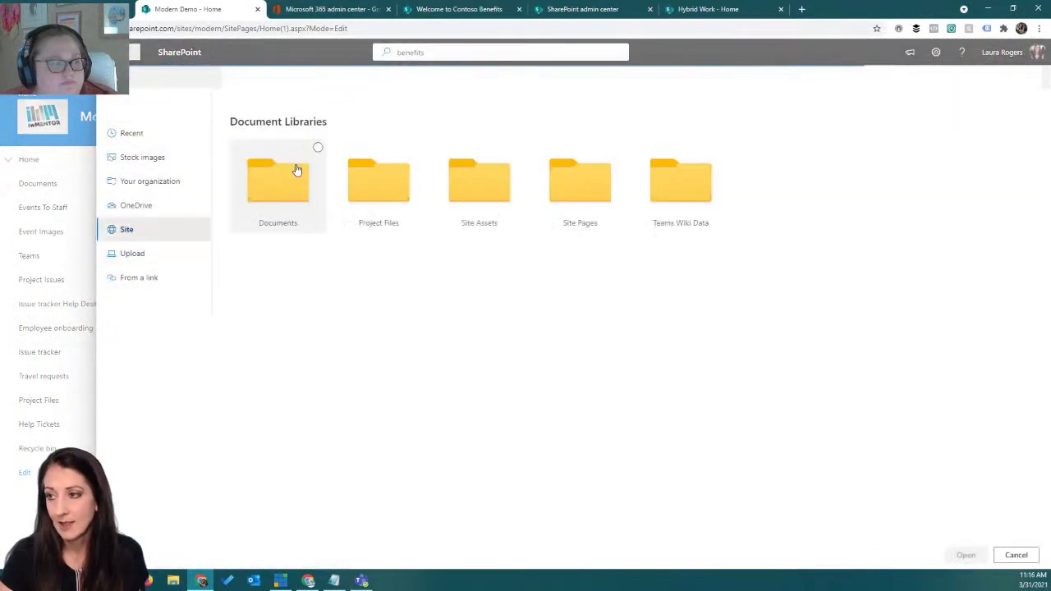
{"action": "left_click", "coordinate": [287, 176]}
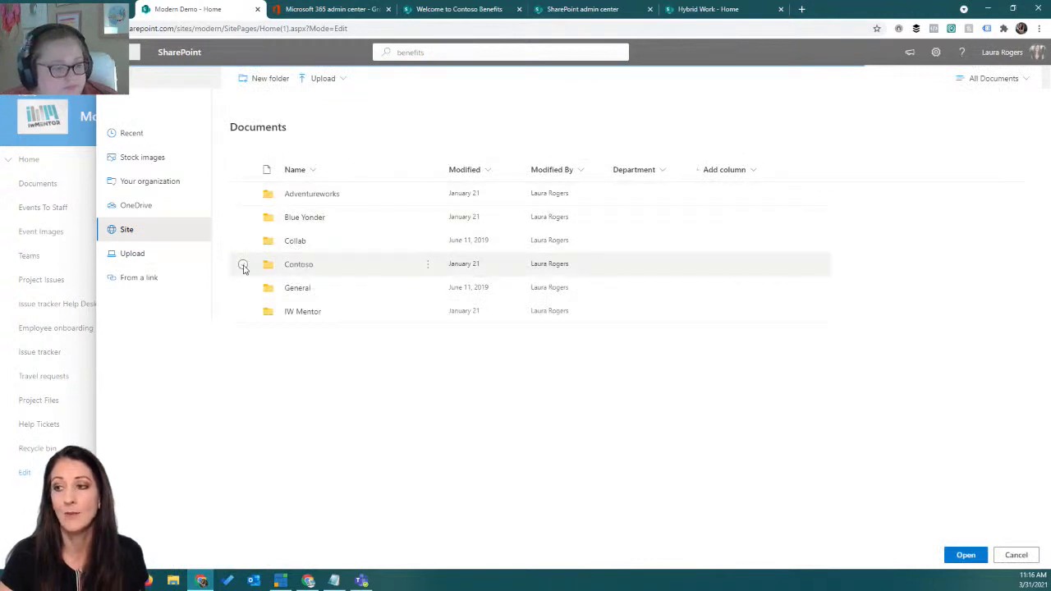
{"action": "left_click", "coordinate": [243, 263]}
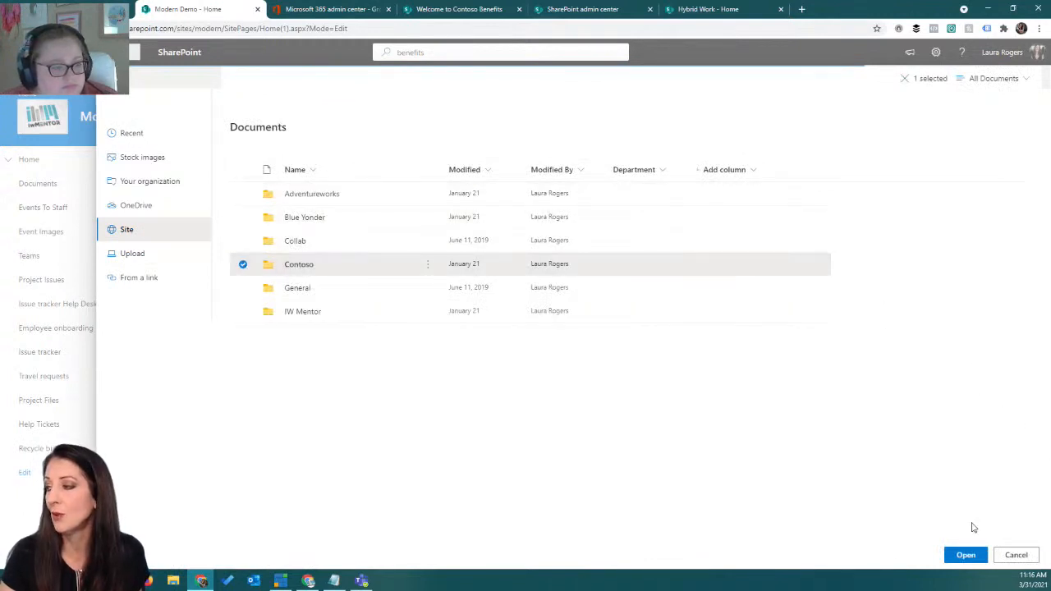
{"action": "left_click", "coordinate": [962, 556]}
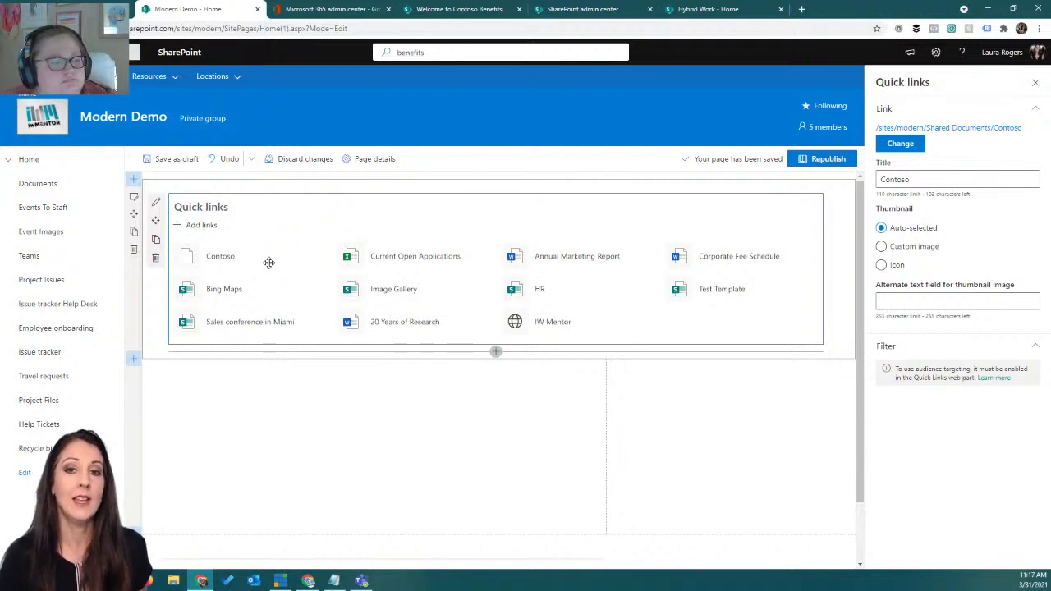
Reorder the quick links: IW Mentor after Current Open Applications, and 20 Years of Research followed by Annual Marketing Report before Bing Maps
{"action": "left_click", "coordinate": [540, 326]}
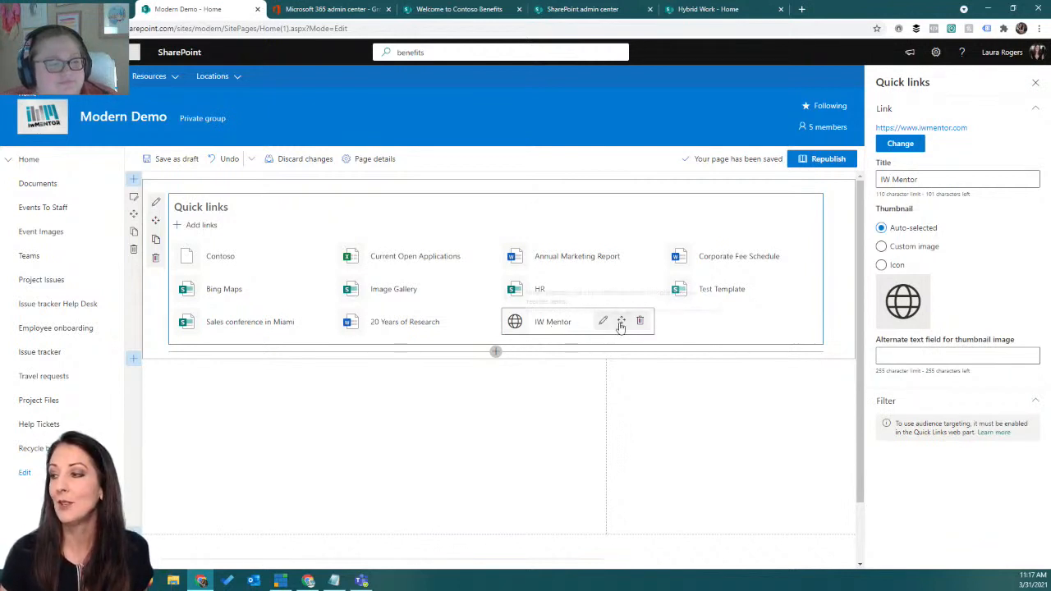
{"action": "left_click_drag", "start_coordinate": [621, 320], "coordinate": [481, 258]}
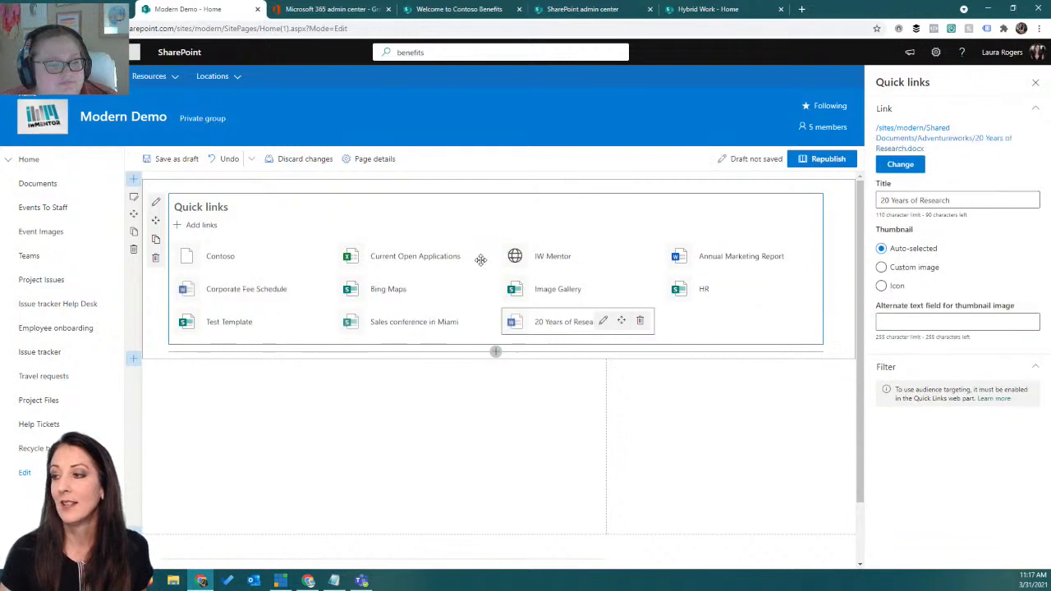
{"action": "left_click_drag", "start_coordinate": [620, 321], "coordinate": [345, 287]}
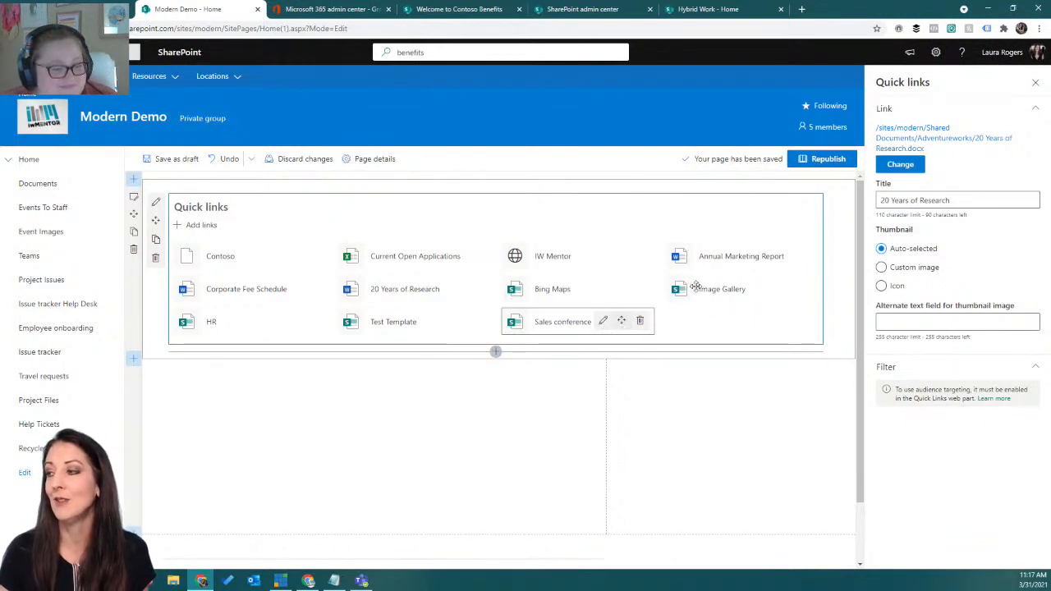
{"action": "left_click", "coordinate": [691, 257]}
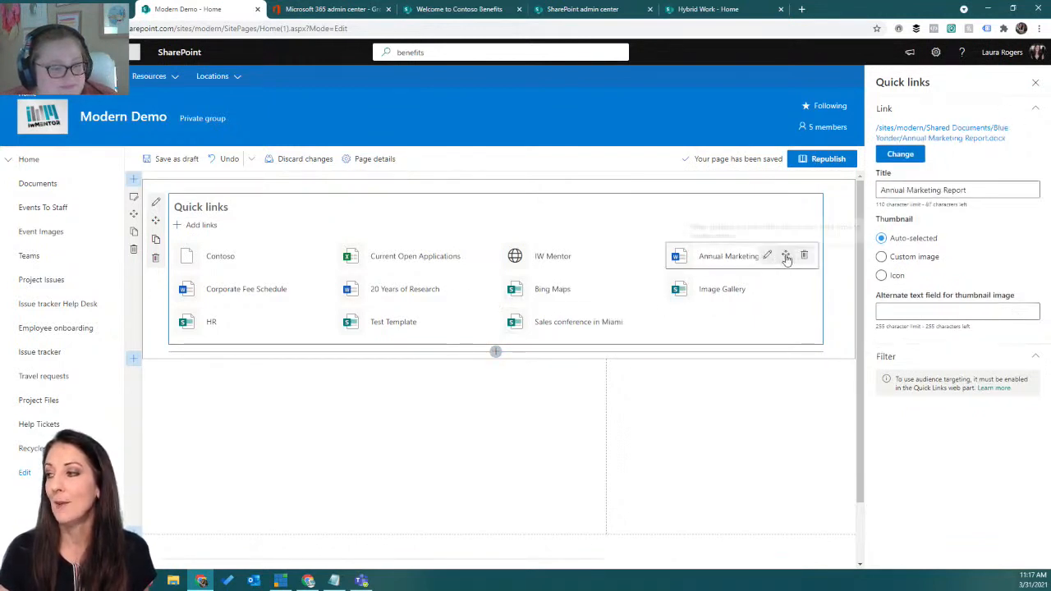
{"action": "left_click_drag", "start_coordinate": [551, 277], "coordinate": [298, 305]}
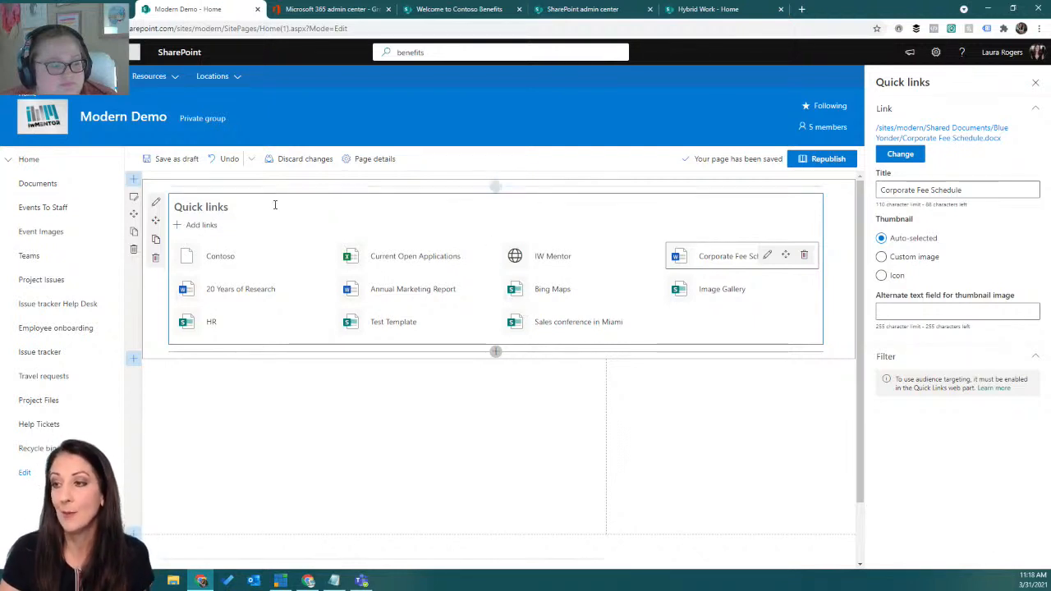
Move the Quick links web part into the two-column section below and back into the full-width section above
{"action": "left_click_drag", "start_coordinate": [156, 220], "coordinate": [188, 384]}
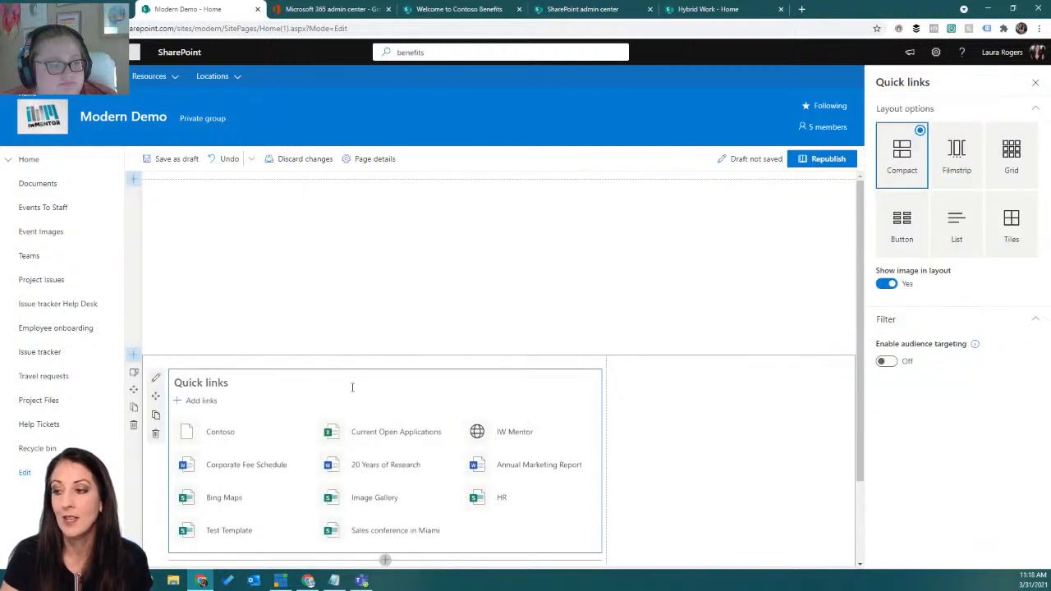
{"action": "left_click_drag", "start_coordinate": [155, 396], "coordinate": [192, 235]}
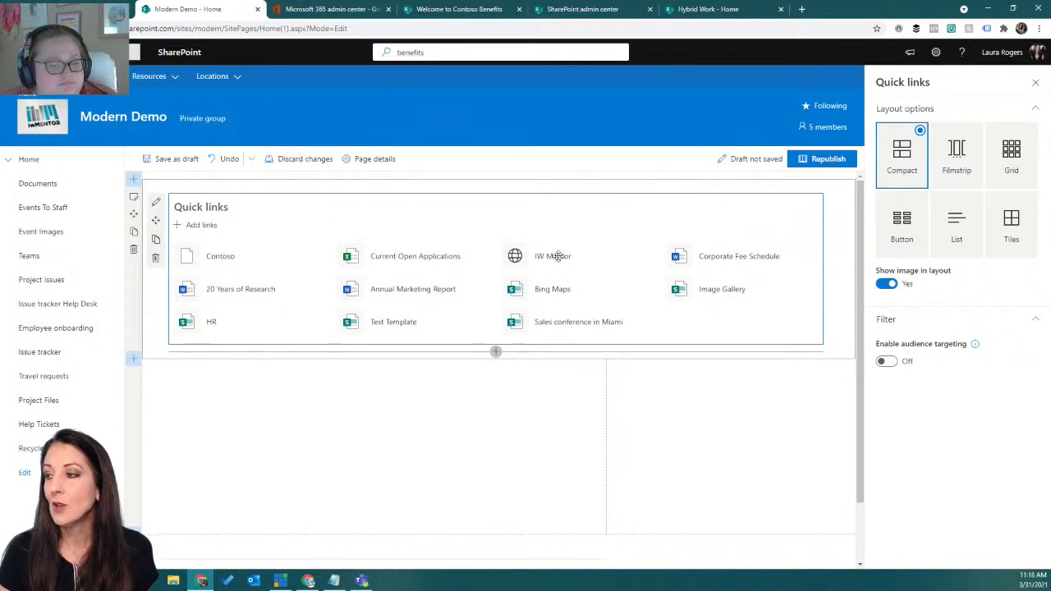
Compare the settings of the IW Mentor link, the whole Quick links web part and the Corporate Fee Schedule link
{"action": "left_click", "coordinate": [602, 256]}
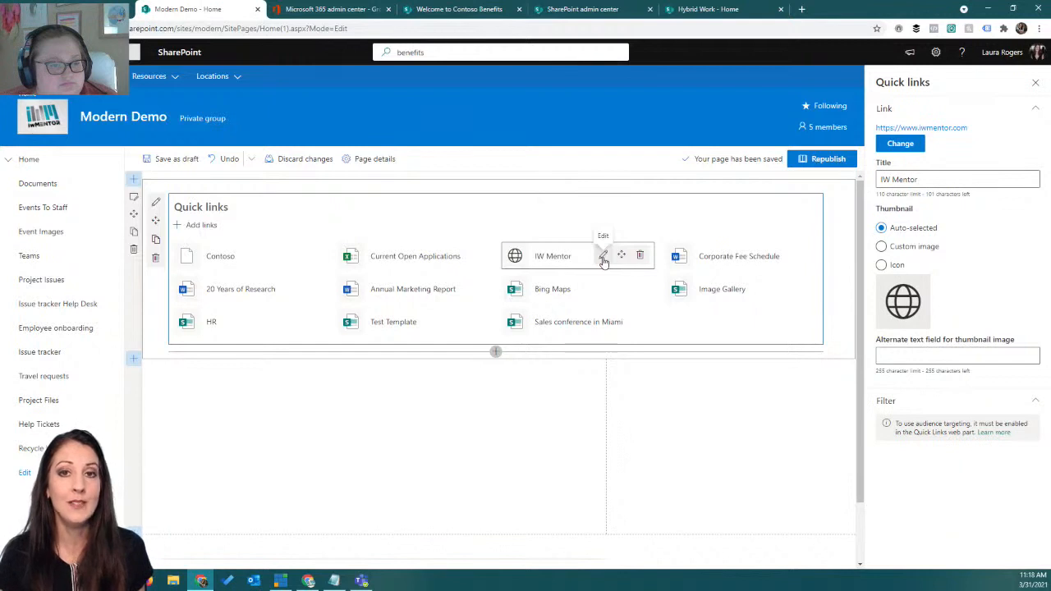
{"action": "left_click", "coordinate": [163, 203]}
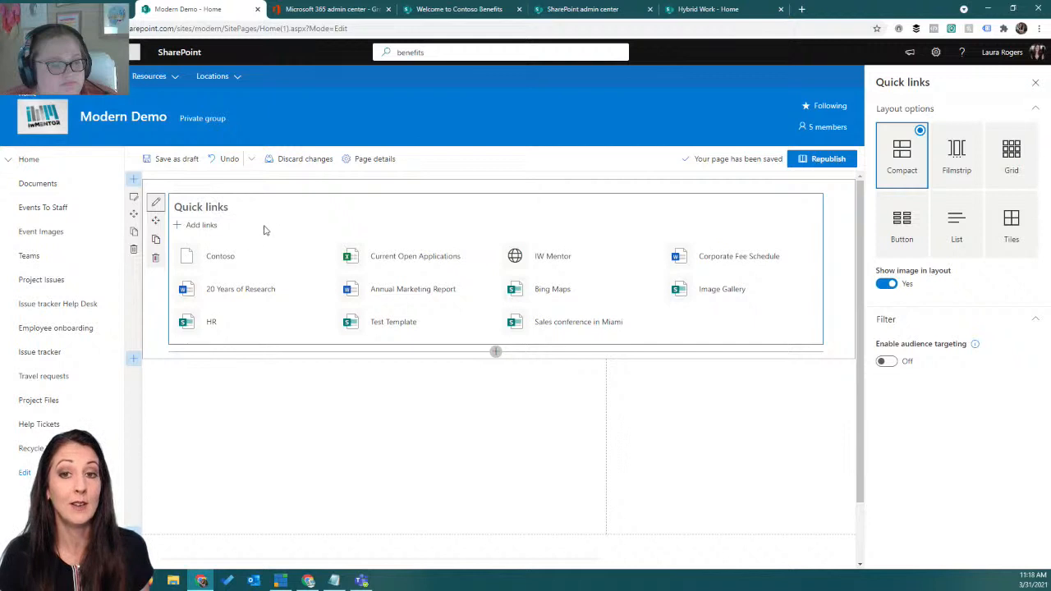
{"action": "mouse_move", "coordinate": [522, 253]}
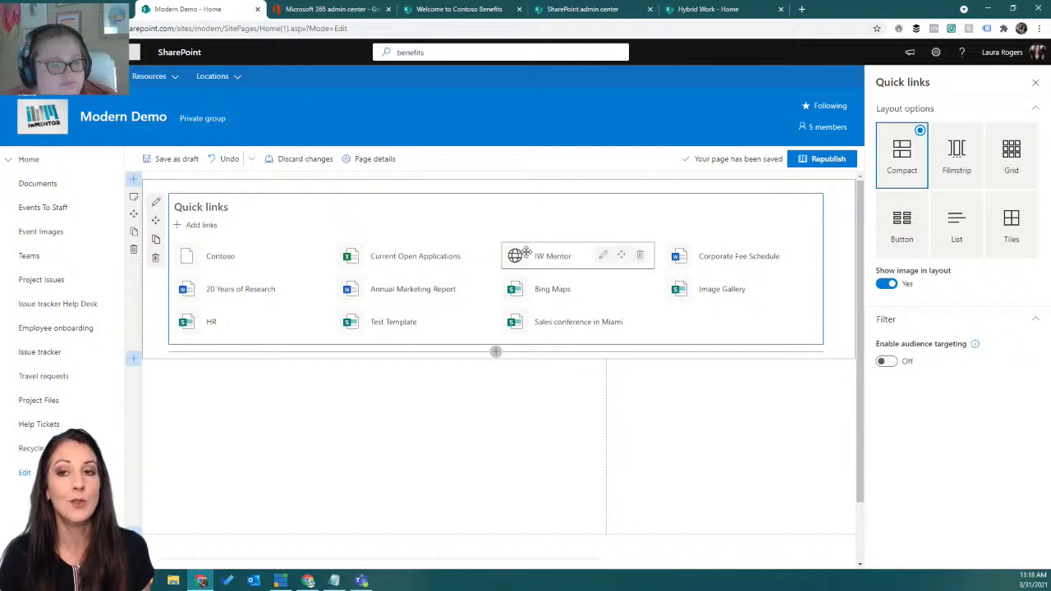
{"action": "left_click", "coordinate": [604, 257]}
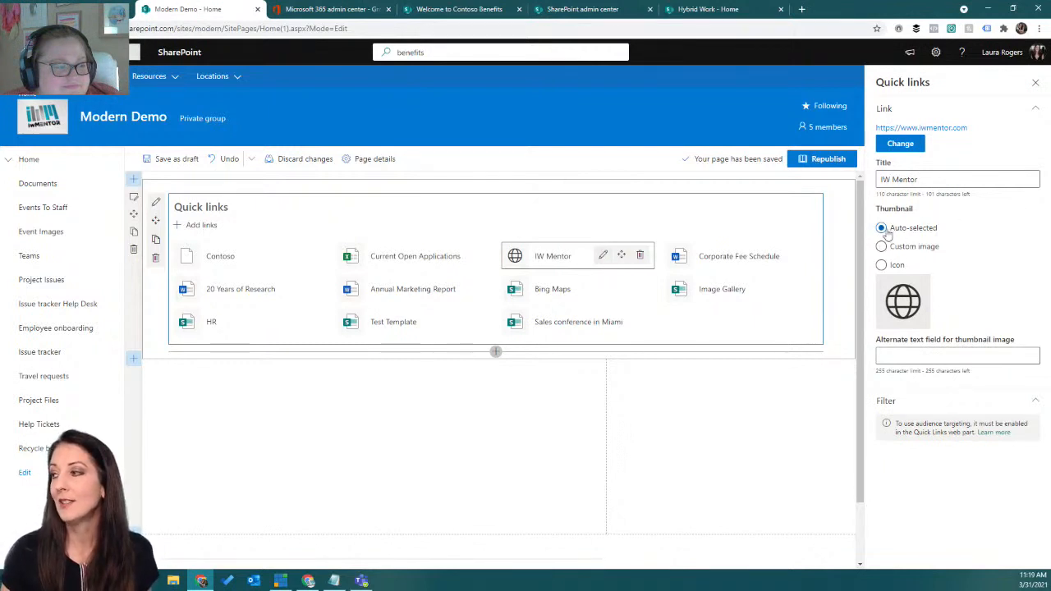
{"action": "left_click", "coordinate": [755, 256]}
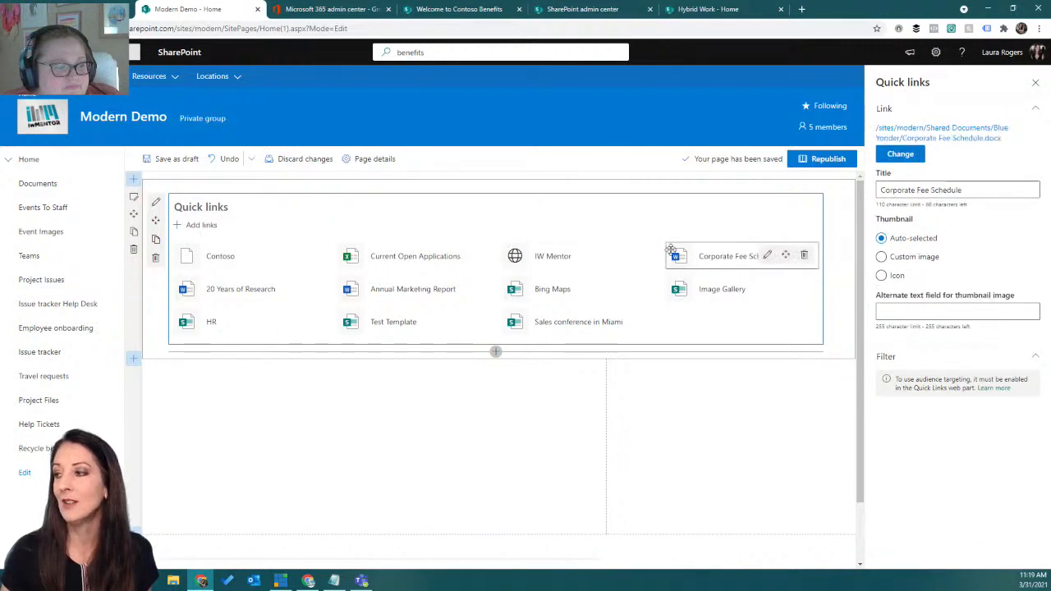
{"action": "left_click", "coordinate": [590, 254]}
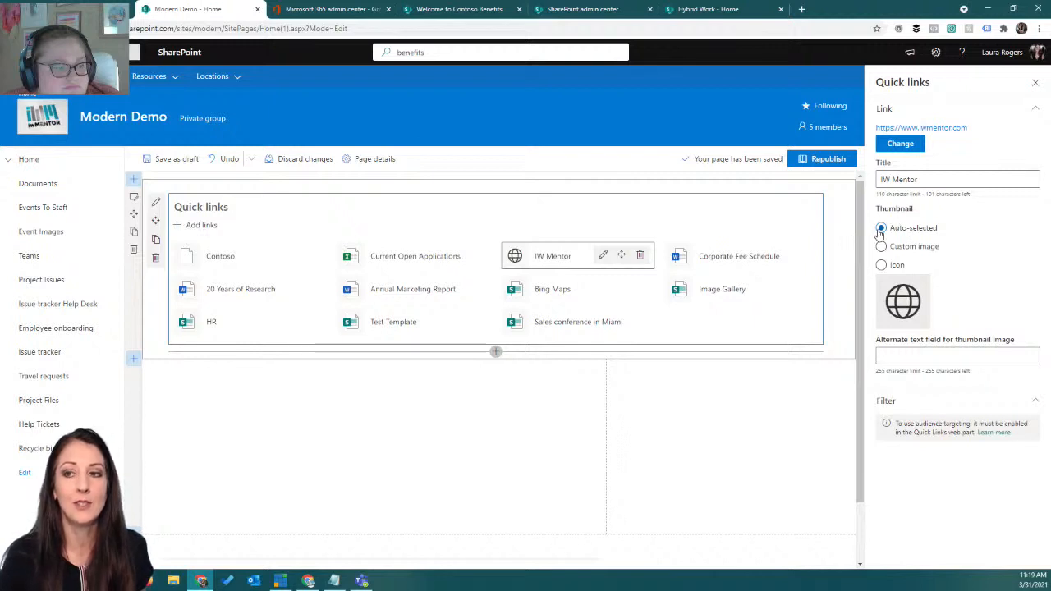
{"action": "left_click", "coordinate": [936, 179]}
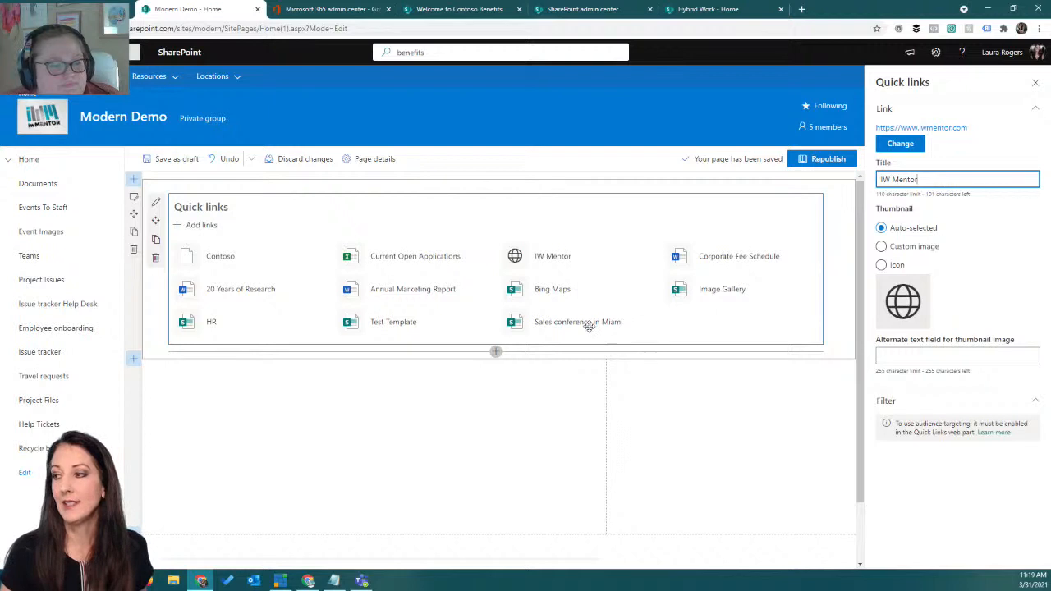
Shorten the title of the Current Open Applications link to Open Applications
{"action": "left_click", "coordinate": [402, 256]}
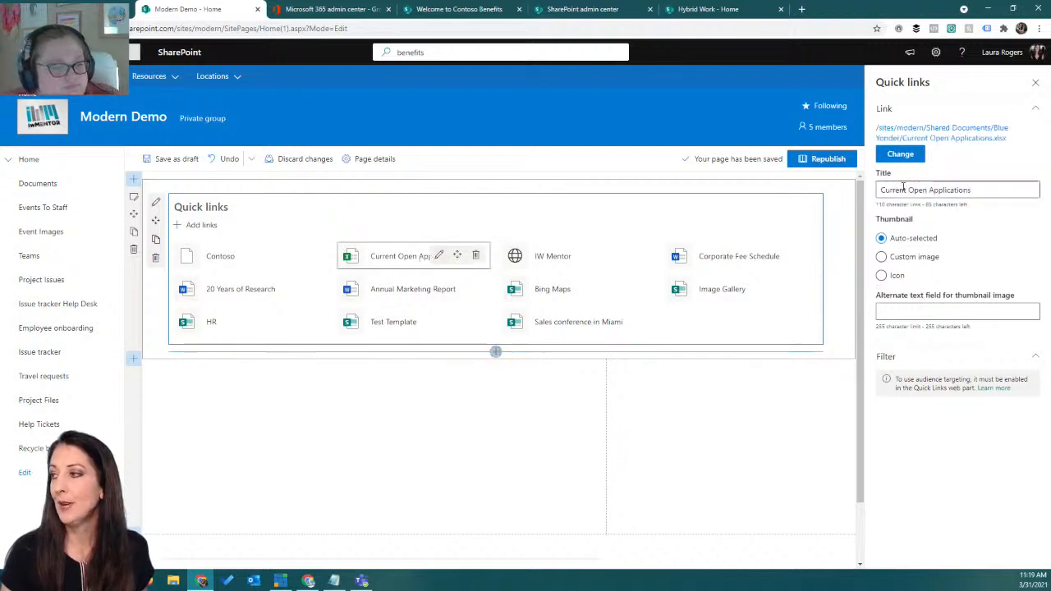
{"action": "left_click_drag", "start_coordinate": [907, 189], "coordinate": [872, 195]}
{"action": "key", "text": "BackSpace"}
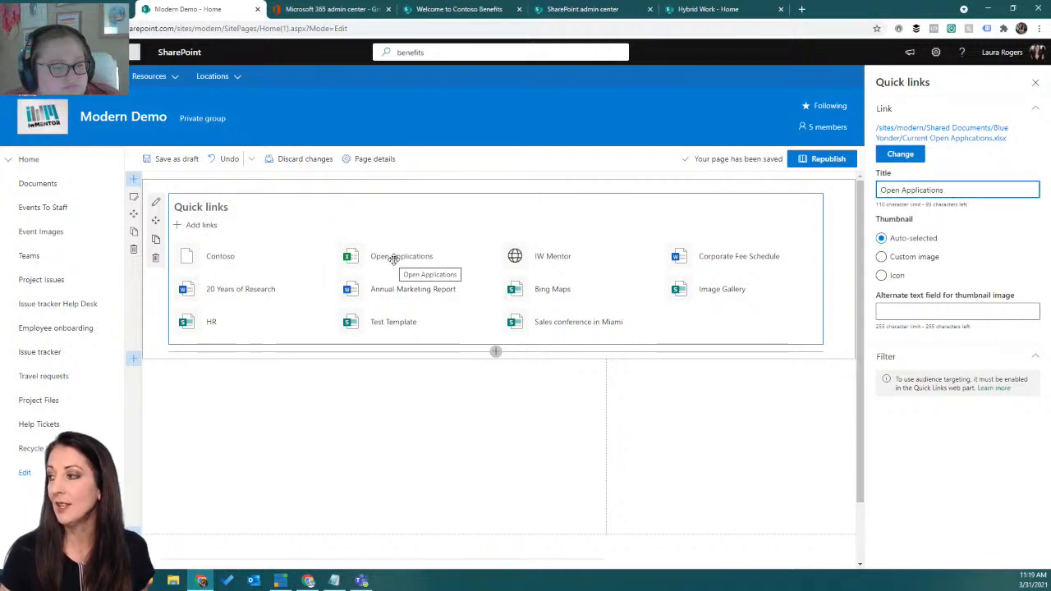
Give the IW Mentor link a custom thumbnail image, using the __sitelogo__ picture from the recent images
{"action": "left_click", "coordinate": [575, 259]}
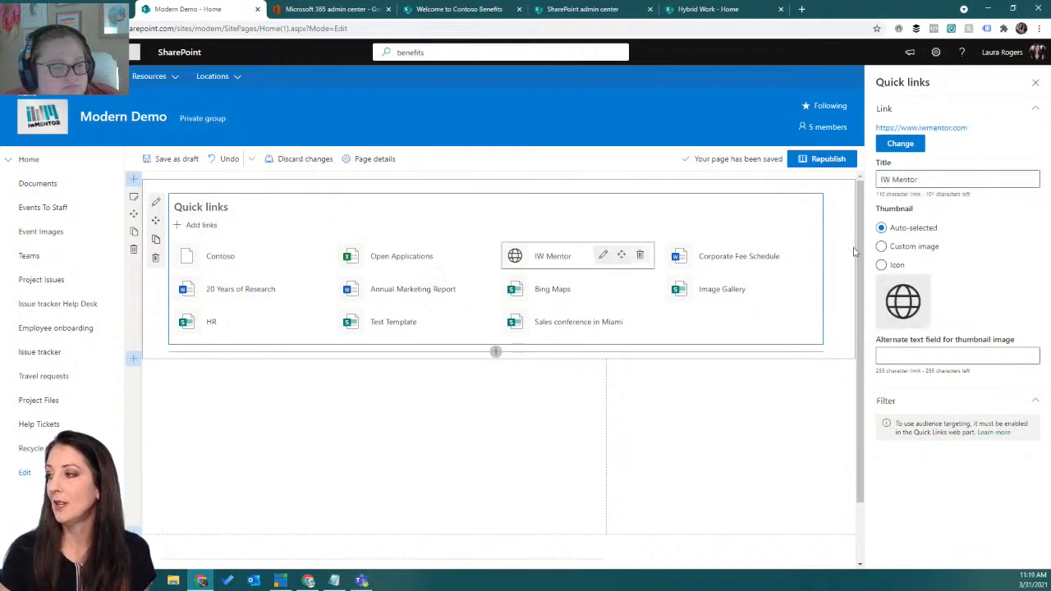
{"action": "left_click", "coordinate": [881, 247]}
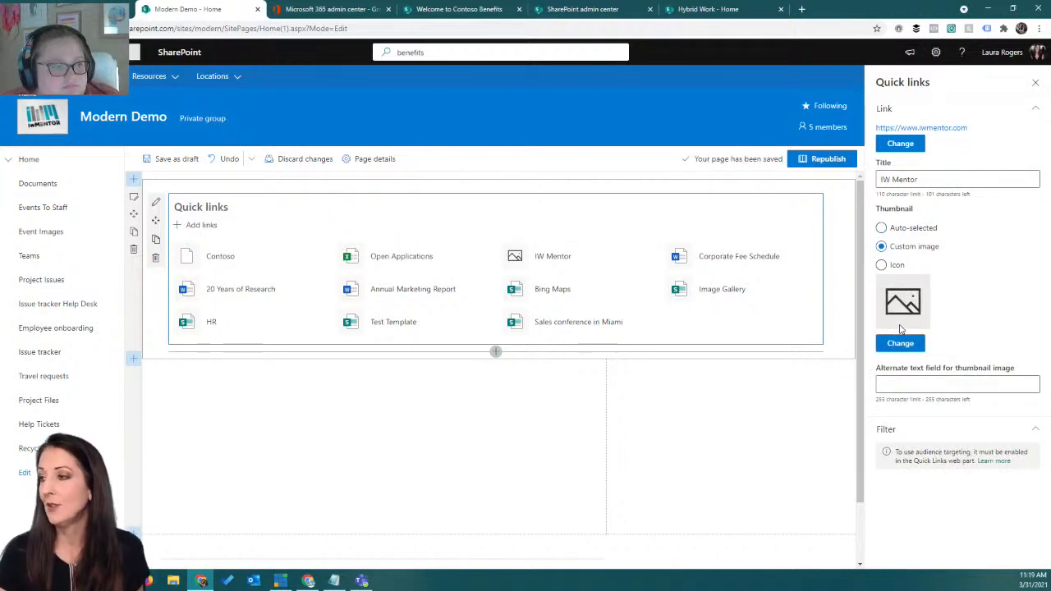
{"action": "left_click", "coordinate": [903, 346]}
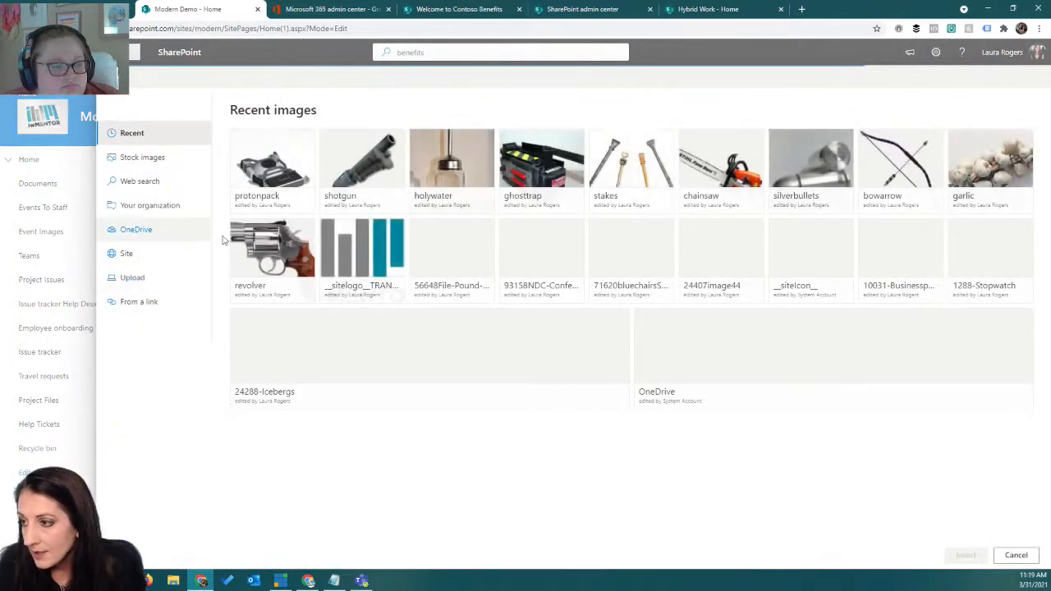
{"action": "left_click", "coordinate": [369, 248]}
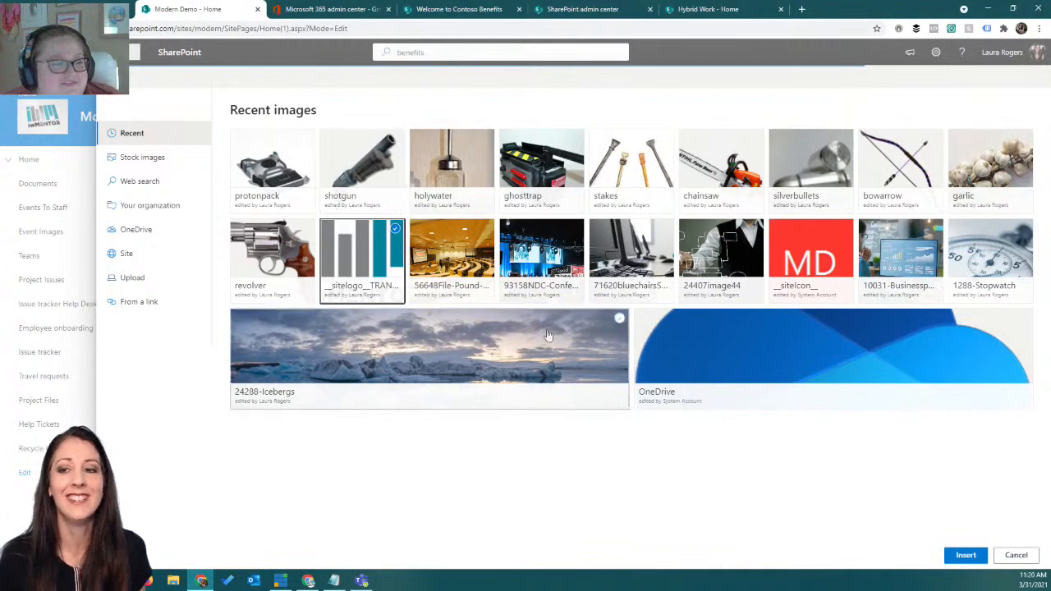
{"action": "left_click", "coordinate": [966, 555]}
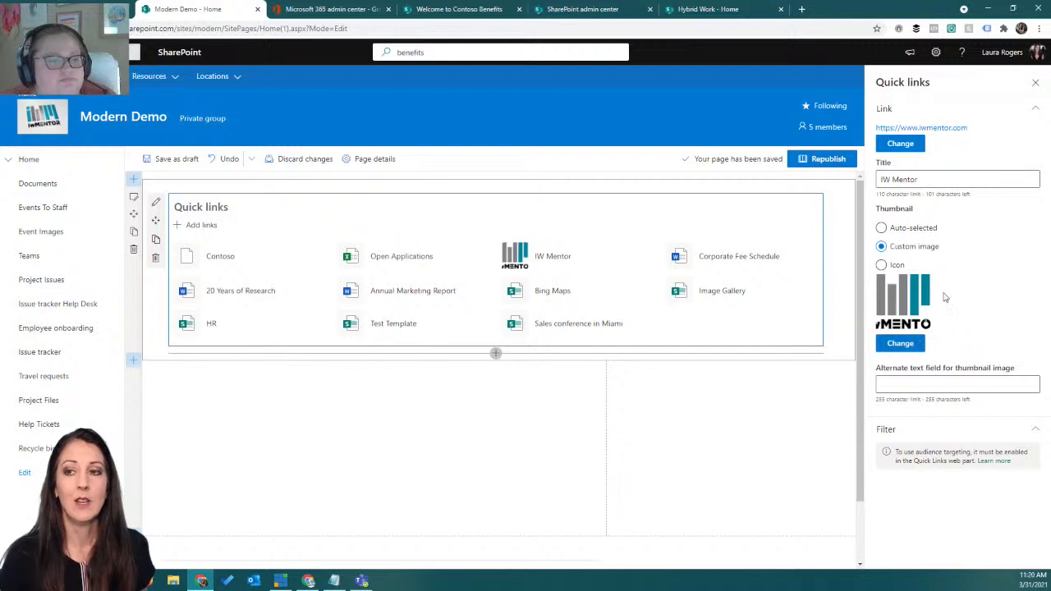
Change the Contoso link's thumbnail to the bullseyetargetedit icon
{"action": "left_click", "coordinate": [225, 258]}
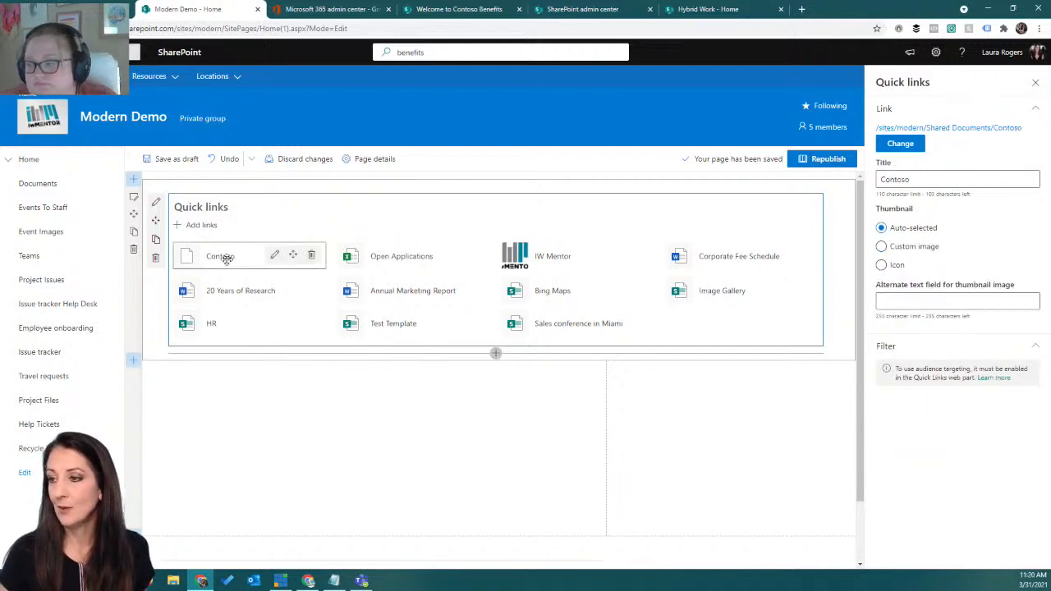
{"action": "left_click", "coordinate": [882, 246]}
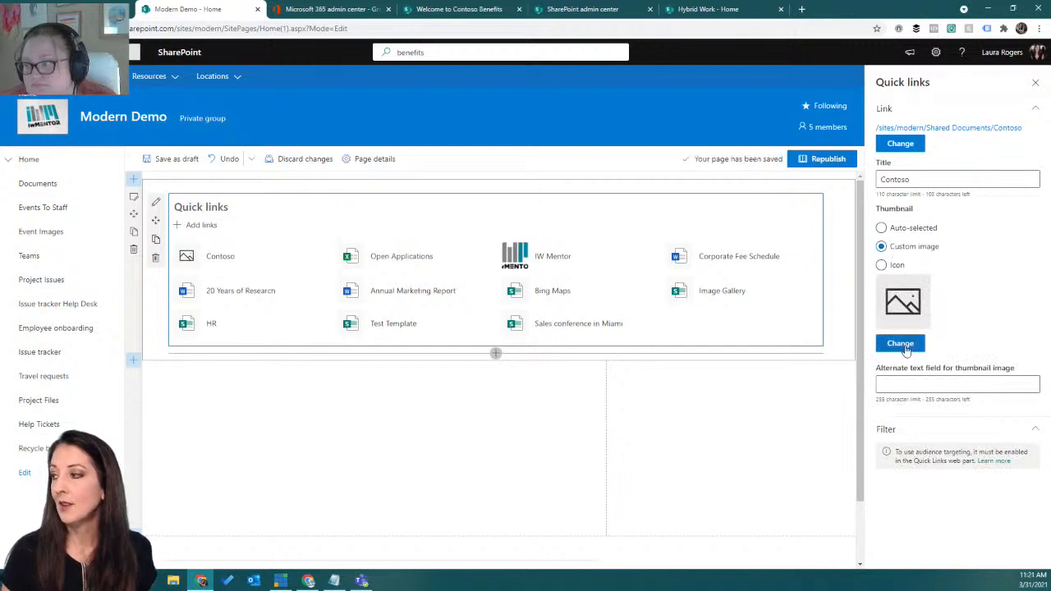
{"action": "left_click", "coordinate": [919, 385]}
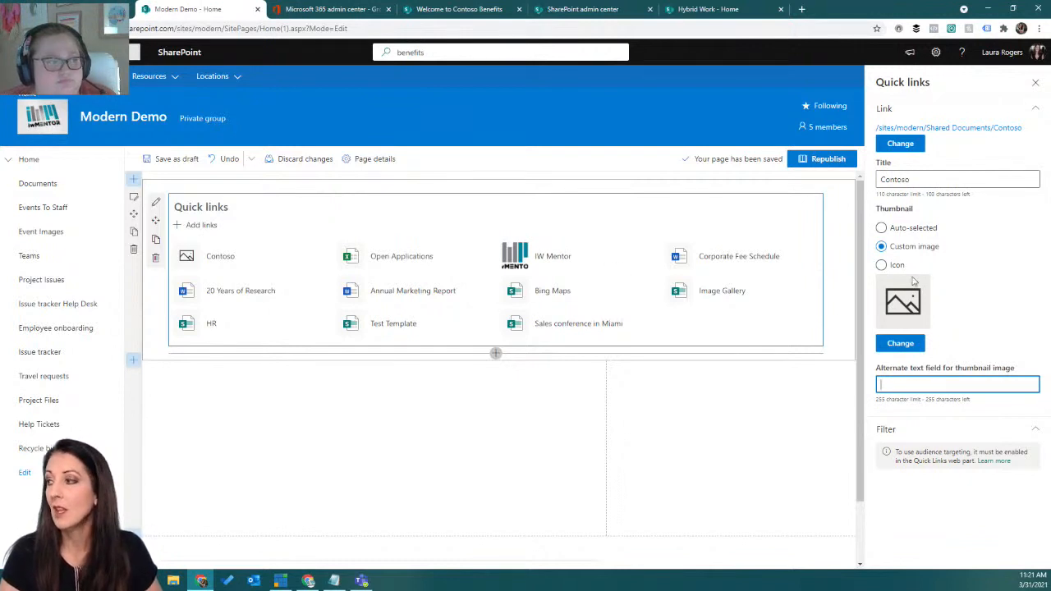
{"action": "left_click", "coordinate": [882, 270]}
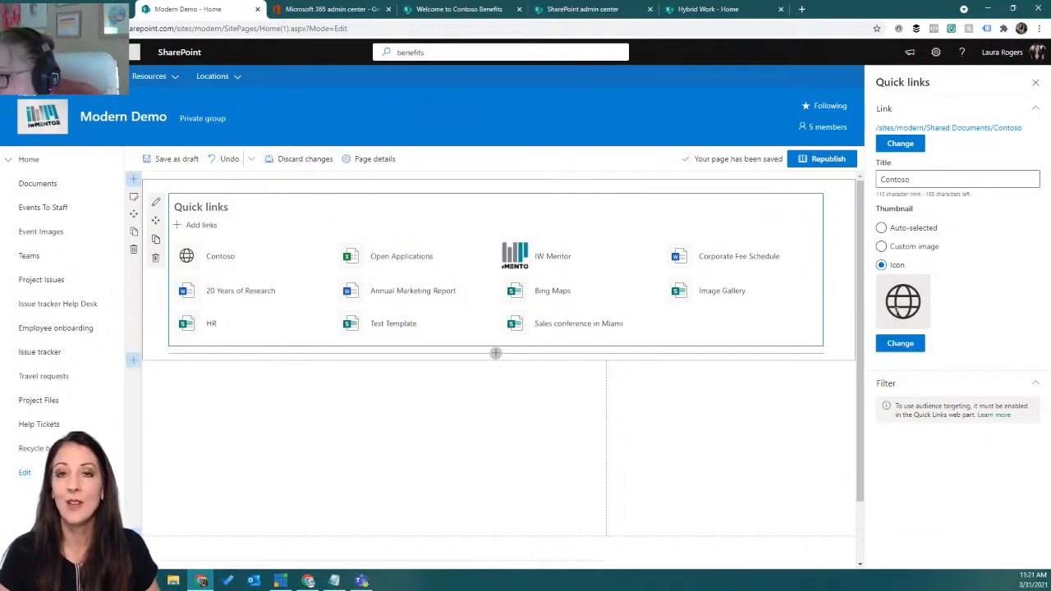
{"action": "left_click", "coordinate": [900, 344]}
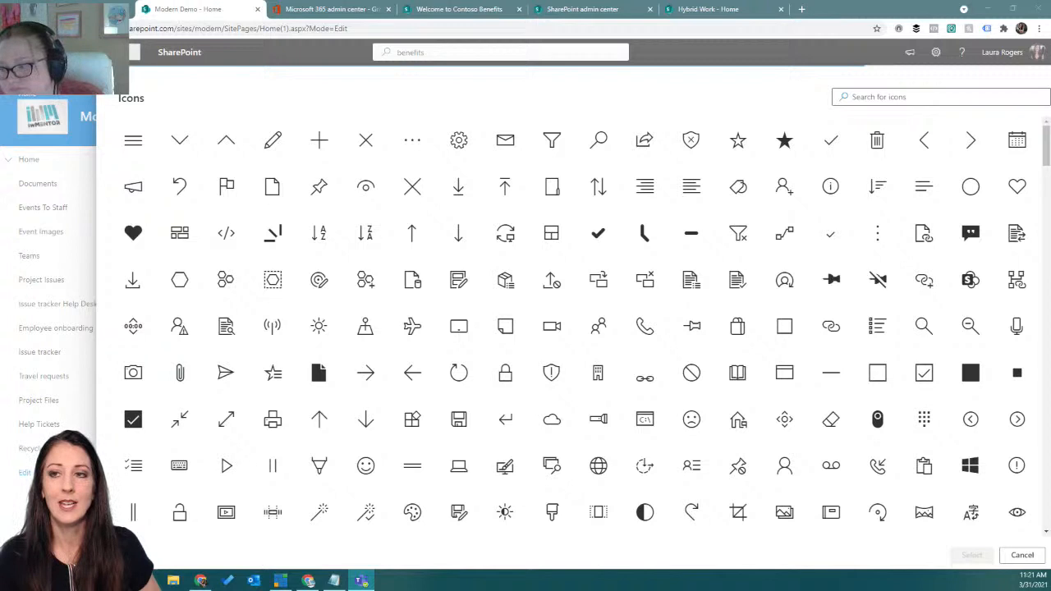
{"action": "left_click", "coordinate": [912, 96]}
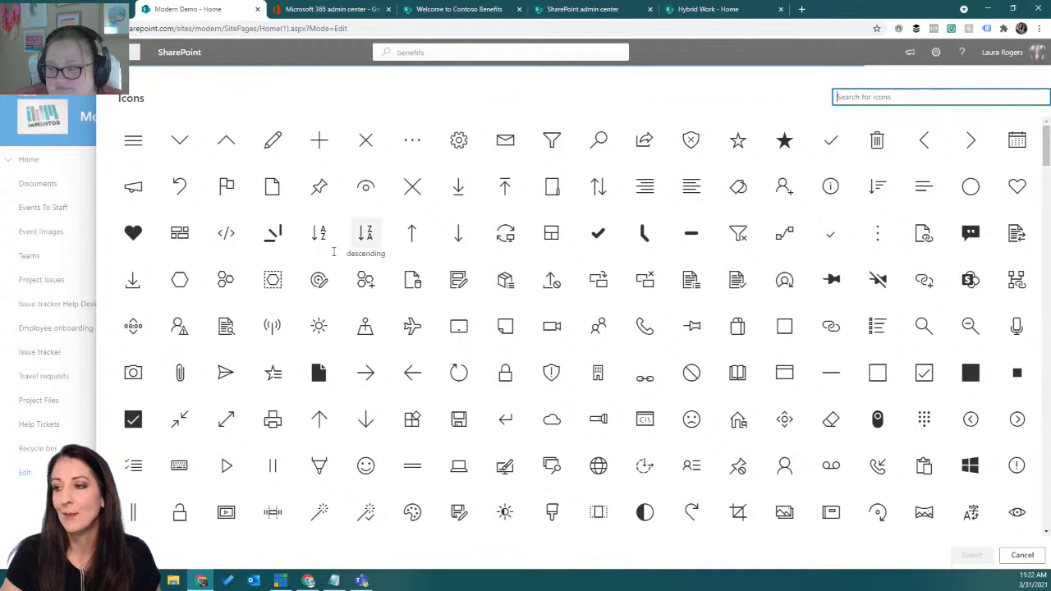
{"action": "left_click", "coordinate": [319, 281]}
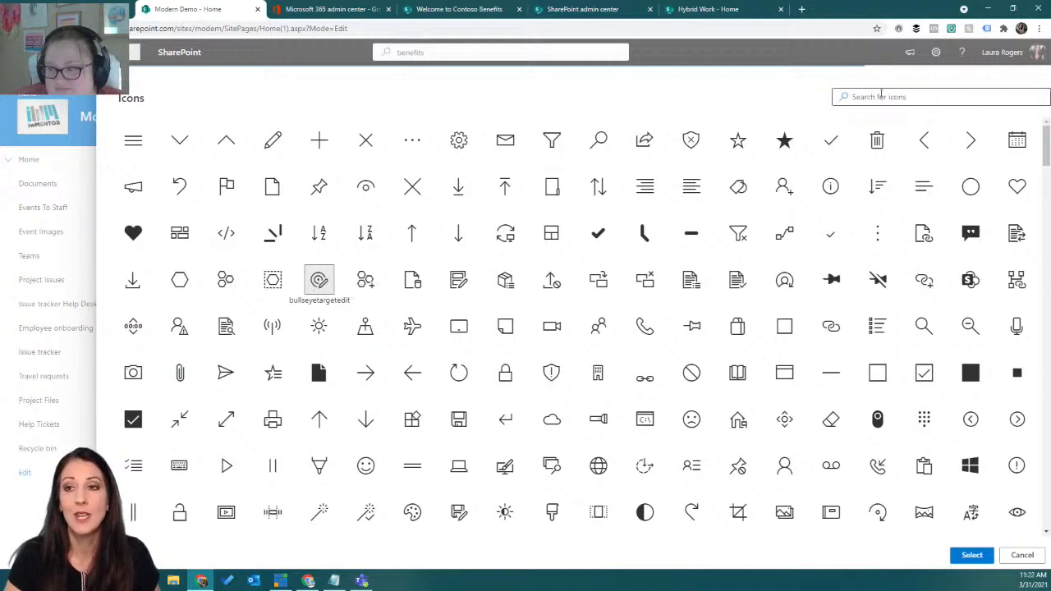
{"action": "left_click", "coordinate": [972, 557]}
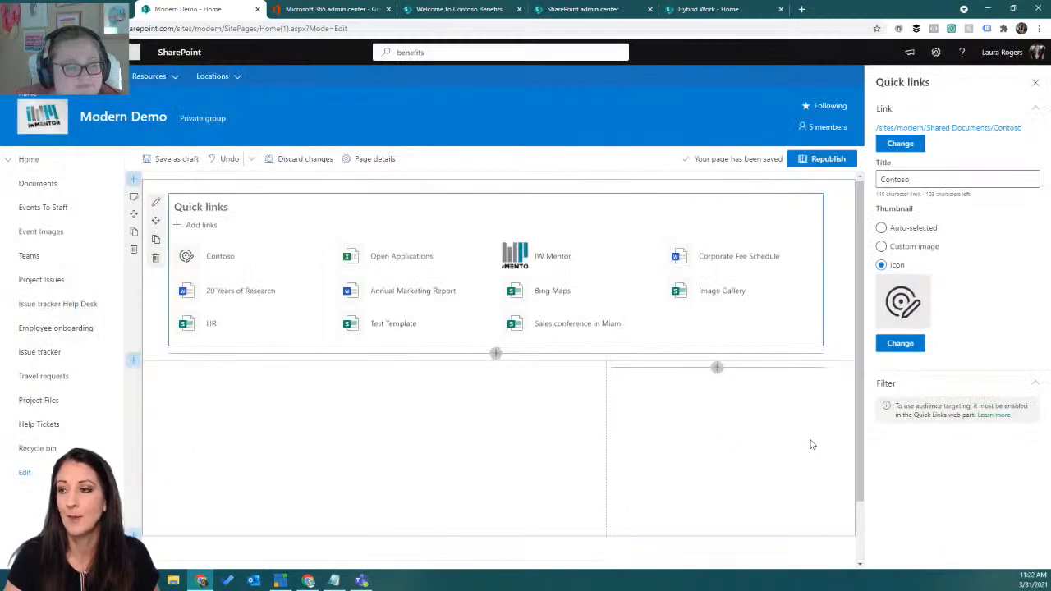
Change the Open Applications link's thumbnail to the receiptcheck icon, found by searching the icons for "check"
{"action": "left_click", "coordinate": [405, 255]}
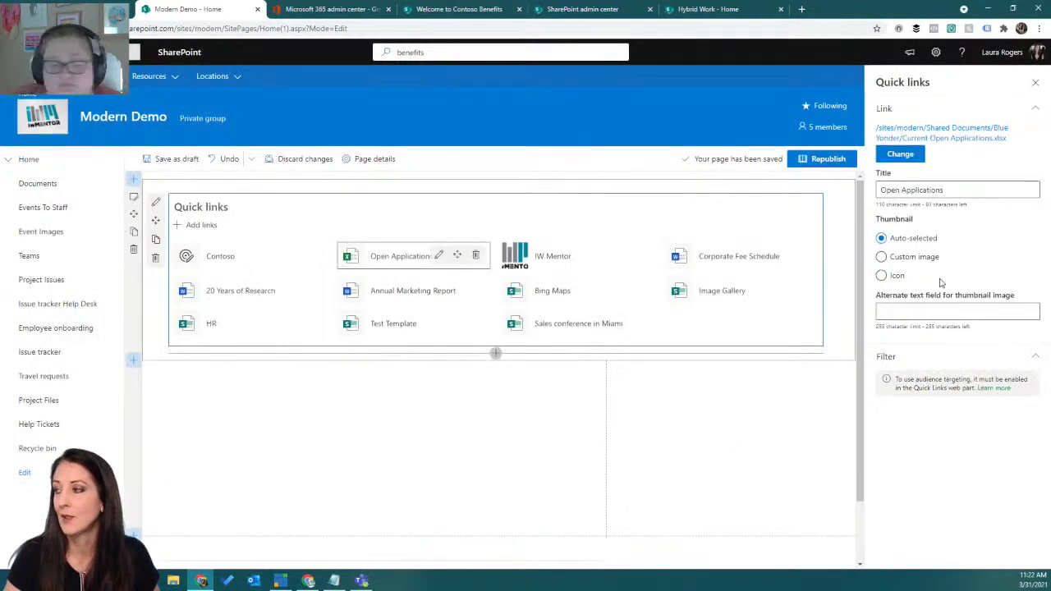
{"action": "left_click", "coordinate": [882, 276]}
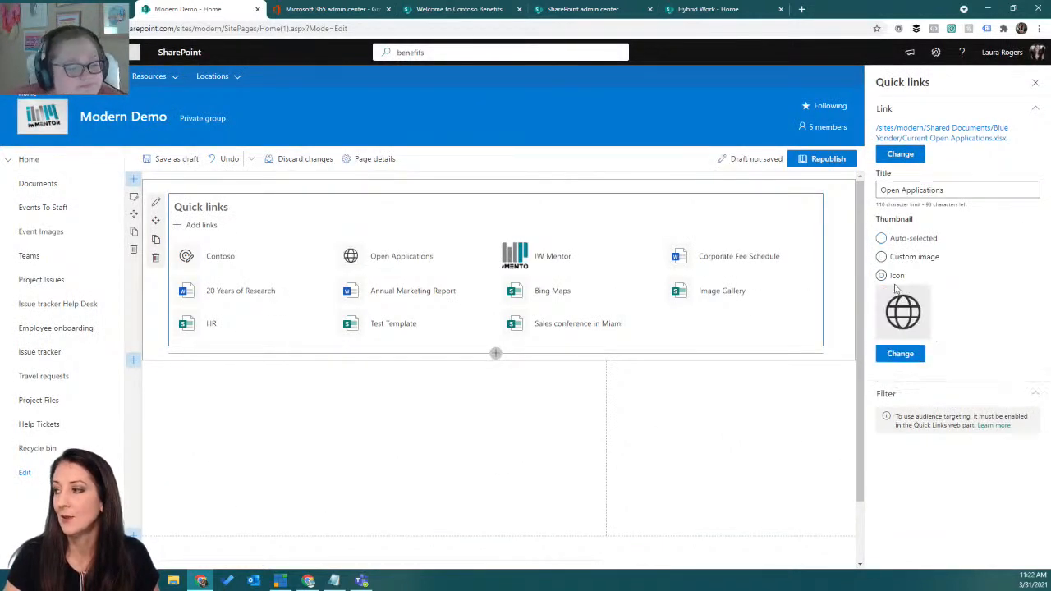
{"action": "left_click", "coordinate": [904, 355]}
{"action": "left_click", "coordinate": [892, 96]}
{"action": "type", "text": "check"}
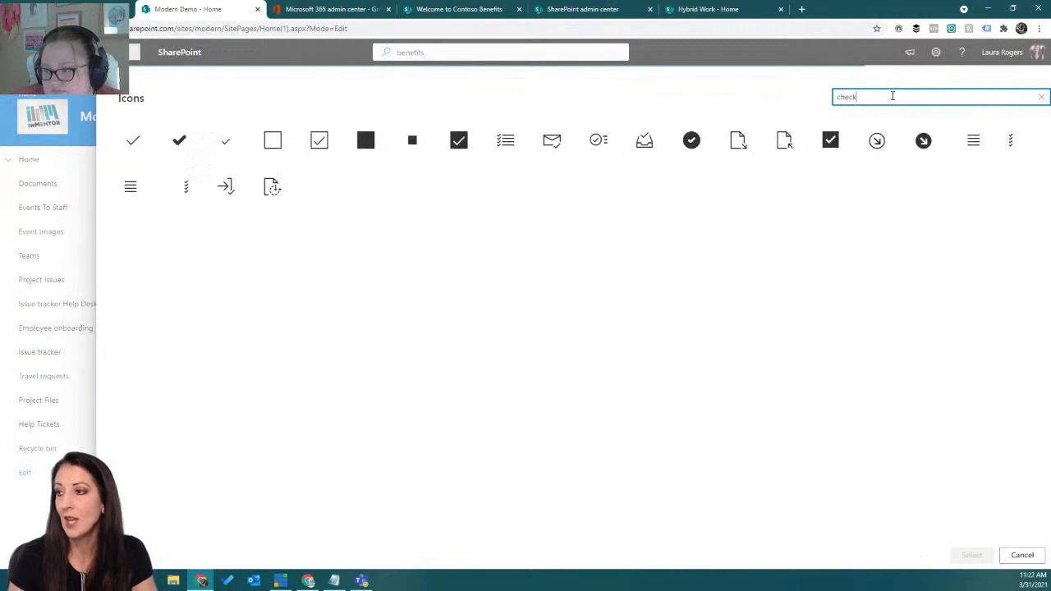
{"action": "left_click", "coordinate": [598, 139]}
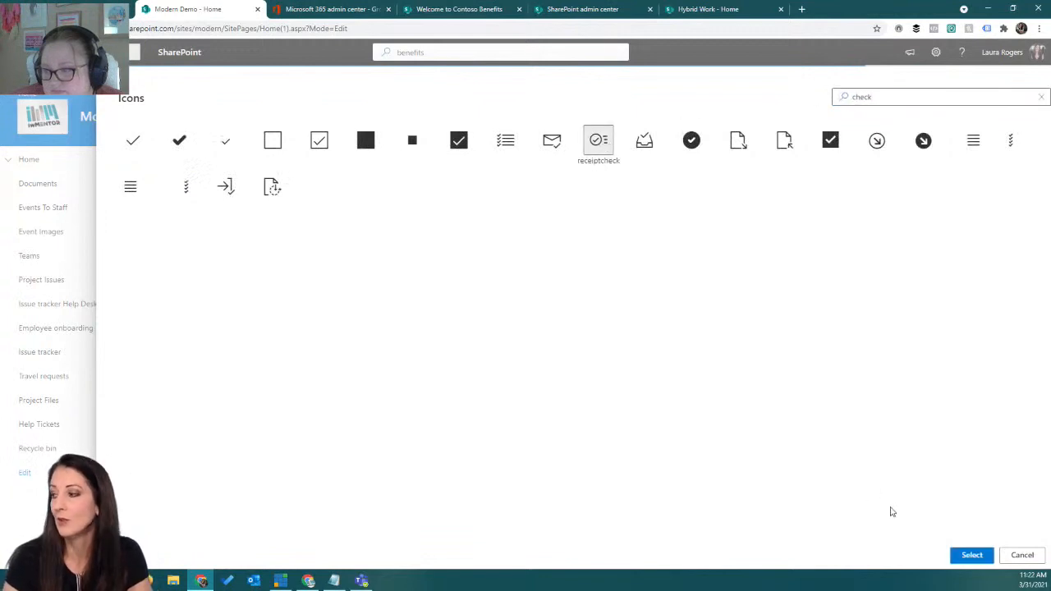
{"action": "left_click", "coordinate": [971, 555]}
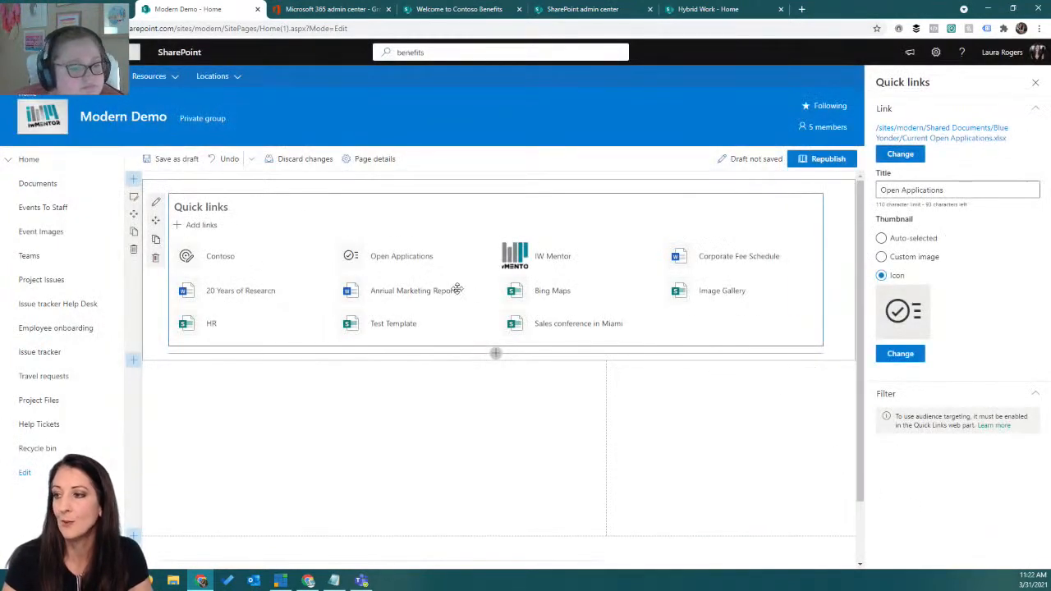
Change the Corporate Fee Schedule link's thumbnail to the money icon, found by searching the icons for "money"
{"action": "left_click", "coordinate": [538, 256]}
{"action": "left_click", "coordinate": [716, 256]}
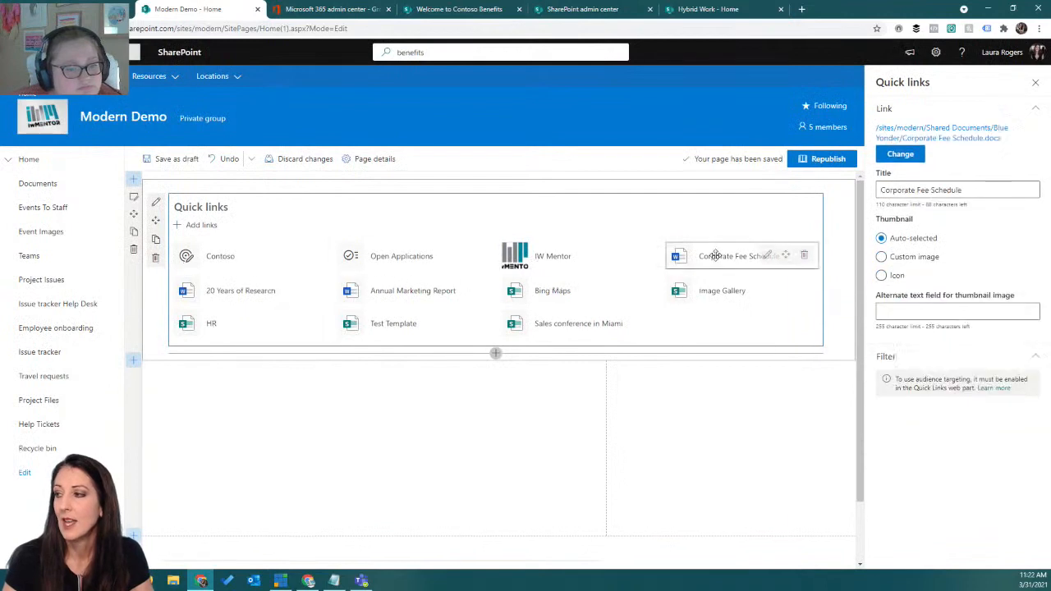
{"action": "left_click", "coordinate": [881, 257]}
{"action": "left_click", "coordinate": [881, 276]}
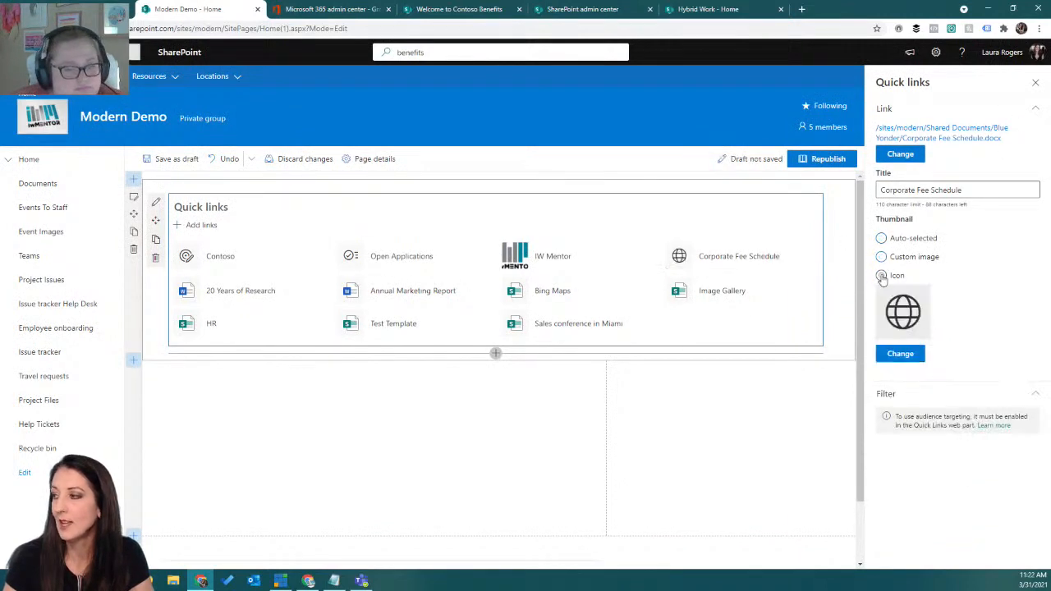
{"action": "left_click", "coordinate": [900, 354]}
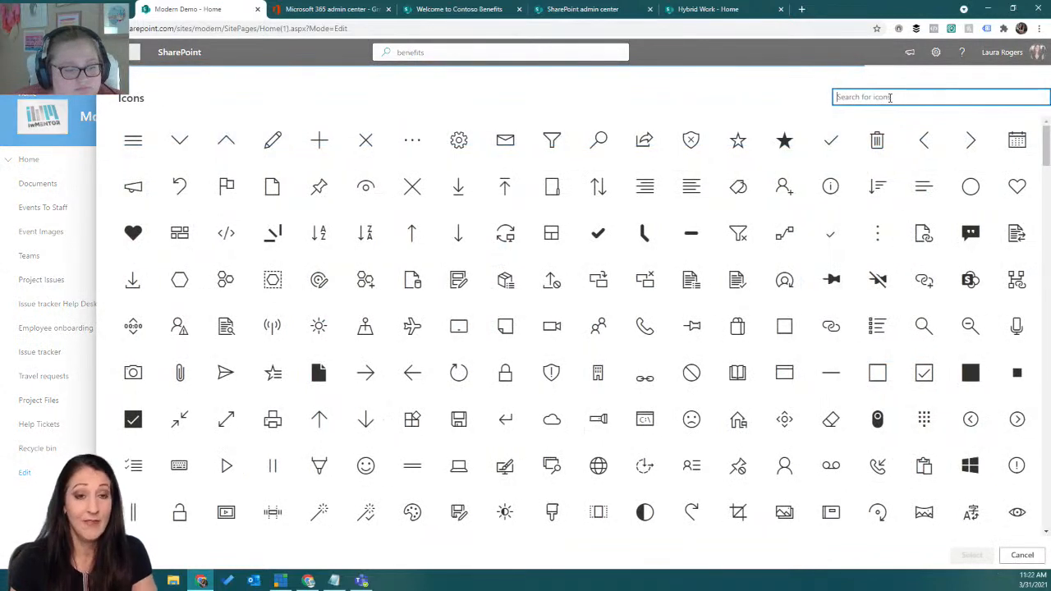
{"action": "type", "text": "money"}
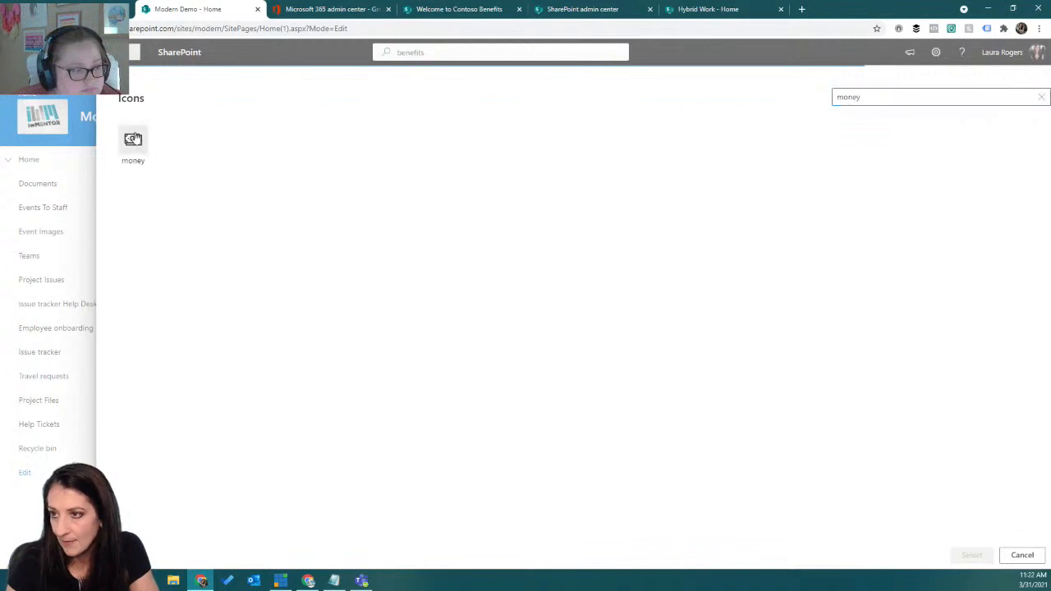
{"action": "left_click", "coordinate": [133, 141]}
{"action": "left_click", "coordinate": [959, 557]}
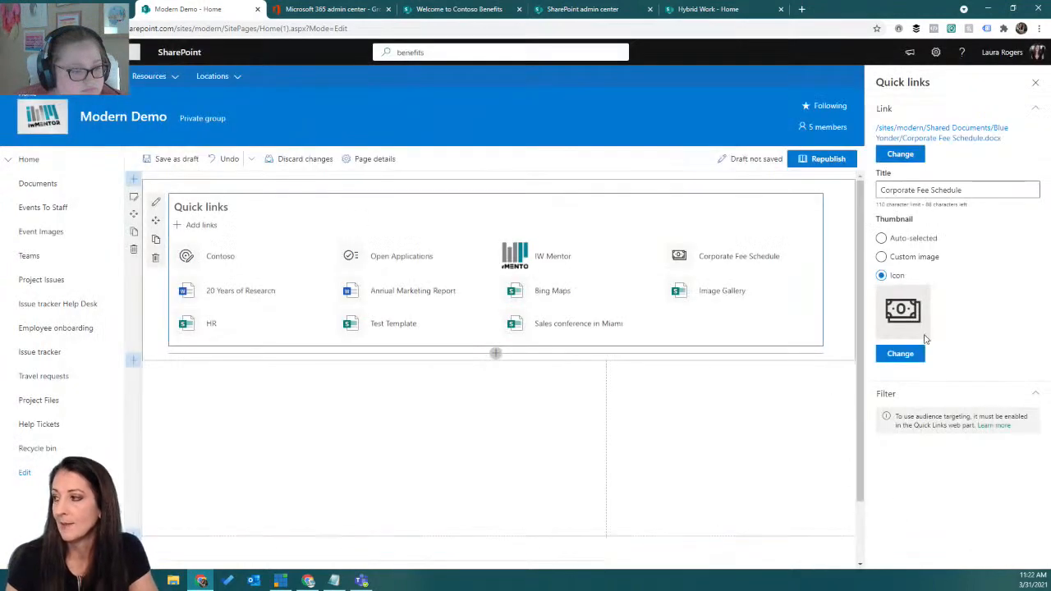
Change the 20 Years of Research link's thumbnail to the icon of a text document with a check mark
{"action": "left_click", "coordinate": [236, 291]}
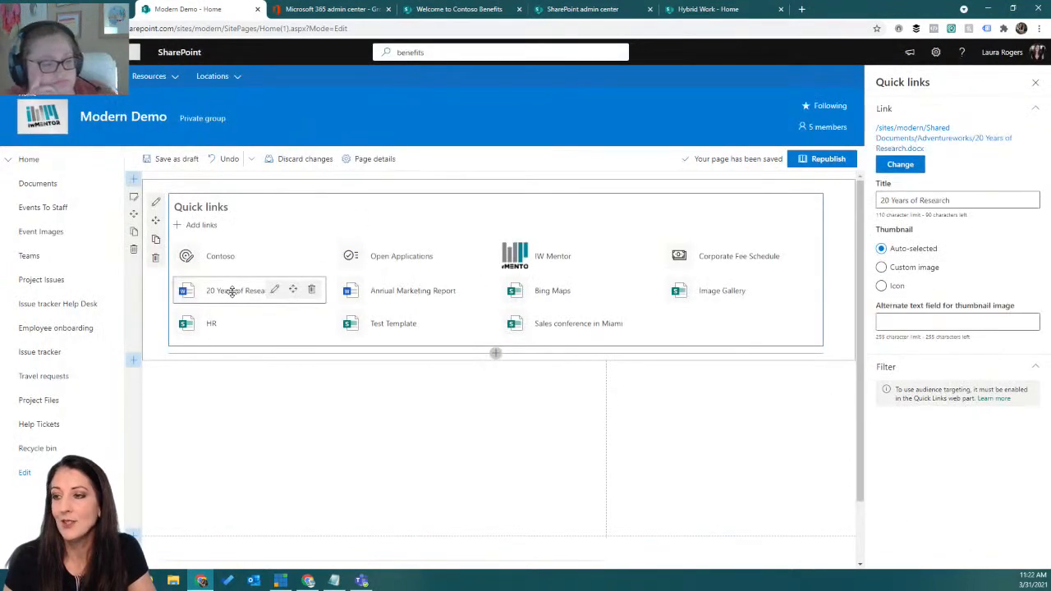
{"action": "left_click", "coordinate": [882, 286]}
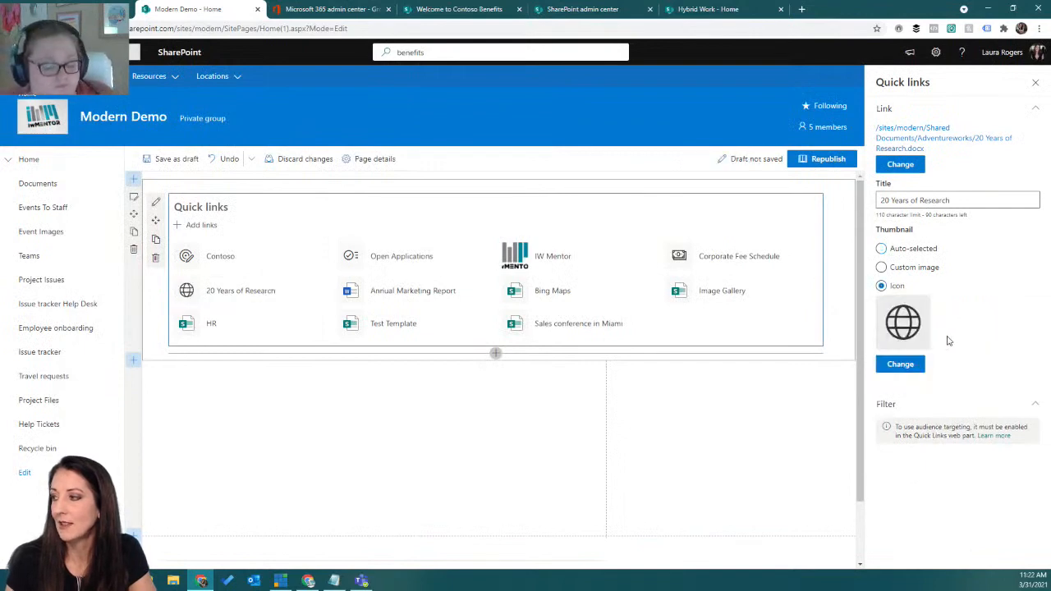
{"action": "left_click", "coordinate": [901, 364]}
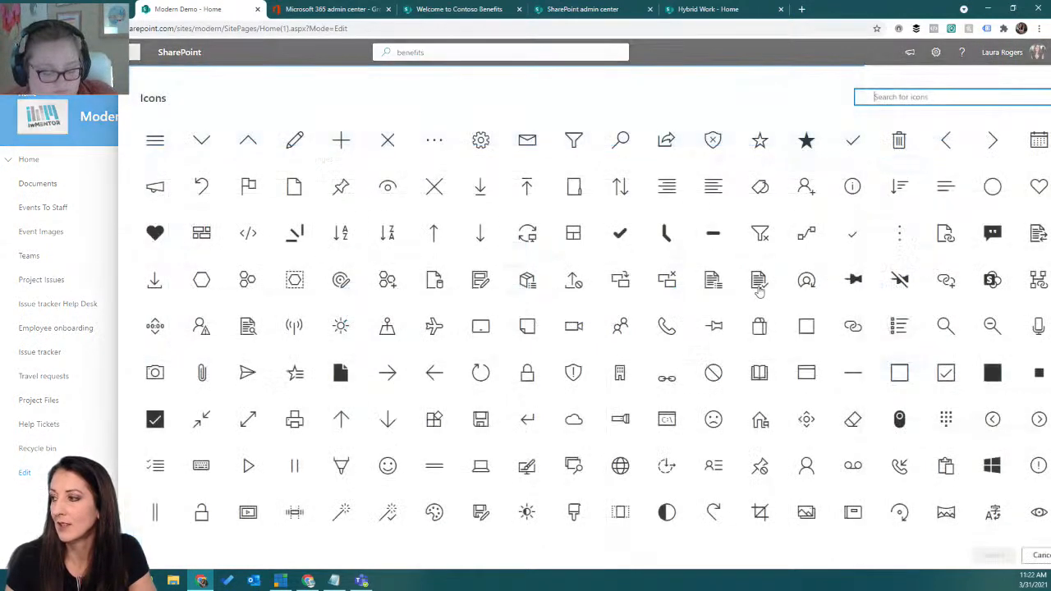
{"action": "left_click", "coordinate": [754, 281]}
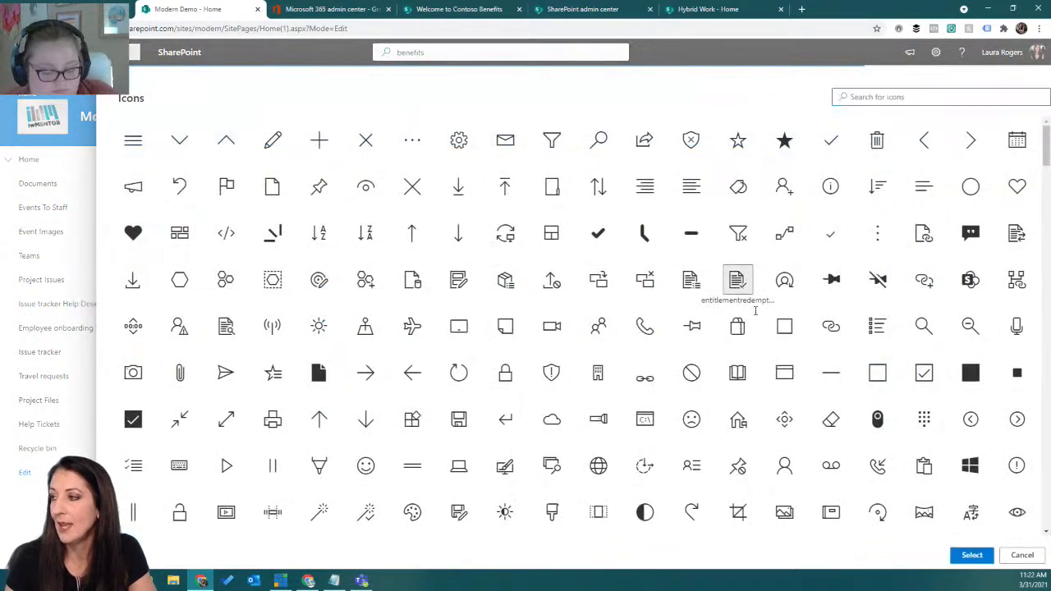
{"action": "left_click", "coordinate": [971, 555]}
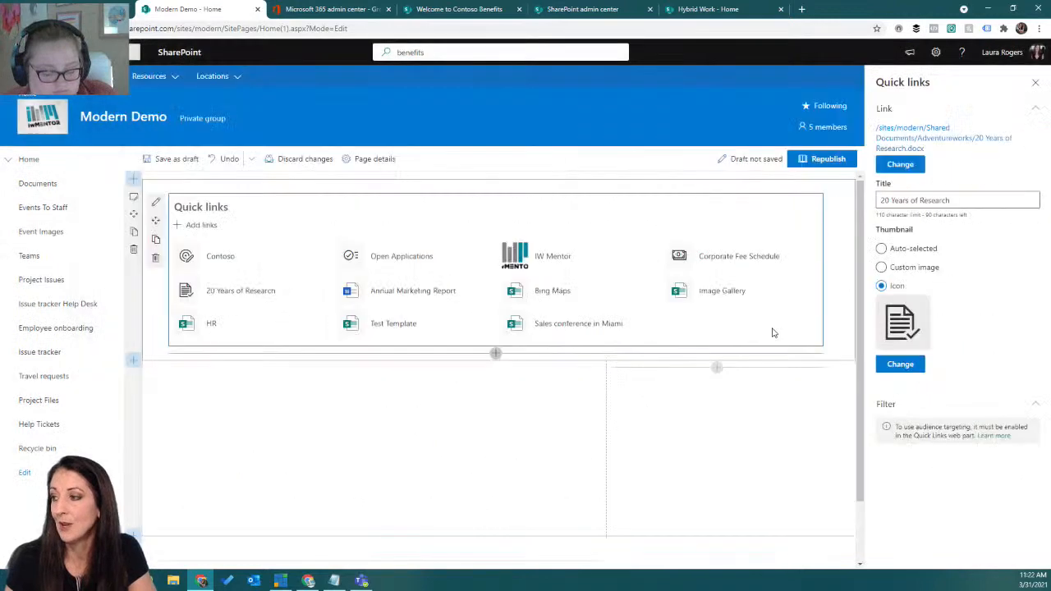
Change the Annual Marketing Report link's thumbnail to the icon of a funnel with an x
{"action": "left_click", "coordinate": [399, 290]}
{"action": "left_click", "coordinate": [893, 277]}
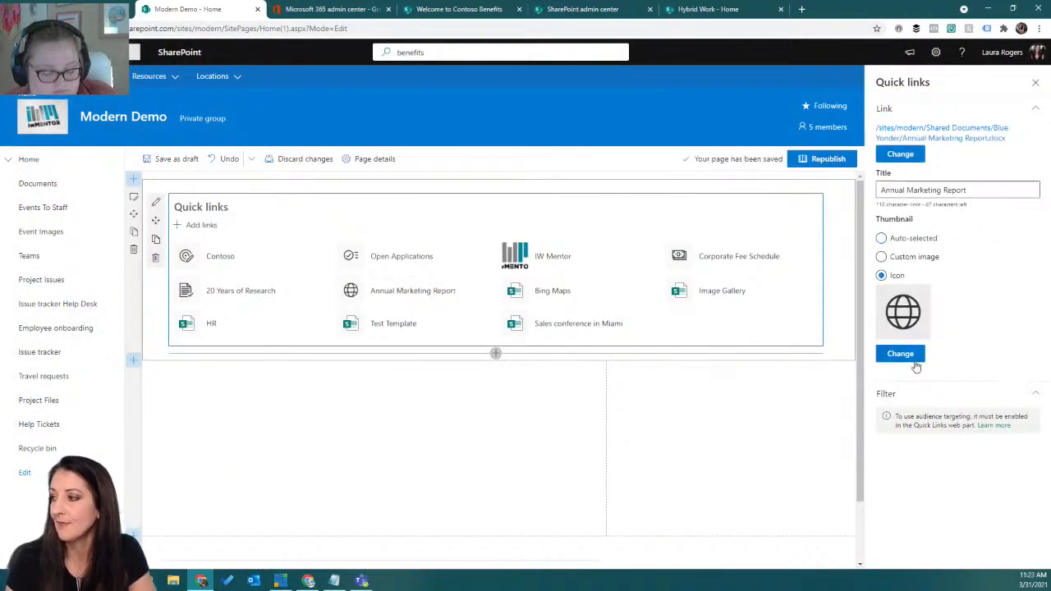
{"action": "left_click", "coordinate": [911, 358]}
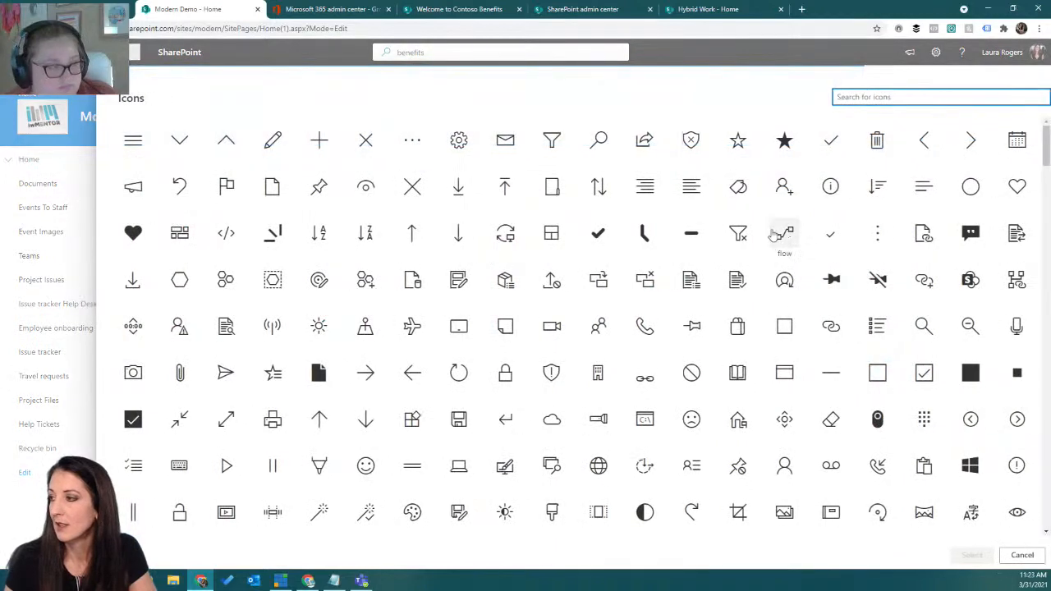
{"action": "left_click", "coordinate": [972, 555]}
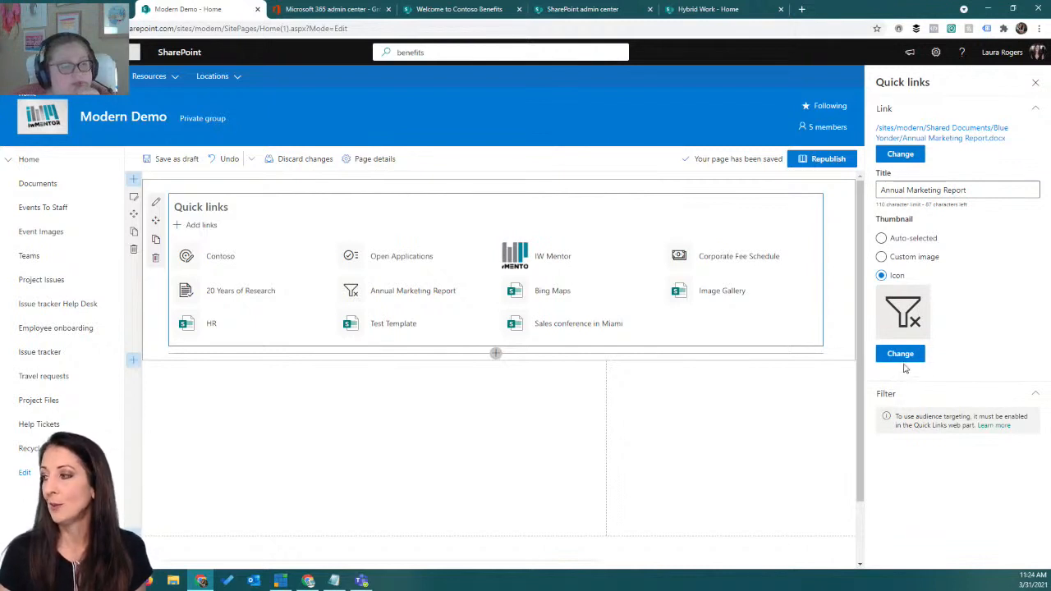
Change the Bing Maps link's thumbnail to the mappinsolid icon, found by searching the icons for "map"
{"action": "left_click", "coordinate": [548, 291]}
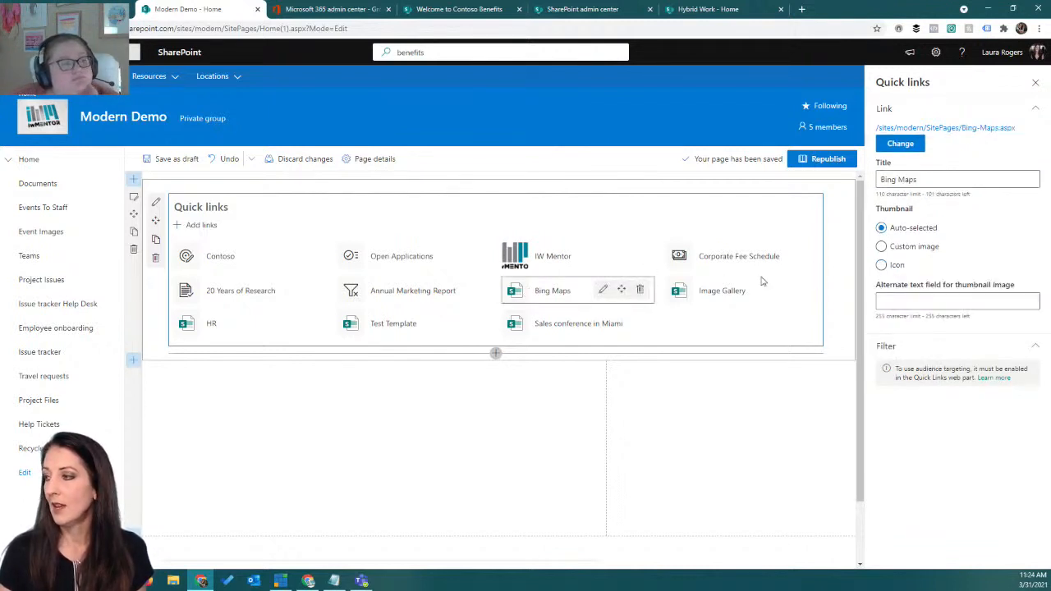
{"action": "left_click", "coordinate": [881, 264]}
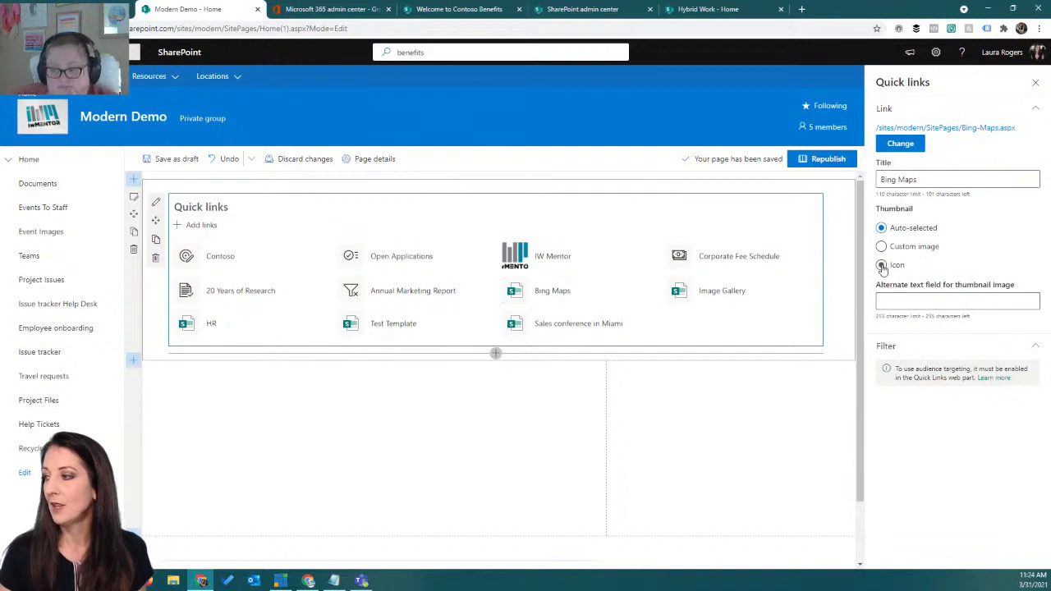
{"action": "left_click", "coordinate": [900, 344]}
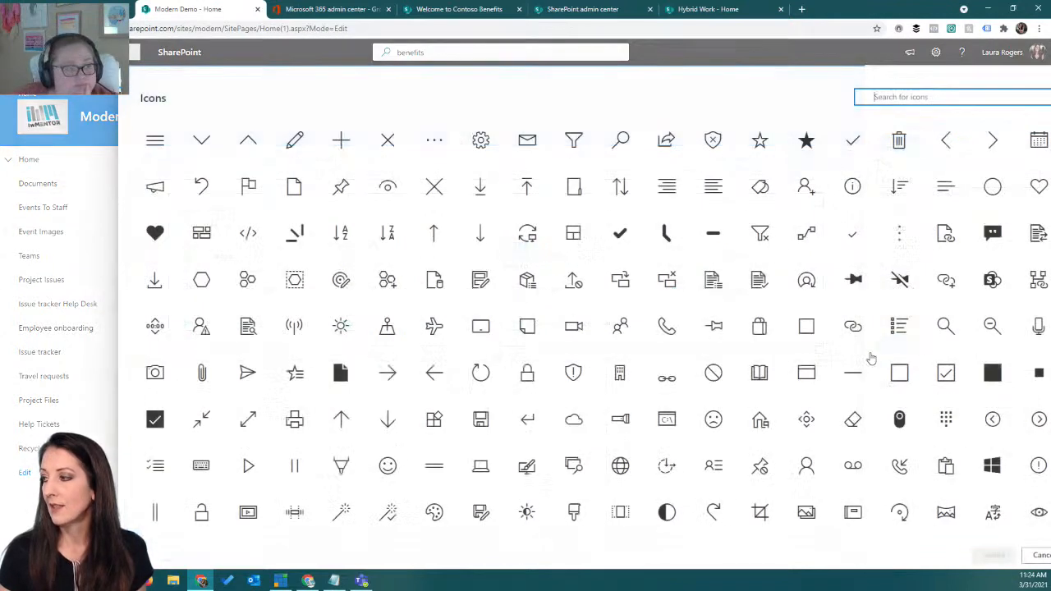
{"action": "left_click", "coordinate": [924, 97]}
{"action": "type", "text": "map"}
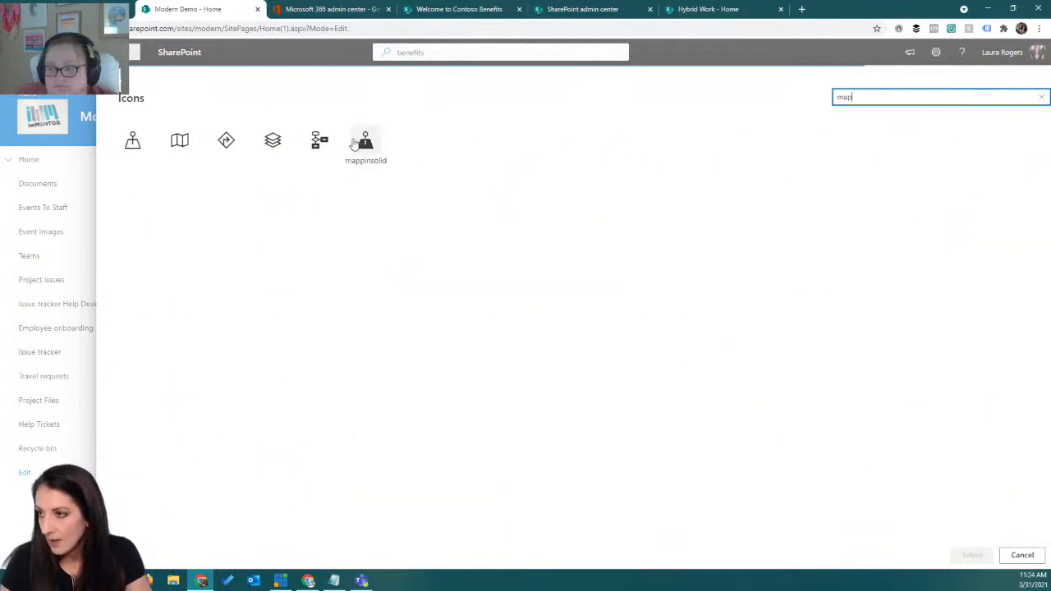
{"action": "left_click", "coordinate": [363, 142]}
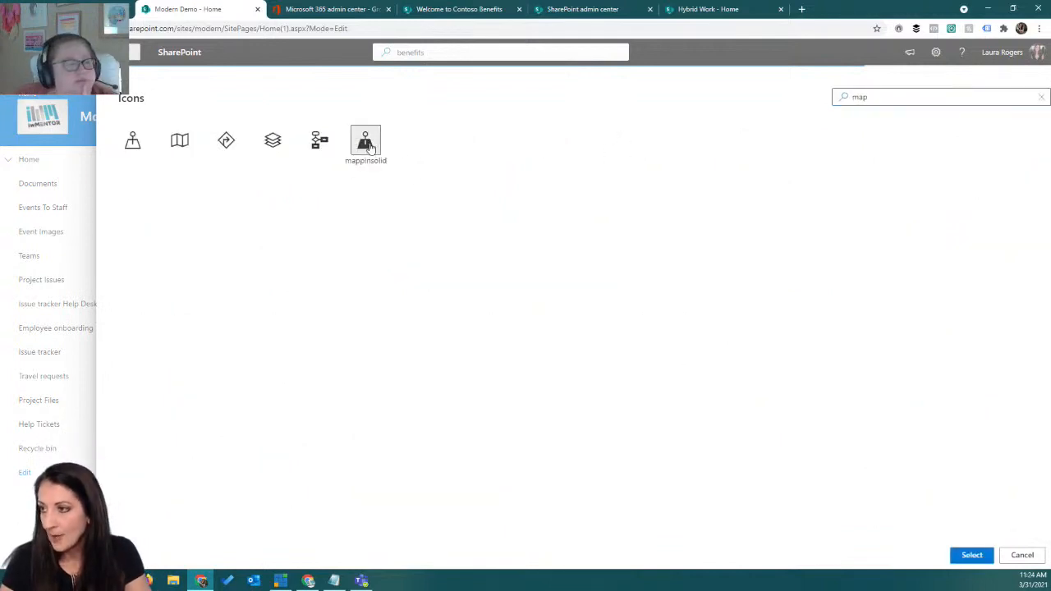
{"action": "left_click", "coordinate": [971, 554]}
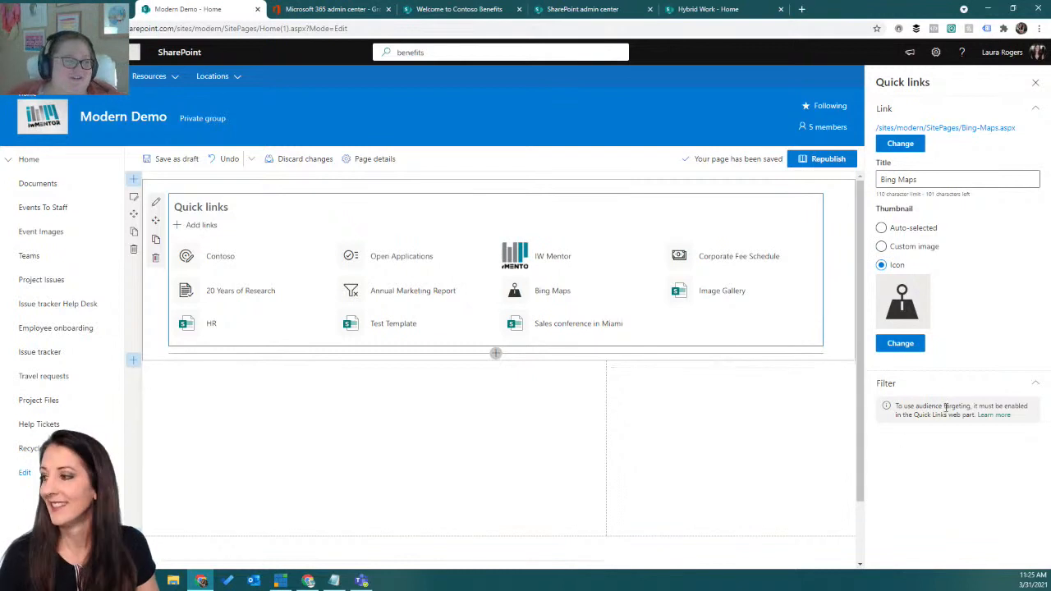
Change the Image Gallery link's thumbnail to the video camera icon
{"action": "left_click", "coordinate": [724, 294]}
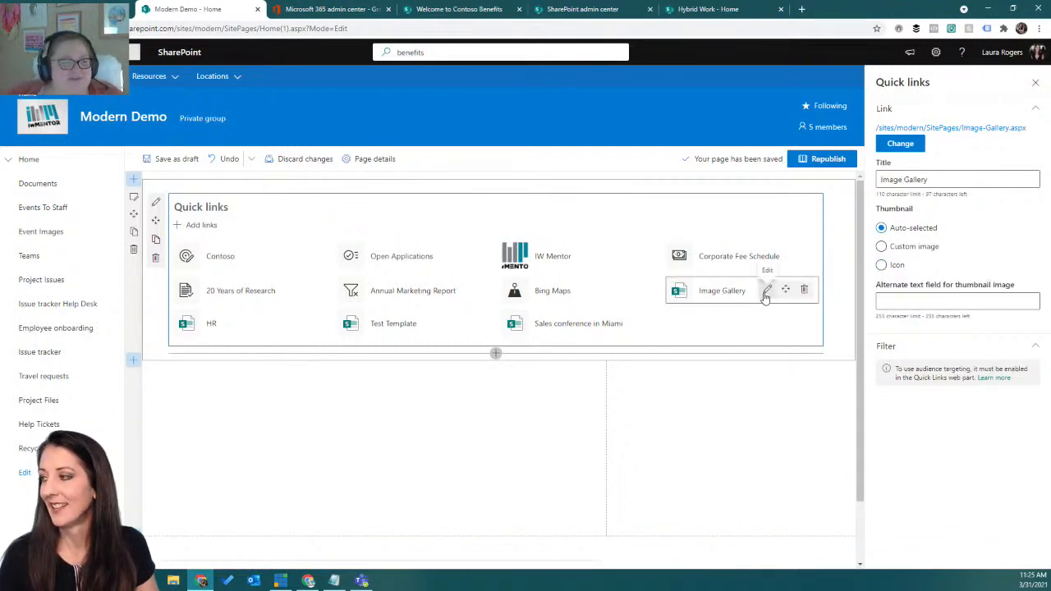
{"action": "left_click", "coordinate": [881, 266]}
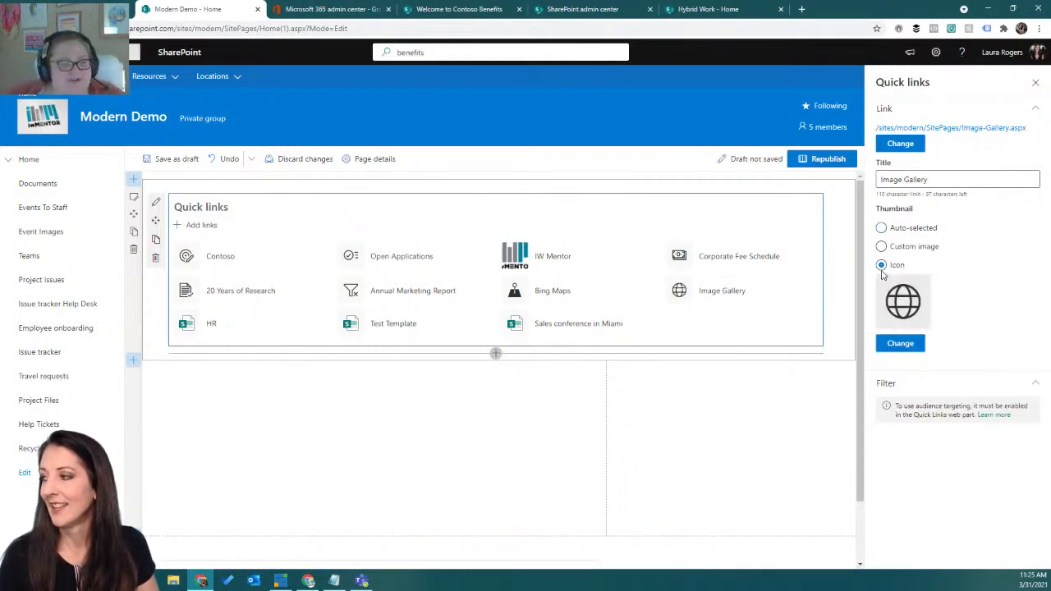
{"action": "left_click", "coordinate": [900, 344]}
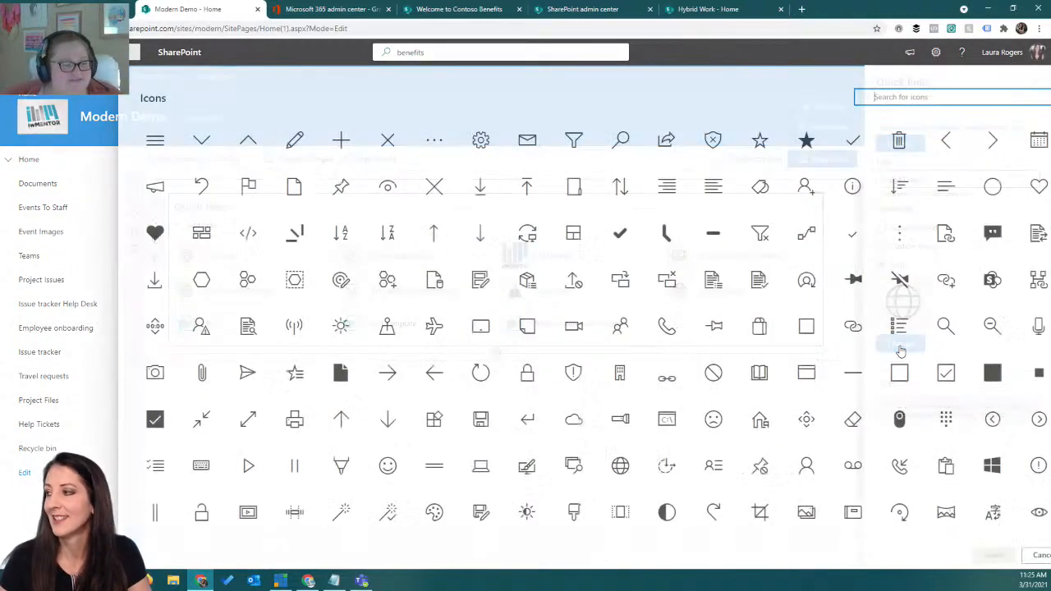
{"action": "left_click", "coordinate": [552, 332]}
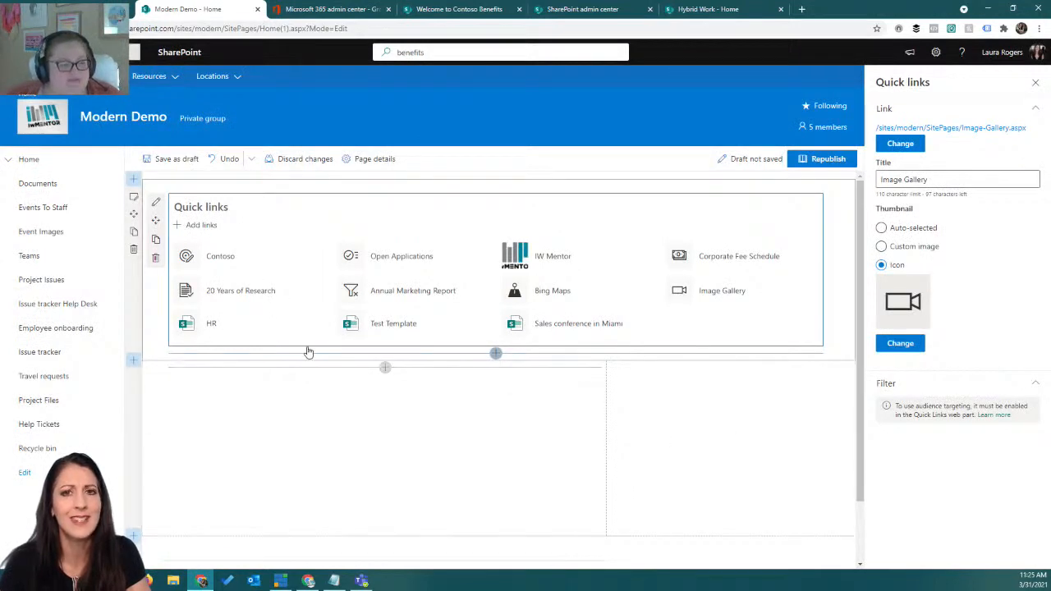
Change the HR link's thumbnail to the icon of a box with a list beside it
{"action": "left_click", "coordinate": [213, 322]}
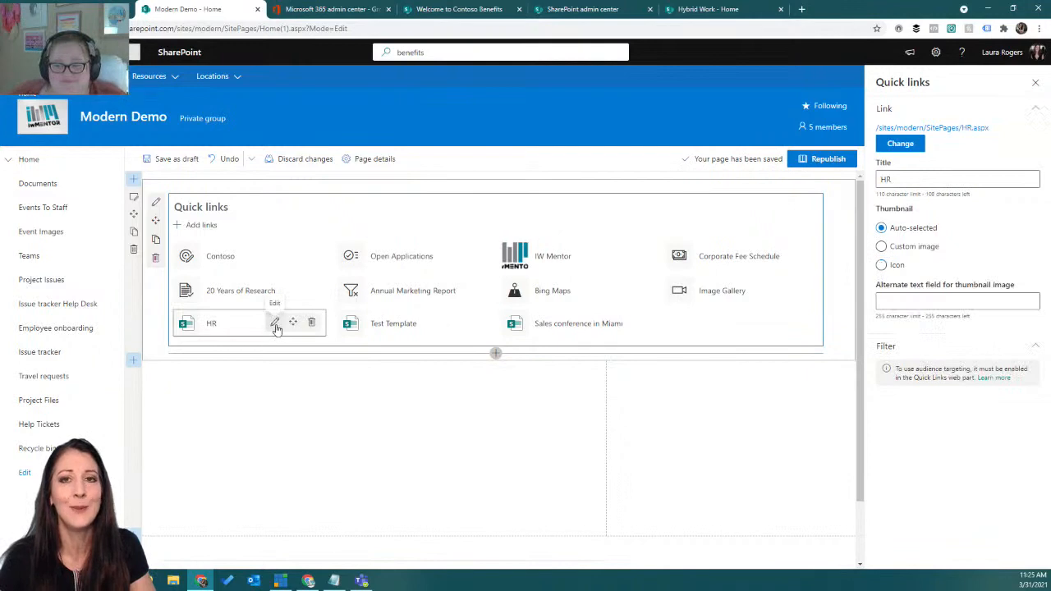
{"action": "left_click", "coordinate": [882, 264]}
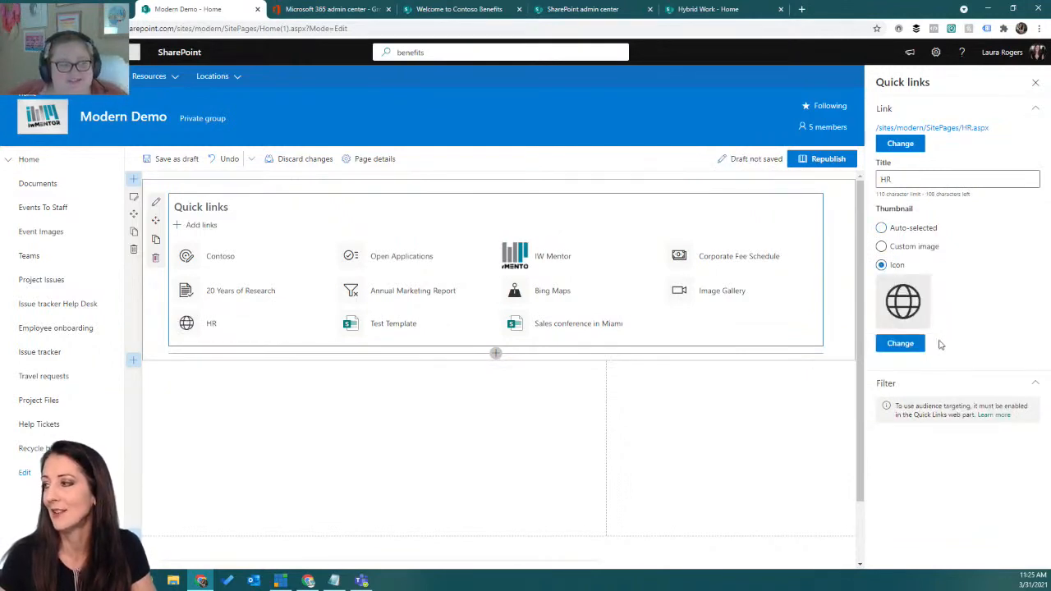
{"action": "left_click", "coordinate": [900, 343]}
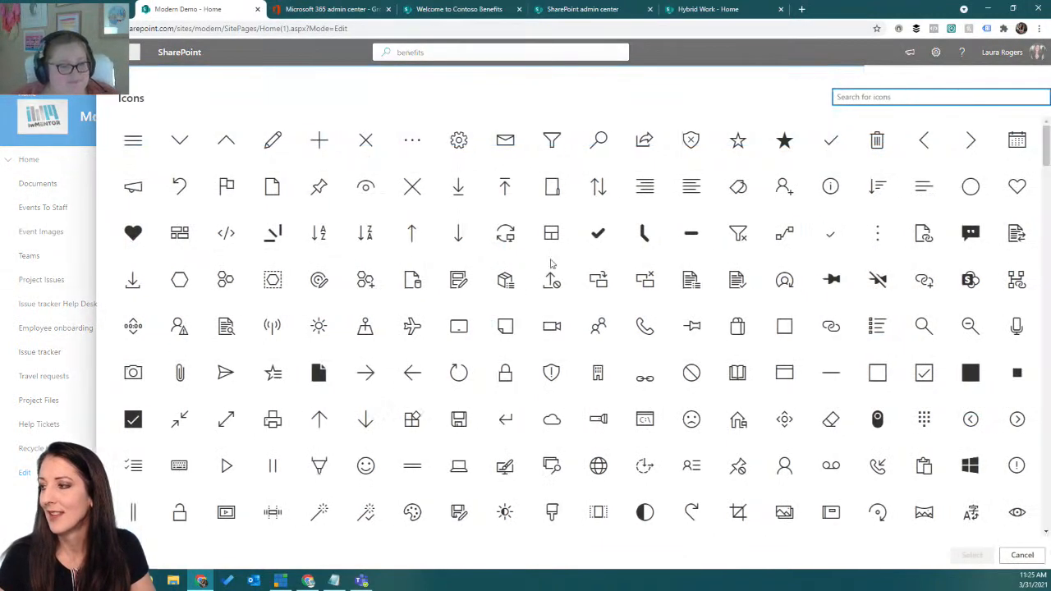
{"action": "left_click", "coordinate": [513, 283]}
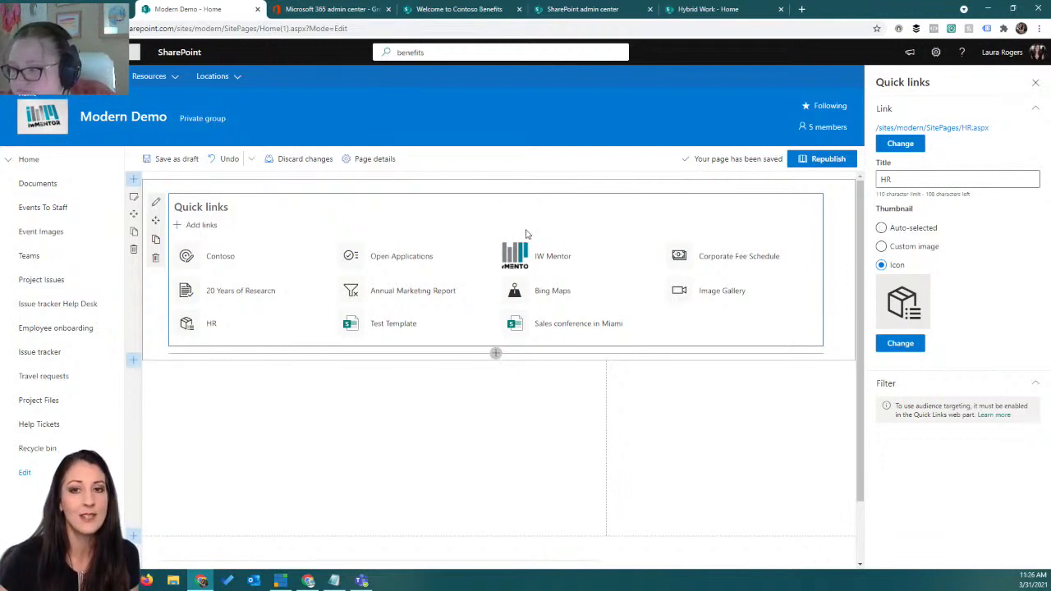
Switch the Quick links web part to the Filmstrip layout and page through to its last set of links
{"action": "left_click", "coordinate": [220, 255]}
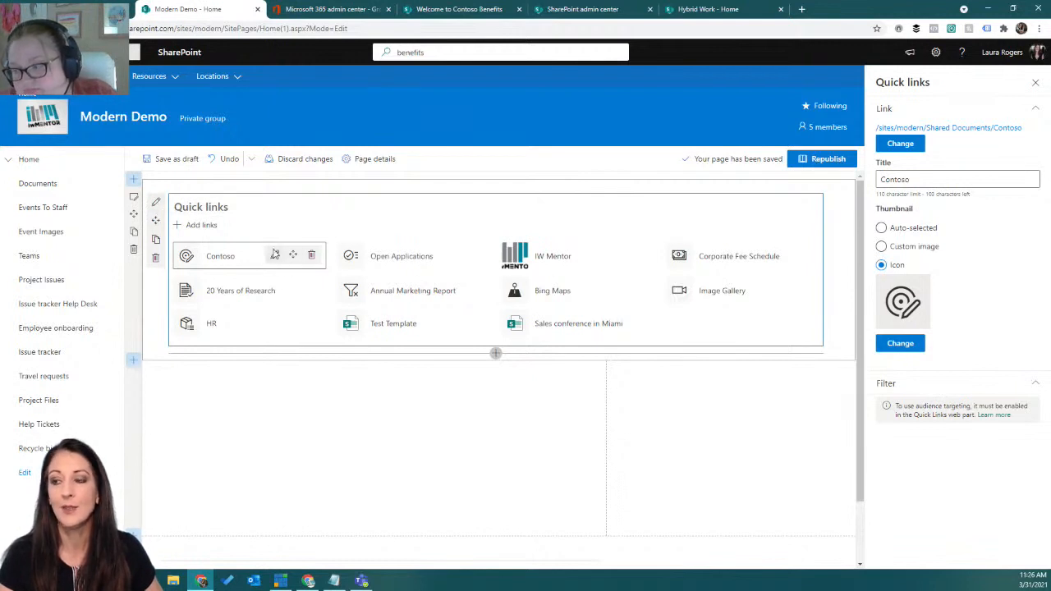
{"action": "left_click", "coordinate": [156, 203]}
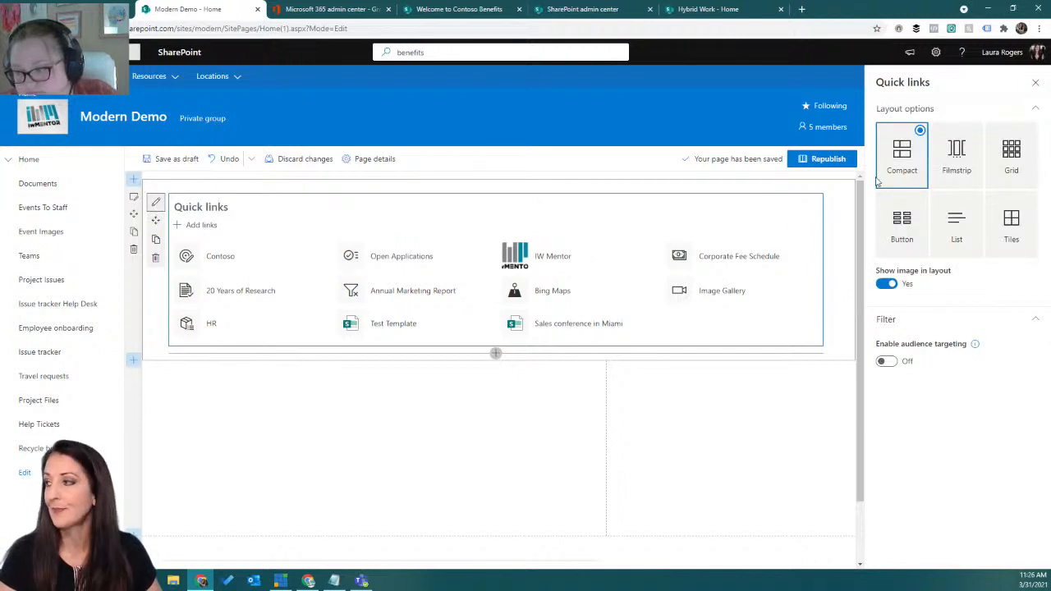
{"action": "left_click", "coordinate": [964, 161]}
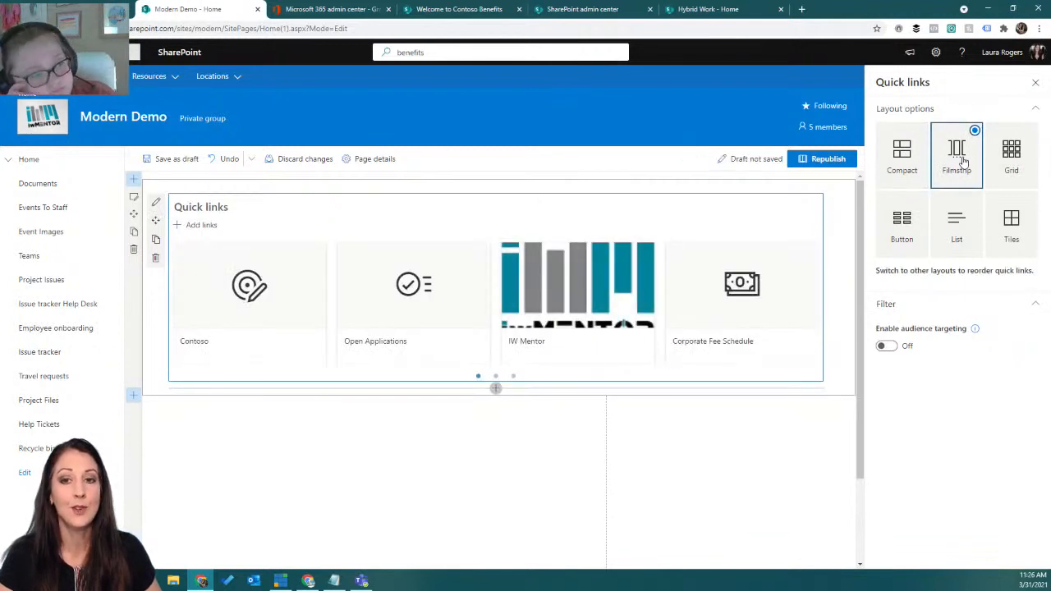
{"action": "mouse_move", "coordinate": [632, 281]}
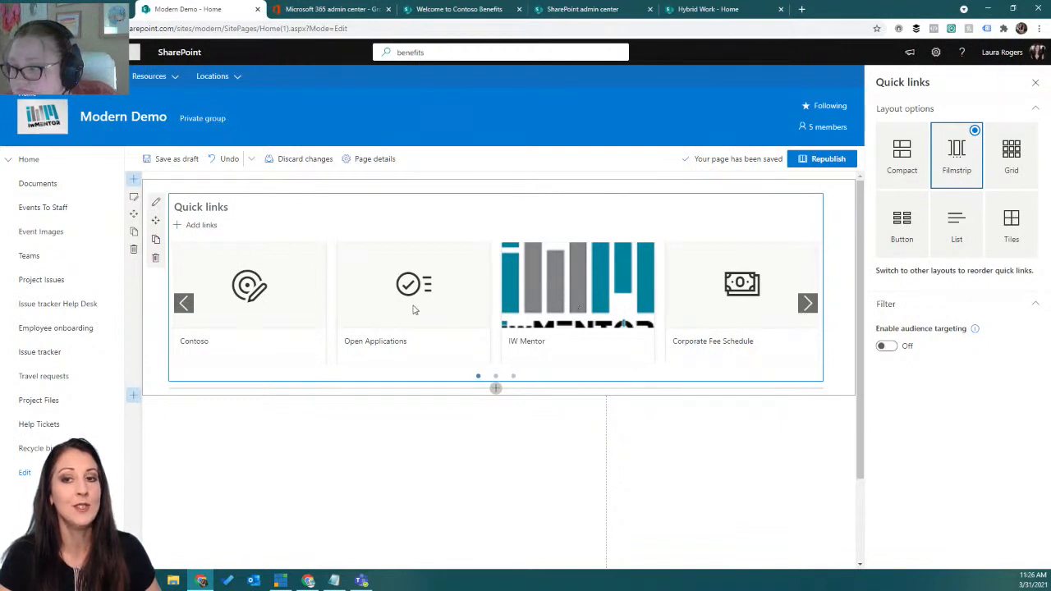
{"action": "mouse_move", "coordinate": [764, 311]}
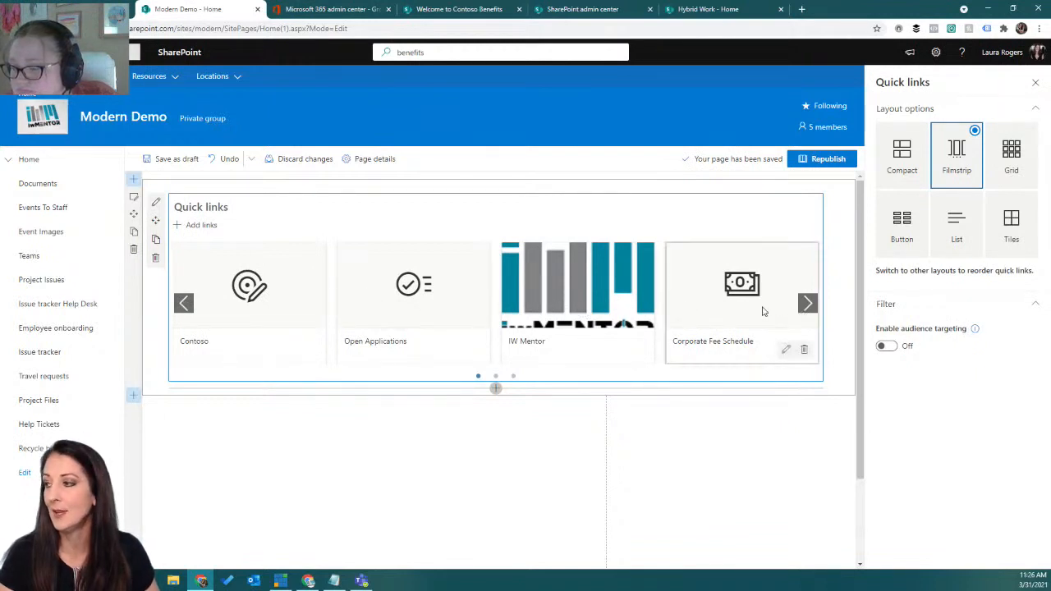
{"action": "left_click", "coordinate": [807, 303]}
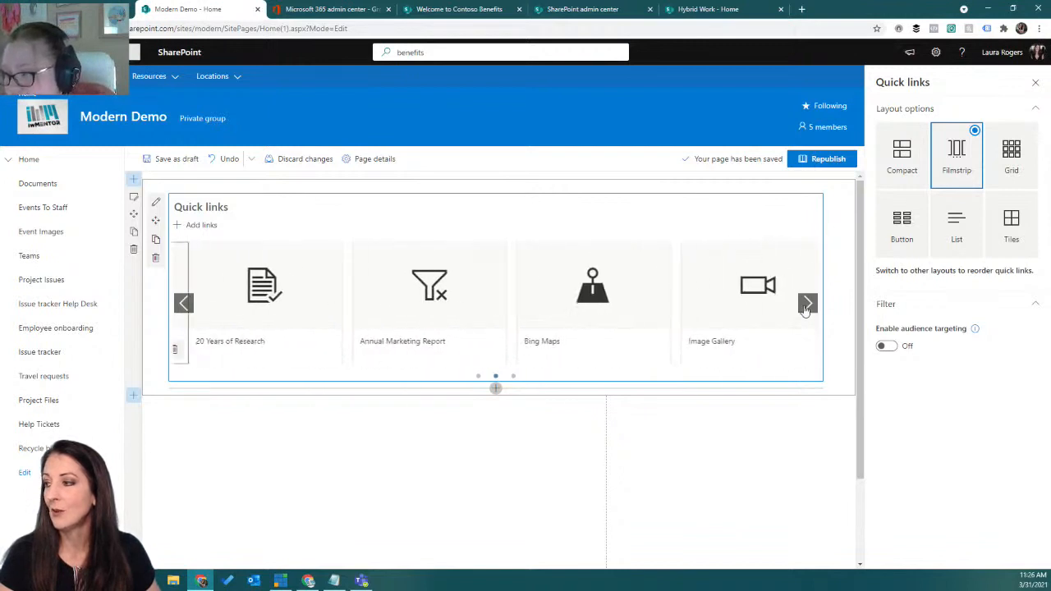
{"action": "left_click", "coordinate": [807, 304]}
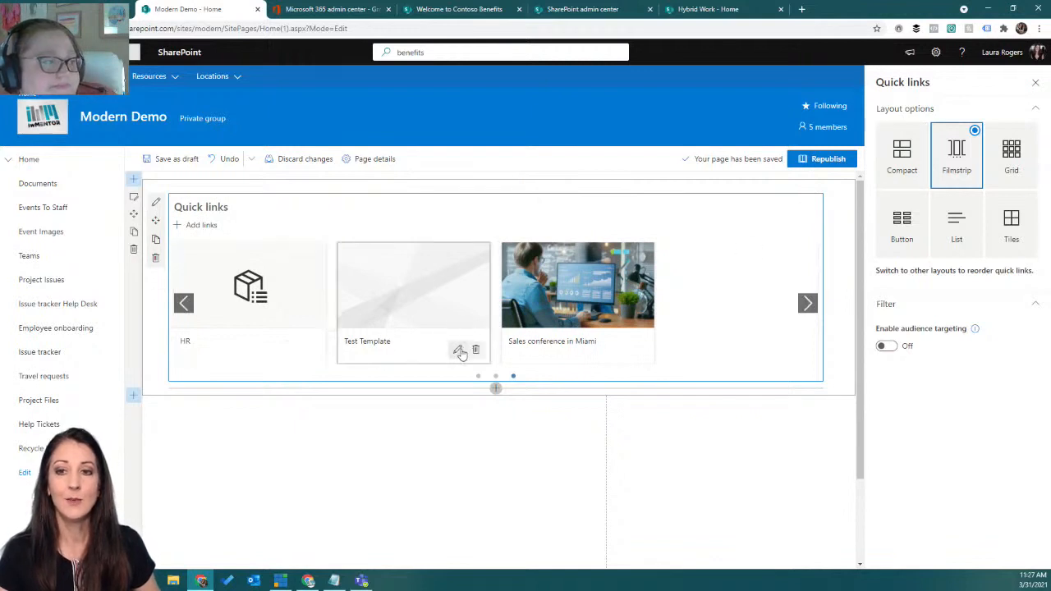
Give the Test Template link a custom thumbnail using the ghosttrap picture from the recent images
{"action": "left_click", "coordinate": [457, 349]}
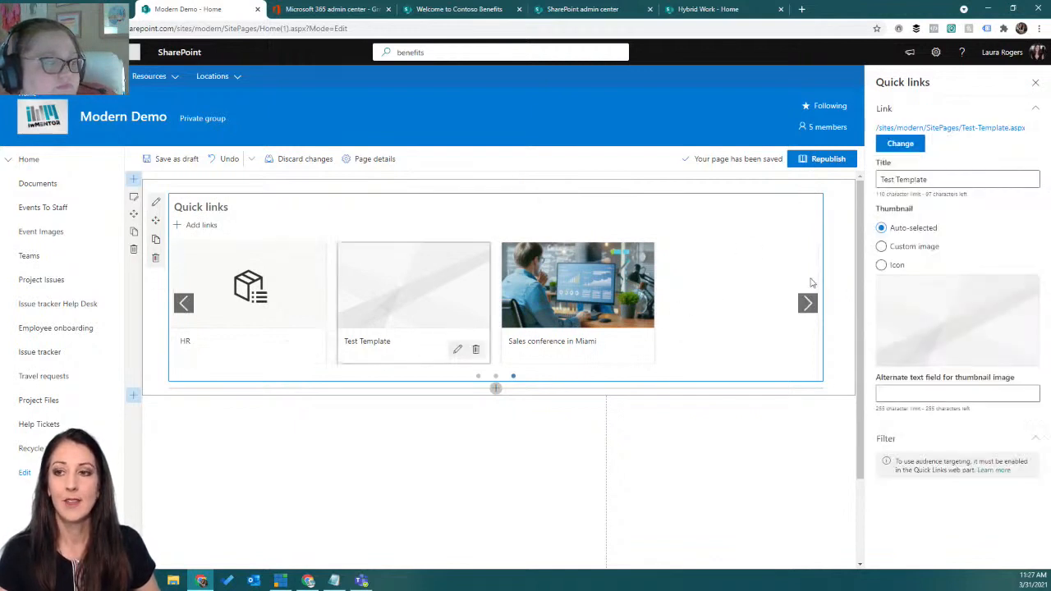
{"action": "left_click", "coordinate": [882, 247]}
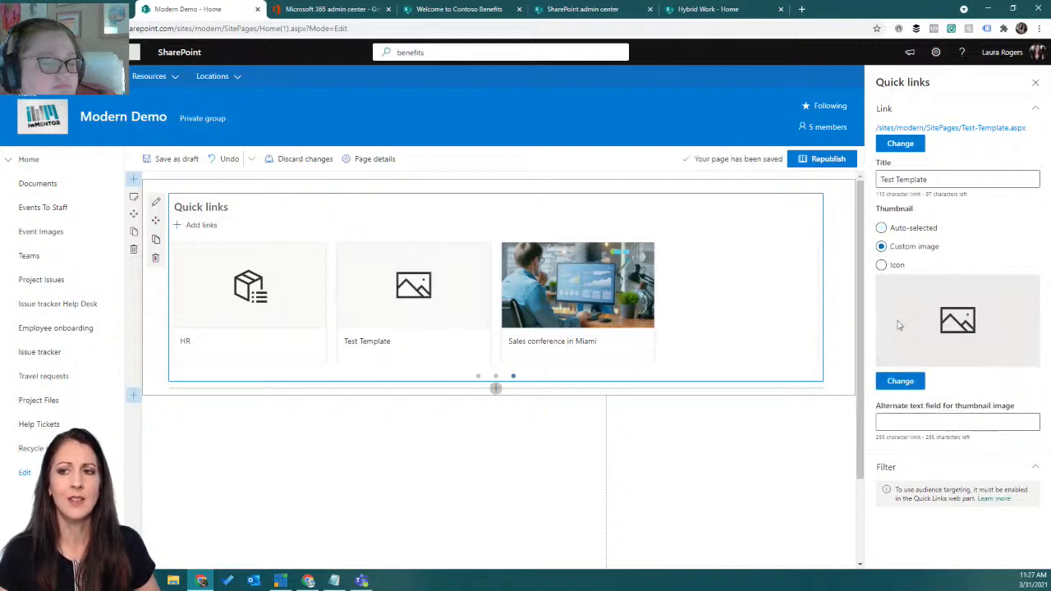
{"action": "left_click", "coordinate": [901, 381]}
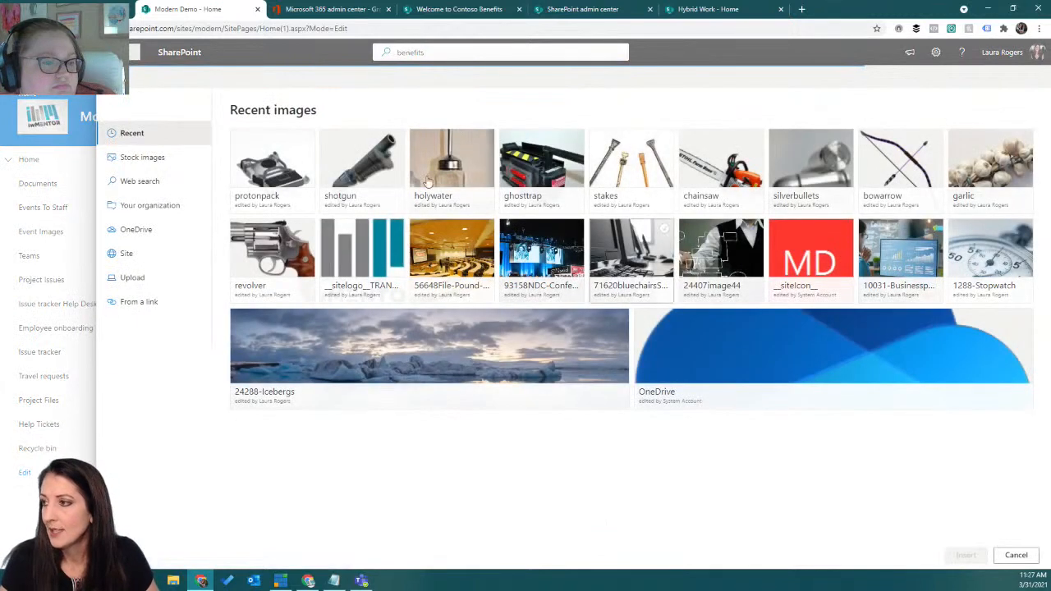
{"action": "left_click", "coordinate": [540, 164]}
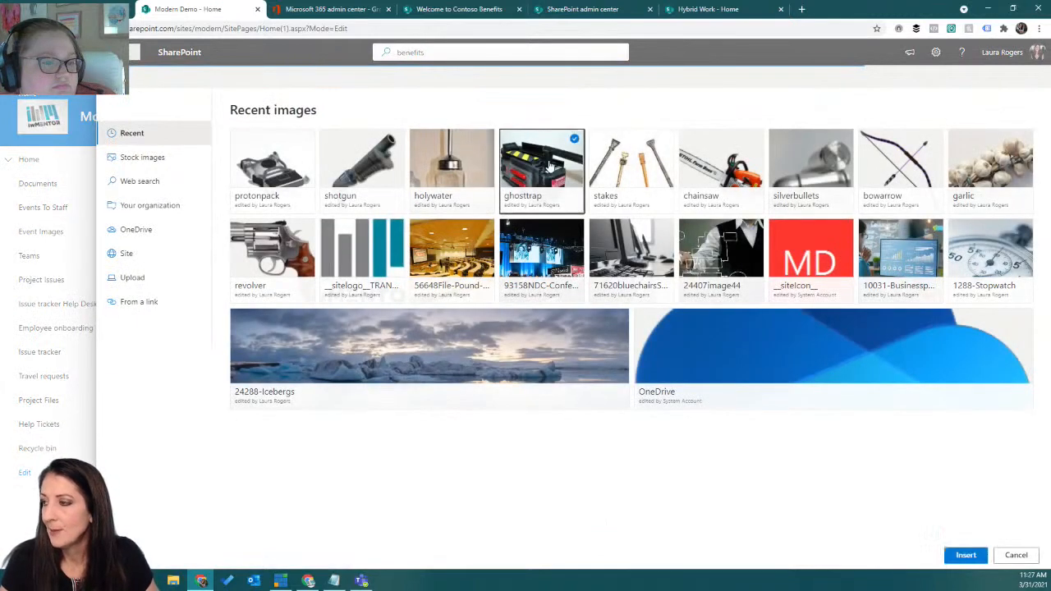
{"action": "left_click", "coordinate": [966, 556]}
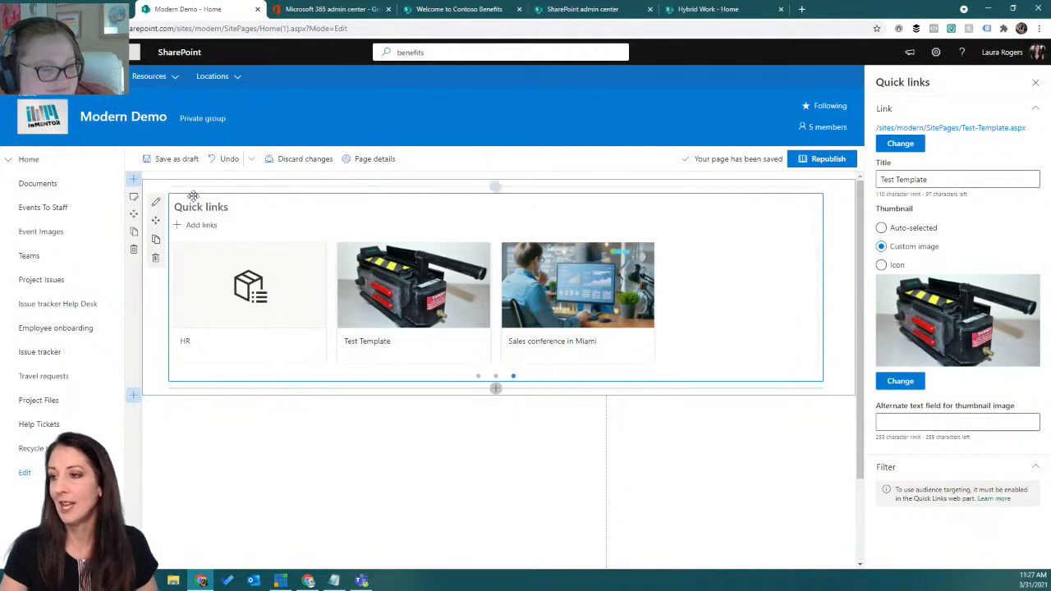
Switch the Quick links web part to the Grid layout and look over all its link cards
{"action": "left_click", "coordinate": [156, 203]}
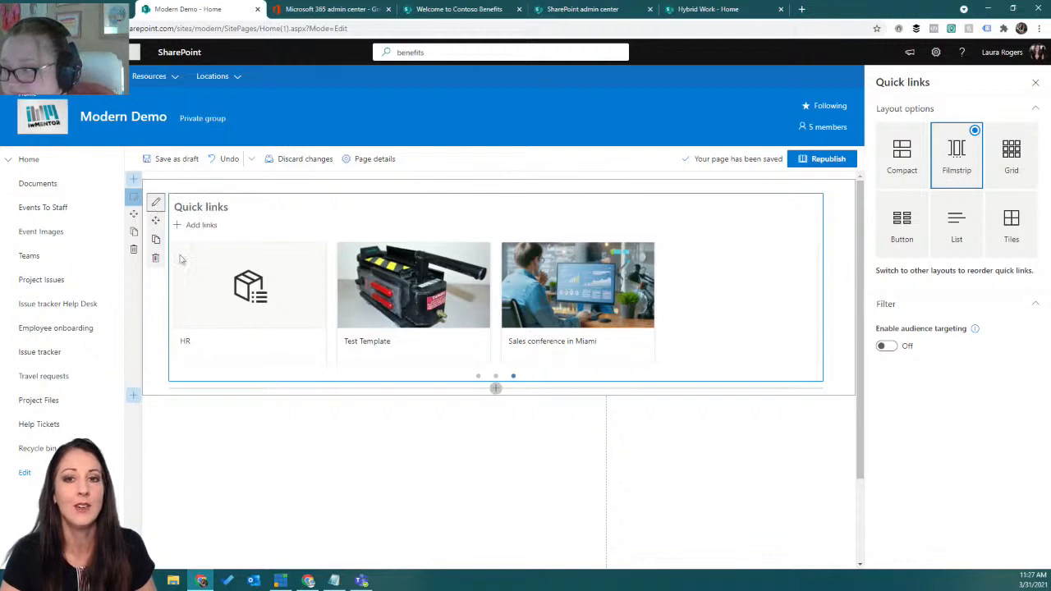
{"action": "left_click", "coordinate": [1026, 154]}
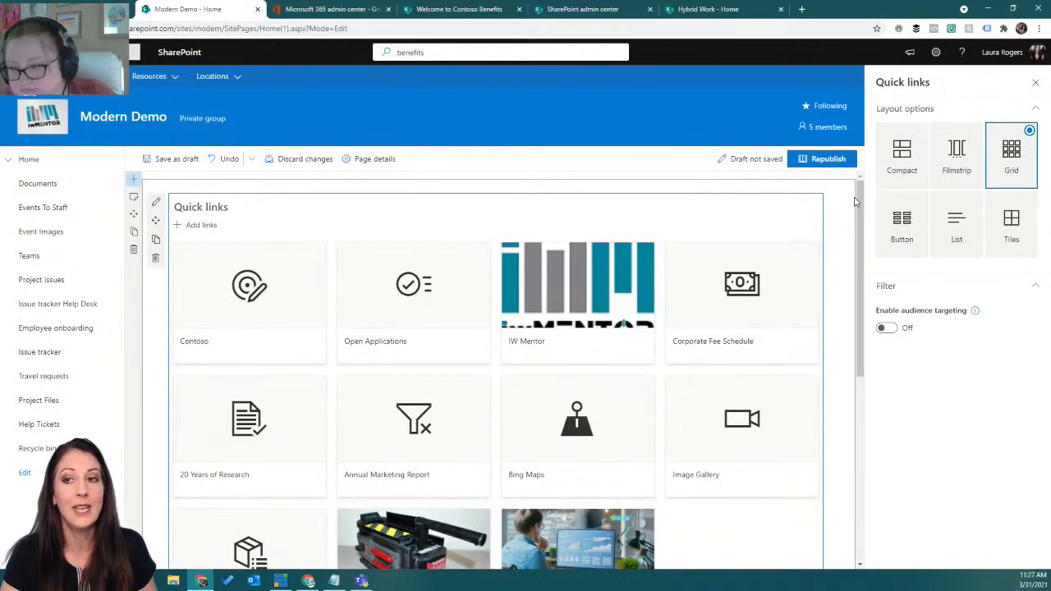
{"action": "left_click_drag", "start_coordinate": [858, 211], "coordinate": [859, 262]}
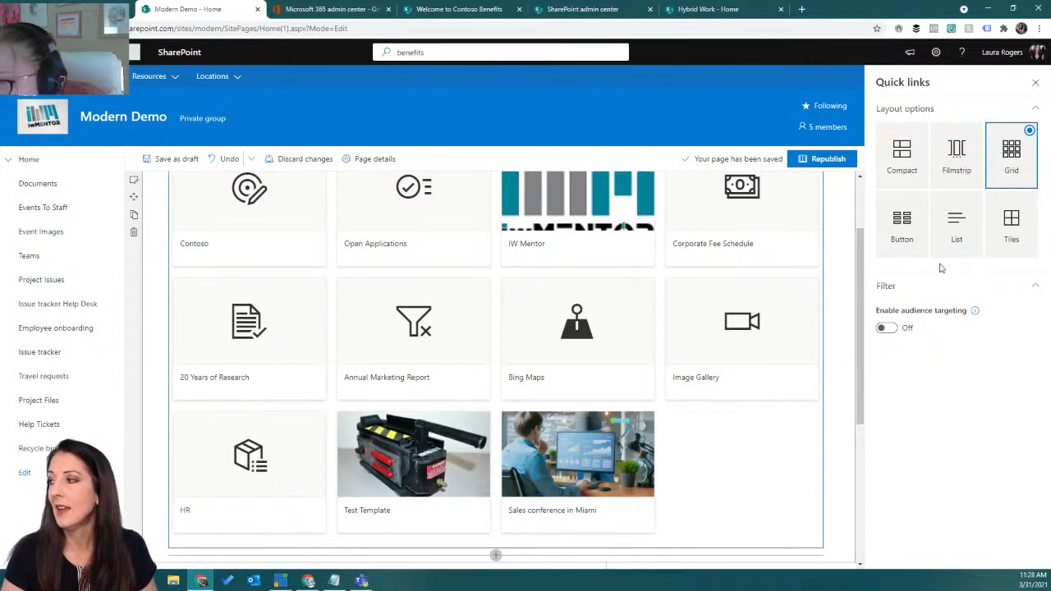
Switch the Quick links web part to the Button layout and turn on descriptions for the links
{"action": "left_click", "coordinate": [903, 230]}
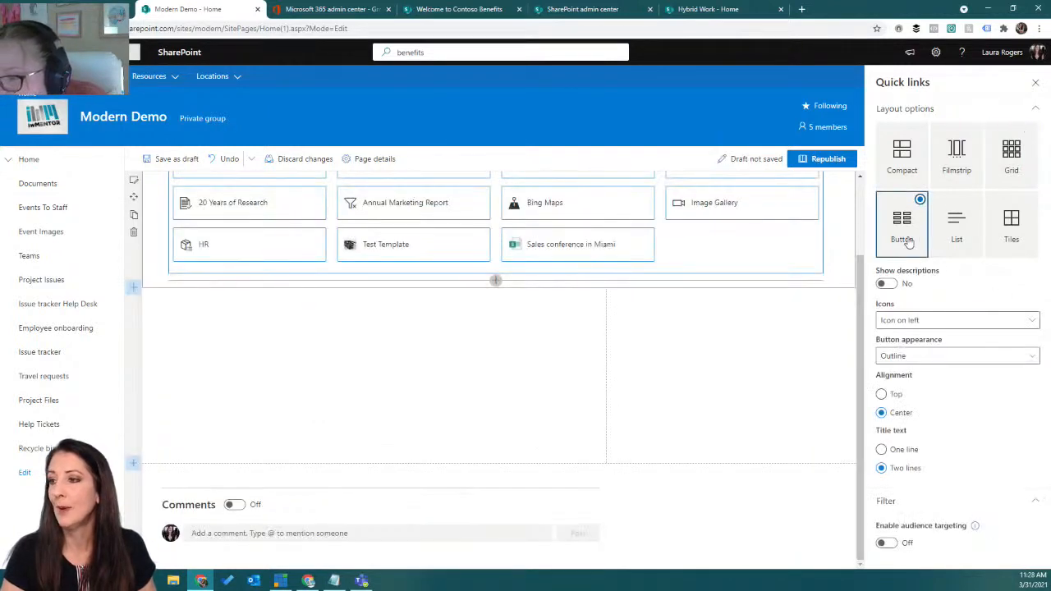
{"action": "scroll", "coordinate": [727, 364], "scroll_direction": "up", "scroll_amount": 1}
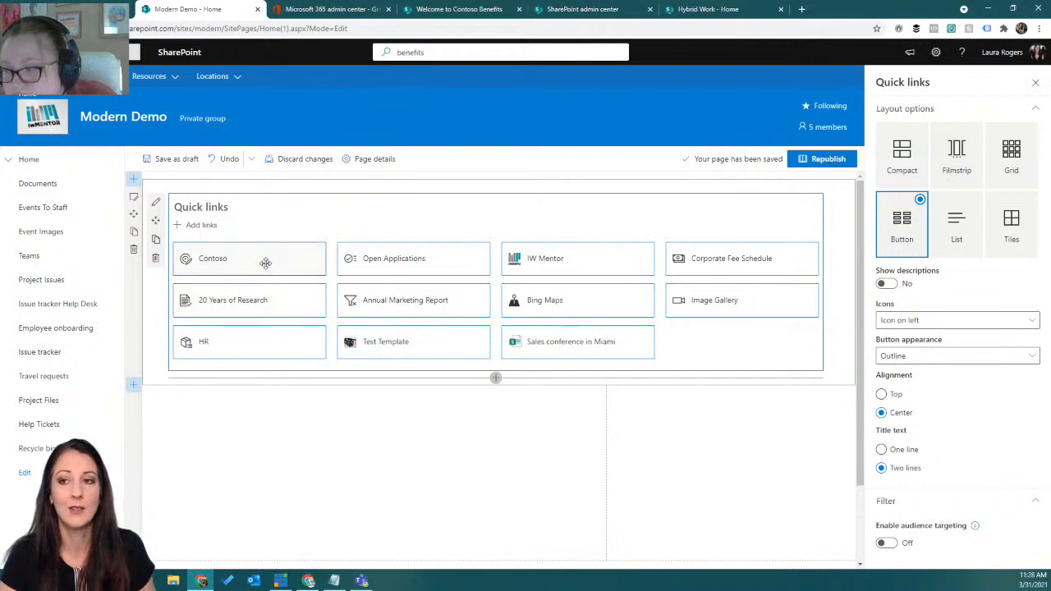
{"action": "left_click", "coordinate": [891, 286]}
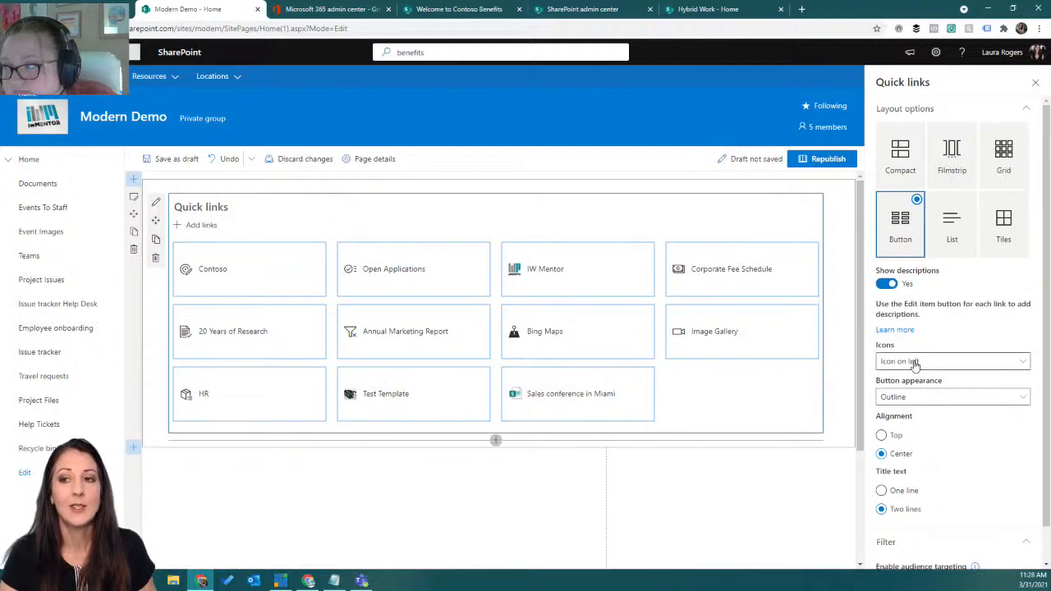
Open the Contoso link for editing and set its description to "This is about it."
{"action": "left_click", "coordinate": [266, 277]}
{"action": "left_click", "coordinate": [275, 284]}
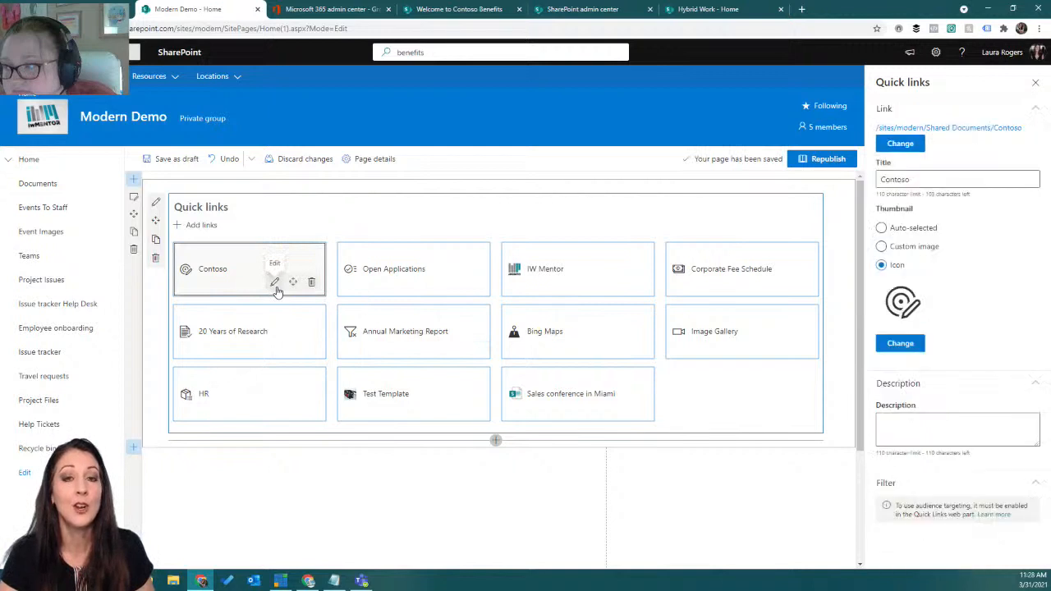
{"action": "left_click", "coordinate": [903, 422]}
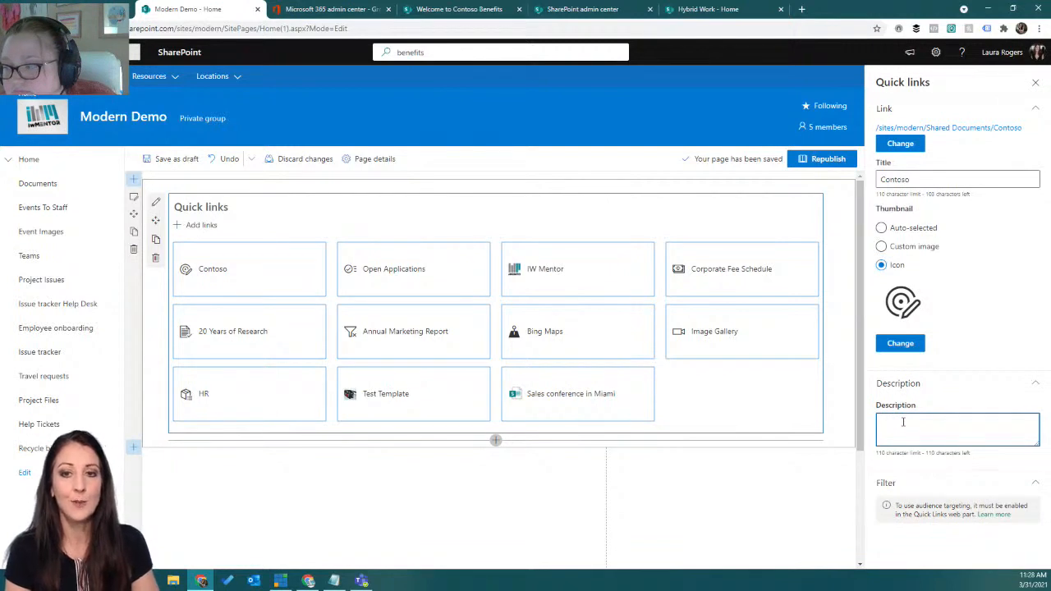
{"action": "type", "text": "This is al"}
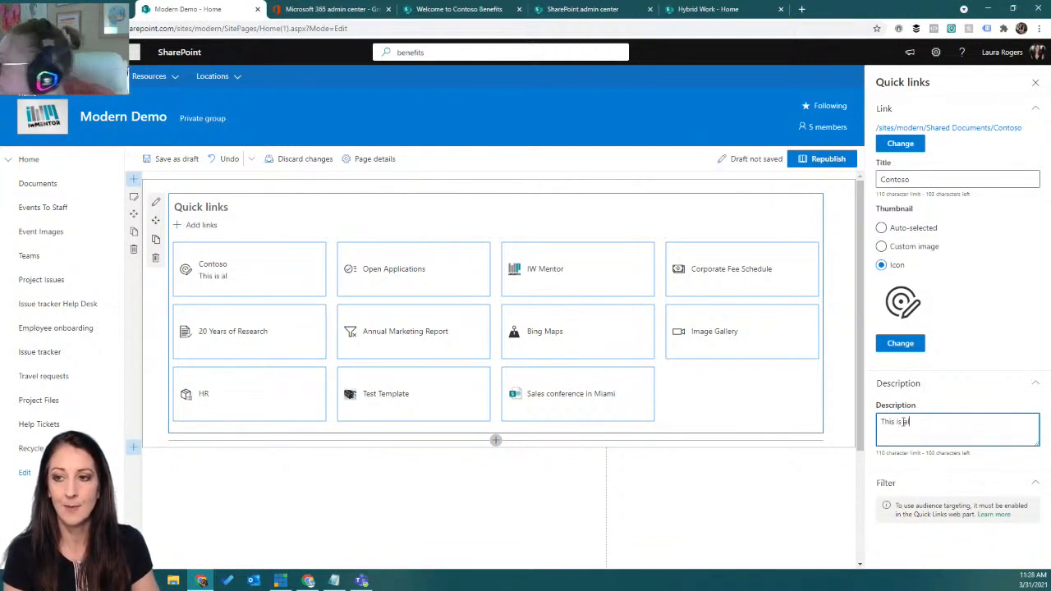
{"action": "type", "text": "avbou"}
{"action": "key", "text": "BackSpace"}
{"action": "key", "text": "BackSpace"}
{"action": "key", "text": "BackSpace"}
{"action": "type", "text": "bout it."}
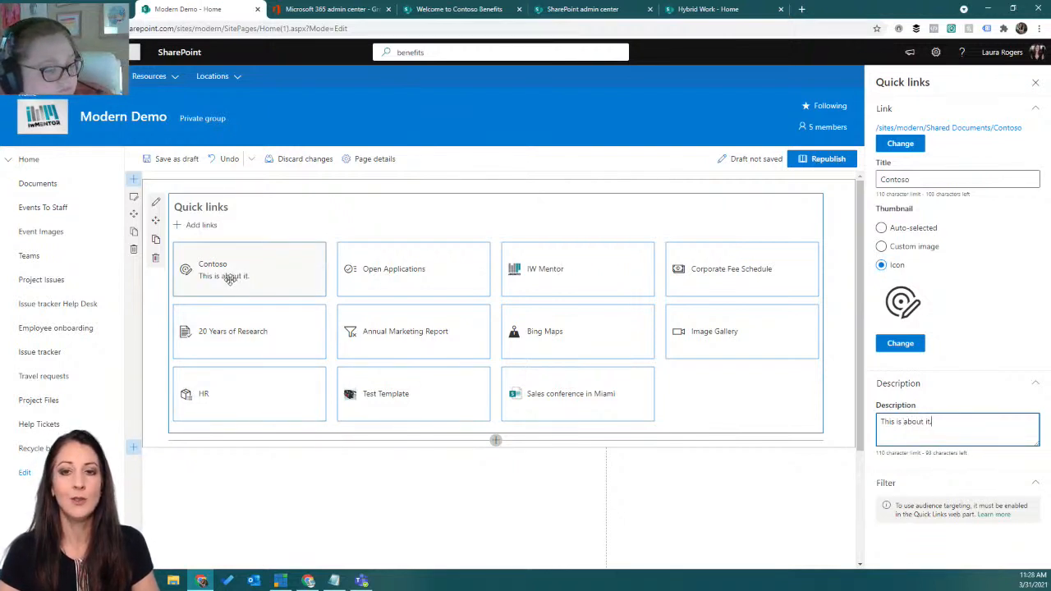
Set the IW Mentor link's description to "Our web site"
{"action": "left_click", "coordinate": [542, 278]}
{"action": "left_click", "coordinate": [923, 478]}
{"action": "type", "text": "Our we"}
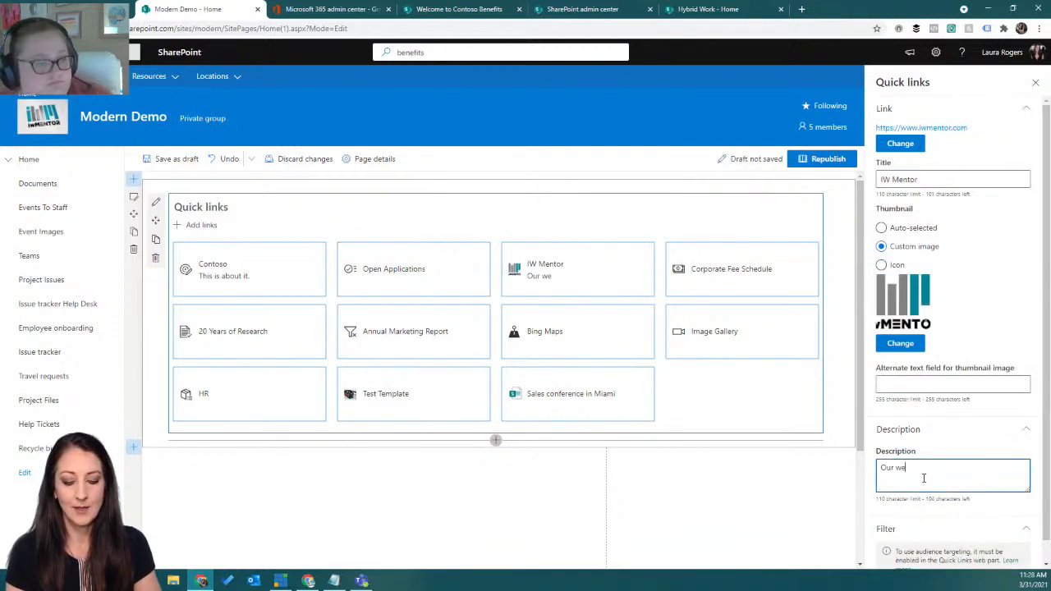
{"action": "type", "text": "b site"}
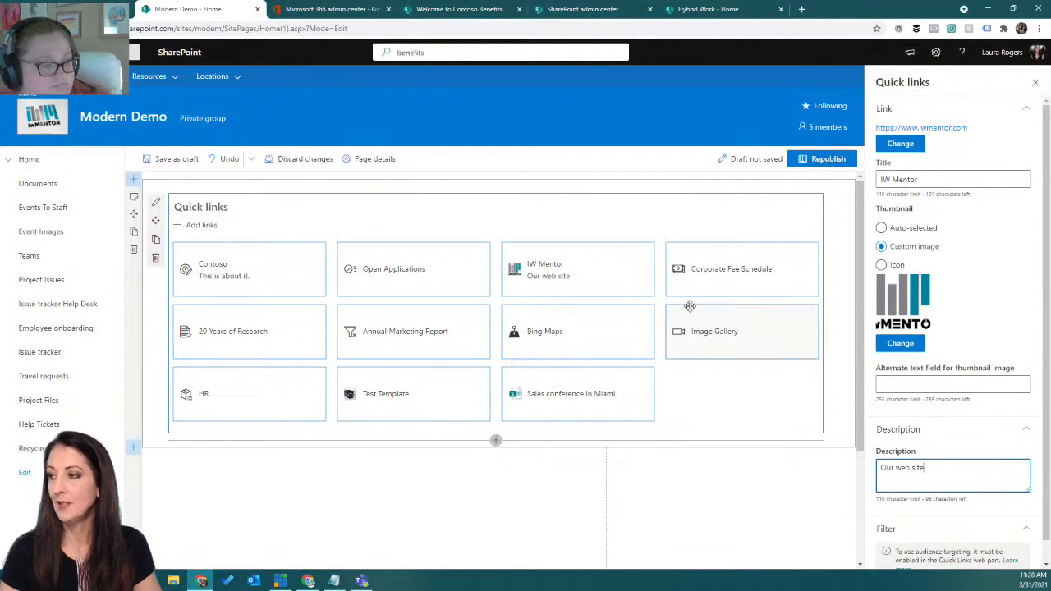
Set the Corporate Fee Schedule link's description to "more about these and a lot of other stuff"
{"action": "left_click", "coordinate": [705, 279]}
{"action": "left_click", "coordinate": [915, 438]}
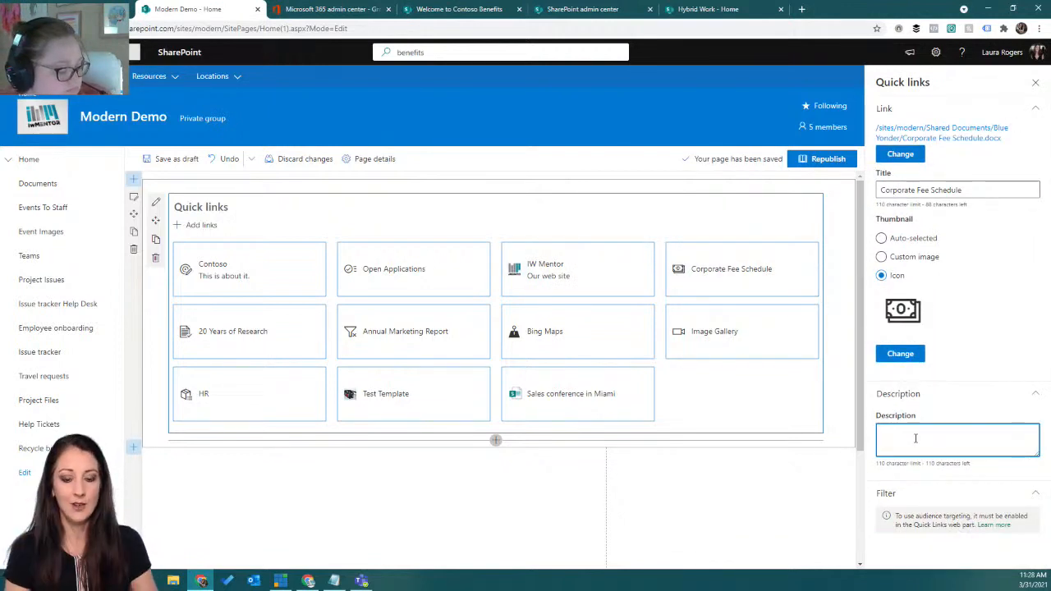
{"action": "type", "text": "more about these and a lot of other stuff"}
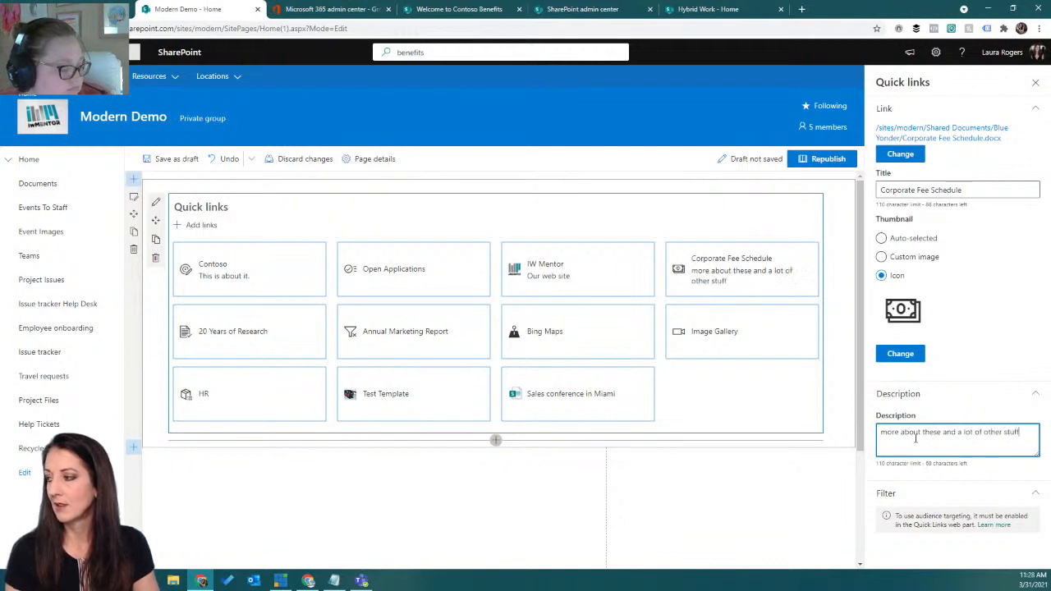
Lengthen the Corporate Fee Schedule description by appending a copy of its own text
{"action": "left_click_drag", "start_coordinate": [1021, 434], "coordinate": [877, 433]}
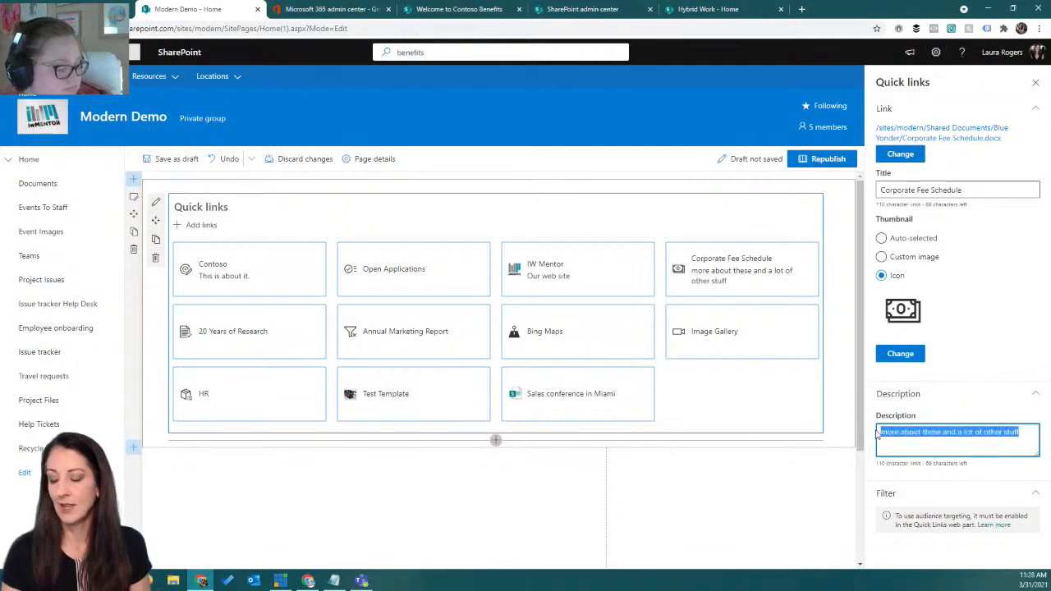
{"action": "key", "text": "ctrl+c"}
{"action": "left_click", "coordinate": [1028, 433]}
{"action": "key", "text": "ctrl+v"}
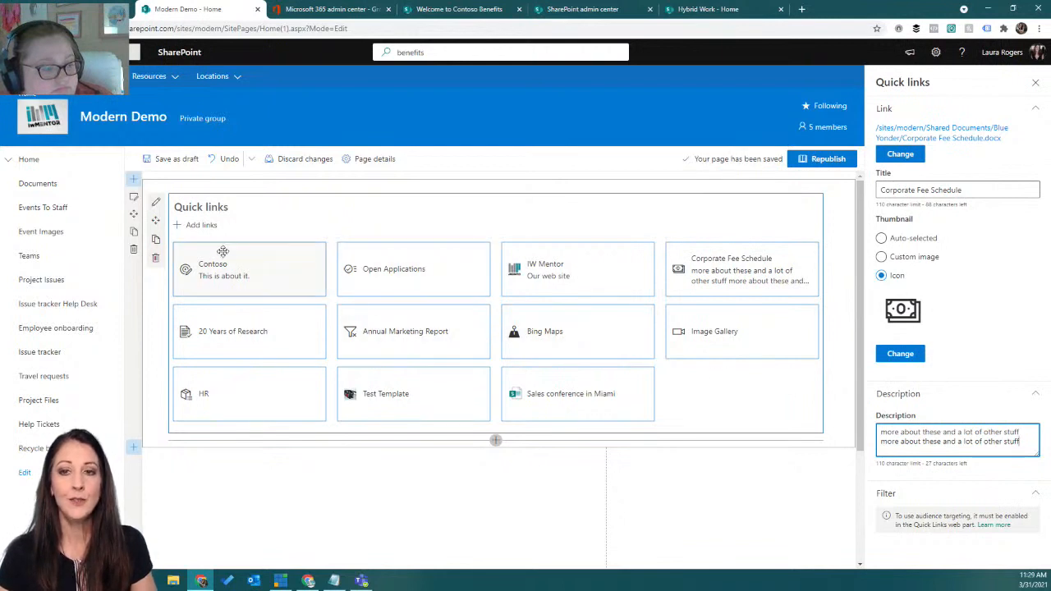
Return to the Quick links web part's settings and look over the Button layout options down to audience targeting
{"action": "left_click", "coordinate": [156, 203]}
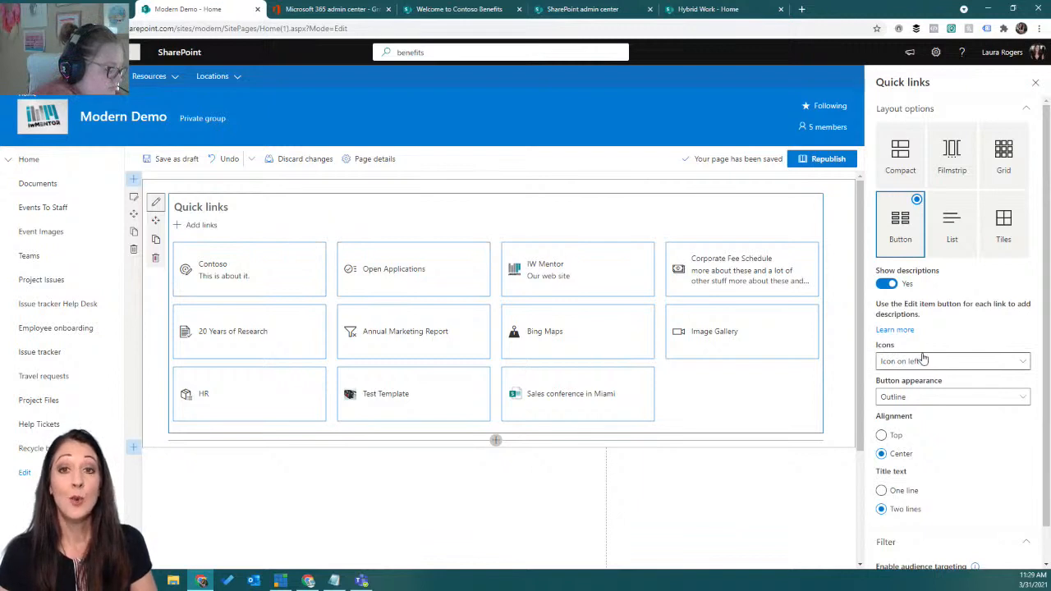
{"action": "scroll", "coordinate": [927, 355], "scroll_direction": "down", "scroll_amount": 1}
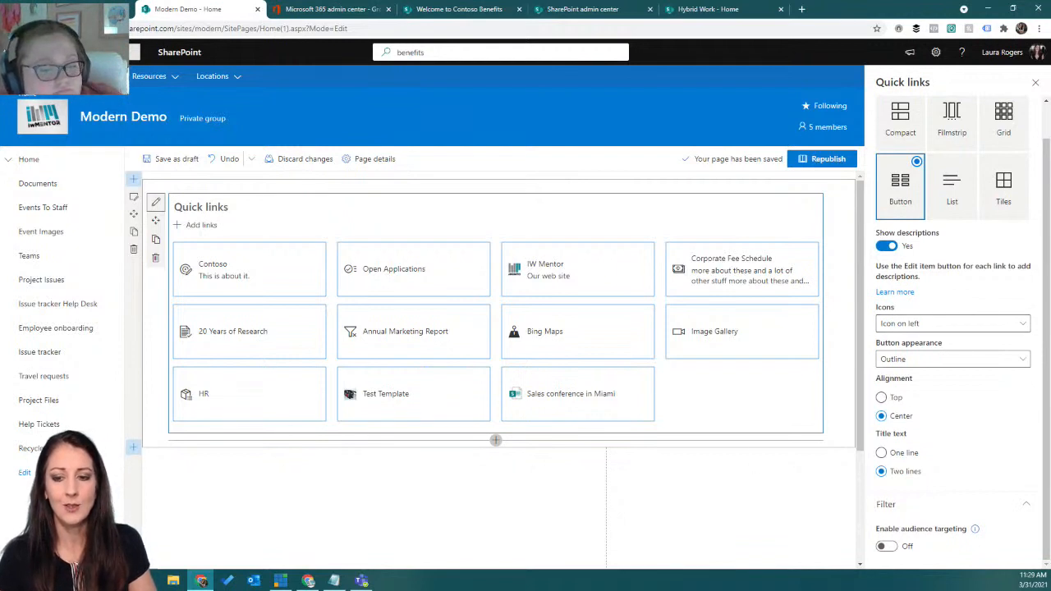
{"action": "key", "text": "alt+Tab"}
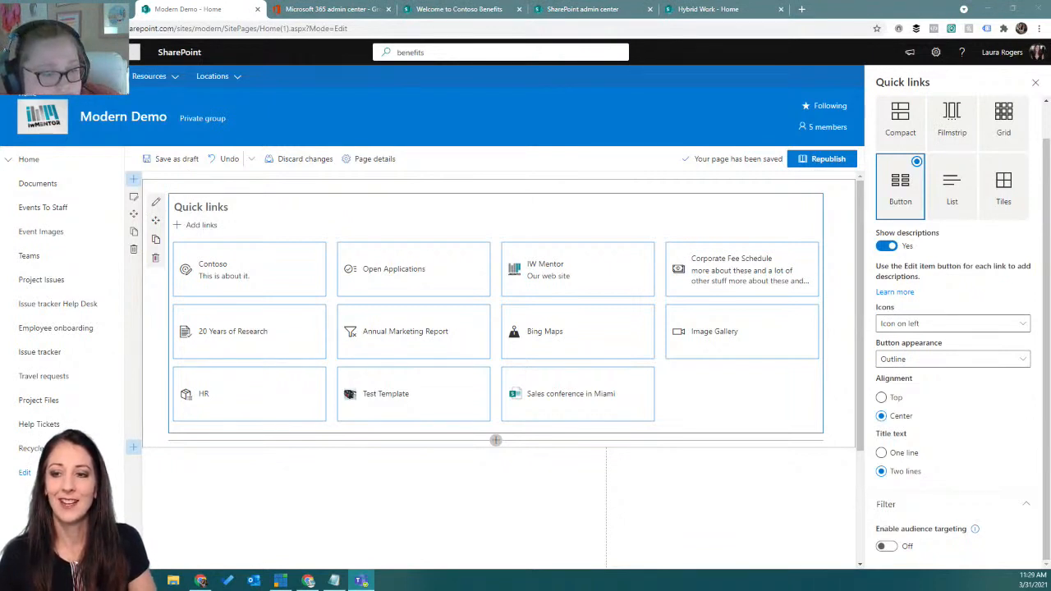
{"action": "key", "text": "alt+Tab"}
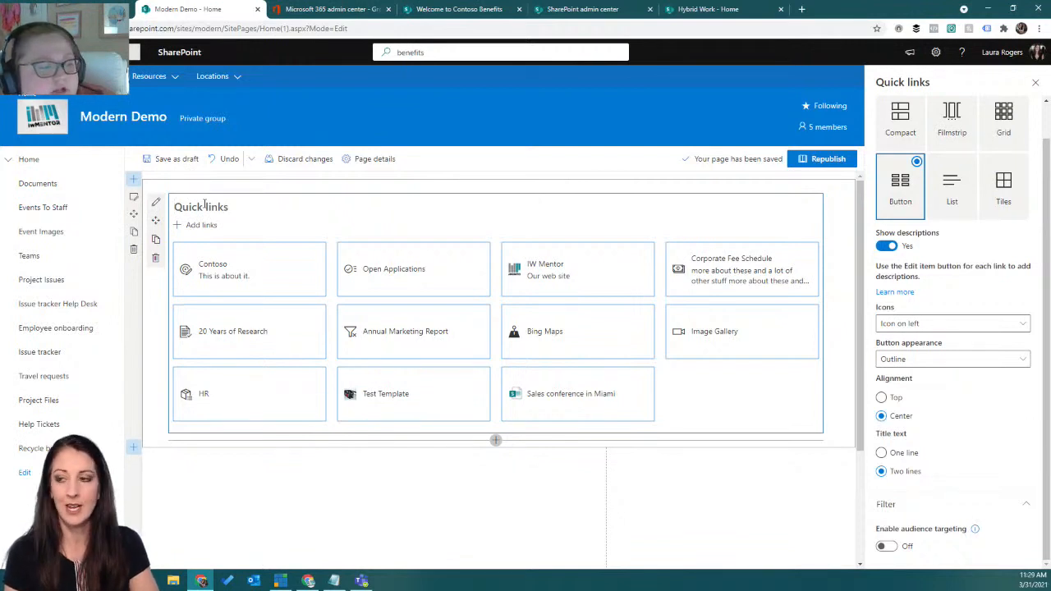
Replace the web part's title with the presenter's first name in possessive form followed by "Links"
{"action": "key", "text": "ctrl+a"}
{"action": "type", "text": "Laura's LInk"}
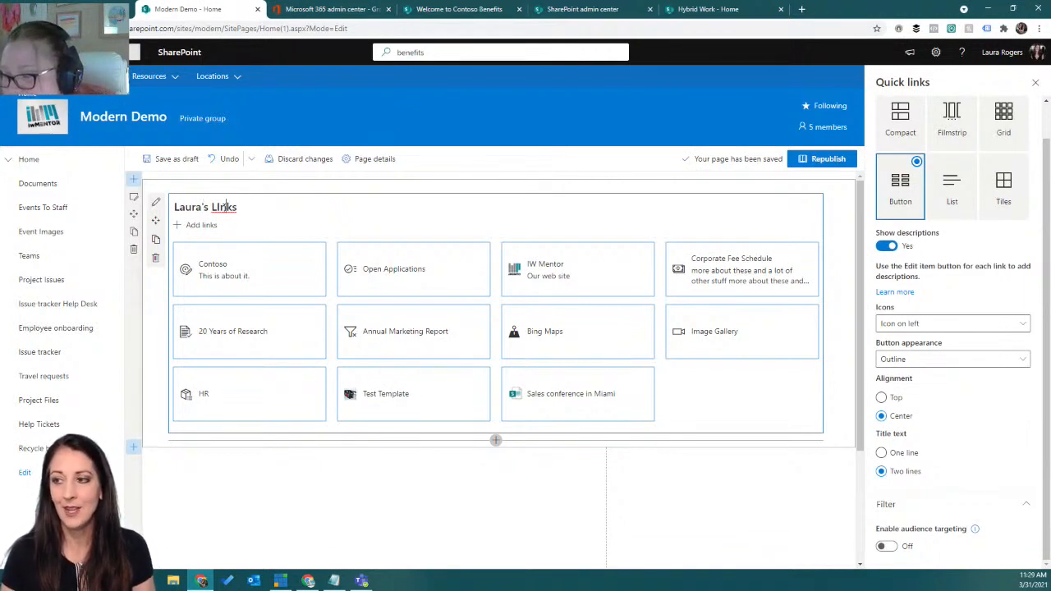
{"action": "key", "text": "BackSpace"}
{"action": "type", "text": "i"}
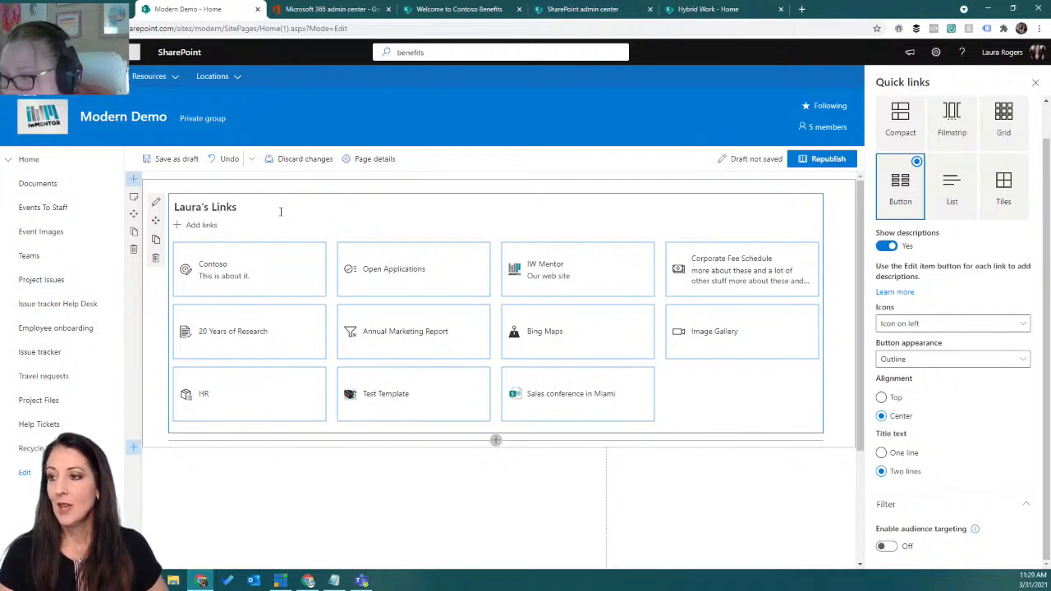
Open the Contoso link's details at its title to show where a link can be renamed
{"action": "mouse_move", "coordinate": [248, 264]}
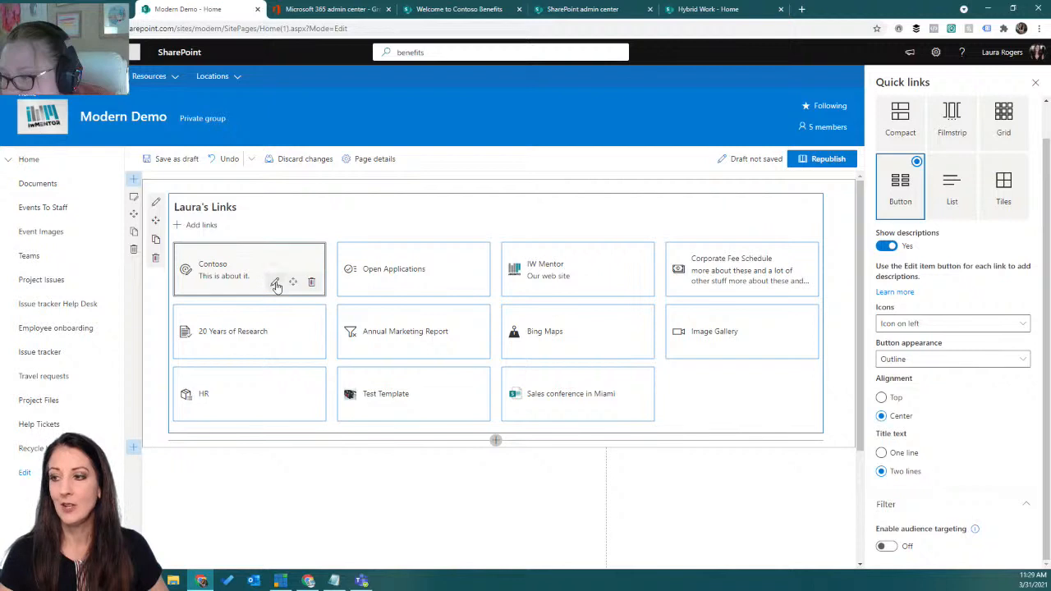
{"action": "left_click", "coordinate": [275, 282]}
{"action": "left_click", "coordinate": [946, 175]}
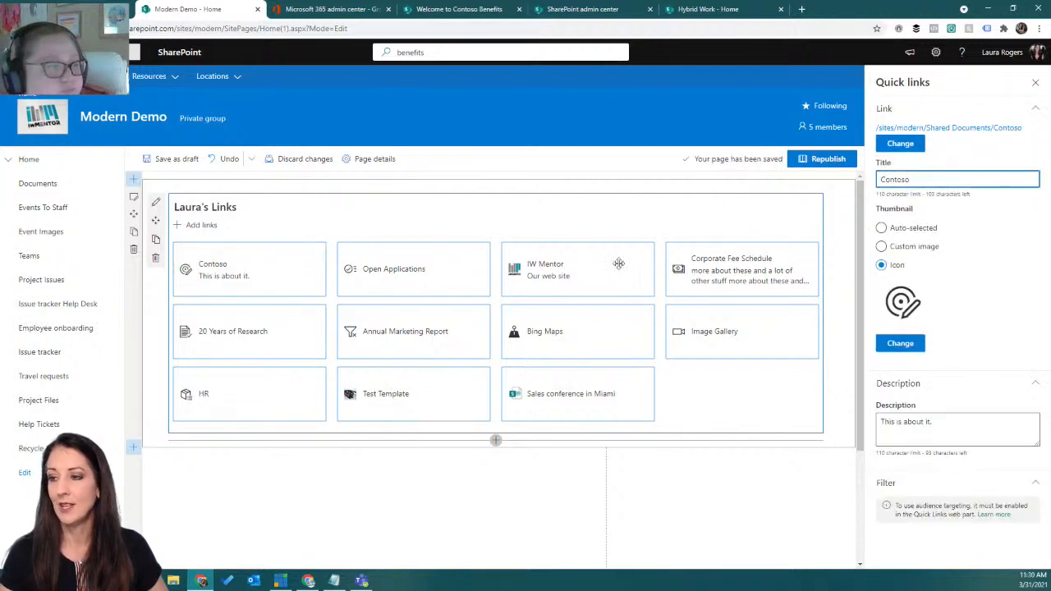
Try the No icon and Icon on top options in the web part's settings, and return to Icon on left
{"action": "left_click", "coordinate": [156, 205]}
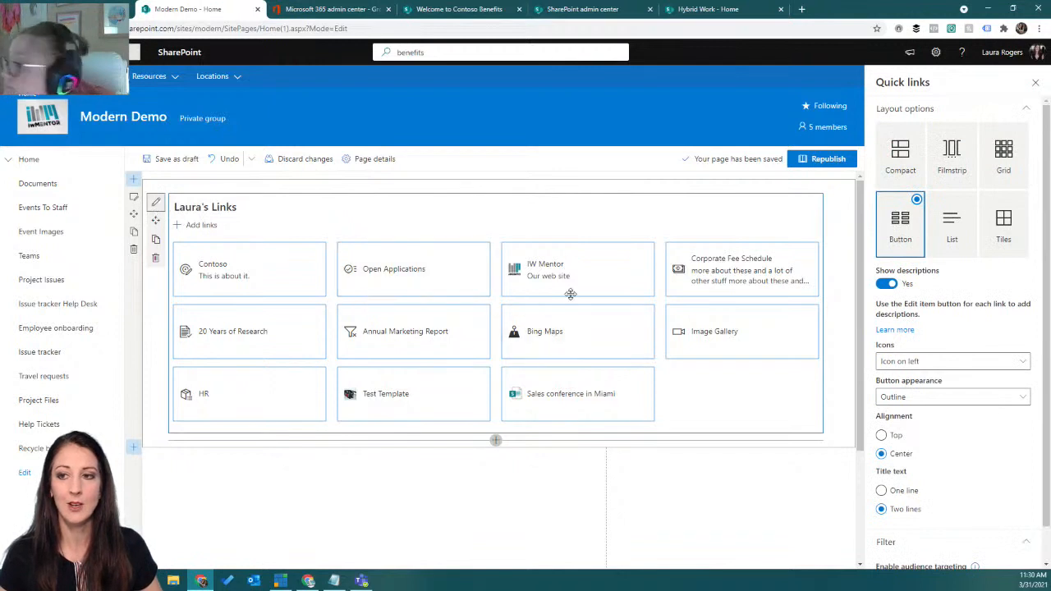
{"action": "left_click", "coordinate": [944, 366]}
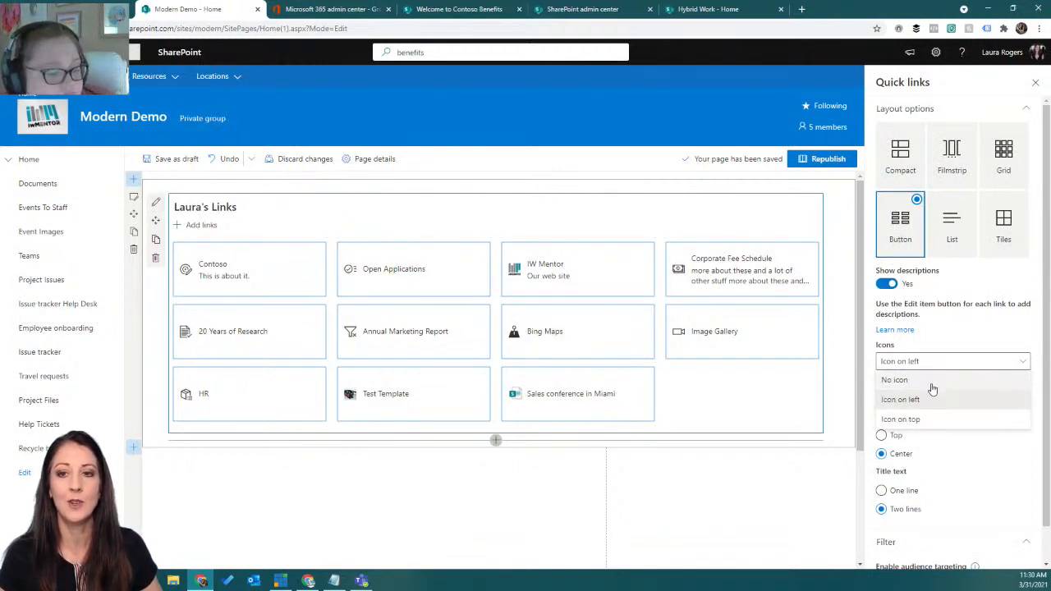
{"action": "left_click", "coordinate": [934, 384]}
{"action": "left_click", "coordinate": [930, 362]}
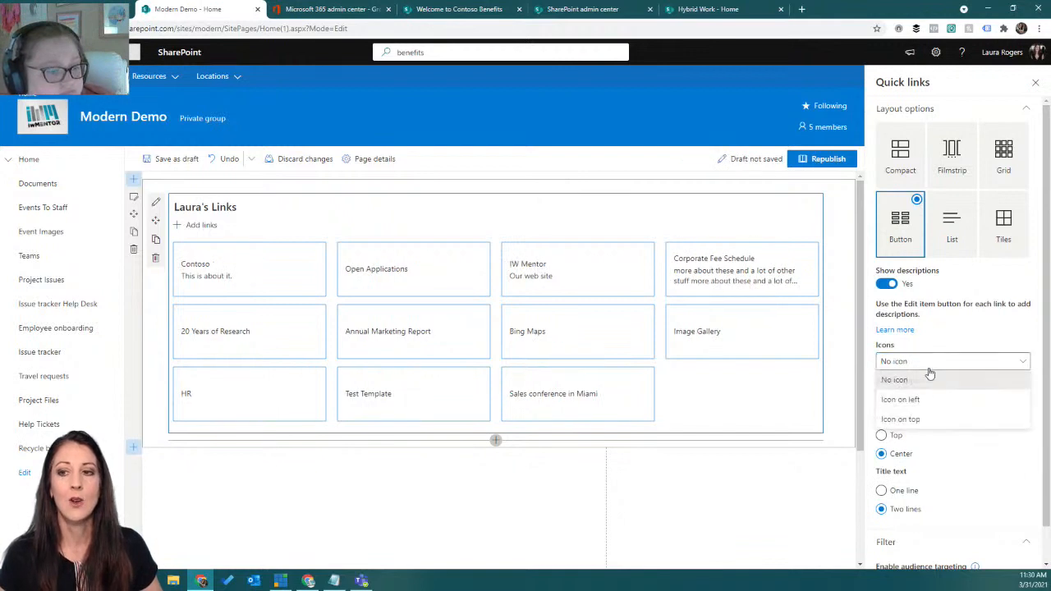
{"action": "left_click", "coordinate": [920, 423]}
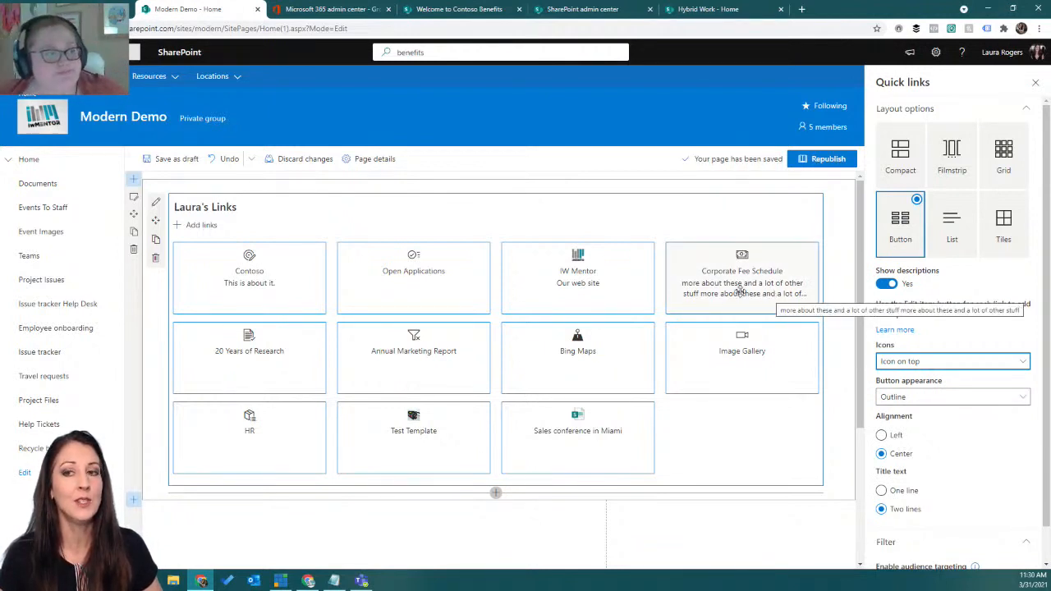
{"action": "left_click", "coordinate": [913, 365]}
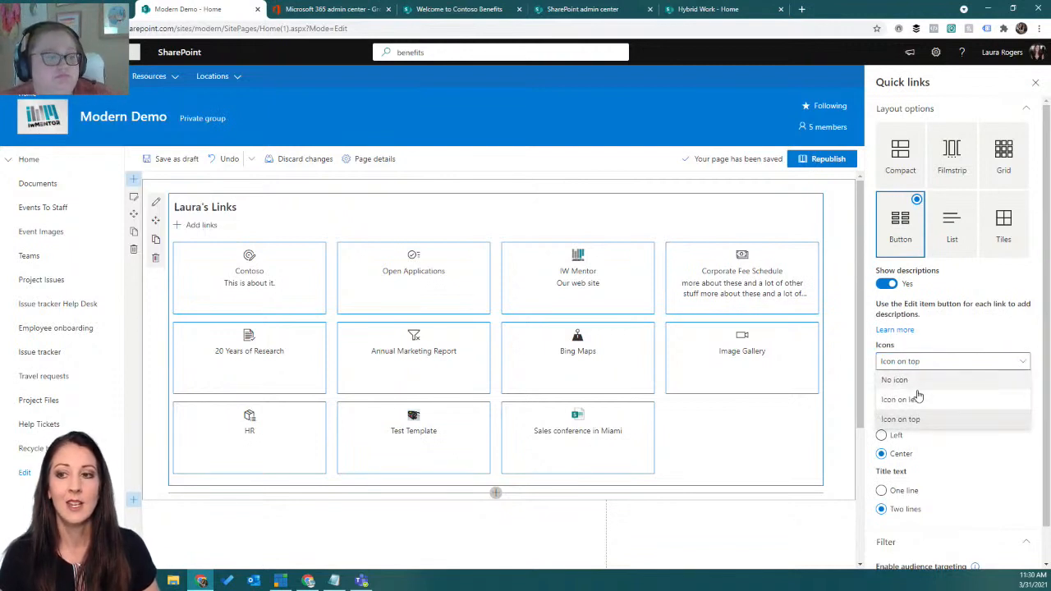
{"action": "left_click", "coordinate": [915, 399]}
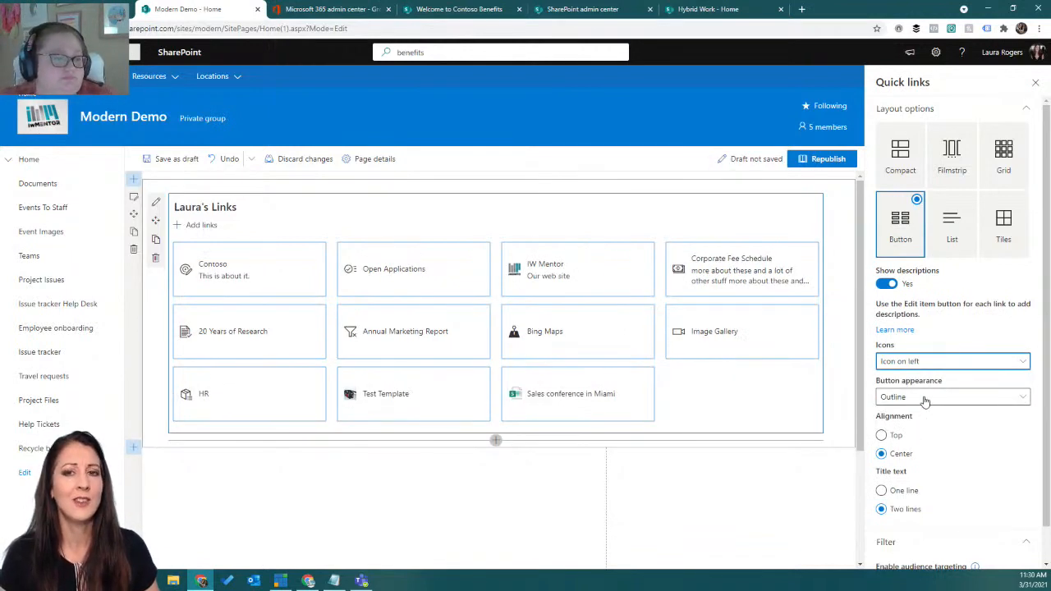
Set the button appearance of the links to Fill color
{"action": "left_click", "coordinate": [924, 399]}
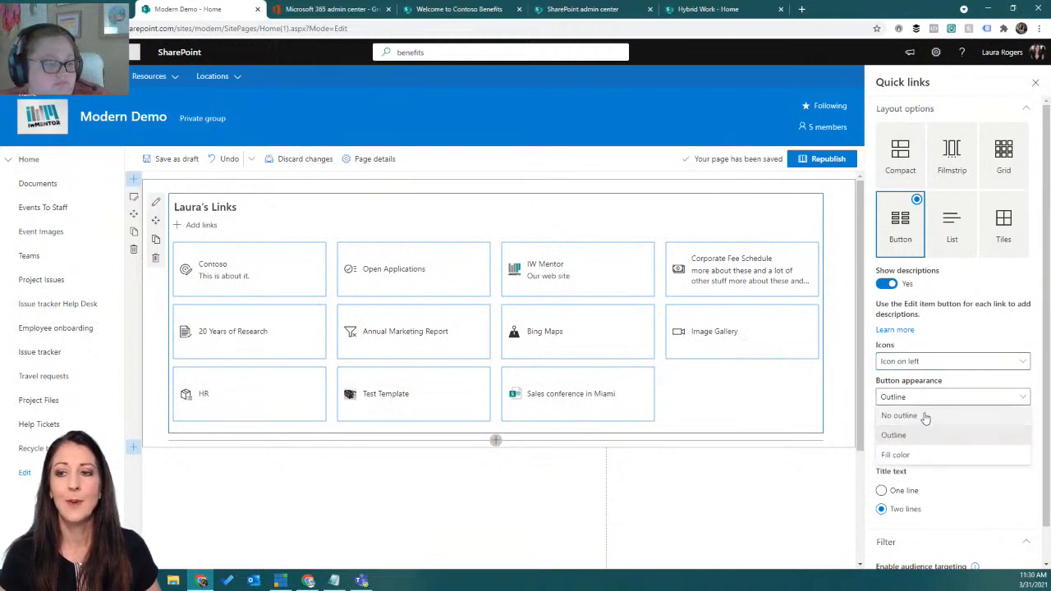
{"action": "left_click", "coordinate": [919, 456]}
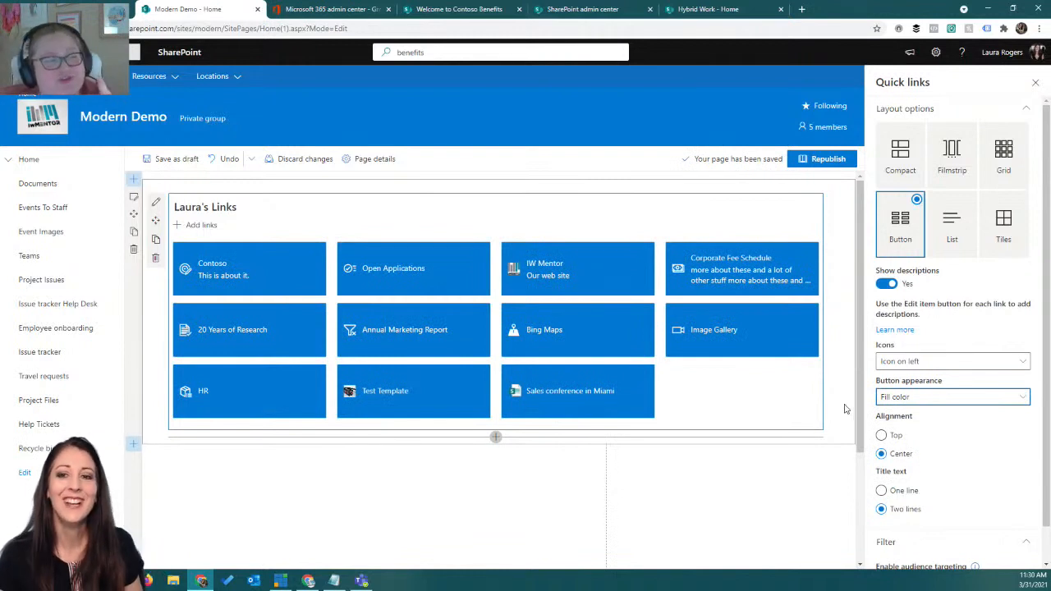
Delete the repeated second sentence from the Corporate Fee Schedule link's description
{"action": "mouse_move", "coordinate": [786, 263]}
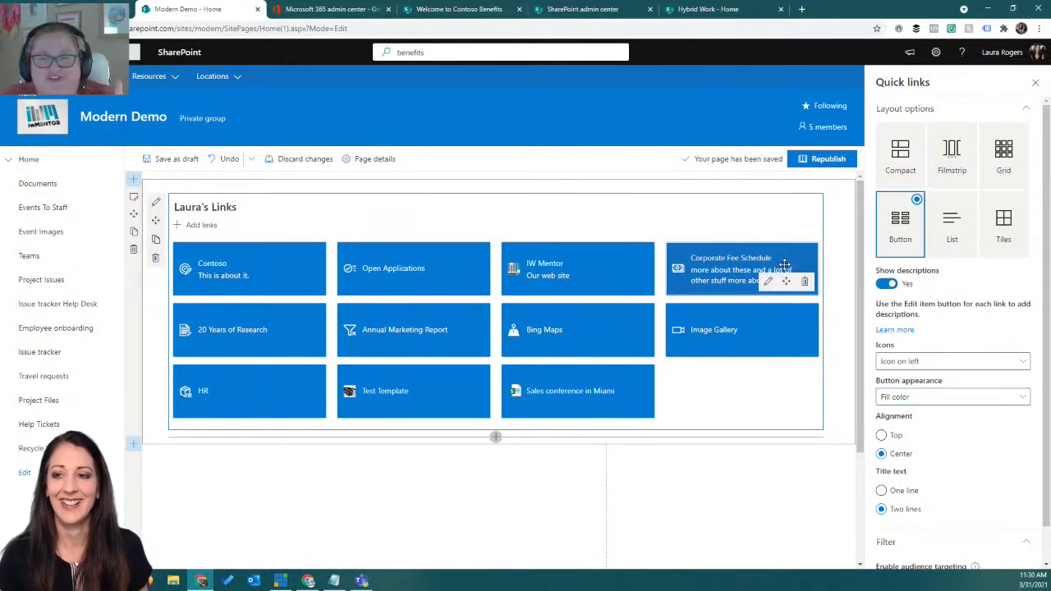
{"action": "left_click", "coordinate": [768, 280]}
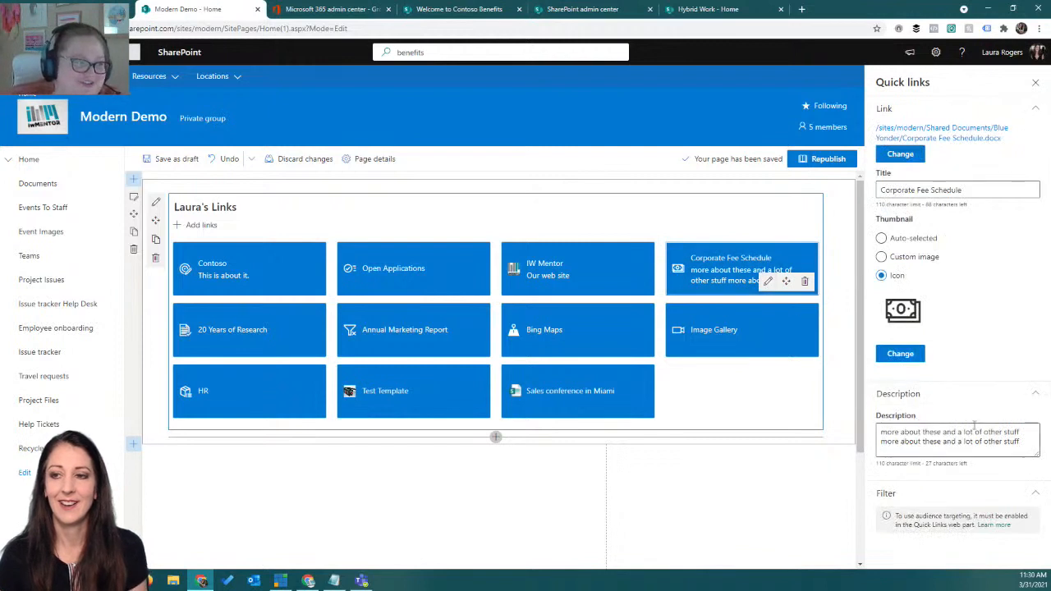
{"action": "left_click_drag", "start_coordinate": [1019, 441], "coordinate": [886, 443]}
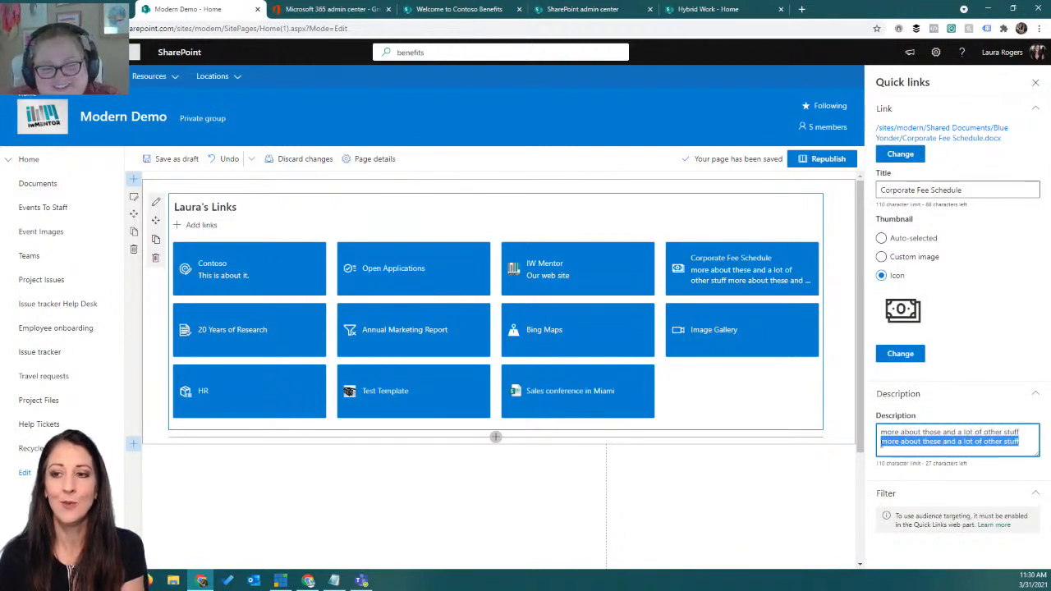
{"action": "key", "text": "BackSpace"}
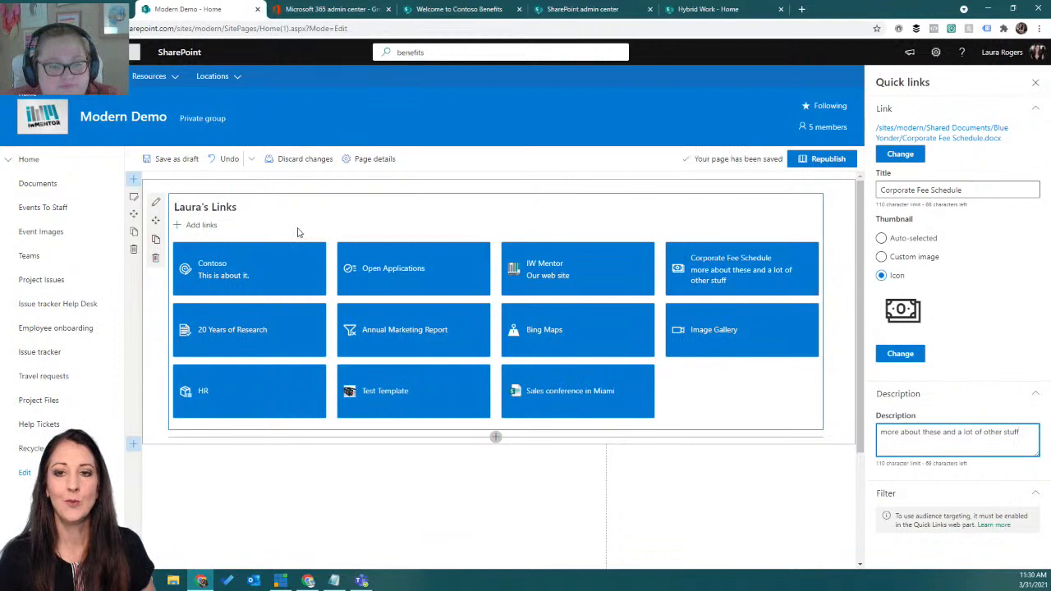
Try the Strong and light blue backgrounds on the section holding the links, and set it to Neutral
{"action": "left_click", "coordinate": [156, 202]}
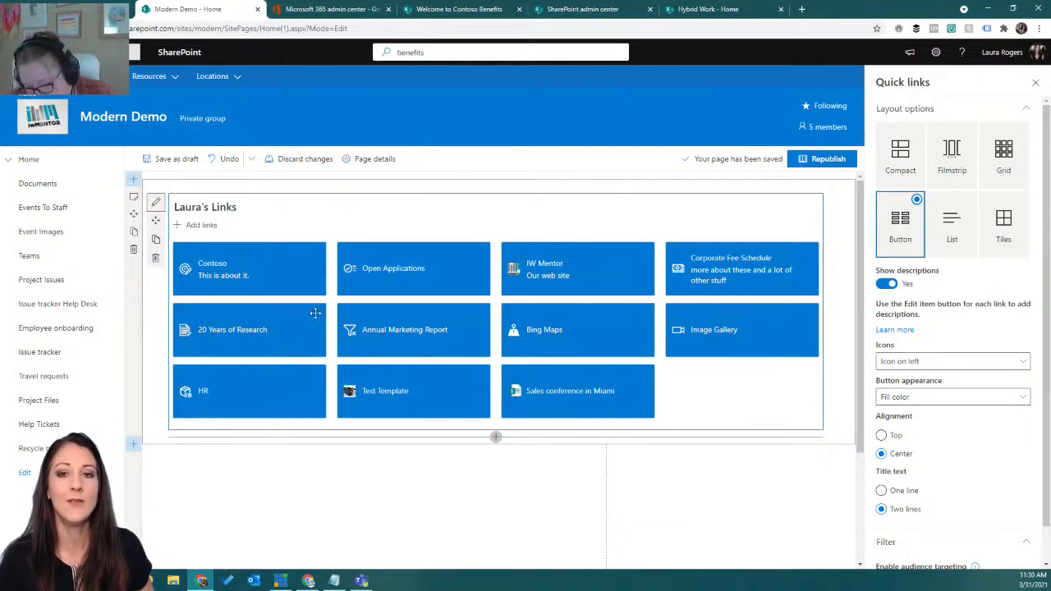
{"action": "left_click", "coordinate": [133, 199]}
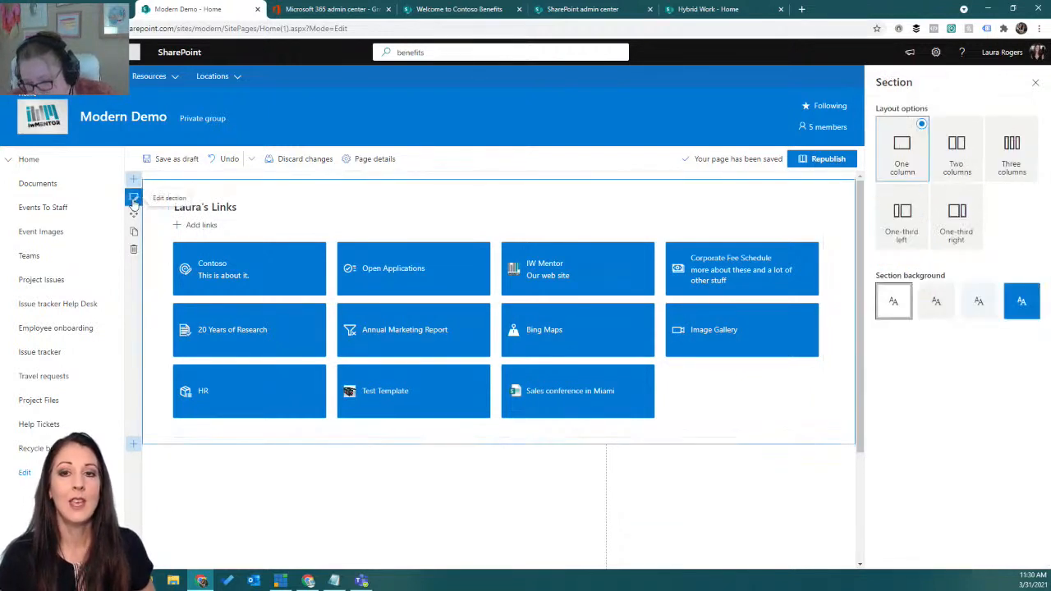
{"action": "left_click", "coordinate": [1022, 304]}
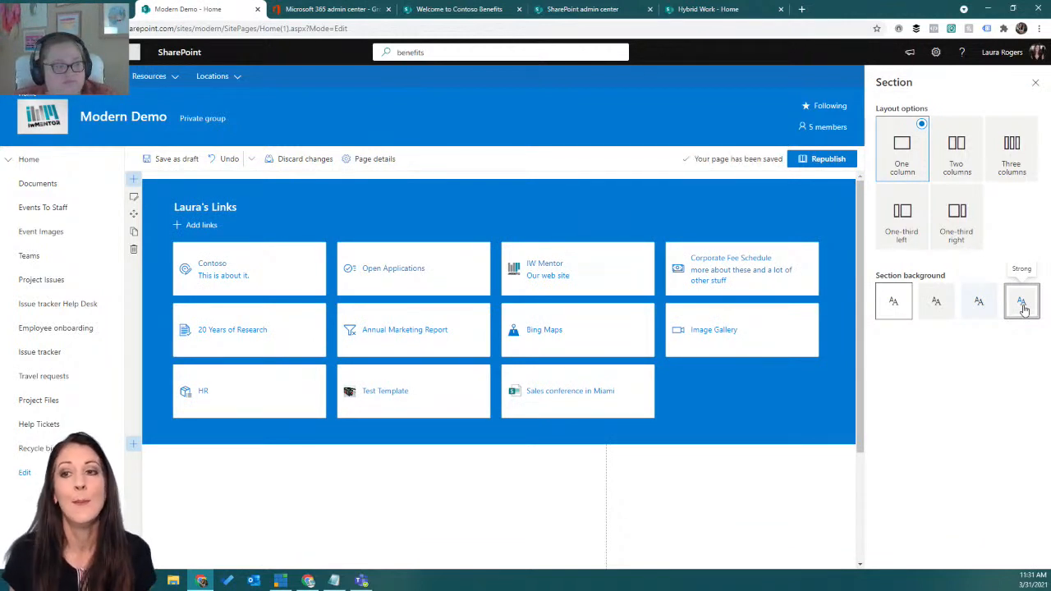
{"action": "left_click", "coordinate": [975, 310]}
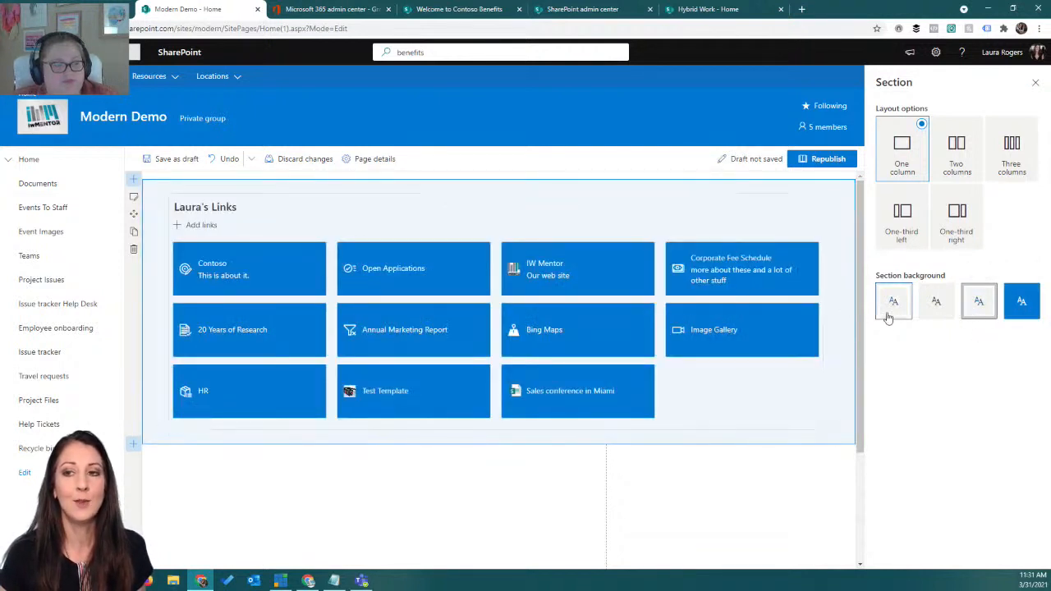
{"action": "left_click", "coordinate": [933, 316]}
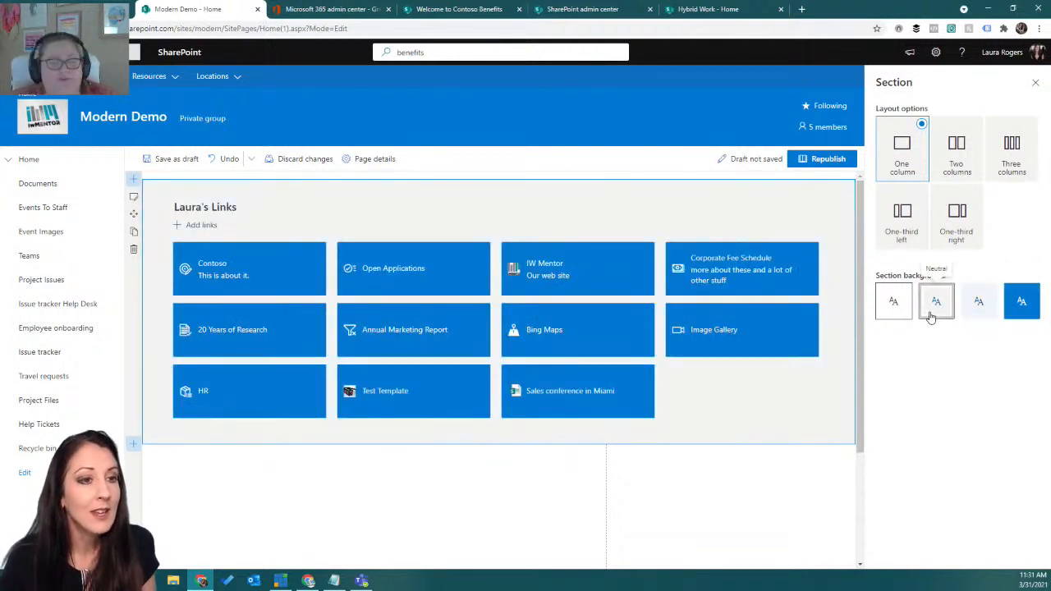
Try the Strong background on the section holding the links, and set it to the plain white background
{"action": "left_click", "coordinate": [1019, 306]}
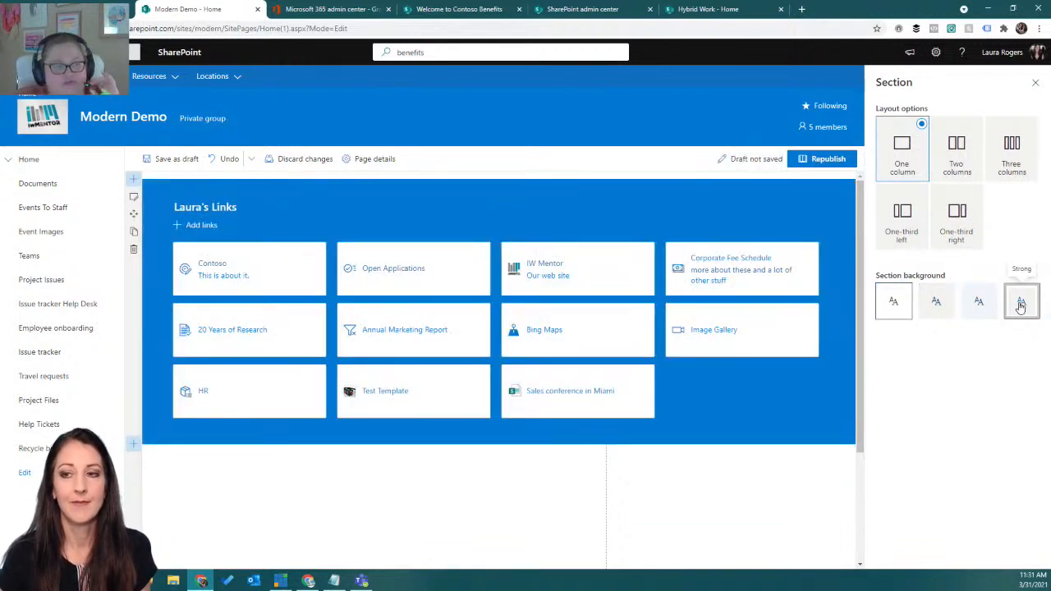
{"action": "left_click", "coordinate": [895, 304]}
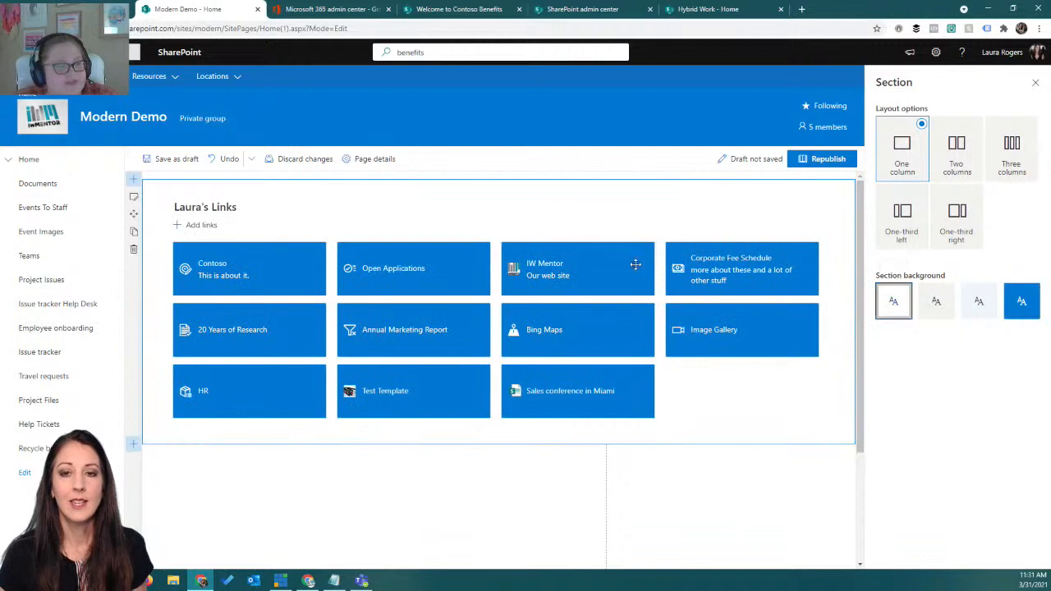
{"action": "left_click", "coordinate": [1035, 86]}
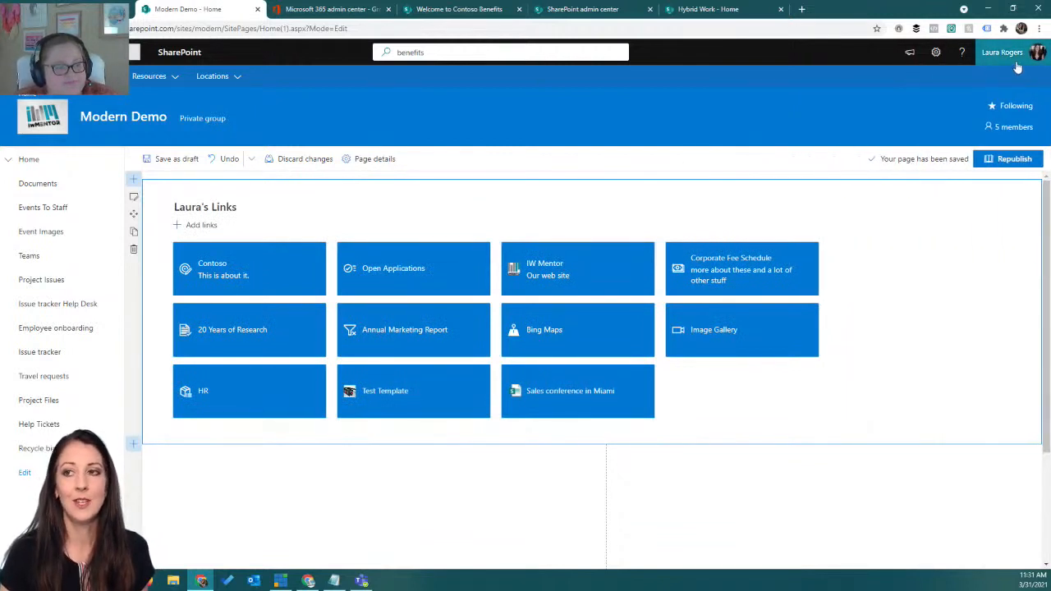
Check the site's Theme options under Change the look, and close the settings without saving
{"action": "left_click", "coordinate": [937, 55]}
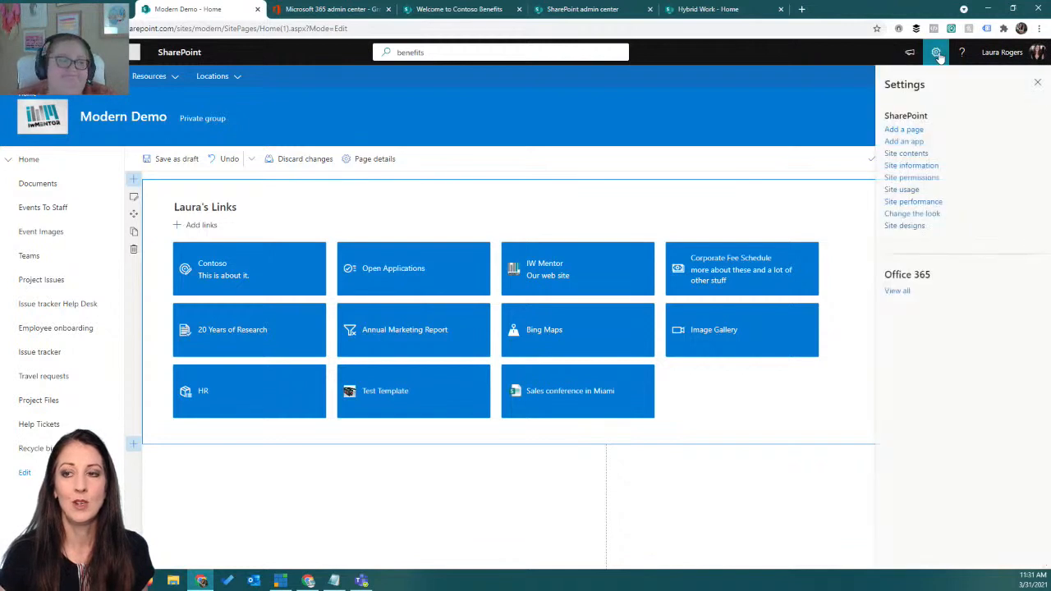
{"action": "left_click", "coordinate": [928, 213]}
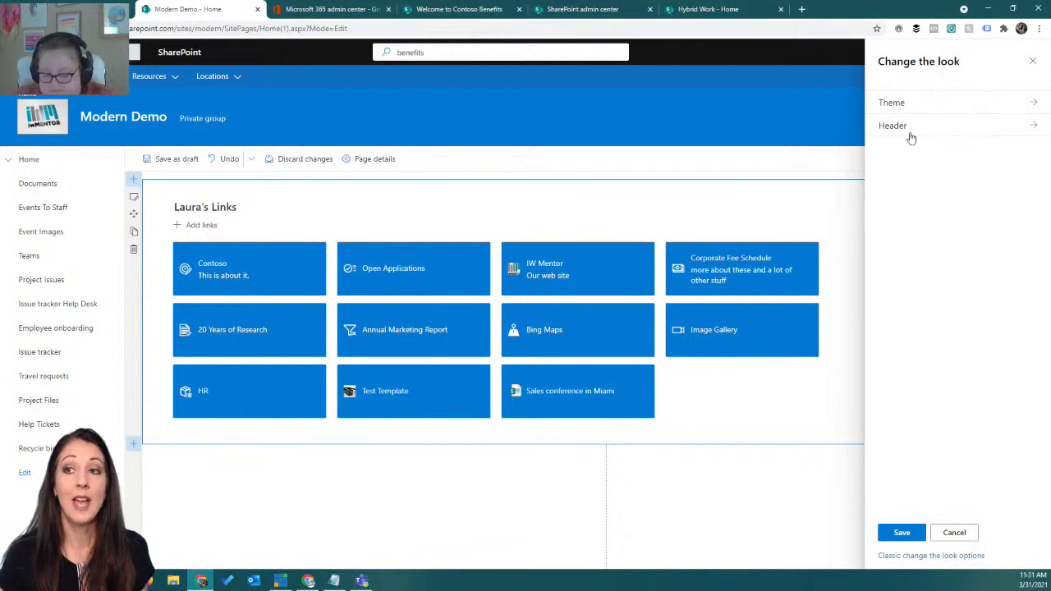
{"action": "left_click", "coordinate": [891, 105]}
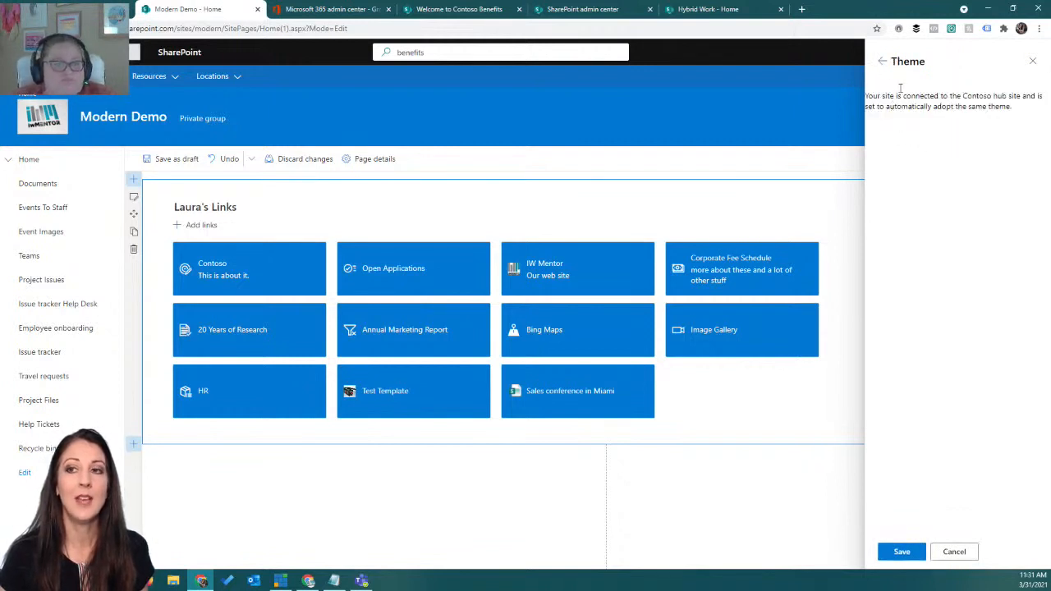
{"action": "left_click", "coordinate": [1032, 62]}
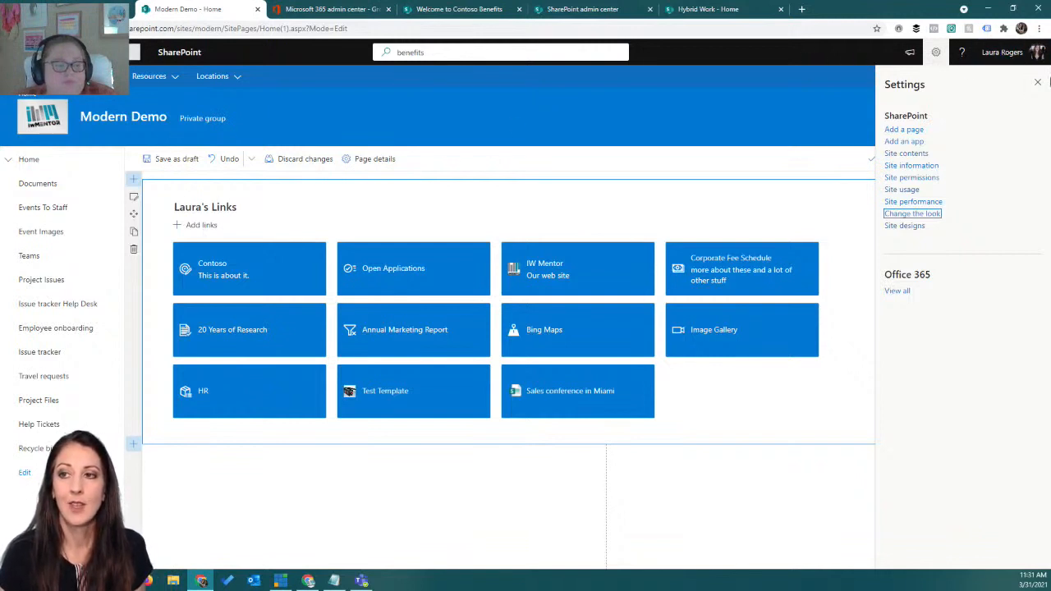
{"action": "left_click", "coordinate": [1037, 82]}
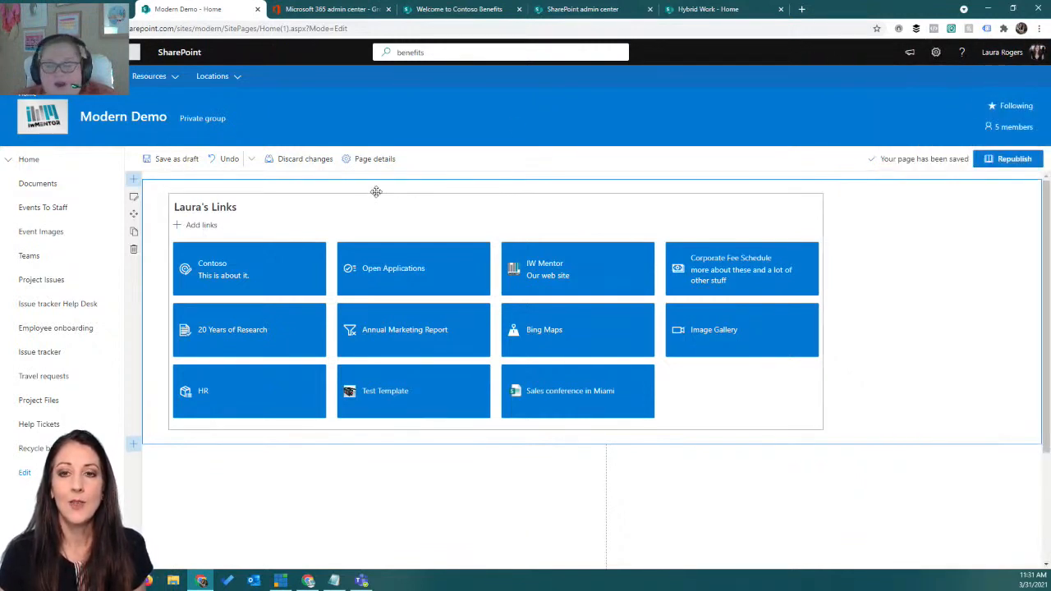
Open the Quick links web part's settings, try the Top alignment, and return to Center
{"action": "left_click", "coordinate": [276, 206]}
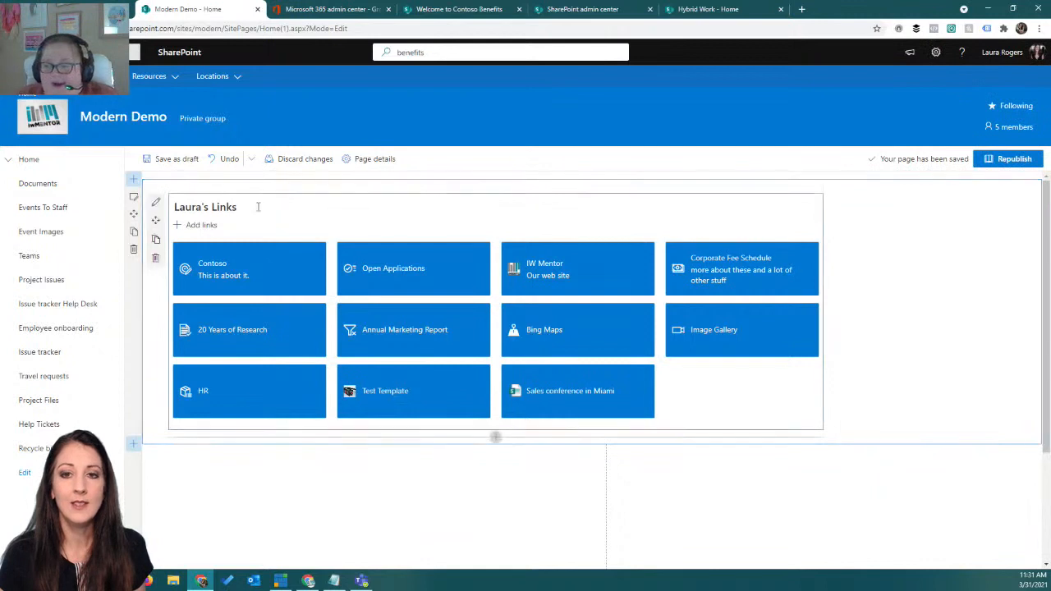
{"action": "left_click", "coordinate": [156, 202]}
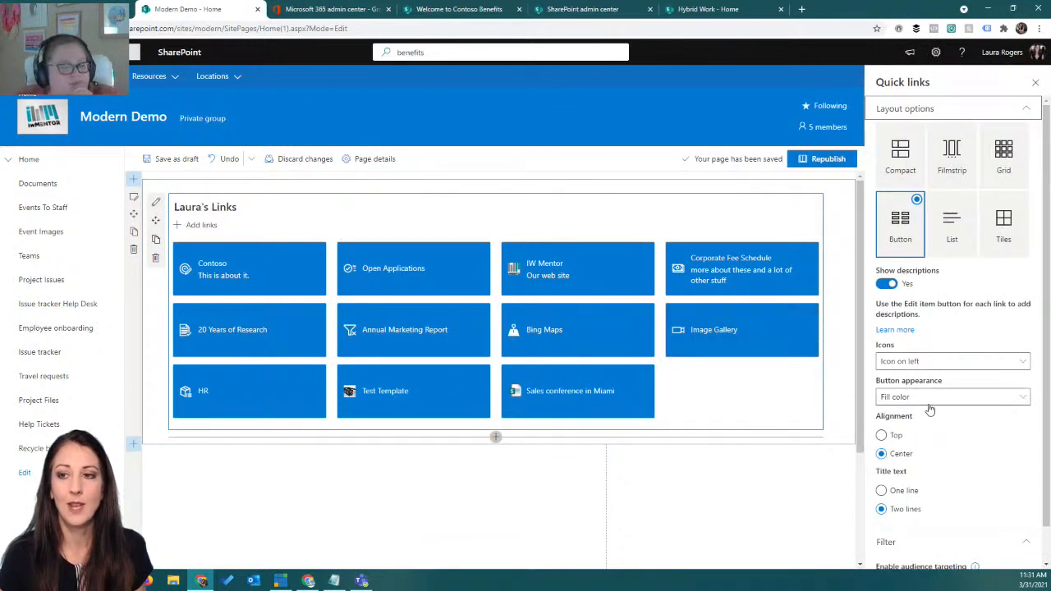
{"action": "scroll", "coordinate": [903, 415], "scroll_direction": "down", "scroll_amount": 1}
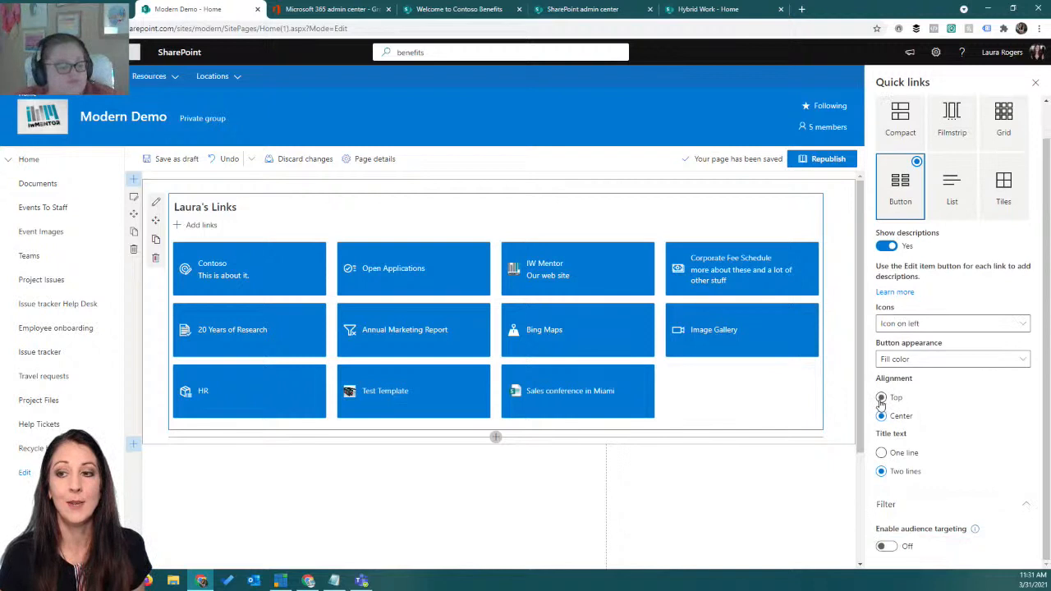
{"action": "left_click", "coordinate": [881, 399]}
{"action": "left_click", "coordinate": [881, 415]}
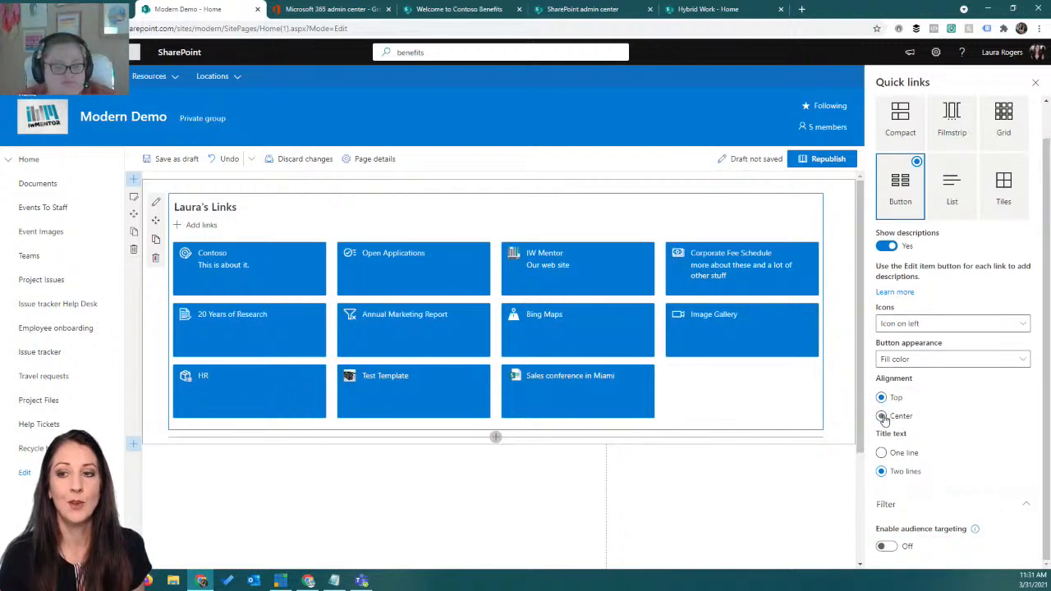
Compare one-line and two-line title text, set it to One line, and change the links' button appearance to Outline
{"action": "left_click", "coordinate": [881, 453]}
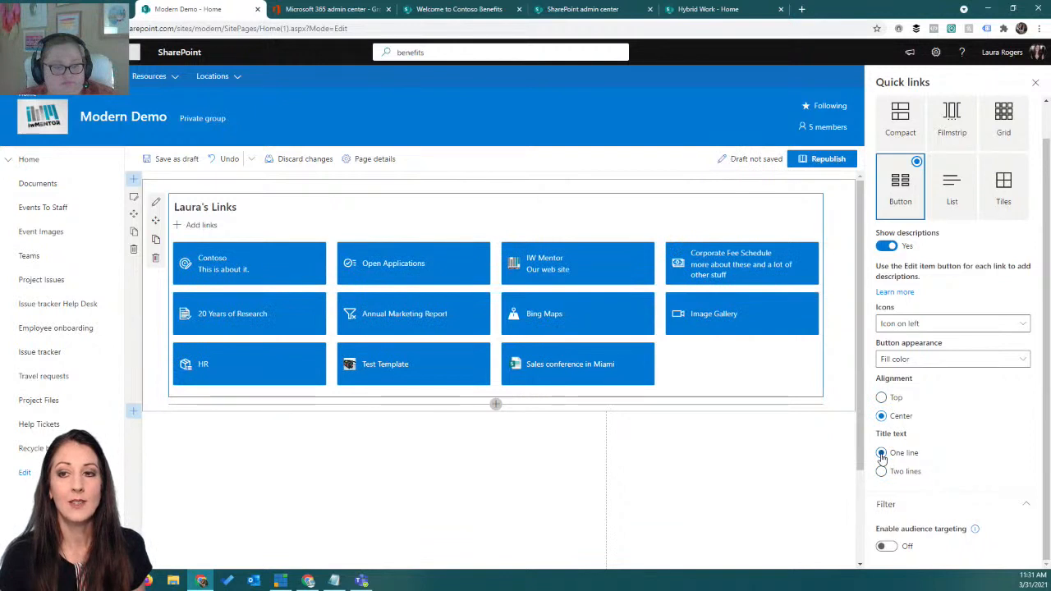
{"action": "left_click", "coordinate": [882, 473]}
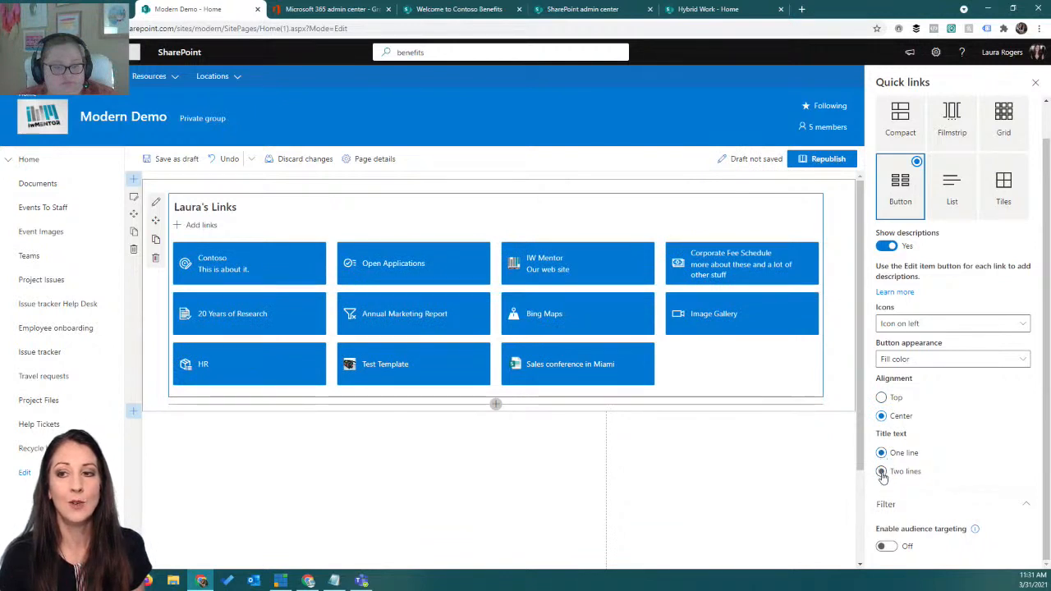
{"action": "left_click", "coordinate": [881, 454]}
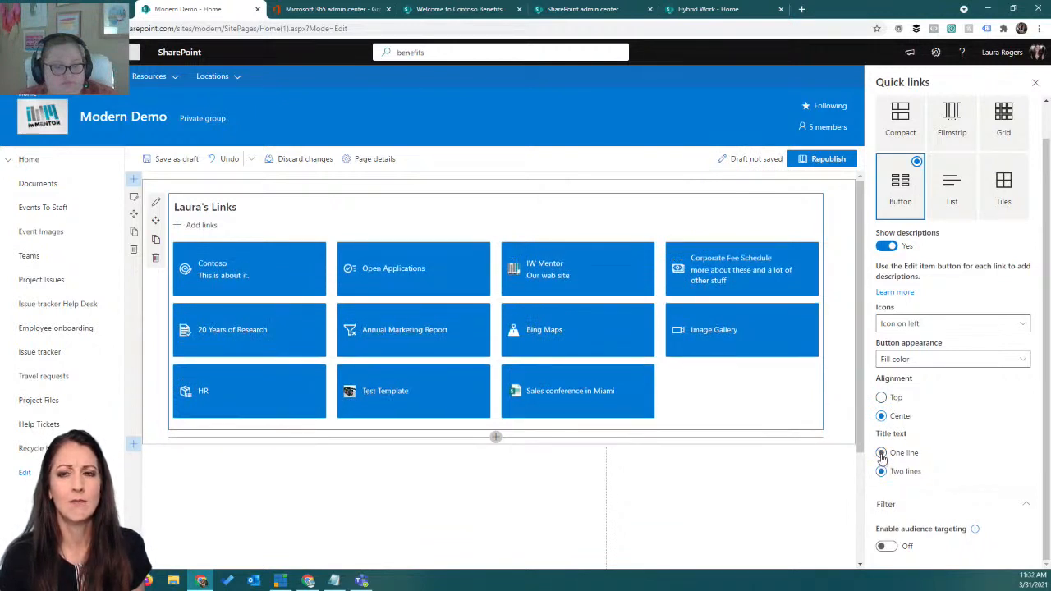
{"action": "left_click", "coordinate": [881, 472]}
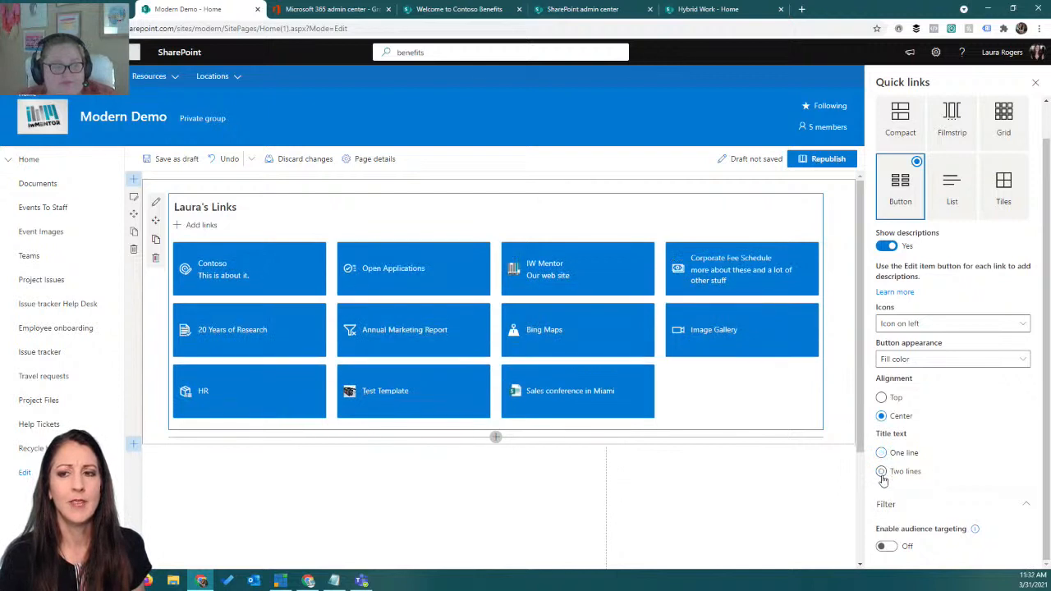
{"action": "left_click", "coordinate": [881, 454]}
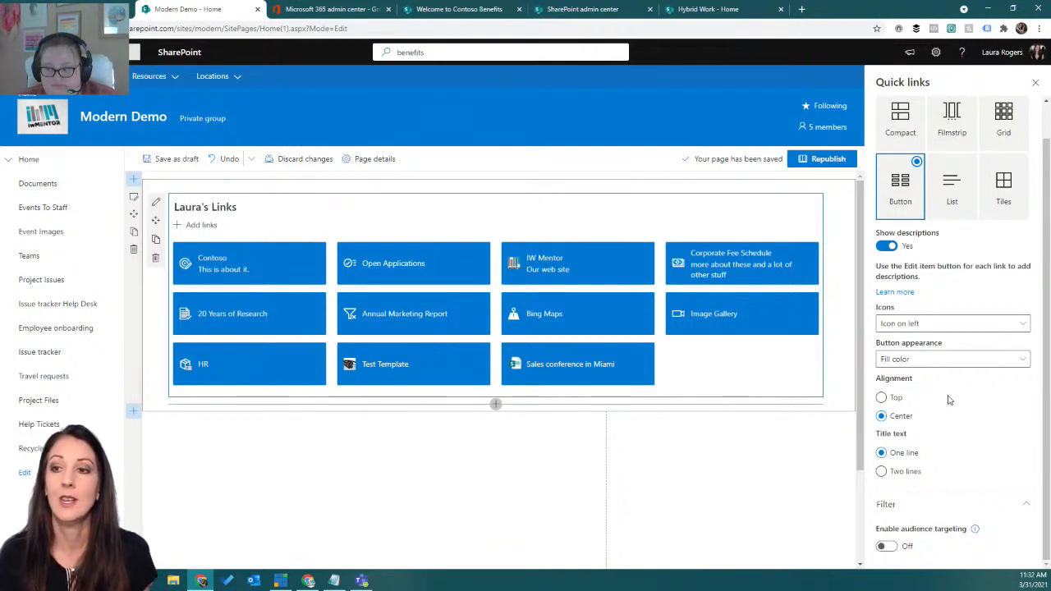
{"action": "left_click", "coordinate": [929, 362]}
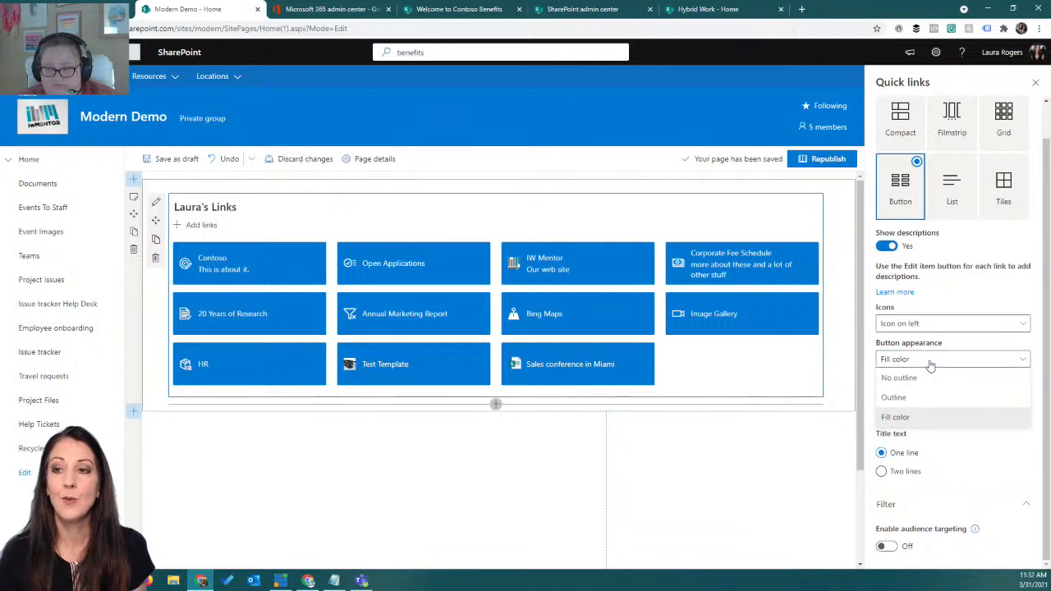
{"action": "left_click", "coordinate": [916, 397]}
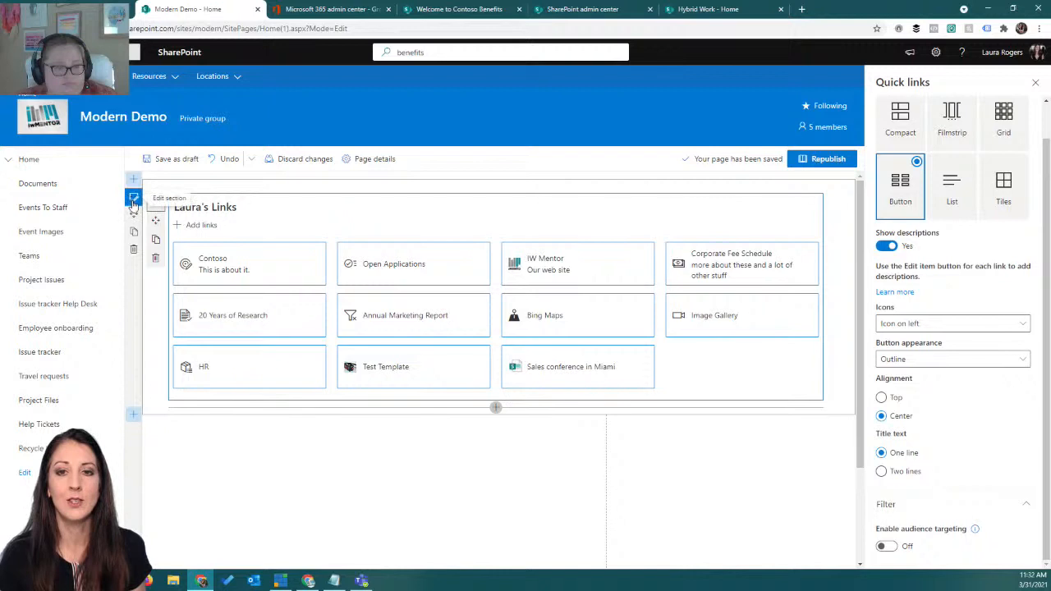
Try the Strong and Neutral section backgrounds with the outlined buttons, return to plain white, and reopen the web part's settings
{"action": "left_click", "coordinate": [133, 200]}
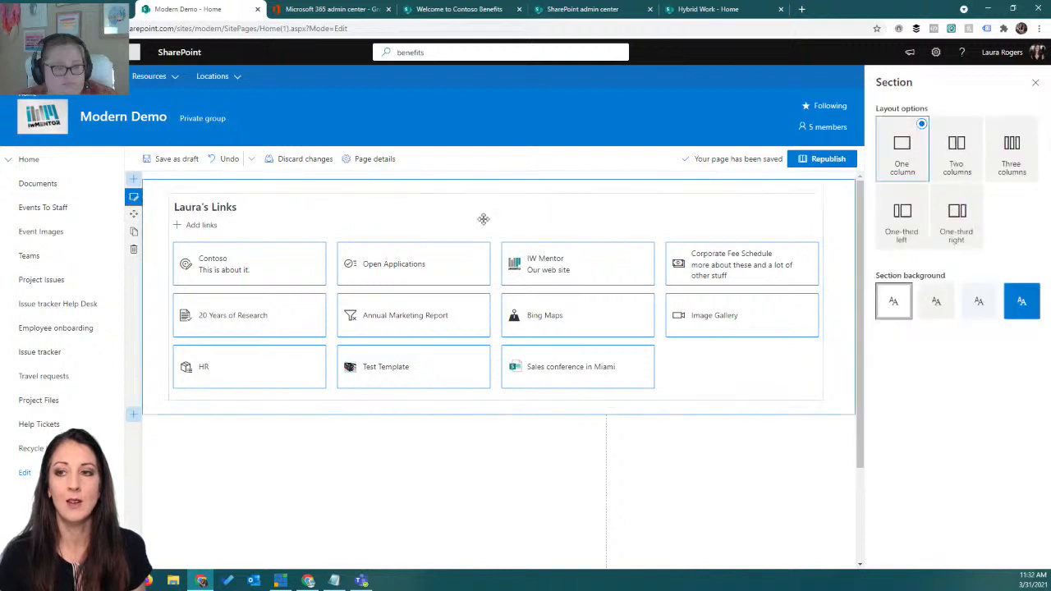
{"action": "left_click", "coordinate": [1021, 306]}
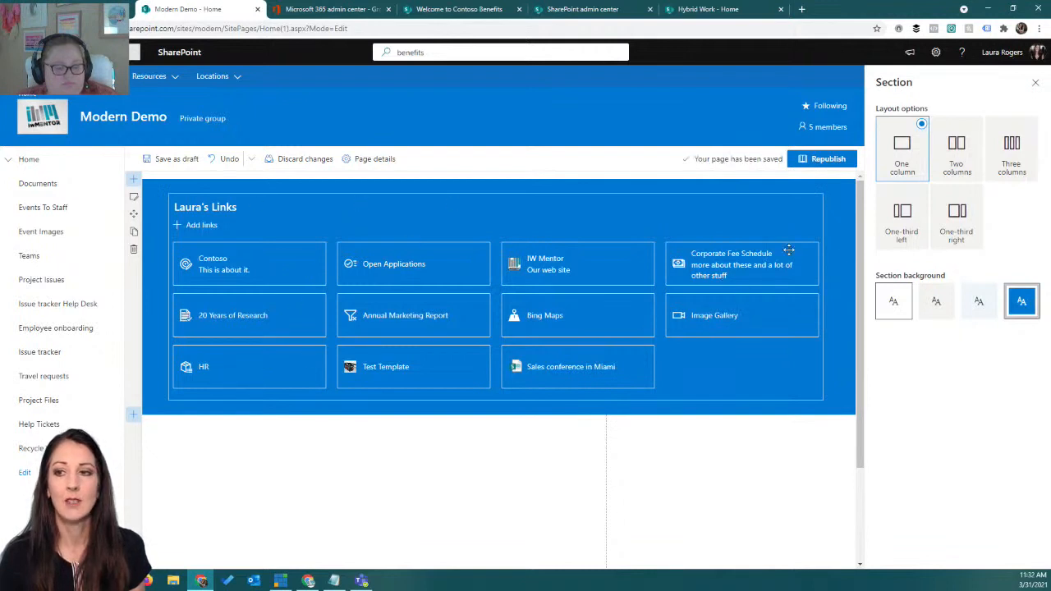
{"action": "left_click", "coordinate": [943, 307]}
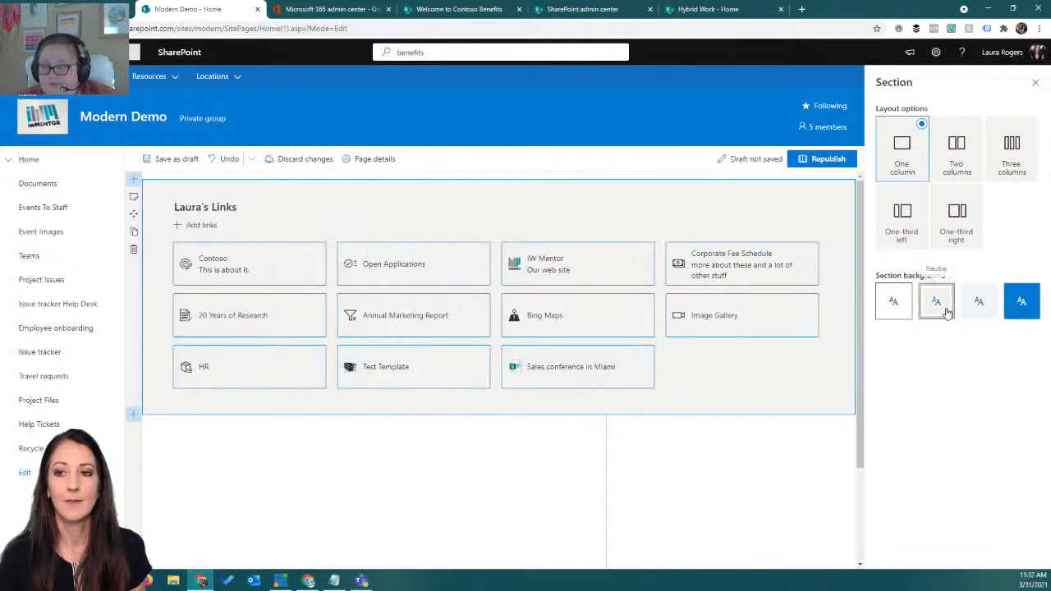
{"action": "left_click", "coordinate": [896, 302]}
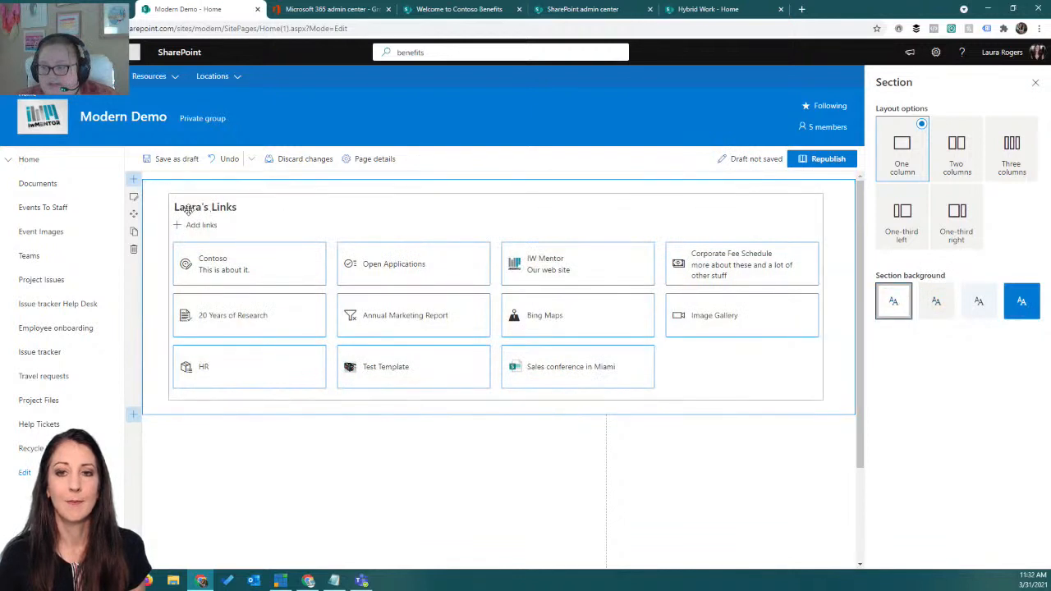
{"action": "left_click", "coordinate": [256, 230]}
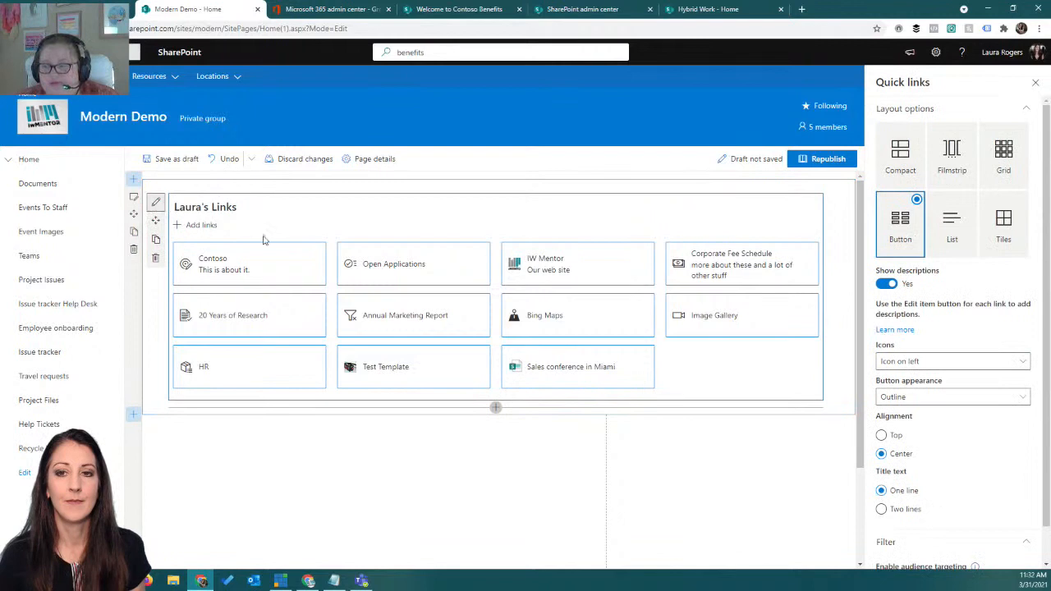
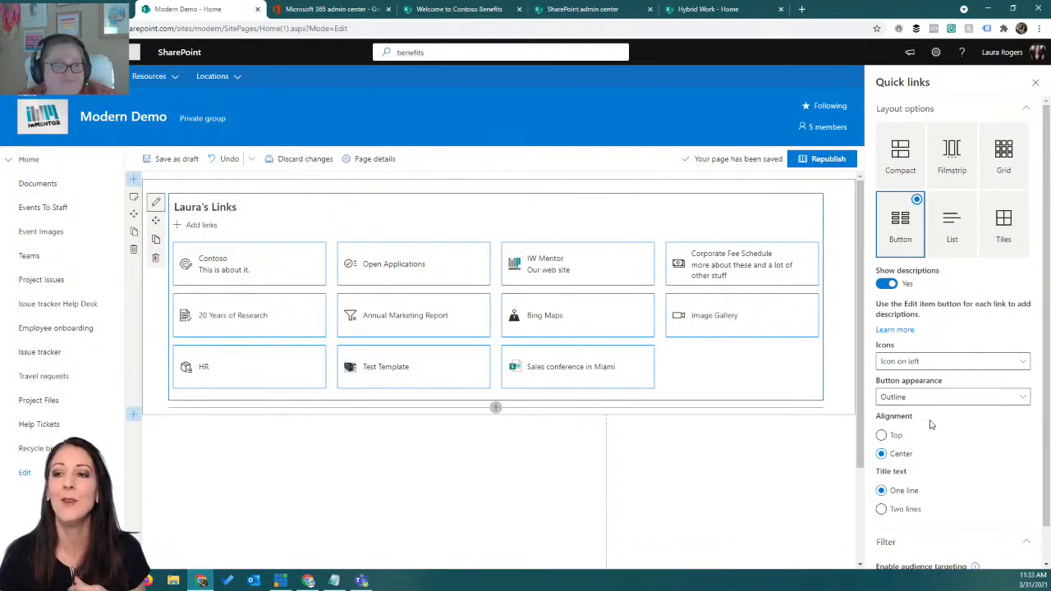
Switch the Quick links web part to the List layout and try its description and icon toggles, leaving both set to No
{"action": "scroll", "coordinate": [931, 423], "scroll_direction": "down", "scroll_amount": 1}
{"action": "scroll", "coordinate": [931, 424], "scroll_direction": "up", "scroll_amount": 2}
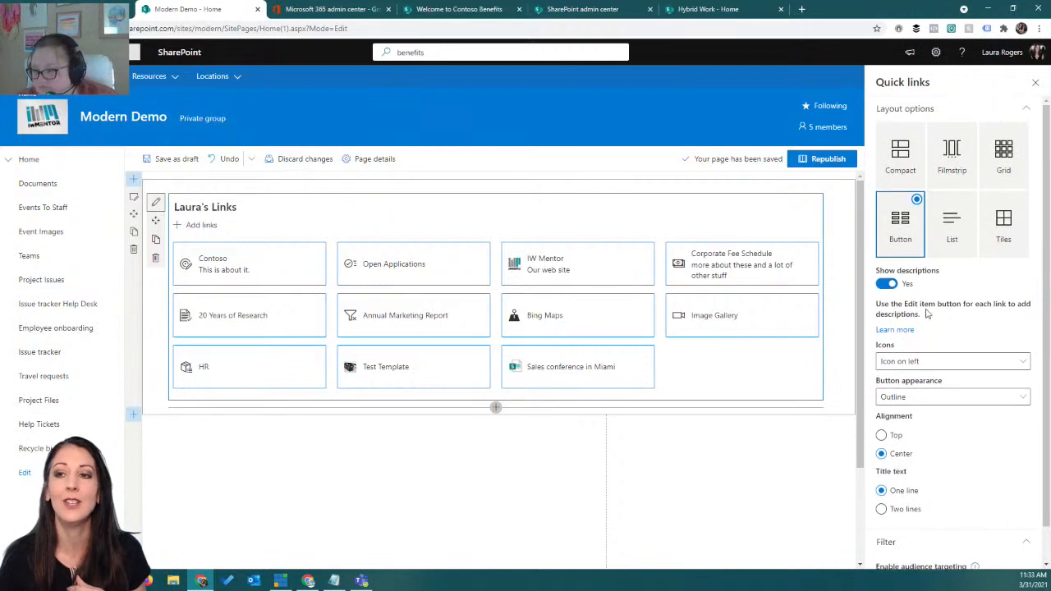
{"action": "left_click", "coordinate": [953, 239]}
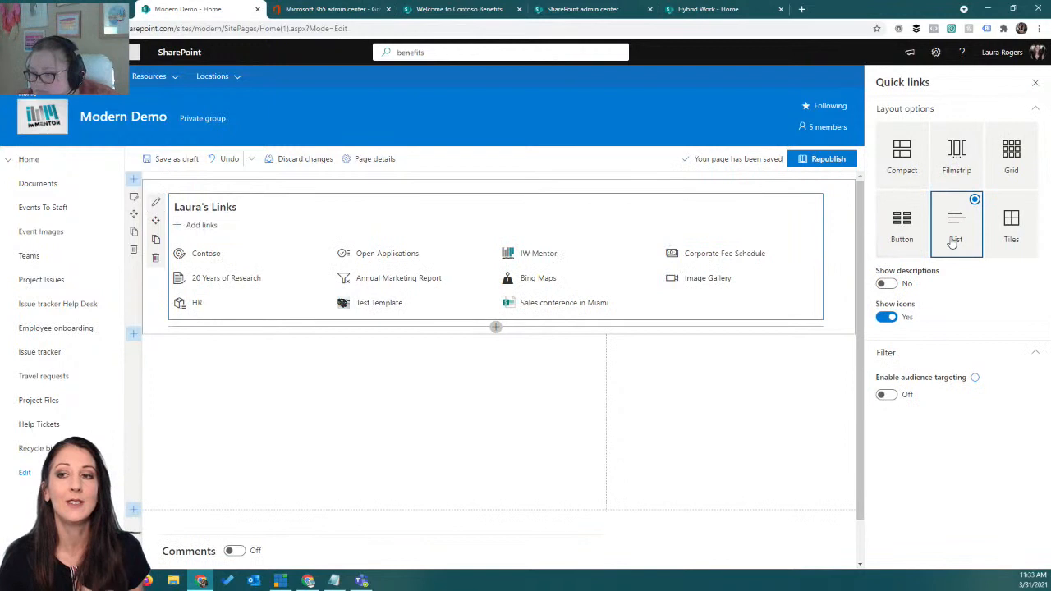
{"action": "left_click", "coordinate": [886, 284]}
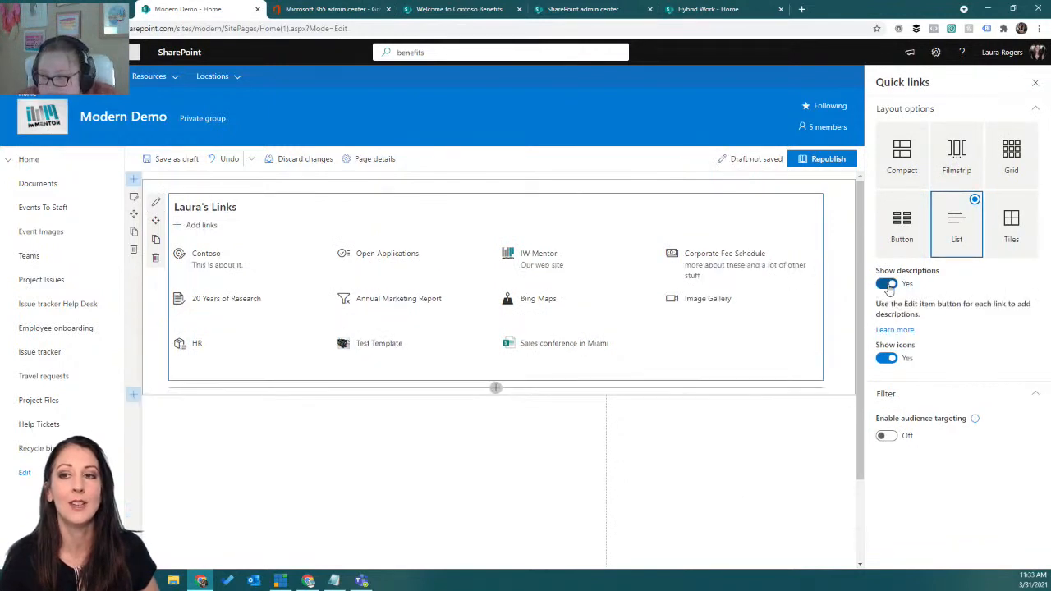
{"action": "left_click", "coordinate": [887, 284]}
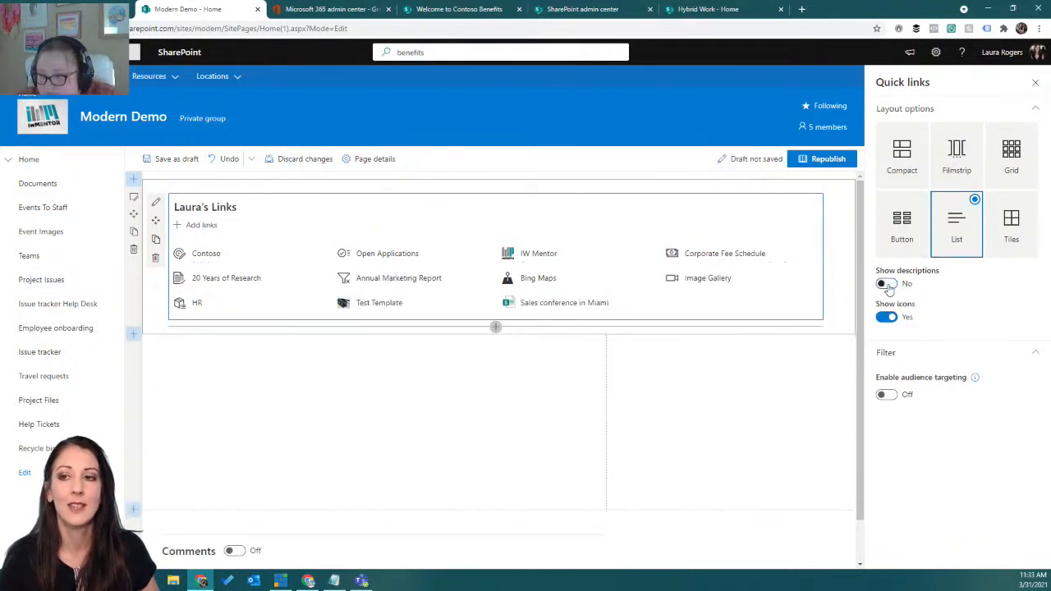
{"action": "left_click", "coordinate": [887, 320]}
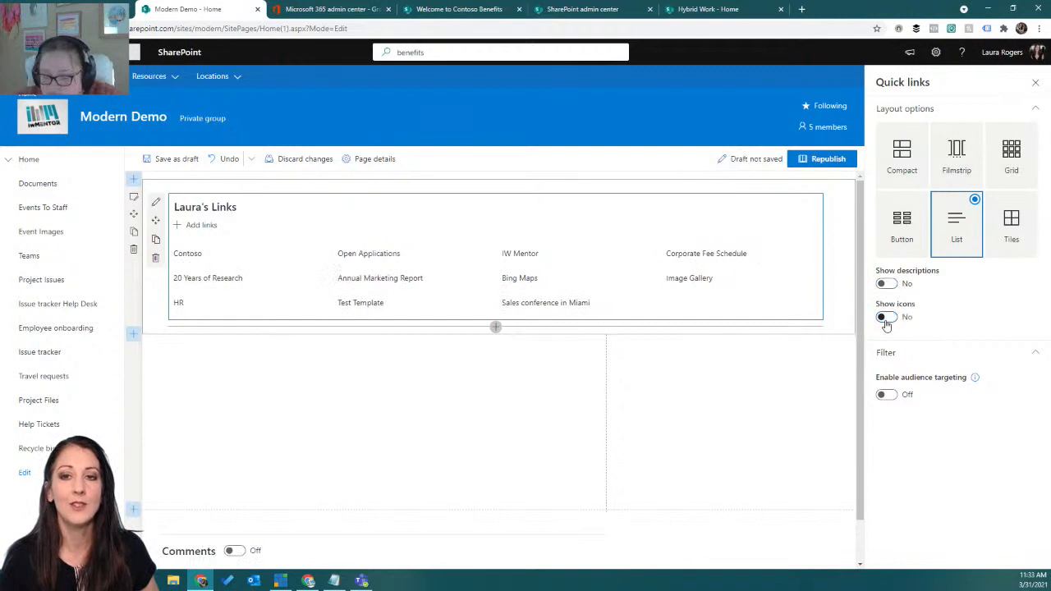
{"action": "left_click", "coordinate": [886, 319]}
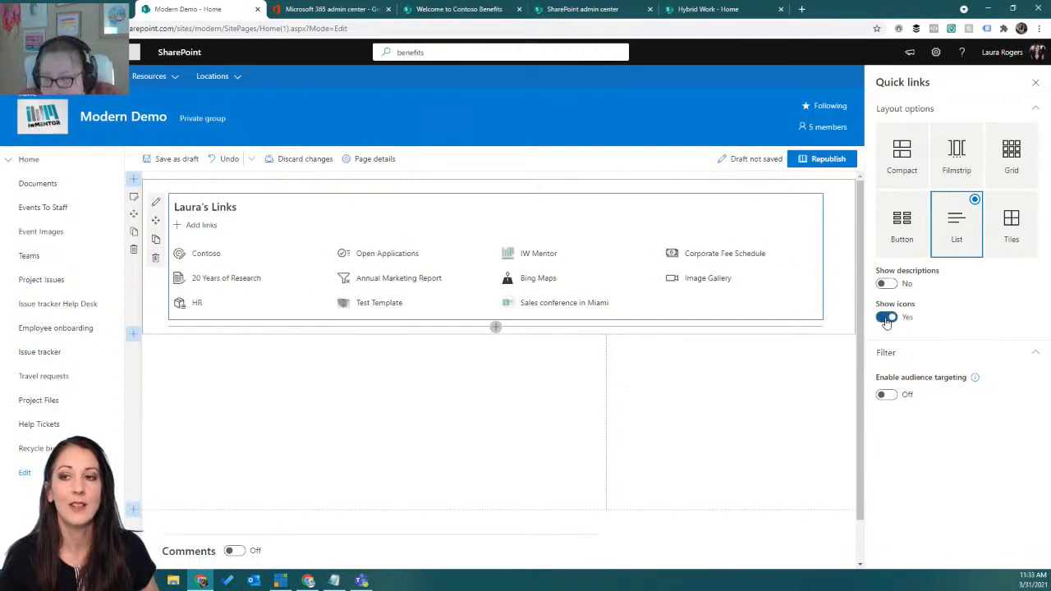
{"action": "left_click", "coordinate": [886, 319]}
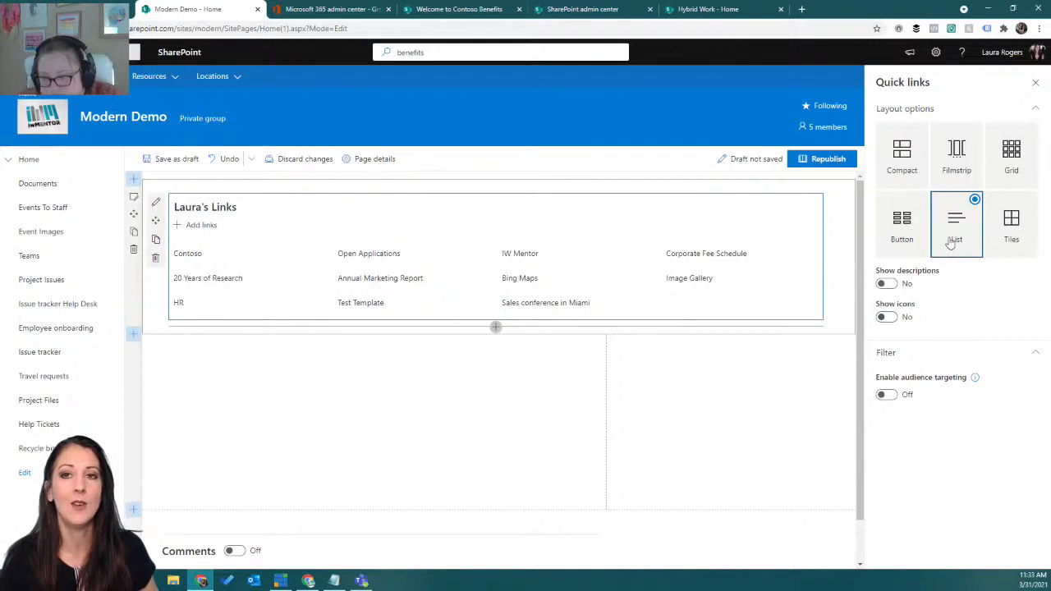
Examine the plain text link lists on the Welcome to Contoso Benefits page, and return to the Modern Demo page being edited
{"action": "left_click", "coordinate": [460, 9]}
{"action": "left_click", "coordinate": [582, 334]}
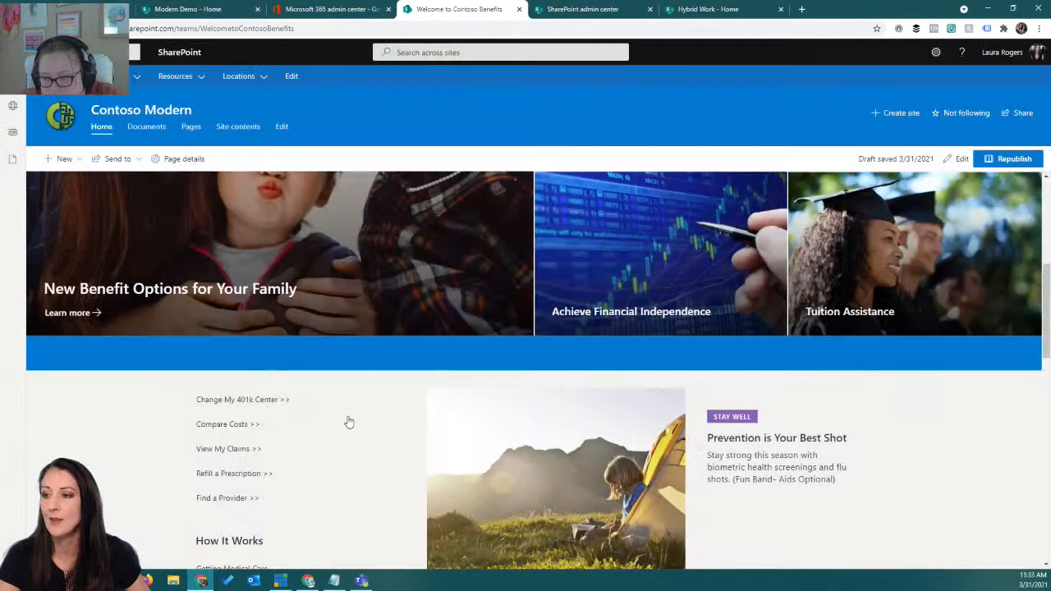
{"action": "scroll", "coordinate": [347, 422], "scroll_direction": "down", "scroll_amount": 3}
{"action": "scroll", "coordinate": [258, 276], "scroll_direction": "down", "scroll_amount": 2}
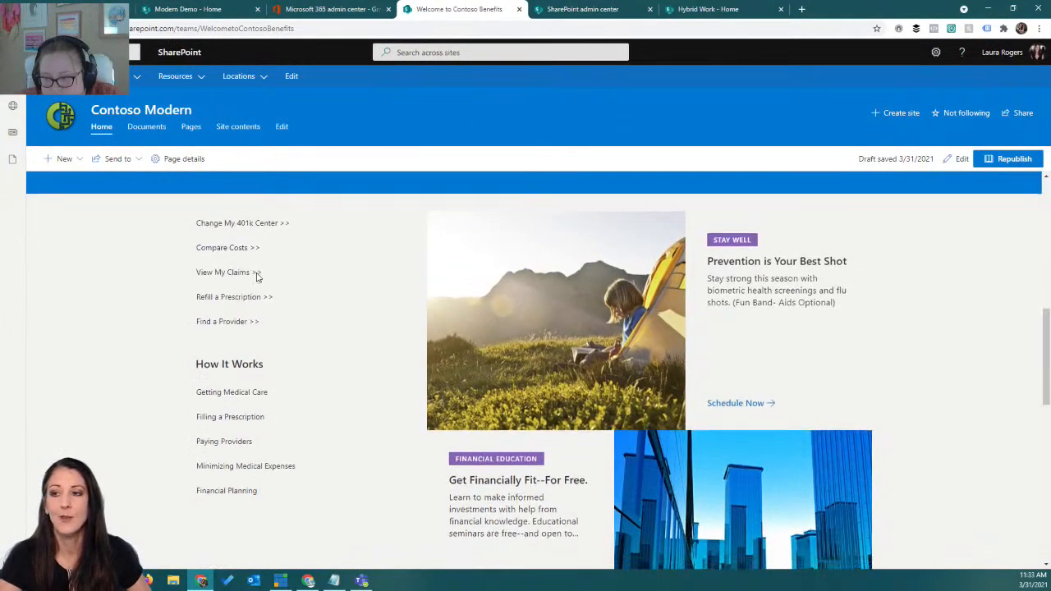
{"action": "scroll", "coordinate": [270, 333], "scroll_direction": "up", "scroll_amount": 2}
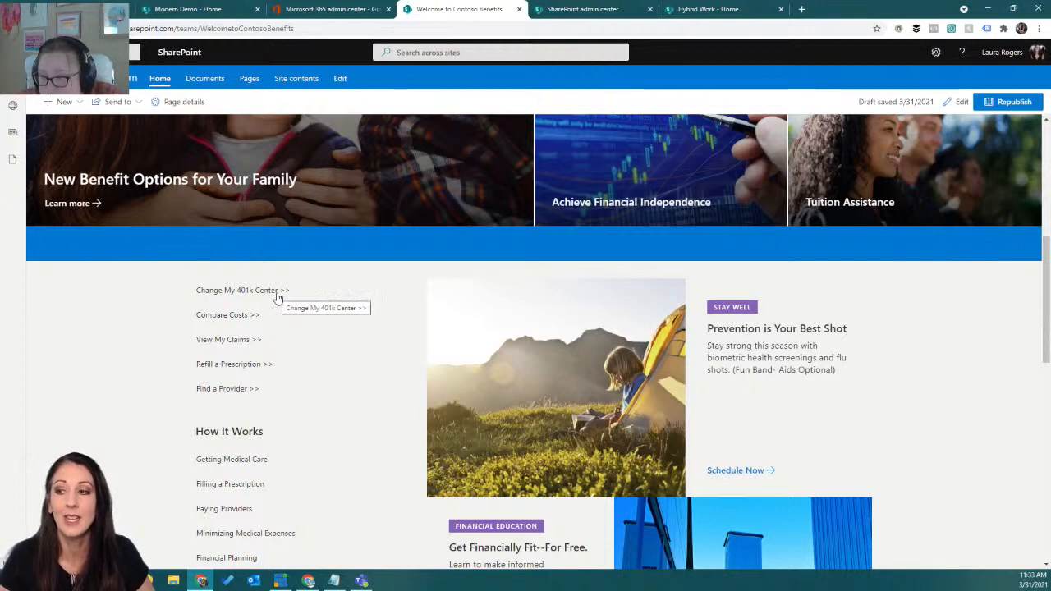
{"action": "left_click", "coordinate": [720, 9]}
{"action": "left_click", "coordinate": [595, 9]}
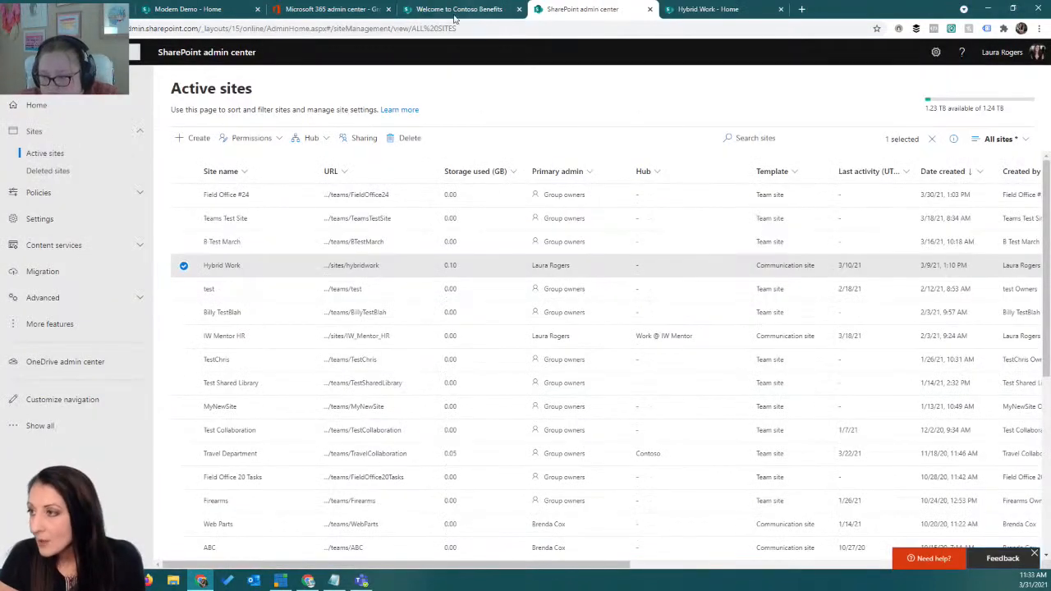
{"action": "left_click", "coordinate": [213, 9]}
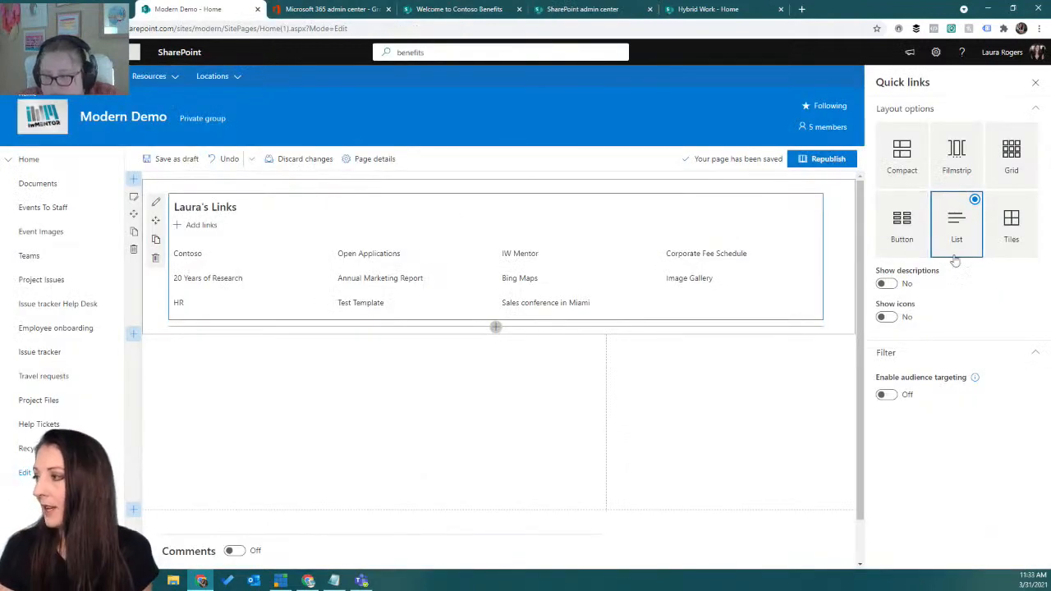
Switch the Quick links web part to the Tiles layout and try icon sizes Small, Medium, Large, Extra large and Fill space
{"action": "left_click", "coordinate": [1012, 236]}
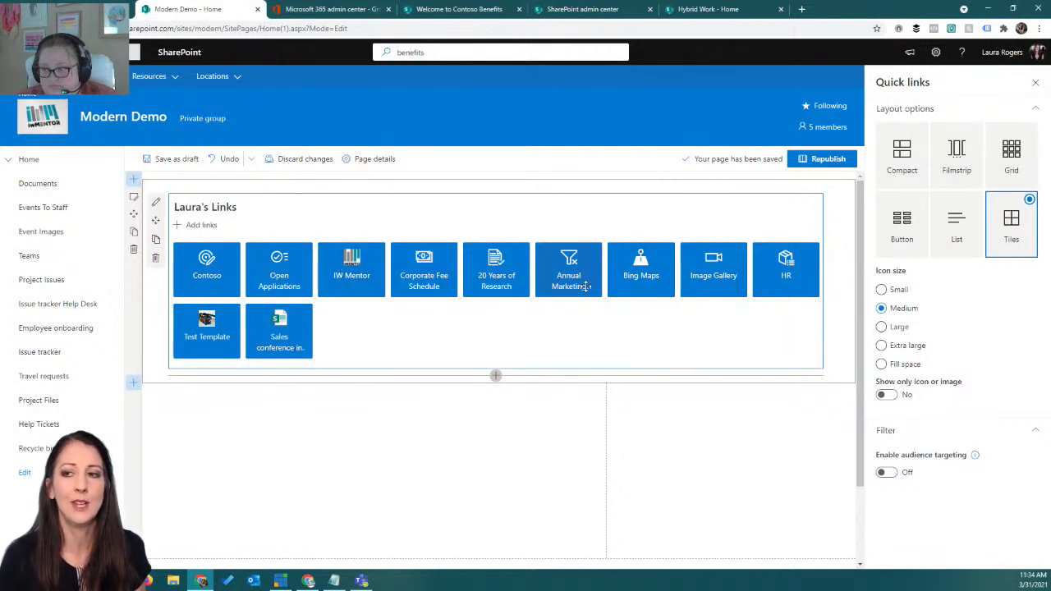
{"action": "left_click", "coordinate": [882, 290]}
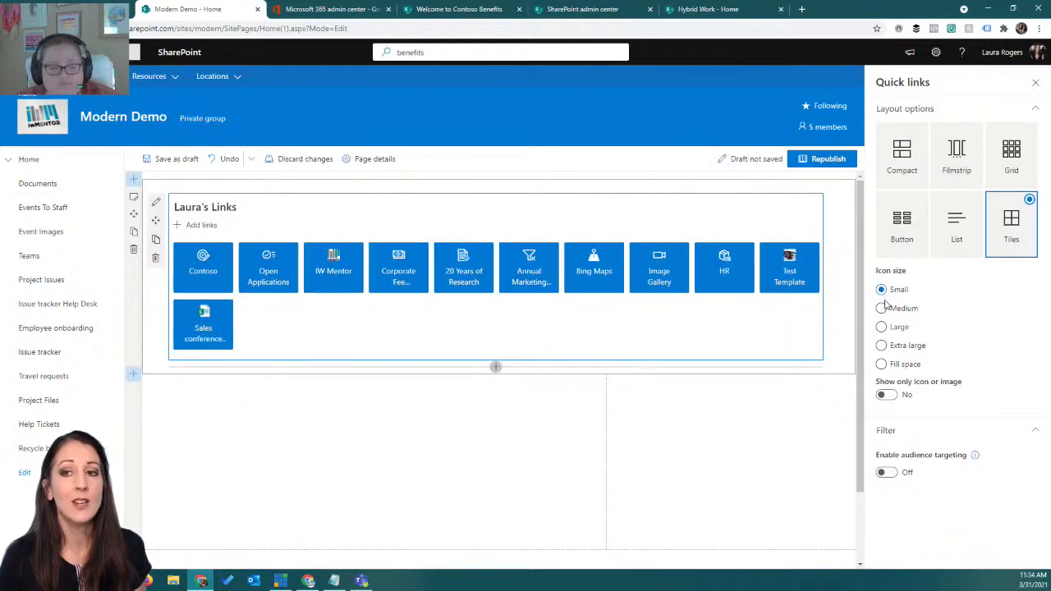
{"action": "left_click", "coordinate": [882, 310]}
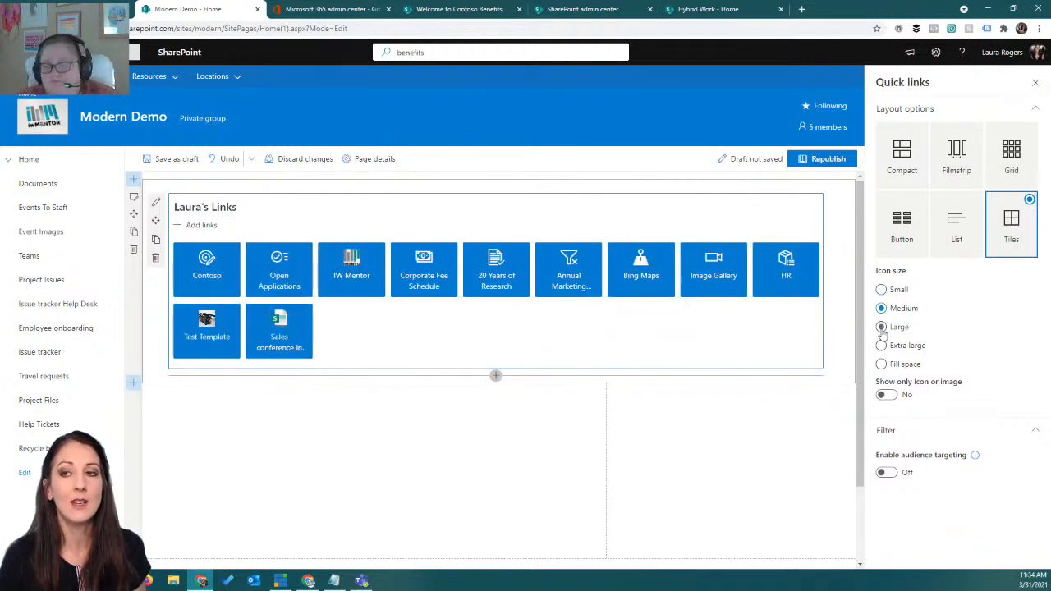
{"action": "left_click", "coordinate": [881, 327]}
{"action": "left_click", "coordinate": [882, 346]}
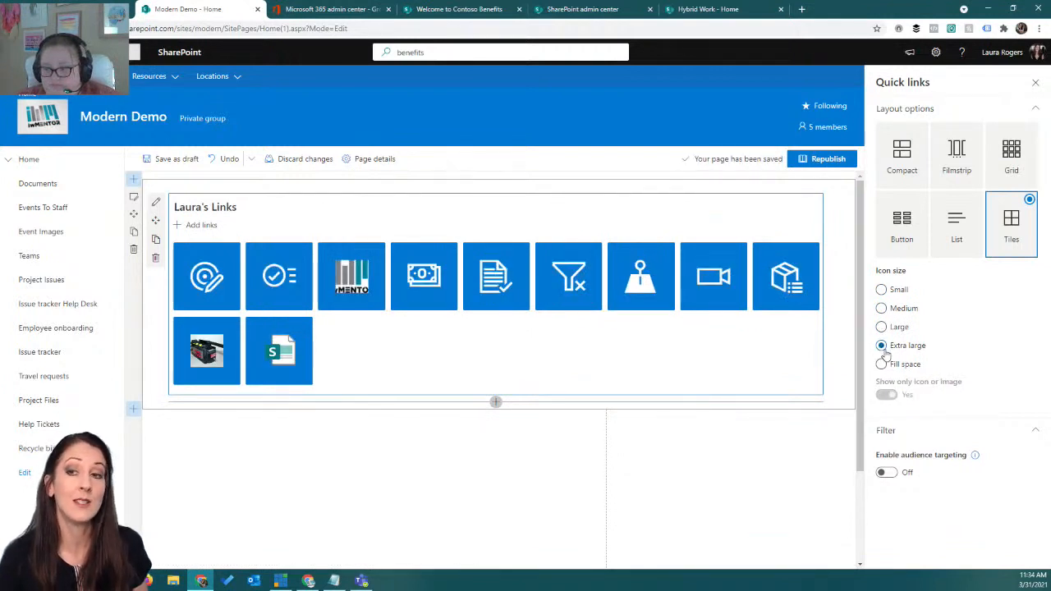
{"action": "left_click", "coordinate": [882, 365]}
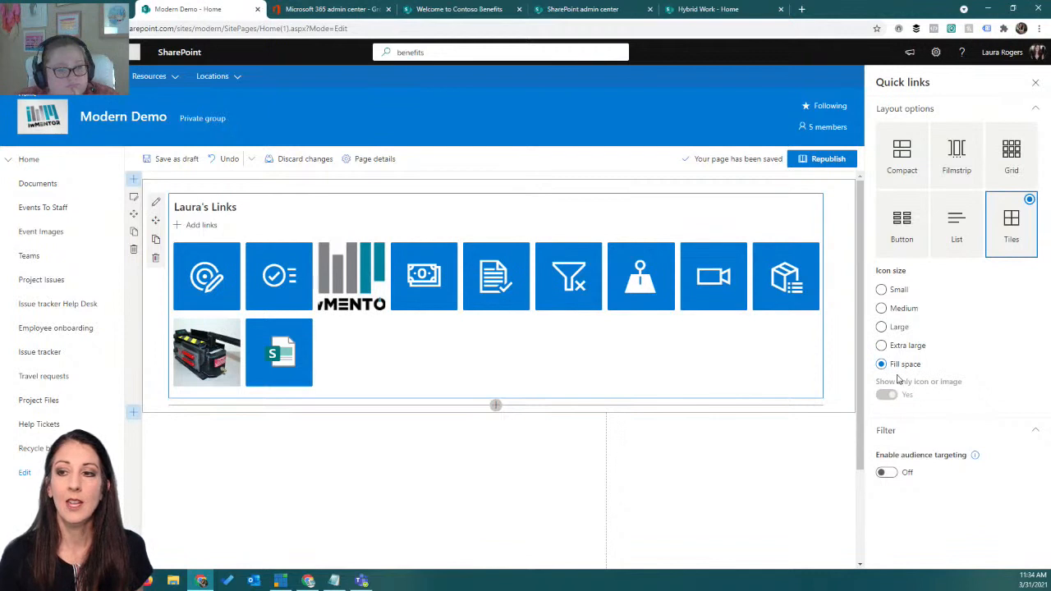
Compare icon-only and titled tiles at different sizes, ending with Large icons and Show only icon or image set to Yes
{"action": "left_click", "coordinate": [882, 290]}
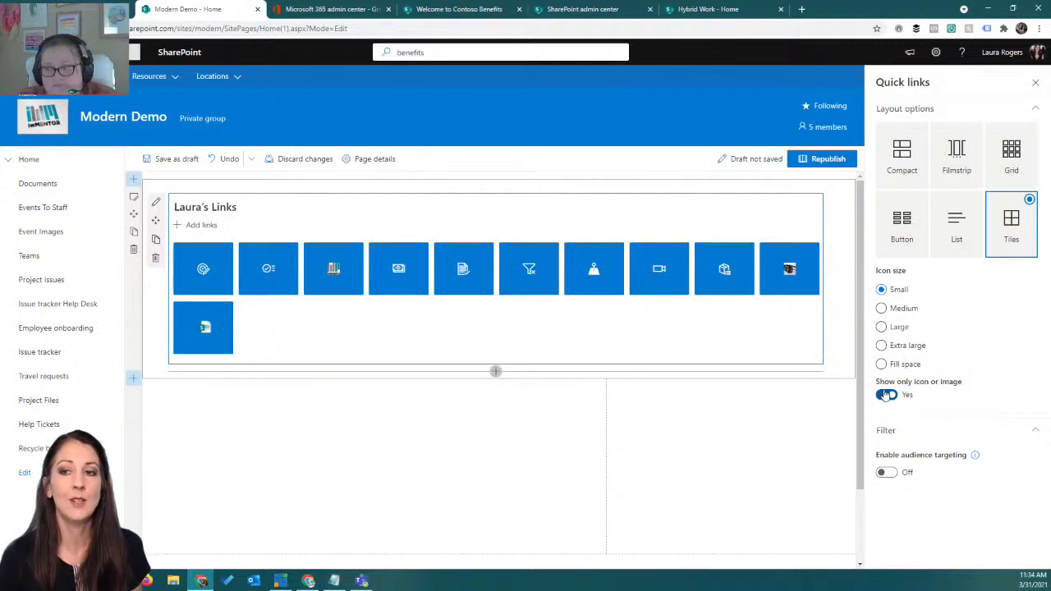
{"action": "left_click", "coordinate": [887, 395]}
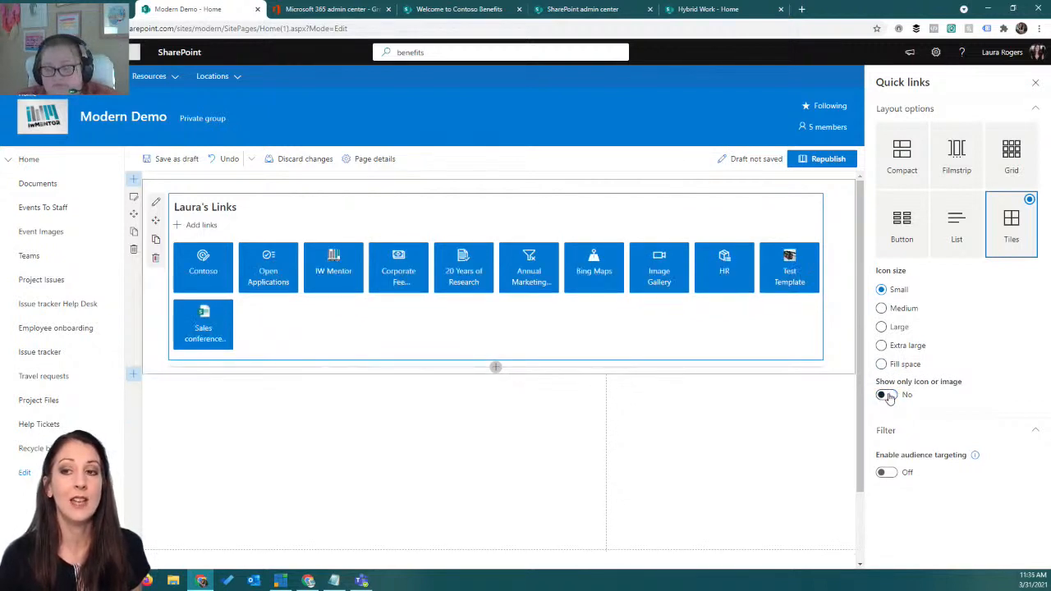
{"action": "left_click", "coordinate": [881, 345]}
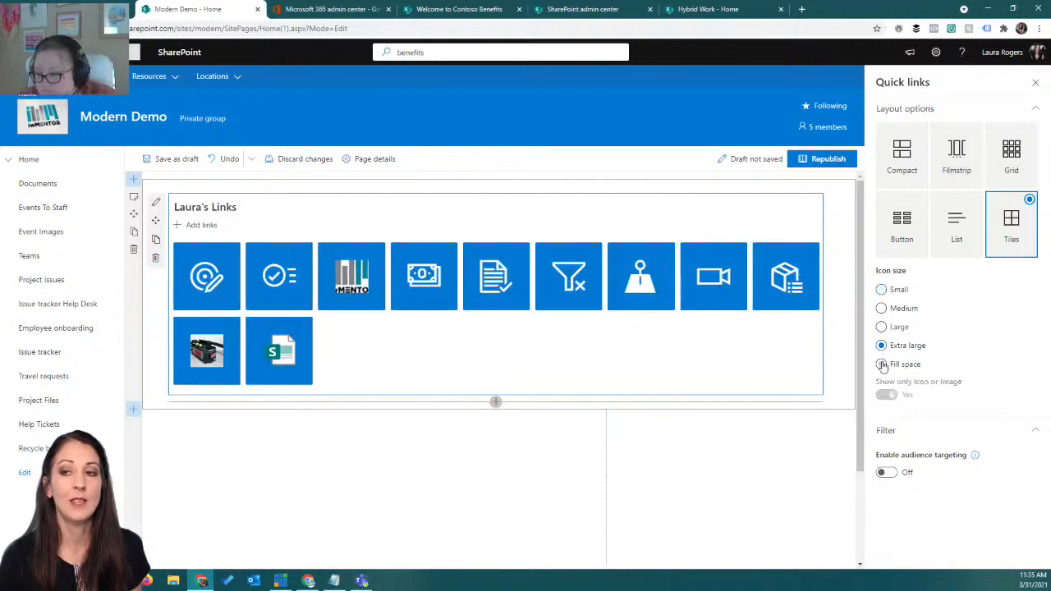
{"action": "left_click", "coordinate": [881, 364]}
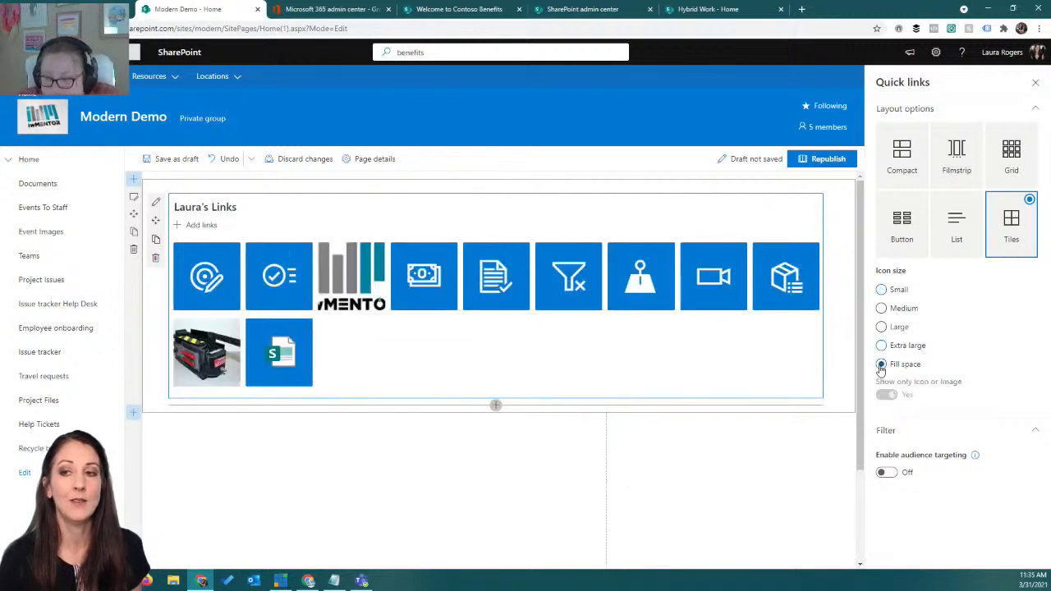
{"action": "left_click", "coordinate": [881, 327]}
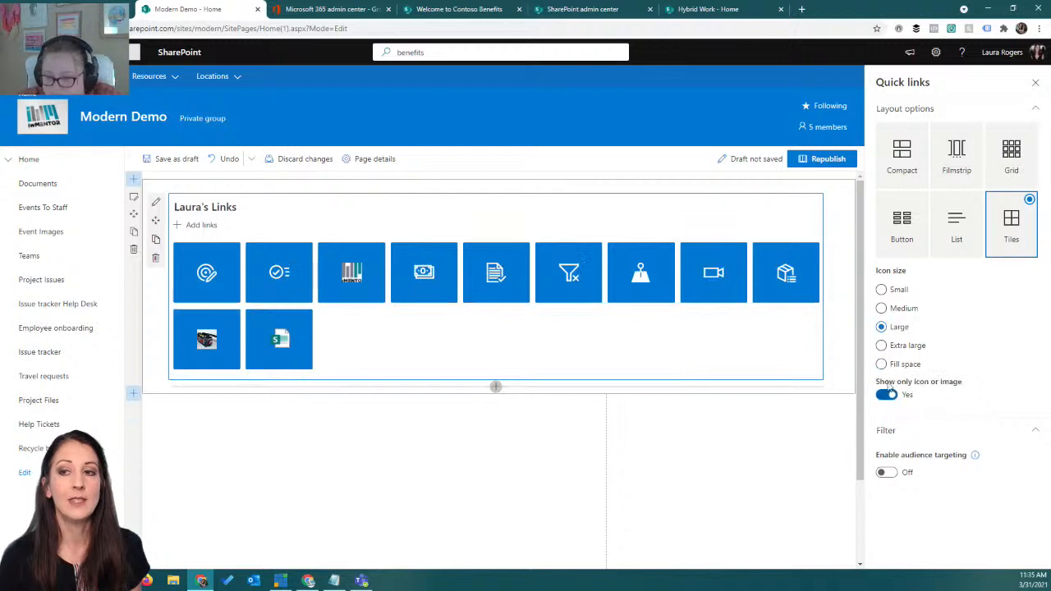
{"action": "left_click", "coordinate": [886, 395]}
{"action": "left_click", "coordinate": [887, 396]}
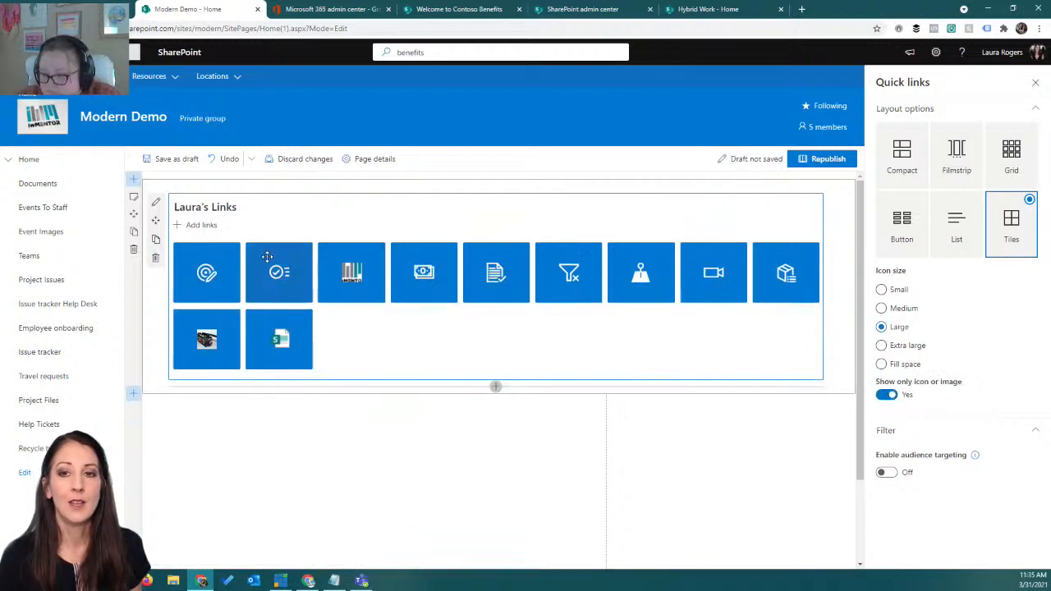
View the Contoso link's own settings, and set the web part's tiles to Small icons with Show only icon or image off
{"action": "mouse_move", "coordinate": [194, 285]}
{"action": "left_click", "coordinate": [188, 289]}
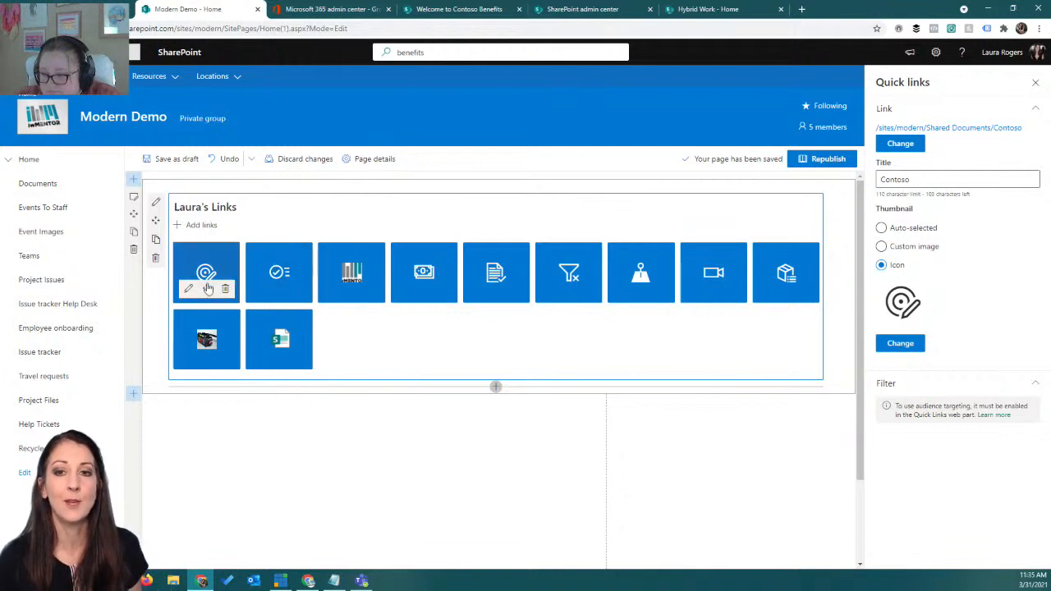
{"action": "left_click", "coordinate": [155, 204]}
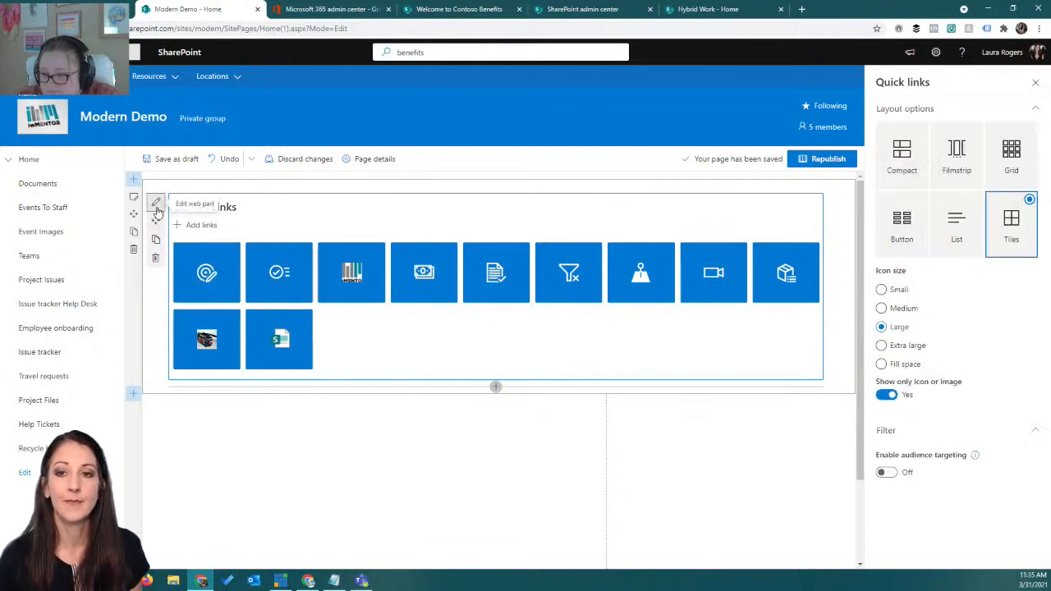
{"action": "left_click", "coordinate": [885, 292]}
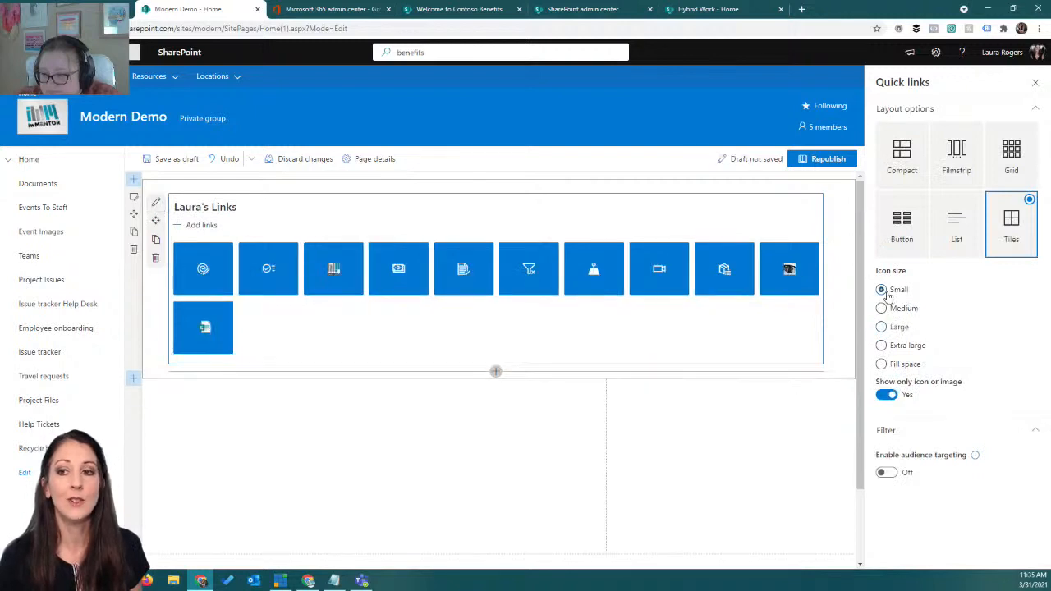
{"action": "left_click", "coordinate": [886, 395]}
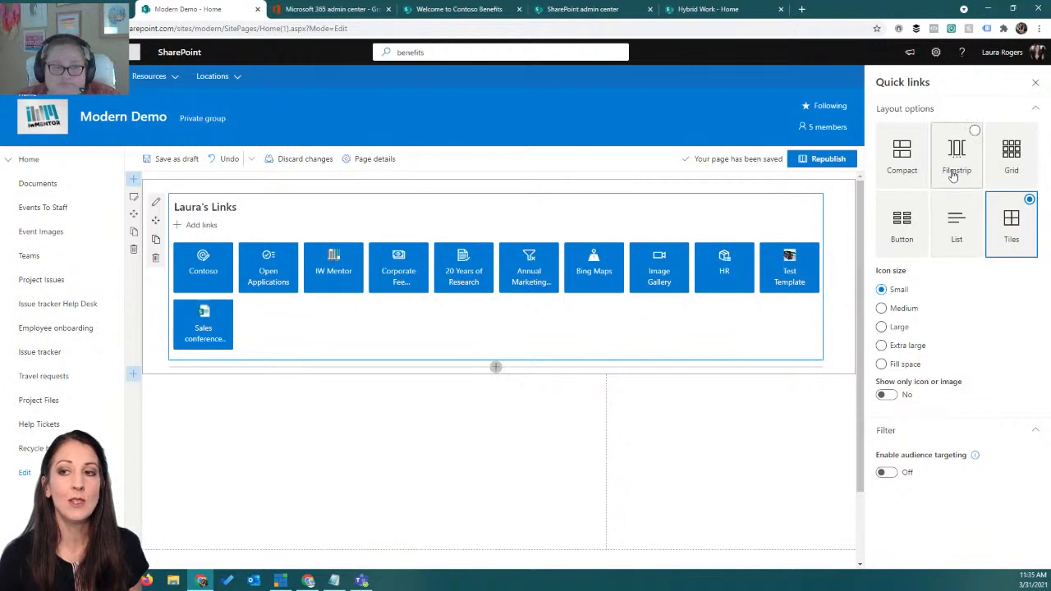
Switch the Quick links web part to the Button layout and toggle Show descriptions, leaving it set to Yes
{"action": "left_click", "coordinate": [902, 218]}
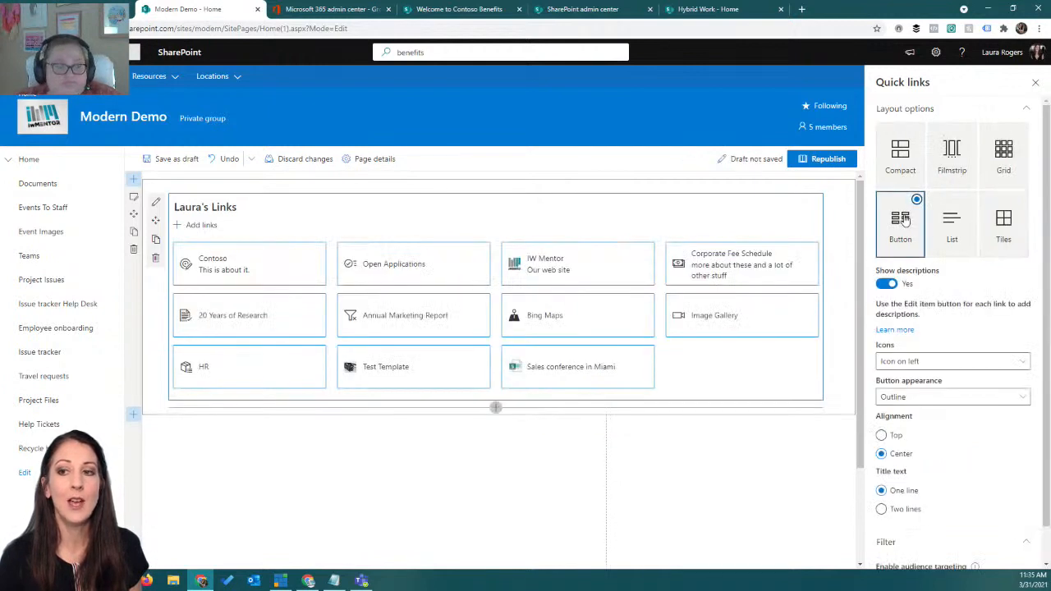
{"action": "scroll", "coordinate": [934, 345], "scroll_direction": "down", "scroll_amount": 1}
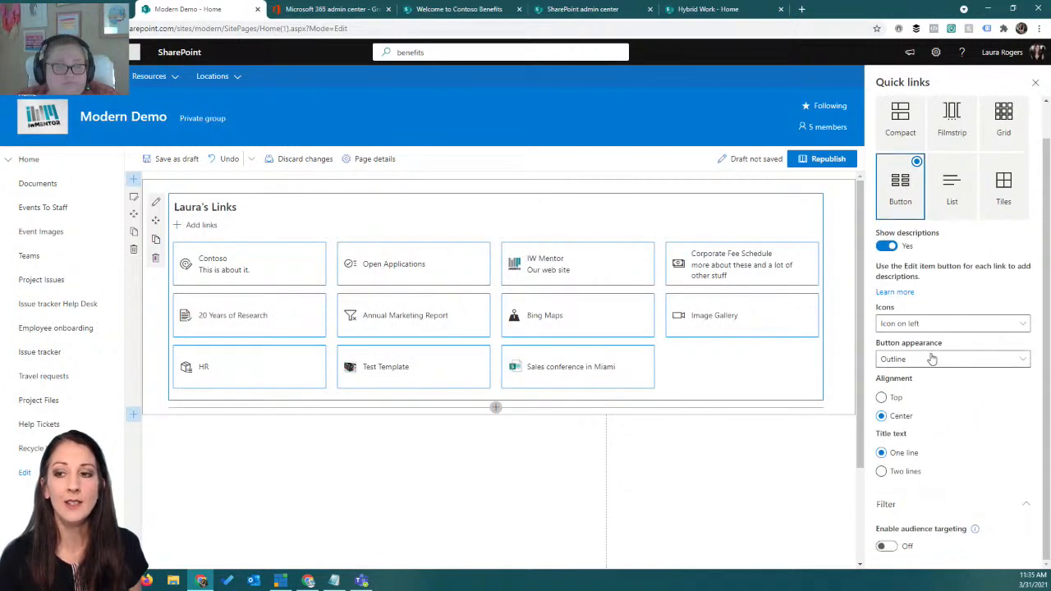
{"action": "scroll", "coordinate": [932, 359], "scroll_direction": "up", "scroll_amount": 1}
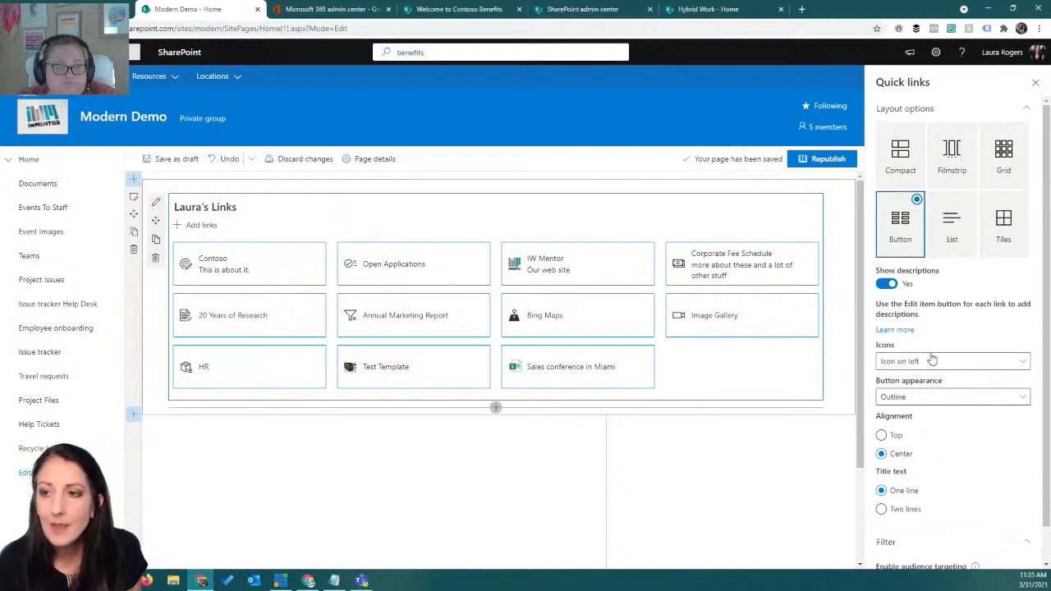
{"action": "left_click", "coordinate": [886, 285]}
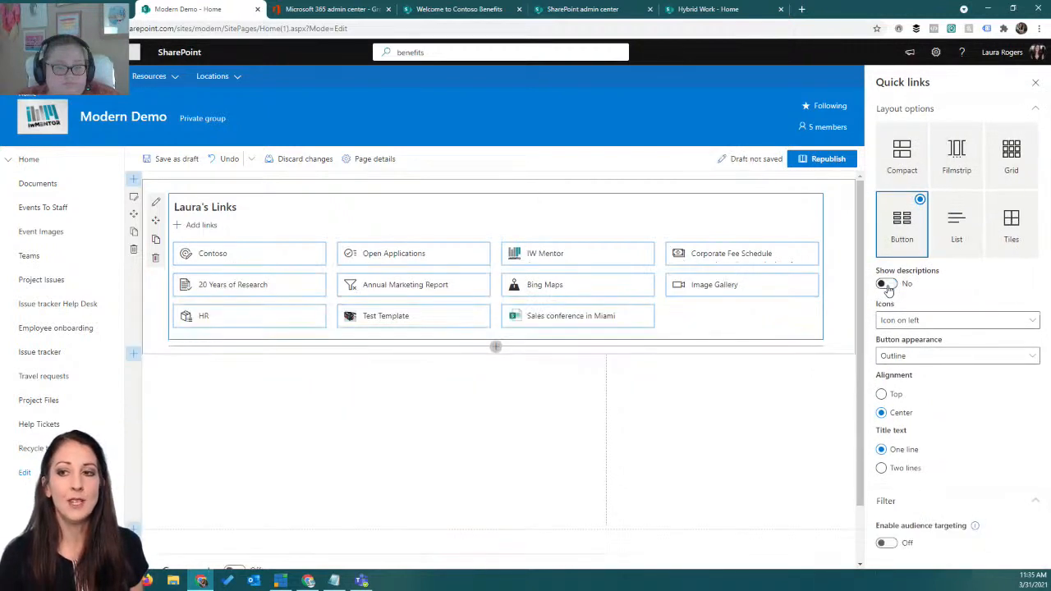
{"action": "left_click", "coordinate": [886, 285]}
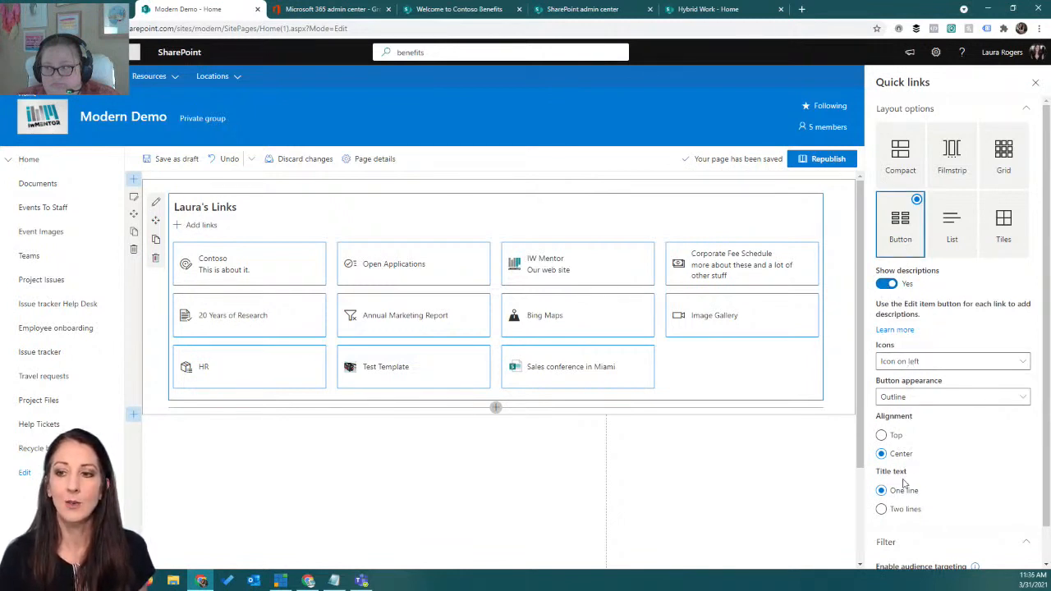
Set the button appearance of the quick links to Fill color
{"action": "left_click", "coordinate": [914, 399]}
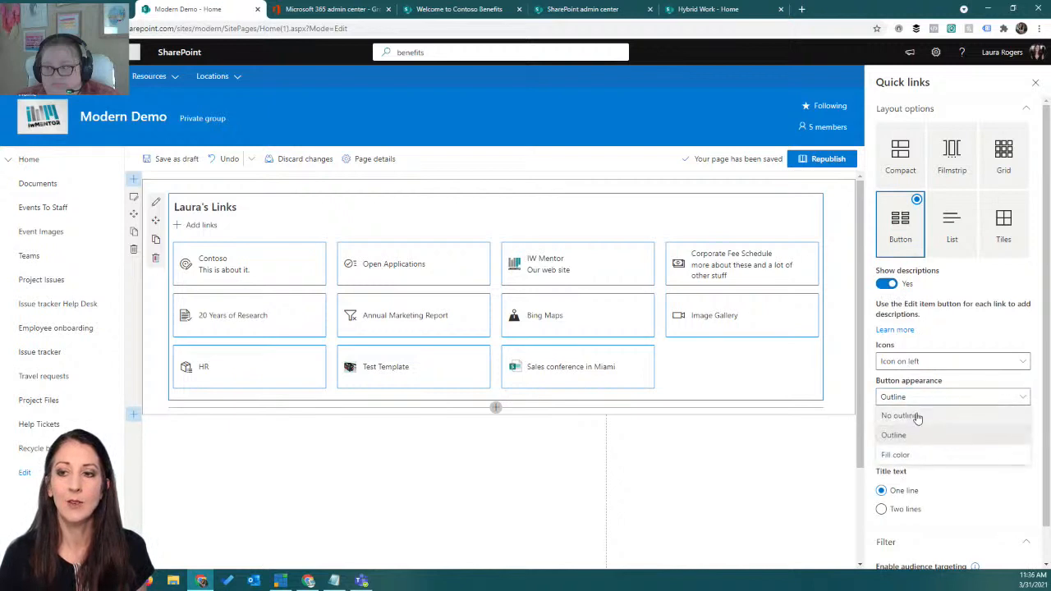
{"action": "left_click", "coordinate": [914, 456]}
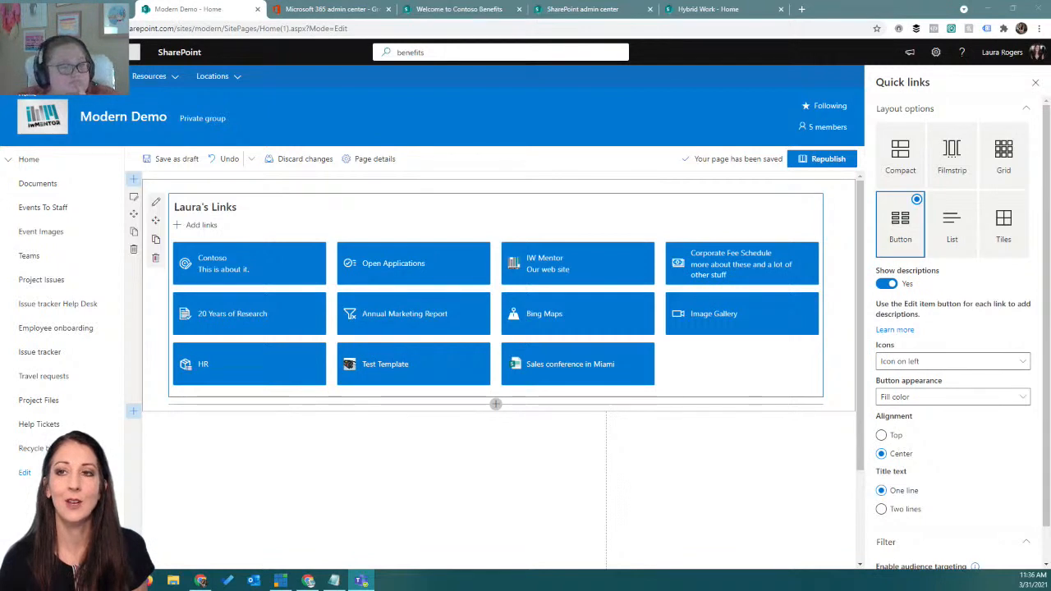
{"action": "key", "text": "alt+Tab"}
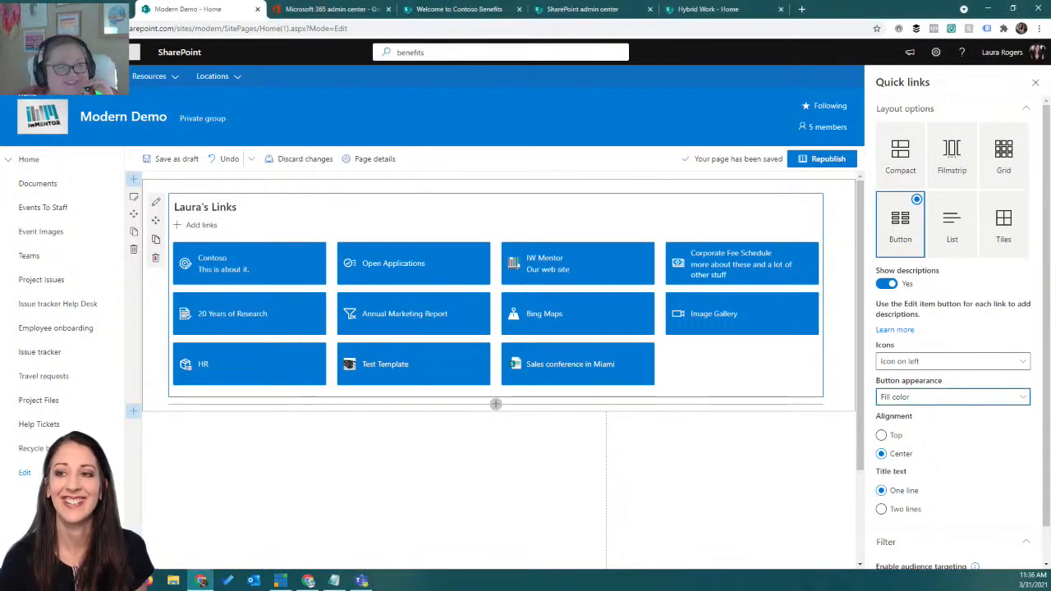
Turn off descriptions for the button-style quick links and move the web part into the one-third column of the section below
{"action": "key", "text": "alt+Tab"}
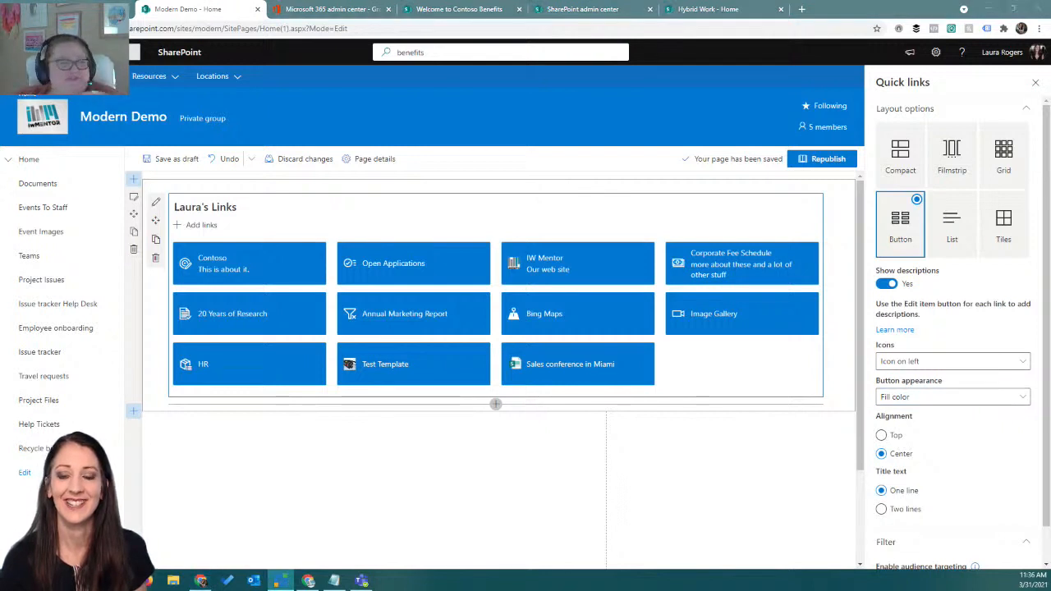
{"action": "key", "text": "alt+Tab"}
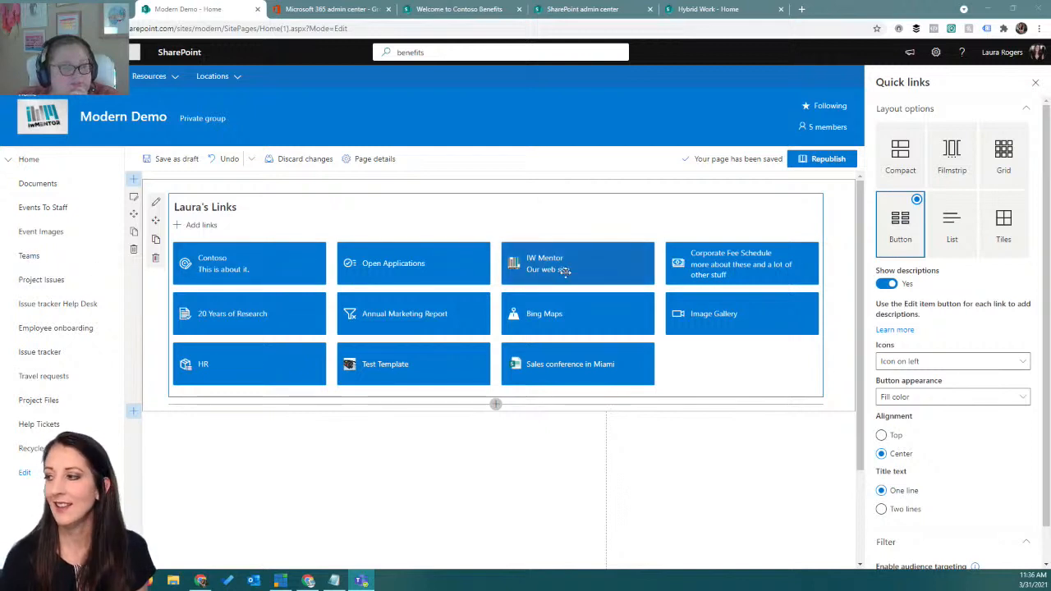
{"action": "left_click", "coordinate": [886, 284]}
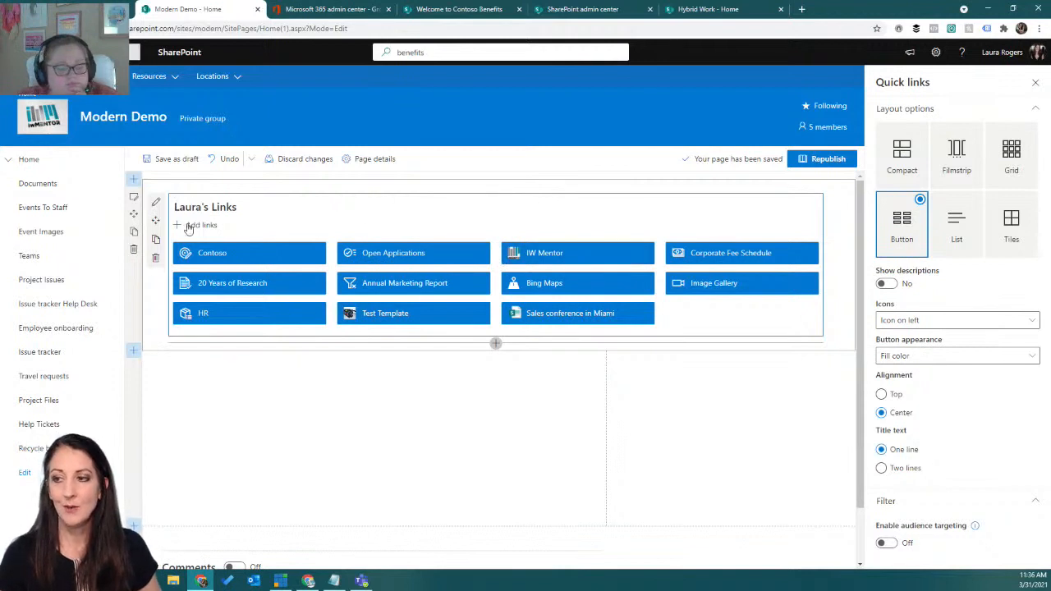
{"action": "left_click_drag", "start_coordinate": [154, 220], "coordinate": [654, 374]}
{"action": "left_click_drag", "start_coordinate": [860, 328], "coordinate": [875, 425]}
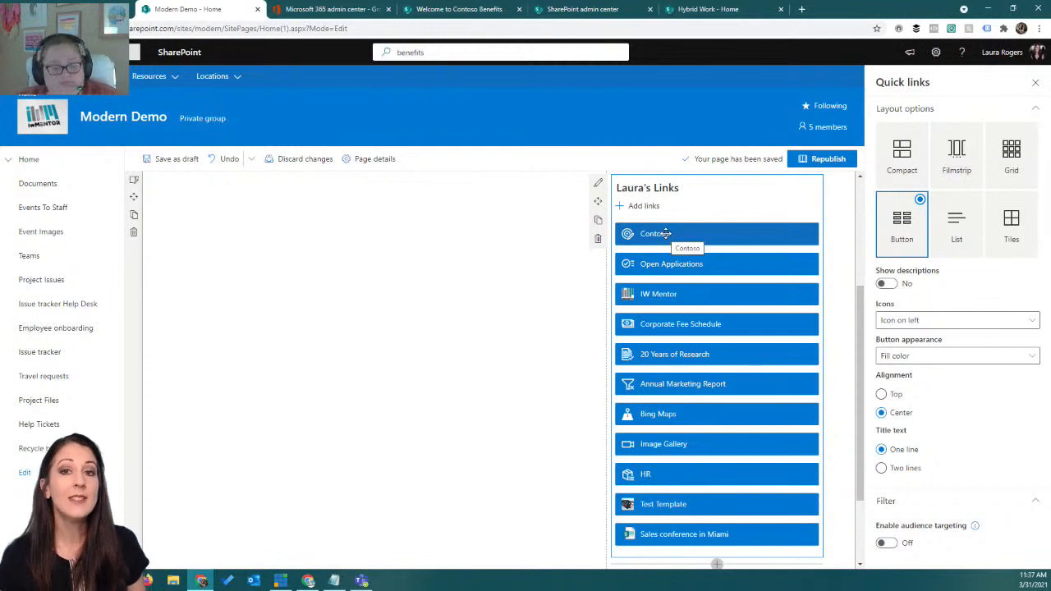
Insert a three-column section at the page's start, above the empty one-column section
{"action": "scroll", "coordinate": [666, 233], "scroll_direction": "up", "scroll_amount": 3}
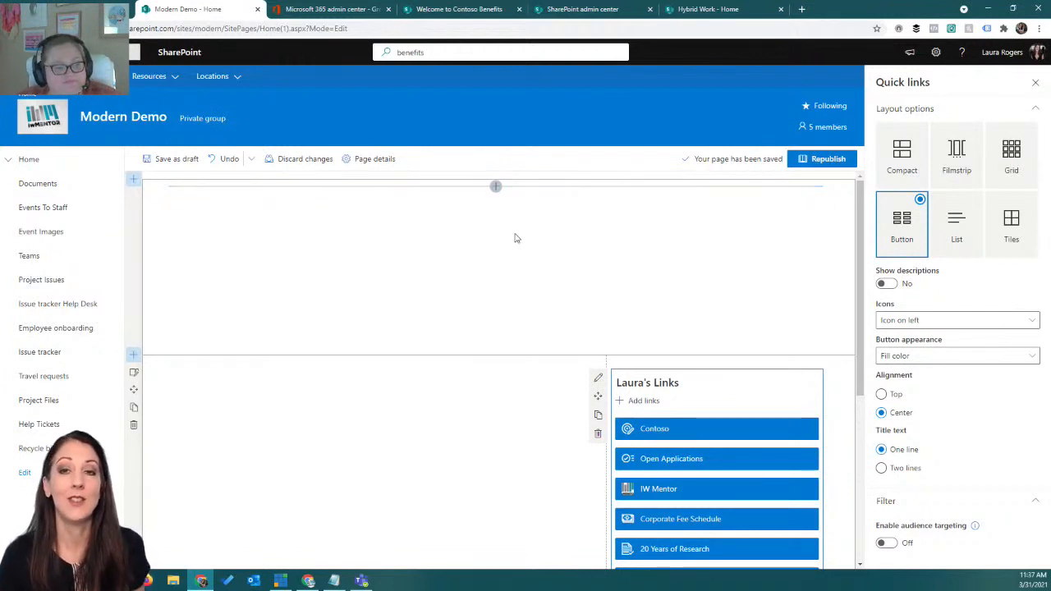
{"action": "scroll", "coordinate": [515, 238], "scroll_direction": "down", "scroll_amount": 5}
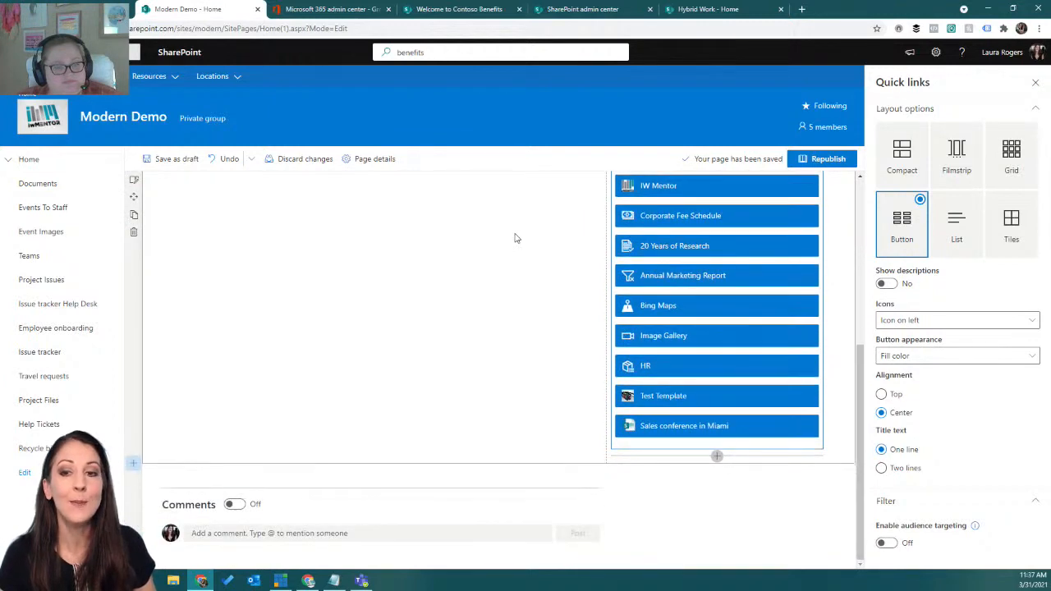
{"action": "scroll", "coordinate": [514, 238], "scroll_direction": "up", "scroll_amount": 4}
{"action": "scroll", "coordinate": [514, 239], "scroll_direction": "up", "scroll_amount": 1}
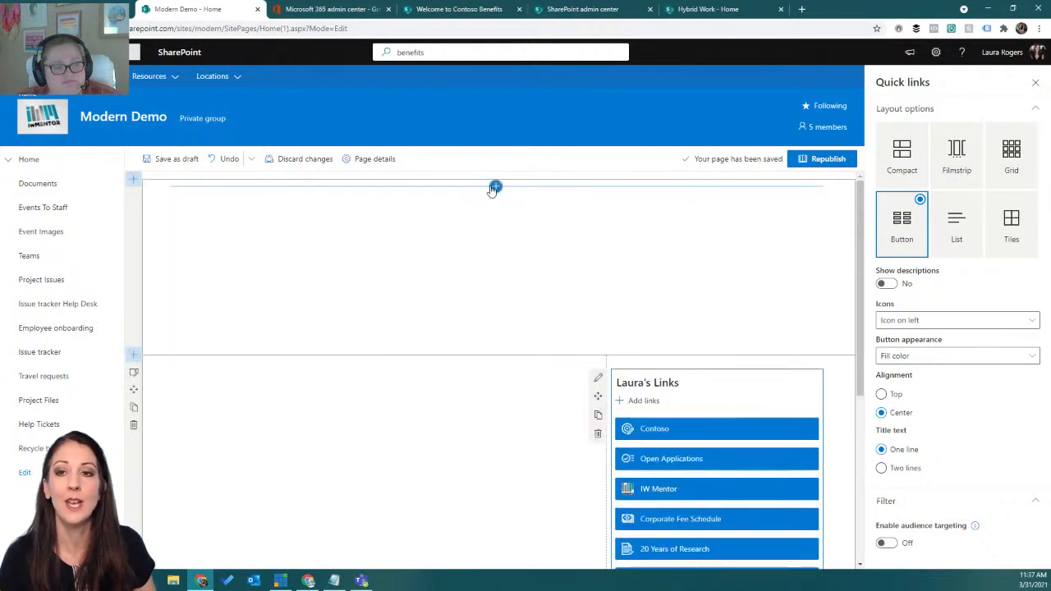
{"action": "left_click", "coordinate": [496, 188]}
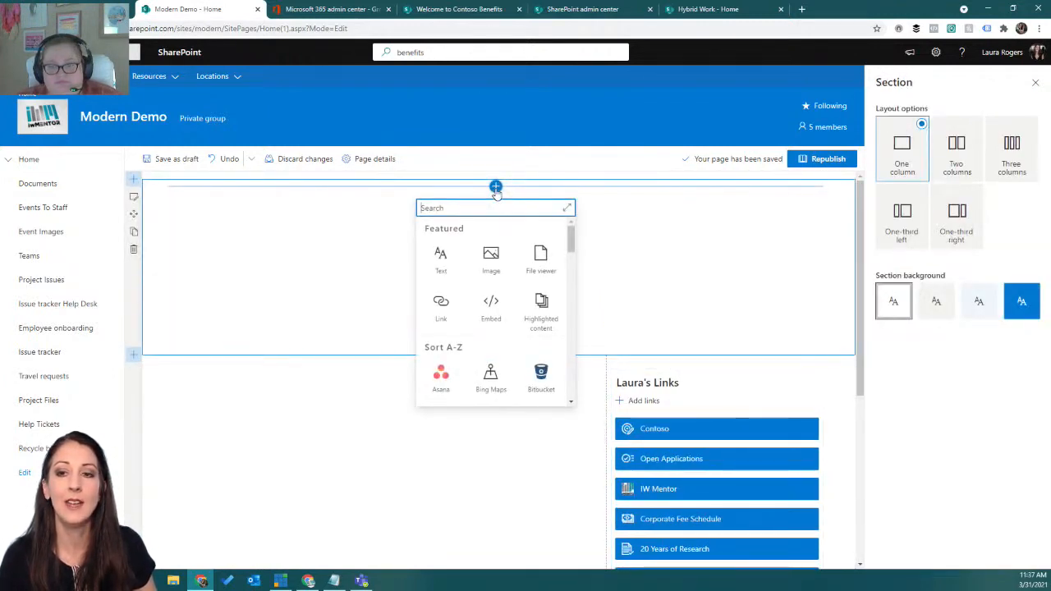
{"action": "left_click", "coordinate": [130, 184]}
{"action": "left_click", "coordinate": [128, 182]}
{"action": "left_click", "coordinate": [282, 212]}
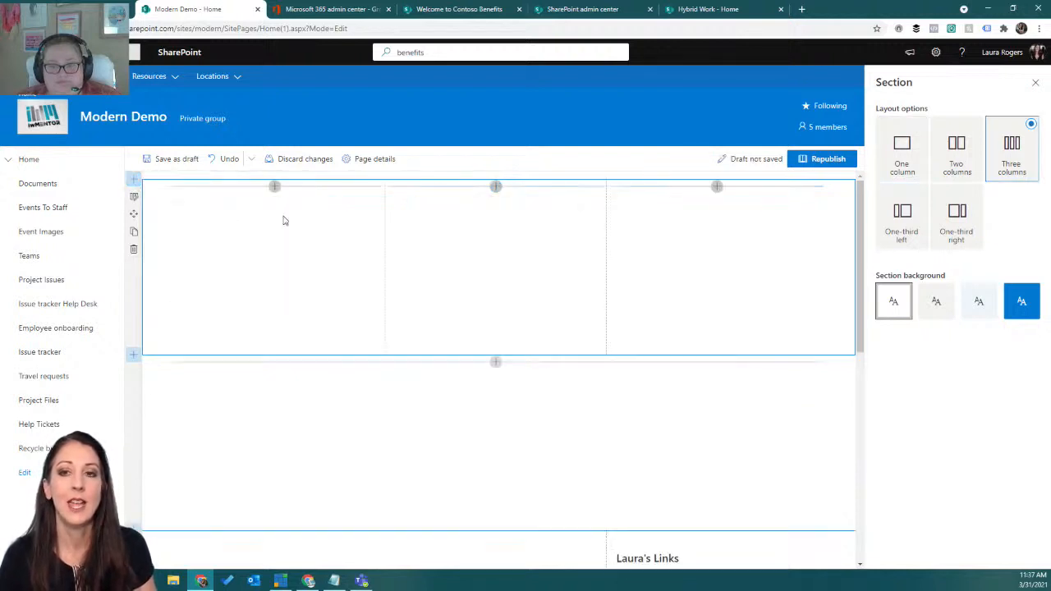
Add an empty Quick links web part to each column of the three-column section
{"action": "left_click", "coordinate": [274, 188]}
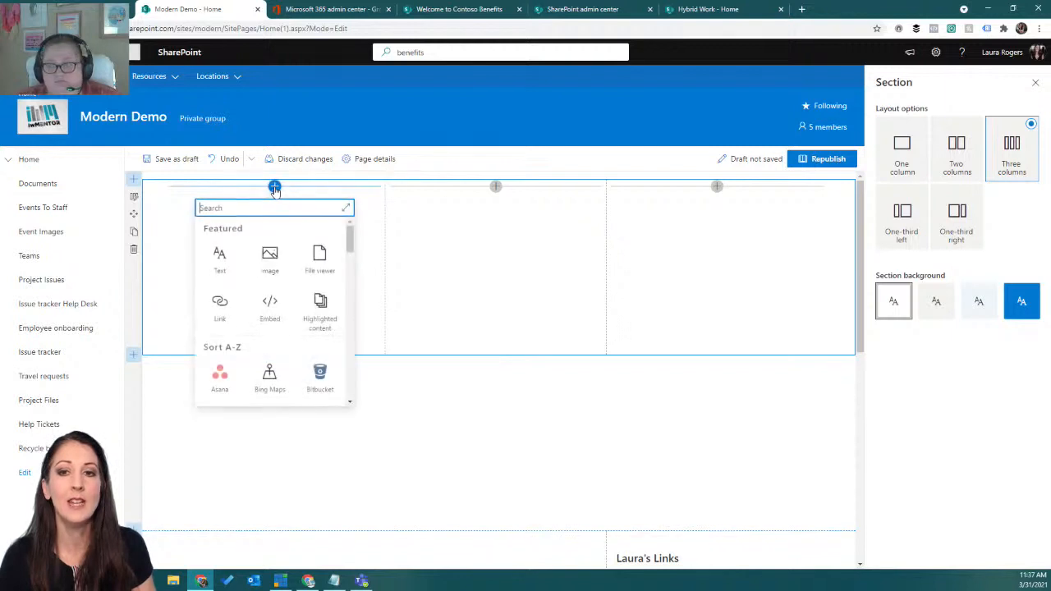
{"action": "type", "text": "q"}
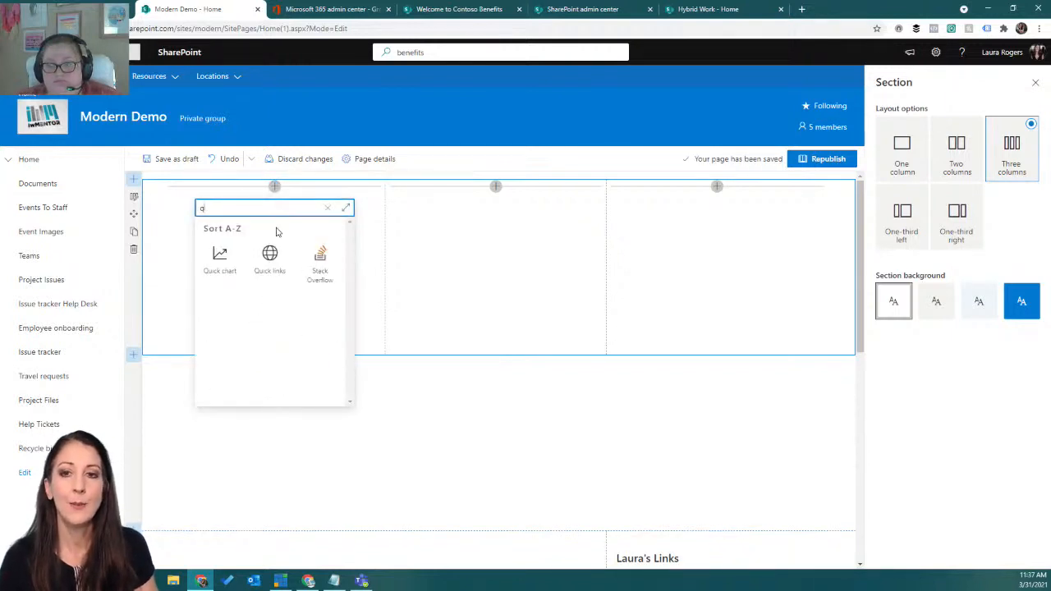
{"action": "left_click", "coordinate": [270, 254]}
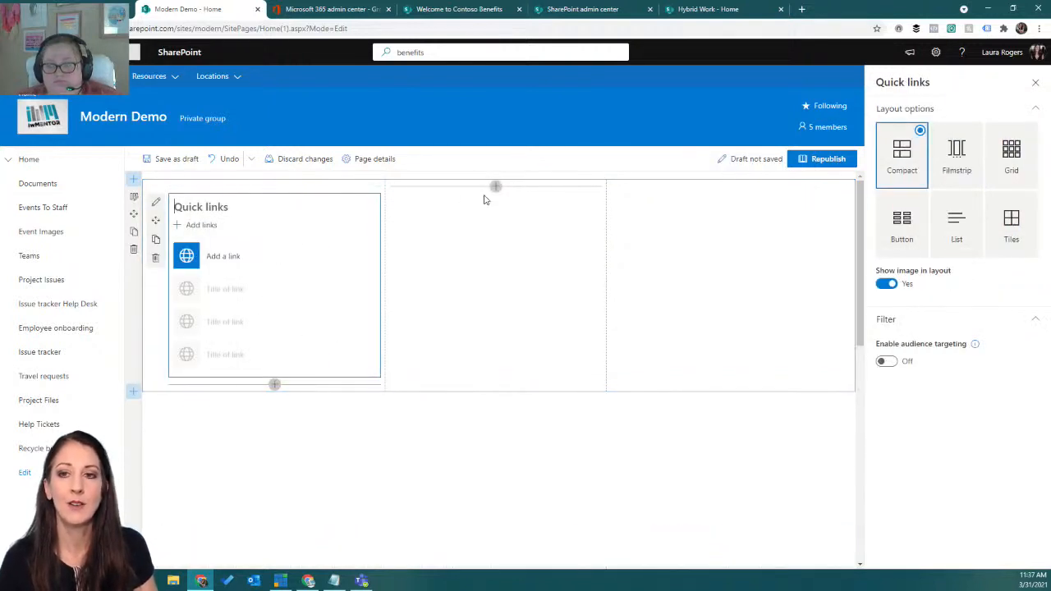
{"action": "left_click", "coordinate": [495, 187]}
{"action": "type", "text": "q"}
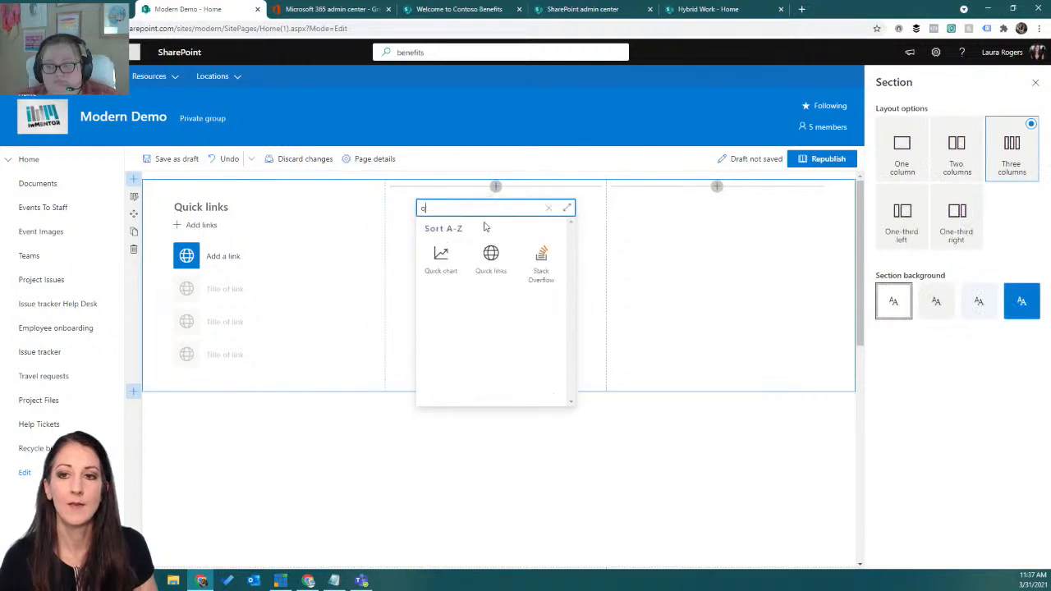
{"action": "left_click", "coordinate": [491, 256]}
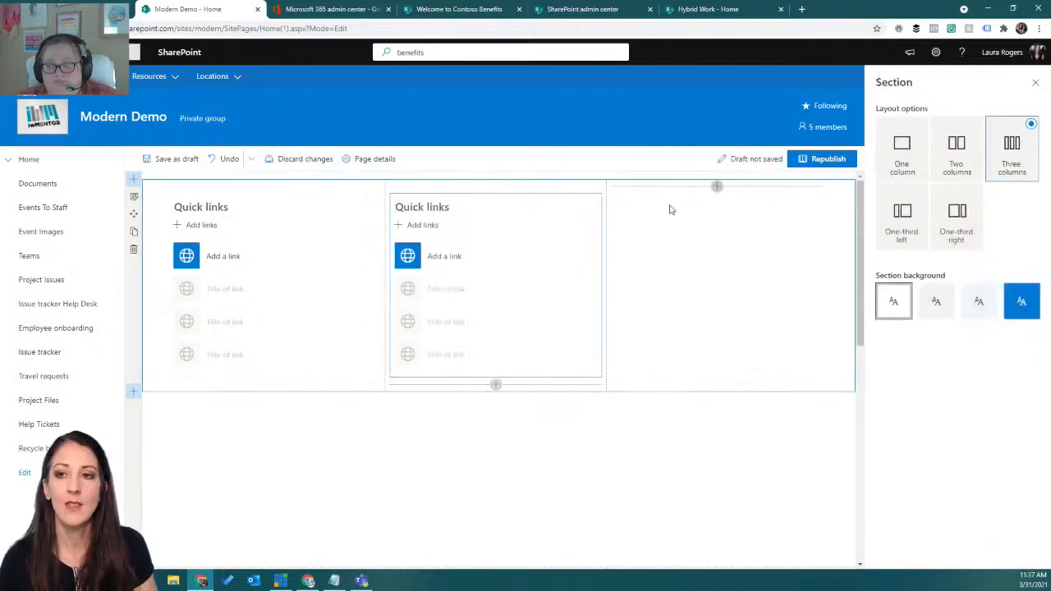
{"action": "left_click", "coordinate": [717, 187]}
{"action": "type", "text": "q"}
{"action": "left_click", "coordinate": [711, 256]}
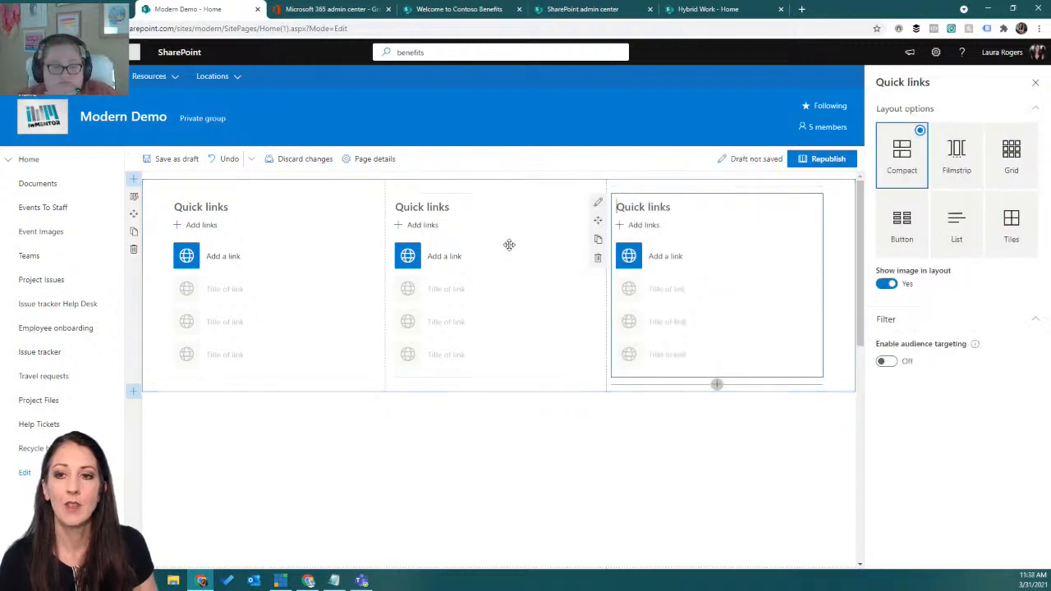
Title the three empty Quick links web parts Benefits, Policies and About Us, in column order
{"action": "left_click", "coordinate": [236, 207]}
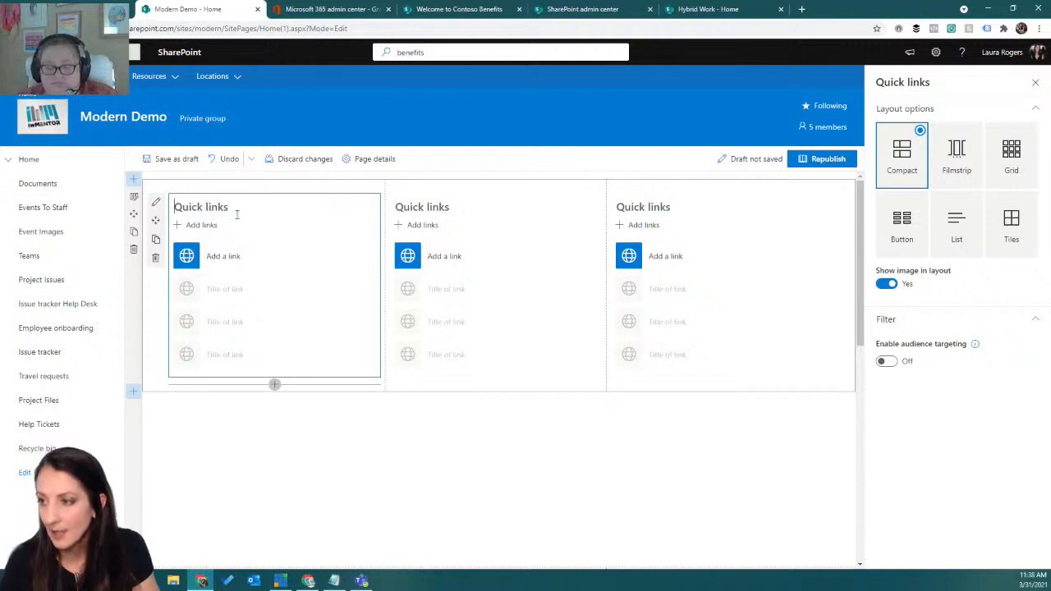
{"action": "key", "text": "ctrl+a"}
{"action": "type", "text": "Bene"}
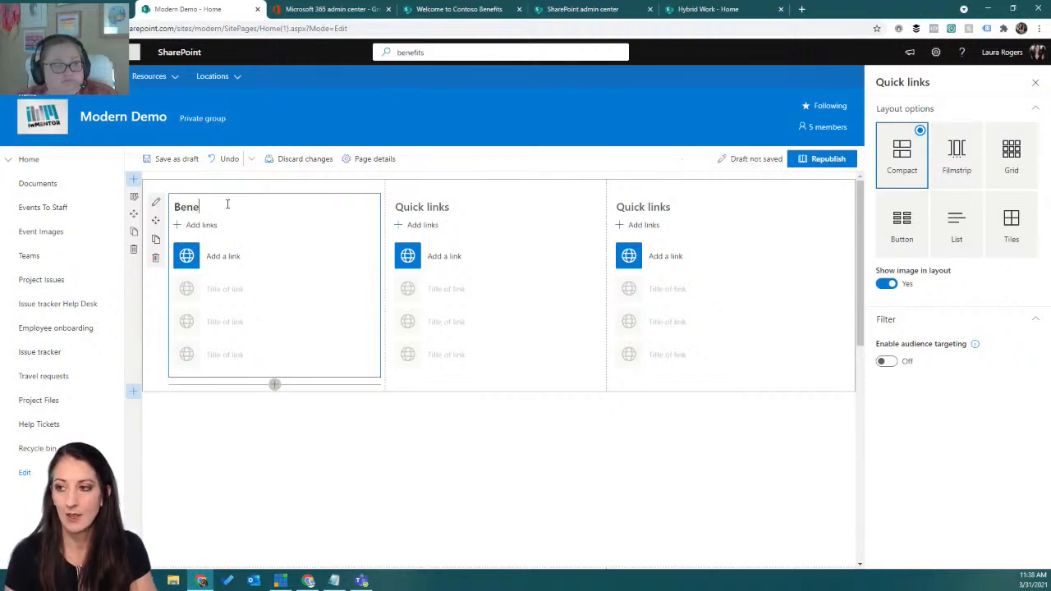
{"action": "type", "text": "fits"}
{"action": "left_click", "coordinate": [435, 204]}
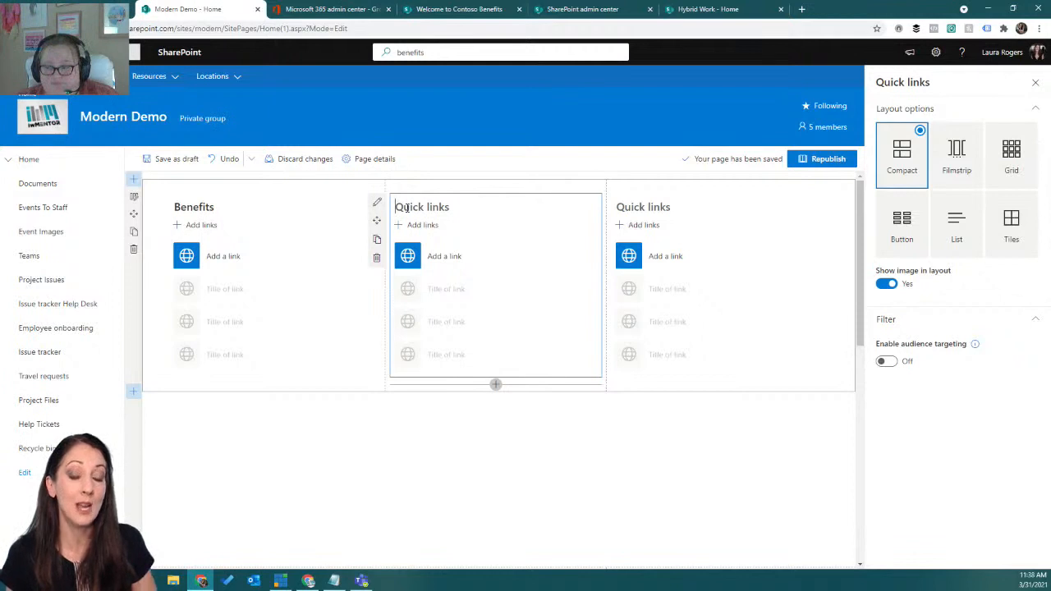
{"action": "triple_click", "coordinate": [406, 208]}
{"action": "type", "text": "Policies"}
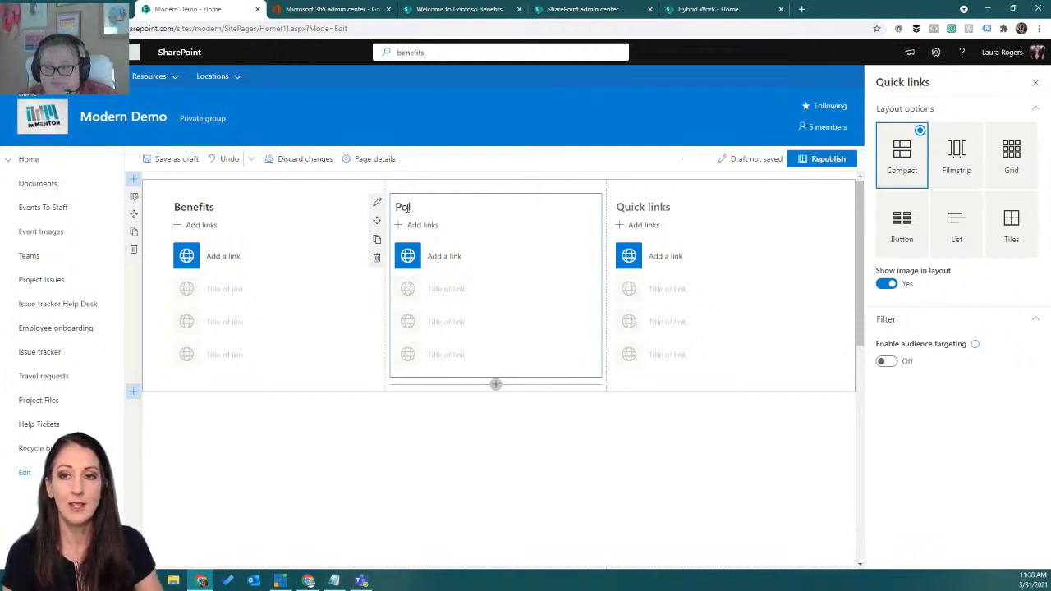
{"action": "left_click", "coordinate": [646, 206]}
{"action": "triple_click", "coordinate": [648, 206]}
{"action": "type", "text": "About Us"}
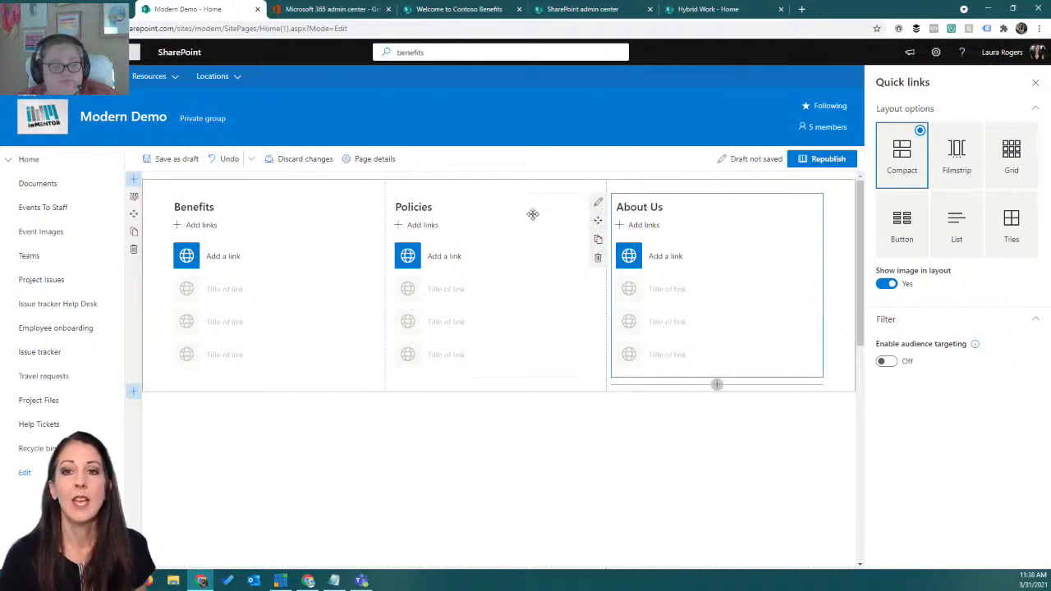
Move the button-style quick links web part into the empty one-column section and reorder its Contoso link after 20 Years of Research
{"action": "left_click", "coordinate": [272, 256]}
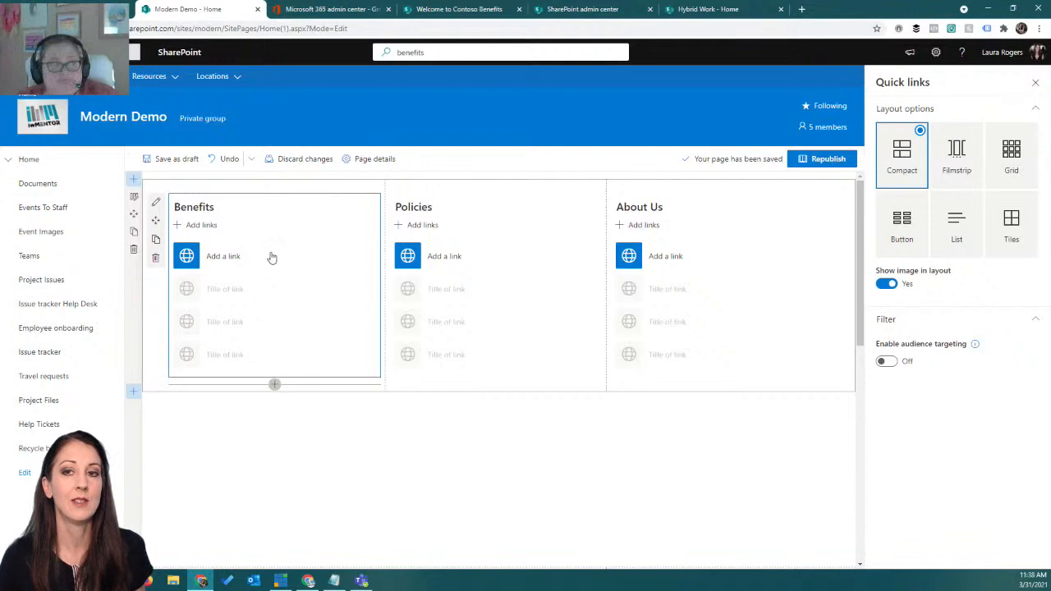
{"action": "scroll", "coordinate": [272, 258], "scroll_direction": "down", "scroll_amount": 2}
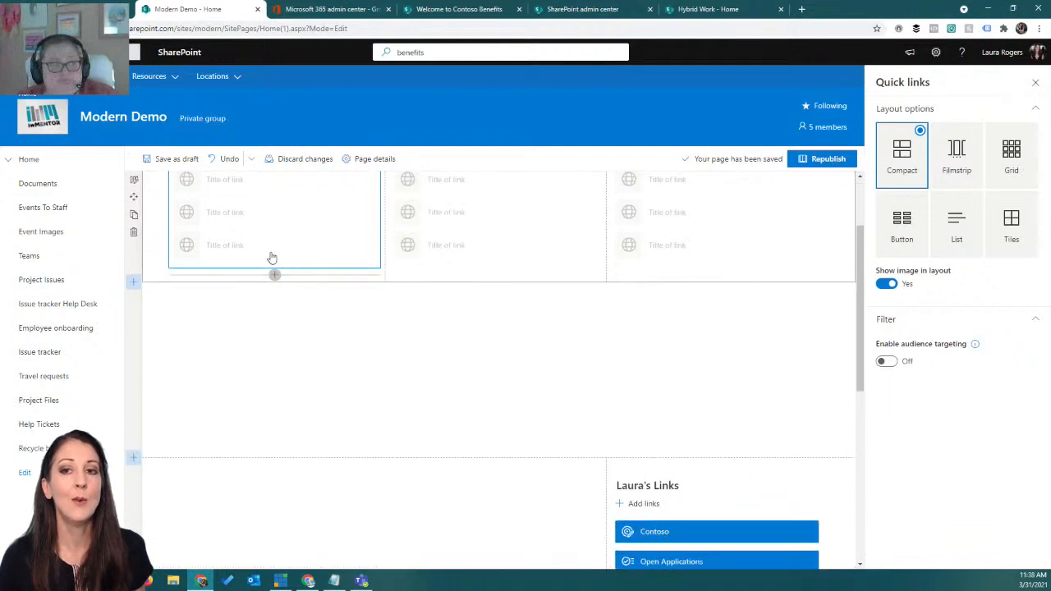
{"action": "left_click", "coordinate": [643, 490]}
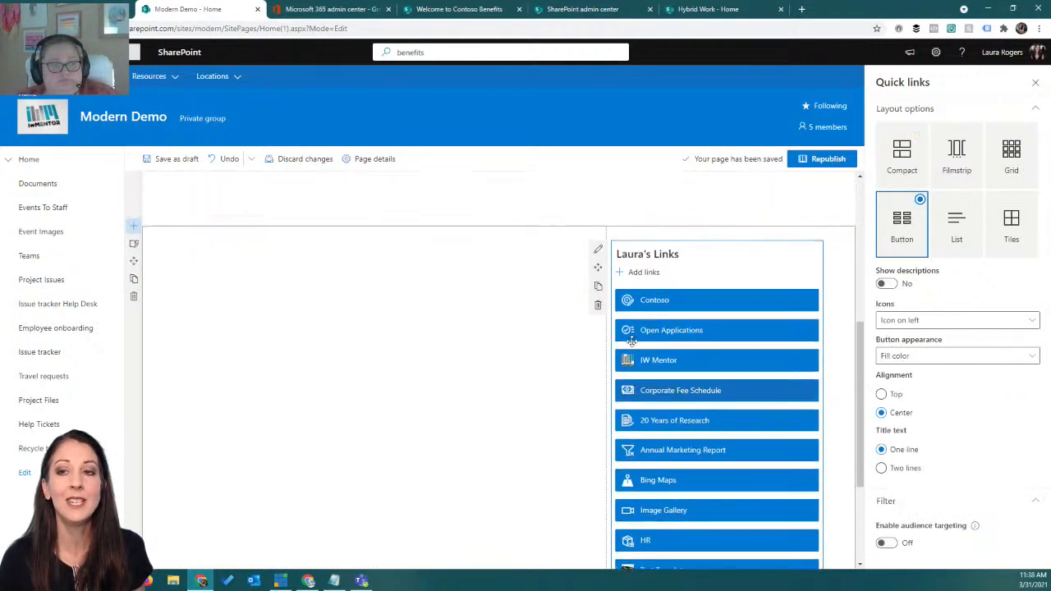
{"action": "scroll", "coordinate": [621, 333], "scroll_direction": "up", "scroll_amount": 3}
{"action": "left_click_drag", "start_coordinate": [600, 370], "coordinate": [483, 263]}
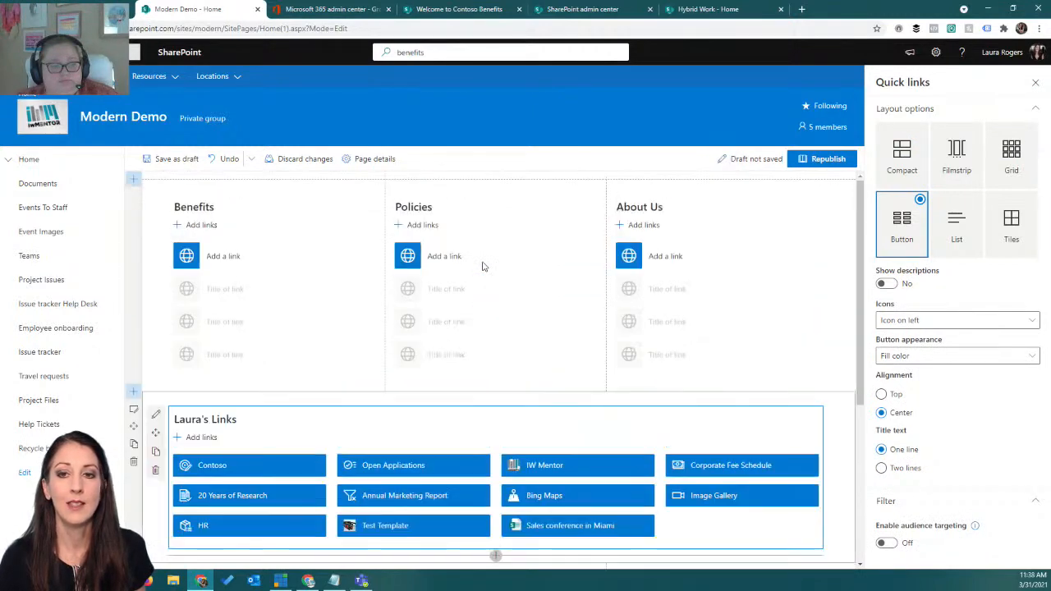
{"action": "mouse_move", "coordinate": [264, 464]}
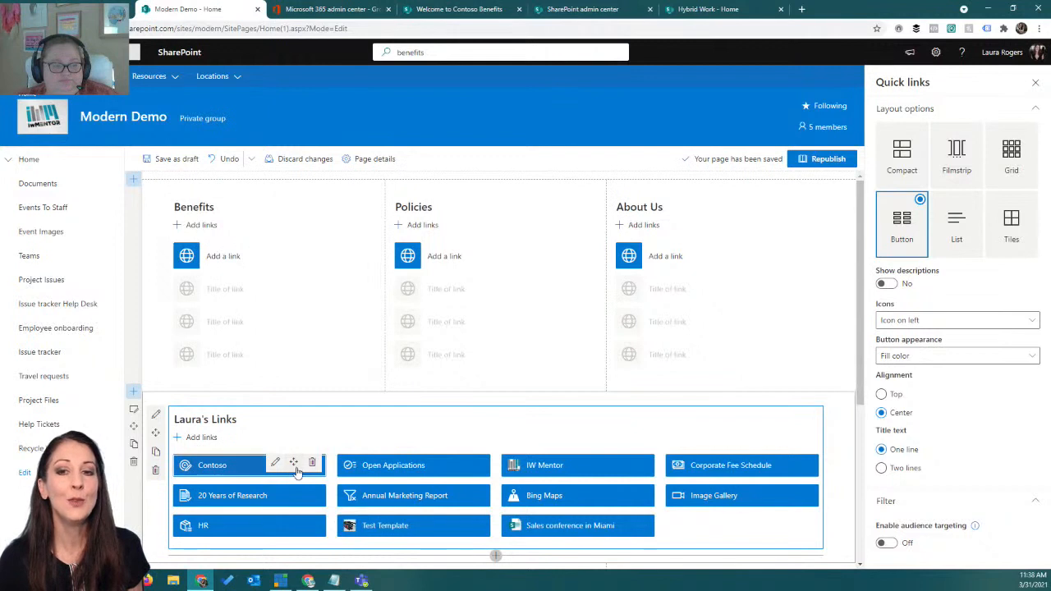
{"action": "left_click_drag", "start_coordinate": [325, 474], "coordinate": [345, 495]}
Replace the empty Benefits web part with a duplicate of the button-style quick links web part placed in the first column
{"action": "left_click", "coordinate": [266, 284]}
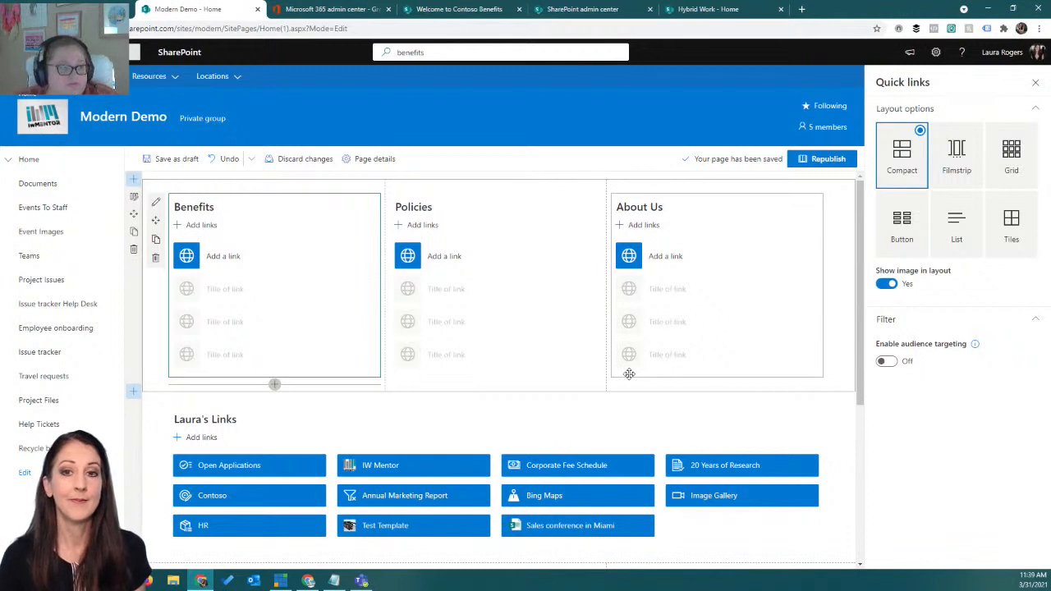
{"action": "left_click", "coordinate": [157, 260]}
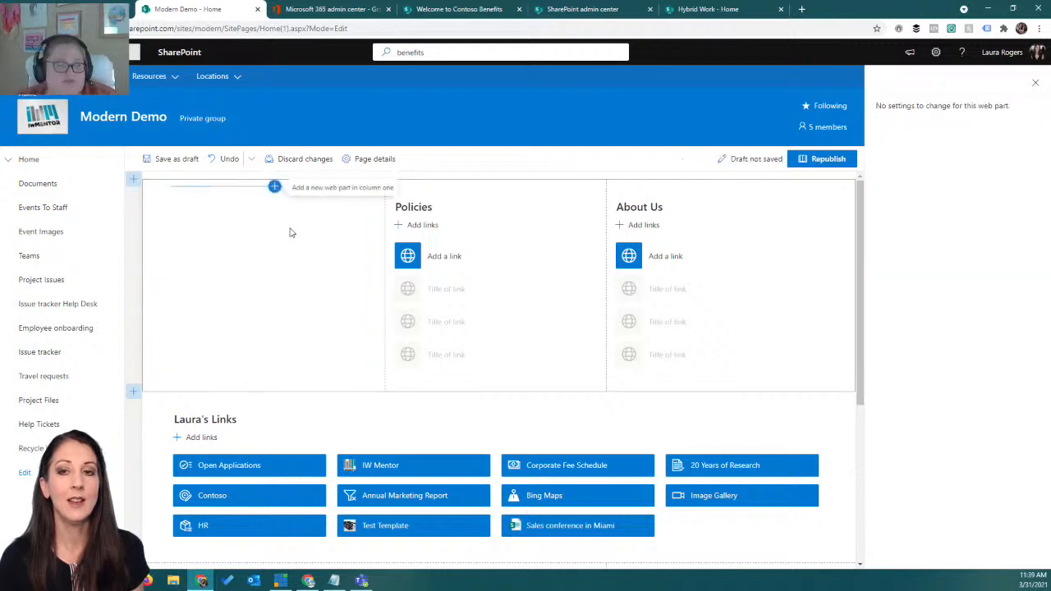
{"action": "left_click", "coordinate": [293, 413]}
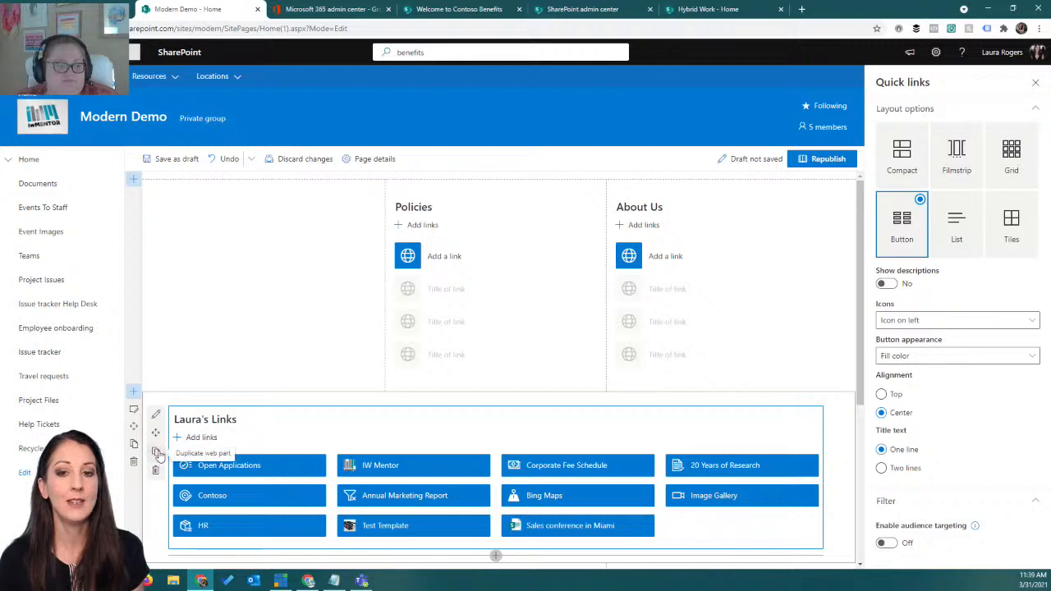
{"action": "left_click", "coordinate": [156, 451]}
{"action": "scroll", "coordinate": [213, 370], "scroll_direction": "up", "scroll_amount": 3}
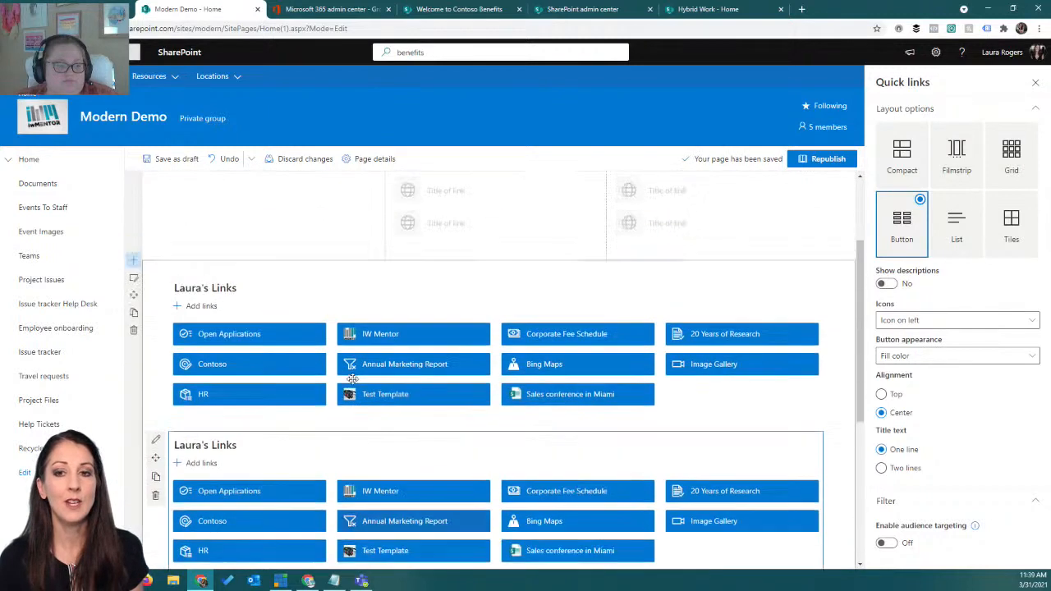
{"action": "left_click", "coordinate": [268, 312]}
{"action": "scroll", "coordinate": [267, 310], "scroll_direction": "up", "scroll_amount": 2}
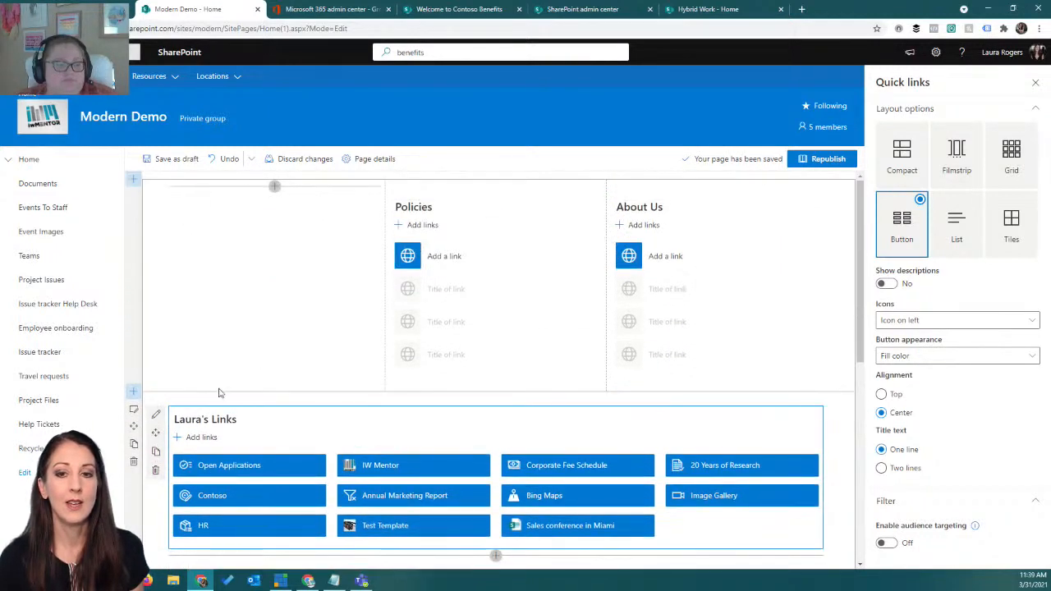
{"action": "left_click_drag", "start_coordinate": [159, 434], "coordinate": [171, 306]}
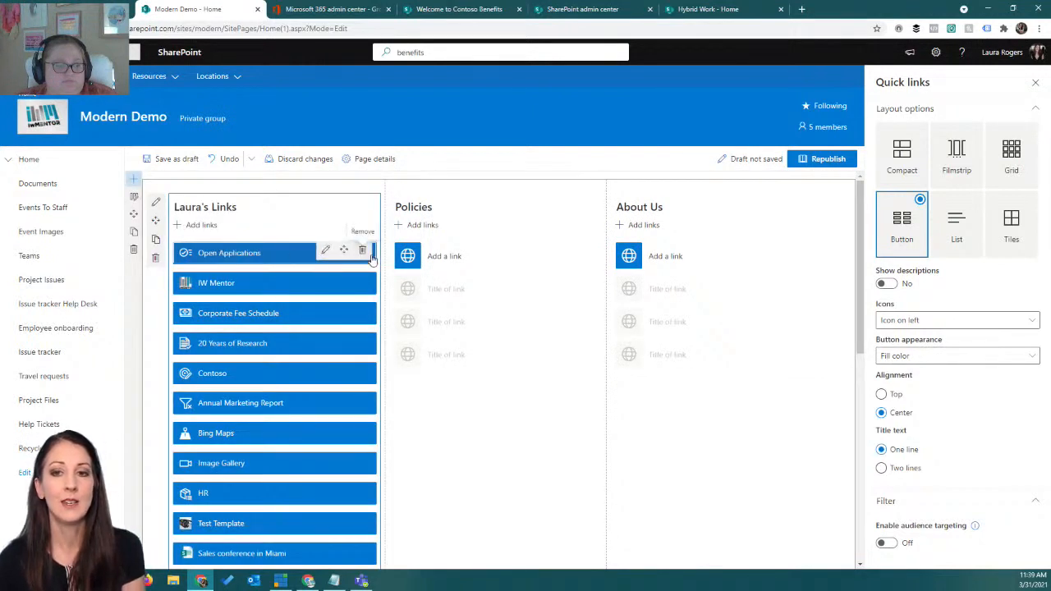
Remove the duplicate's first seven links, from Open Applications through Bing Maps, and retitle it Benefits
{"action": "left_click", "coordinate": [364, 253]}
{"action": "left_click", "coordinate": [364, 252]}
{"action": "left_click", "coordinate": [363, 253]}
{"action": "left_click", "coordinate": [364, 253]}
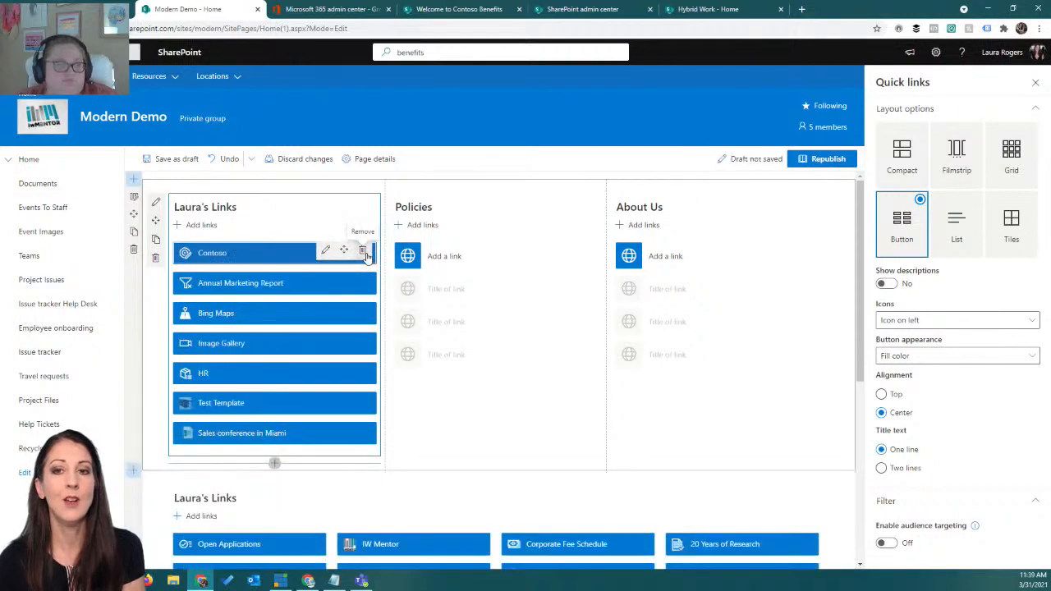
{"action": "left_click", "coordinate": [364, 253]}
{"action": "left_click", "coordinate": [363, 253]}
{"action": "left_click", "coordinate": [364, 253]}
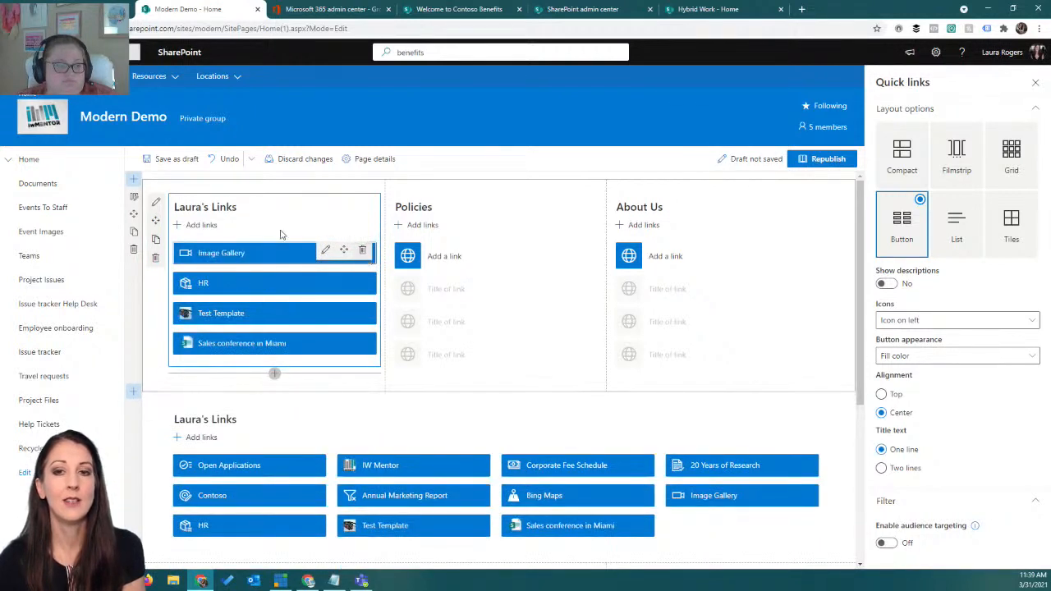
{"action": "left_click_drag", "start_coordinate": [241, 207], "coordinate": [176, 208]}
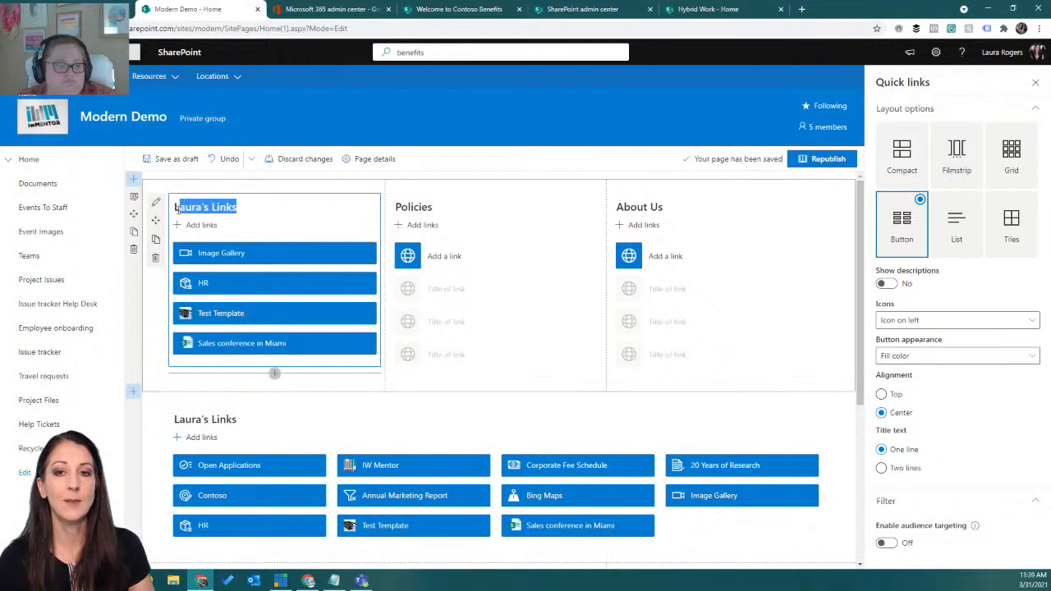
{"action": "type", "text": "Benefits"}
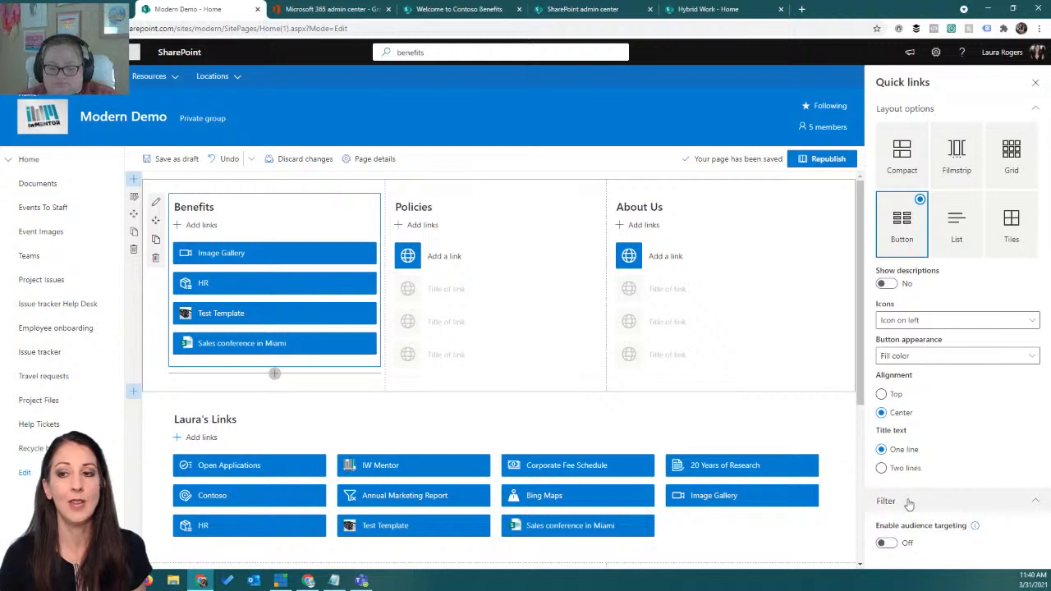
Enable audience targeting for the Benefits quick links and inspect the audience setting of its Image Gallery link
{"action": "left_click", "coordinate": [892, 545]}
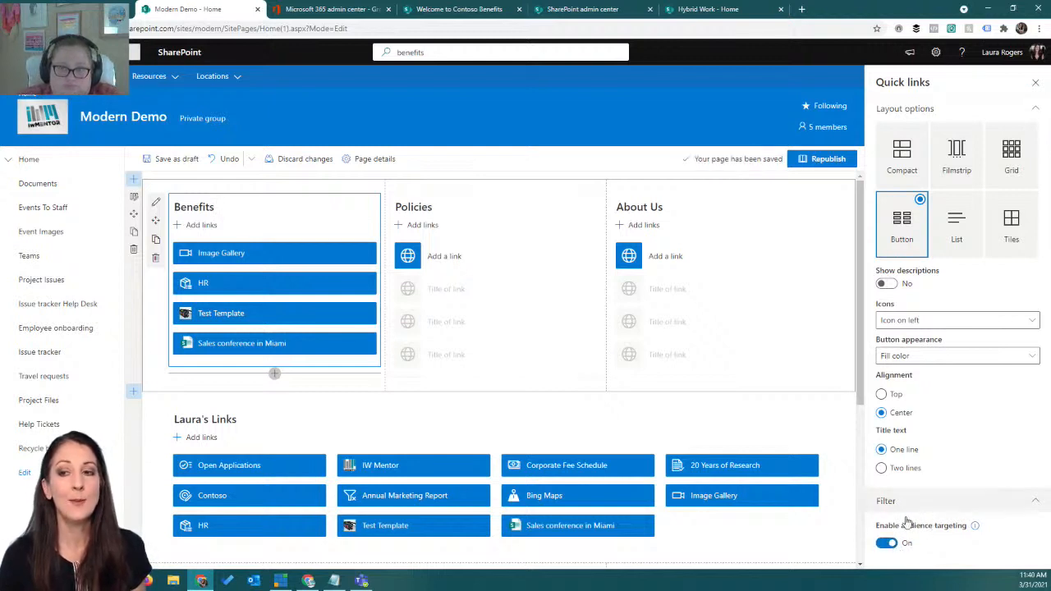
{"action": "left_click", "coordinate": [231, 256]}
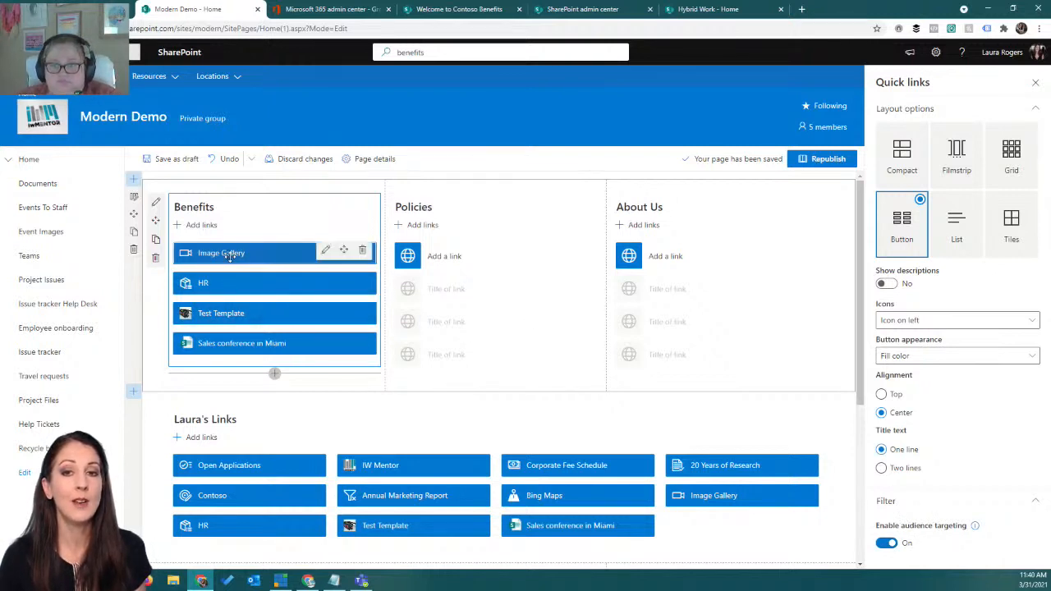
{"action": "left_click", "coordinate": [326, 251]}
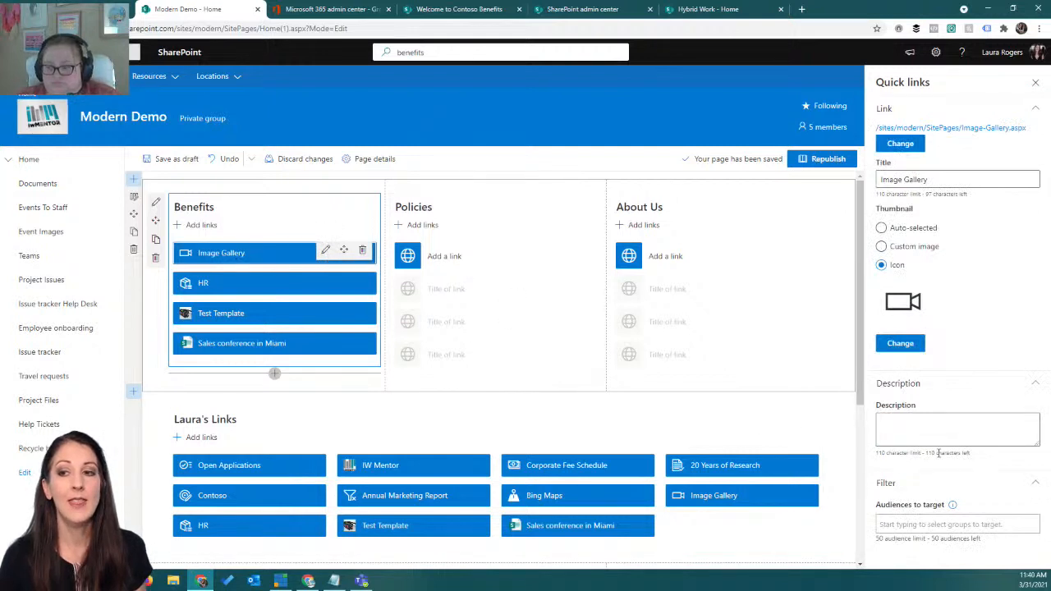
{"action": "left_click", "coordinate": [914, 526]}
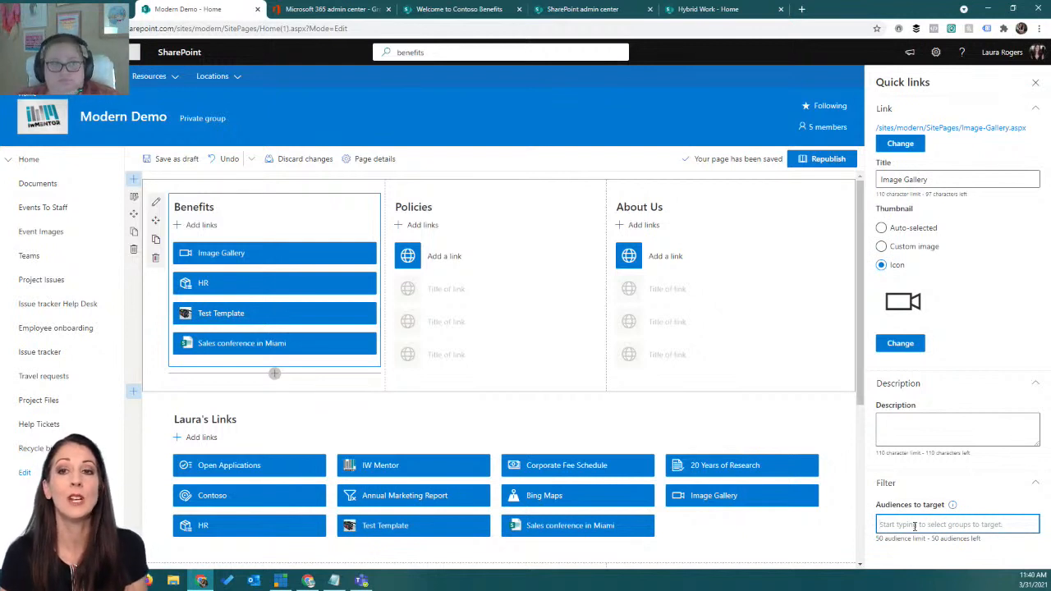
{"action": "left_click", "coordinate": [638, 210]}
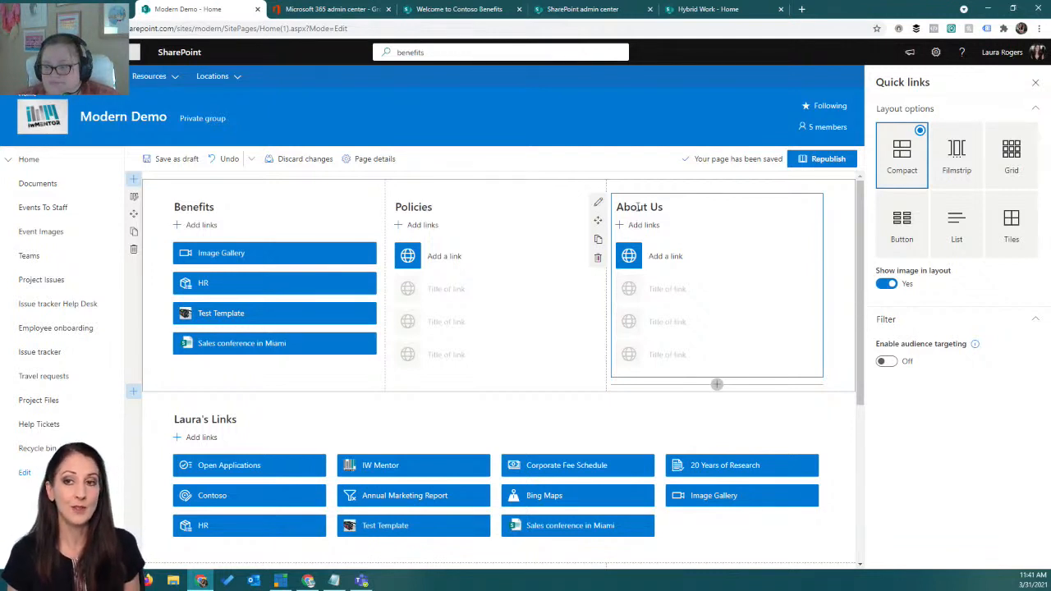
Target the Image Gallery link under Benefits to the Human Resources Members audience and republish the page
{"action": "left_click", "coordinate": [292, 253]}
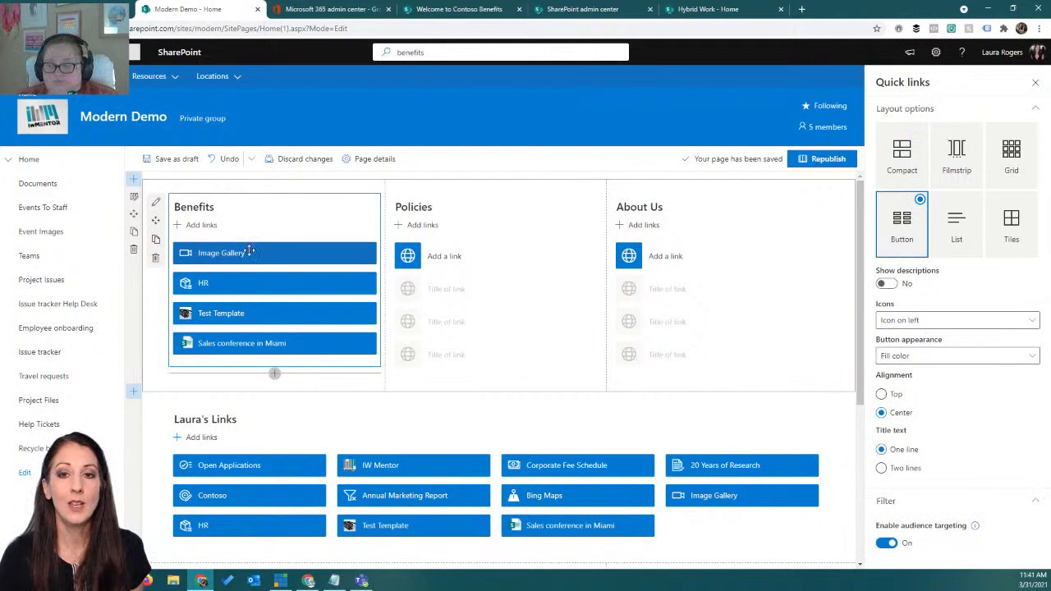
{"action": "left_click", "coordinate": [238, 250]}
{"action": "left_click", "coordinate": [325, 250]}
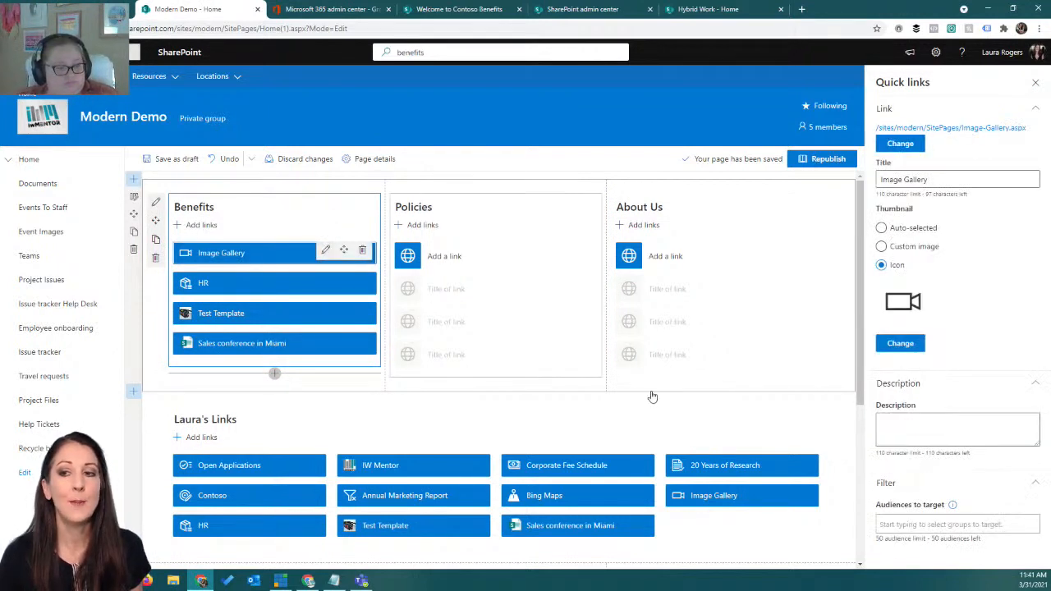
{"action": "left_click", "coordinate": [924, 526]}
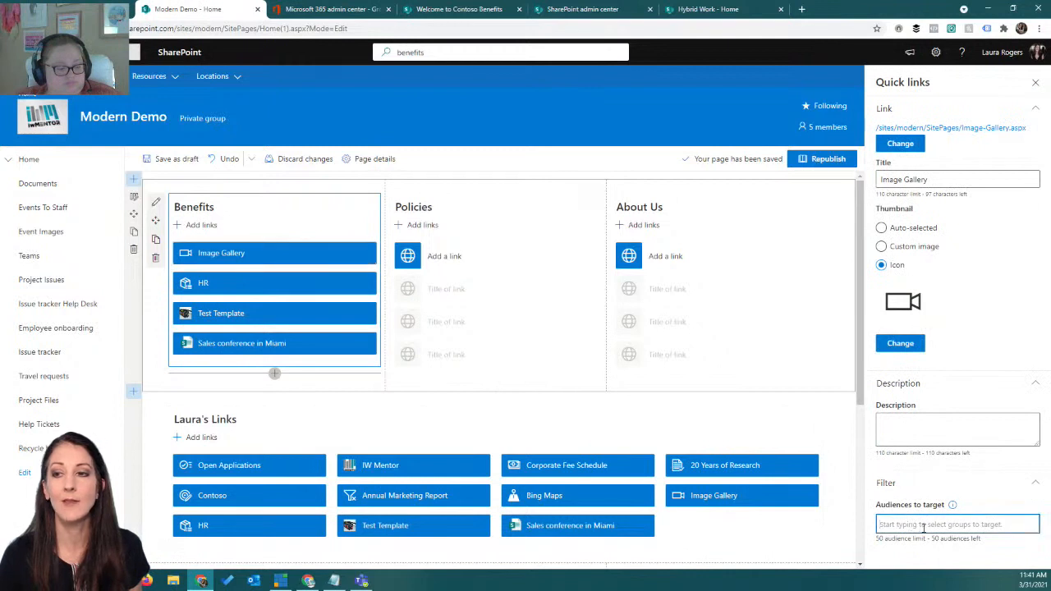
{"action": "type", "text": "hu"}
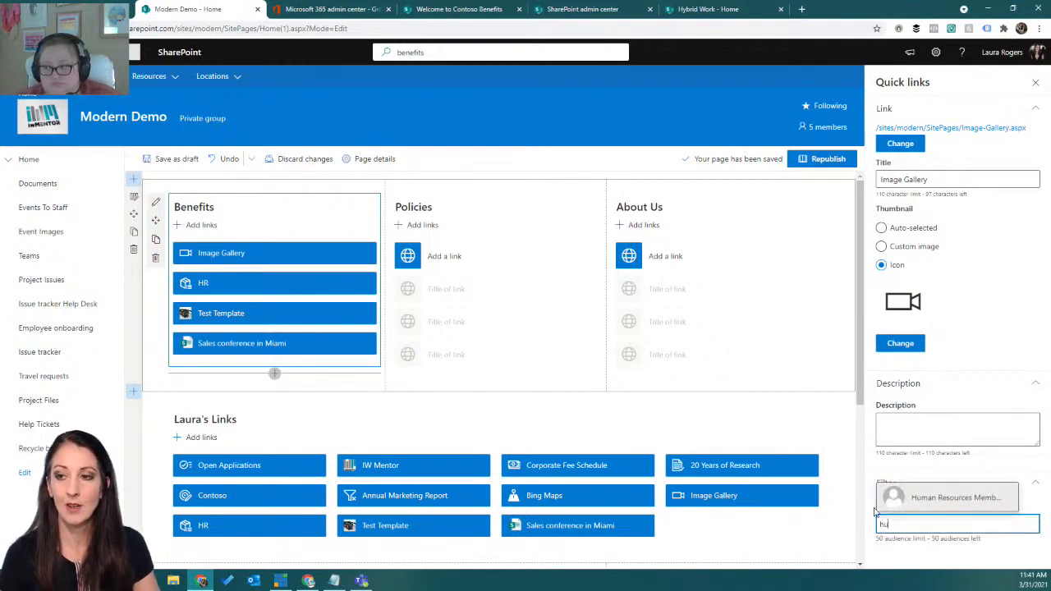
{"action": "left_click", "coordinate": [942, 498]}
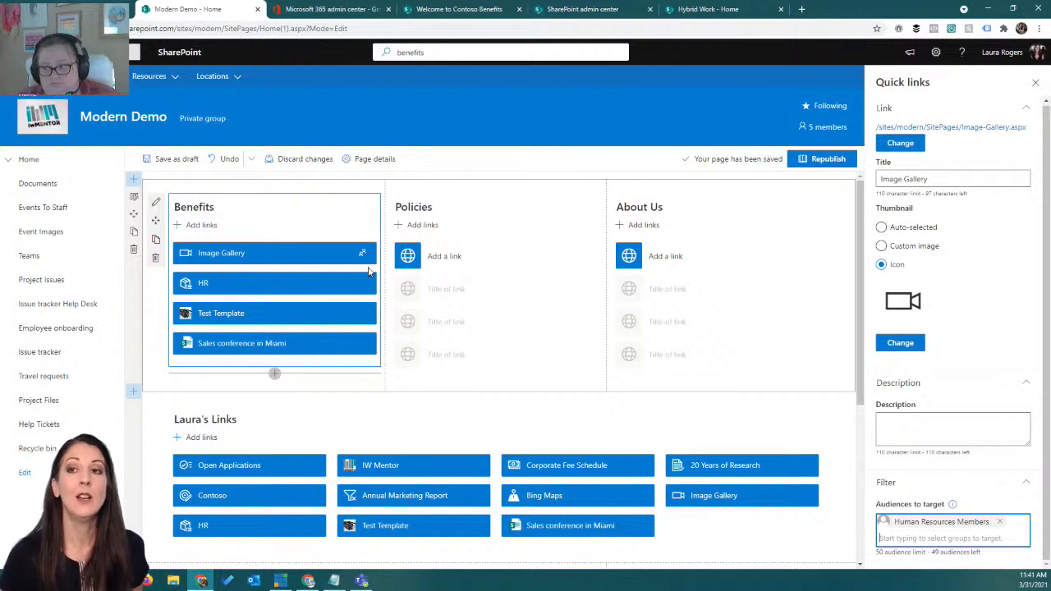
{"action": "left_click", "coordinate": [1034, 86]}
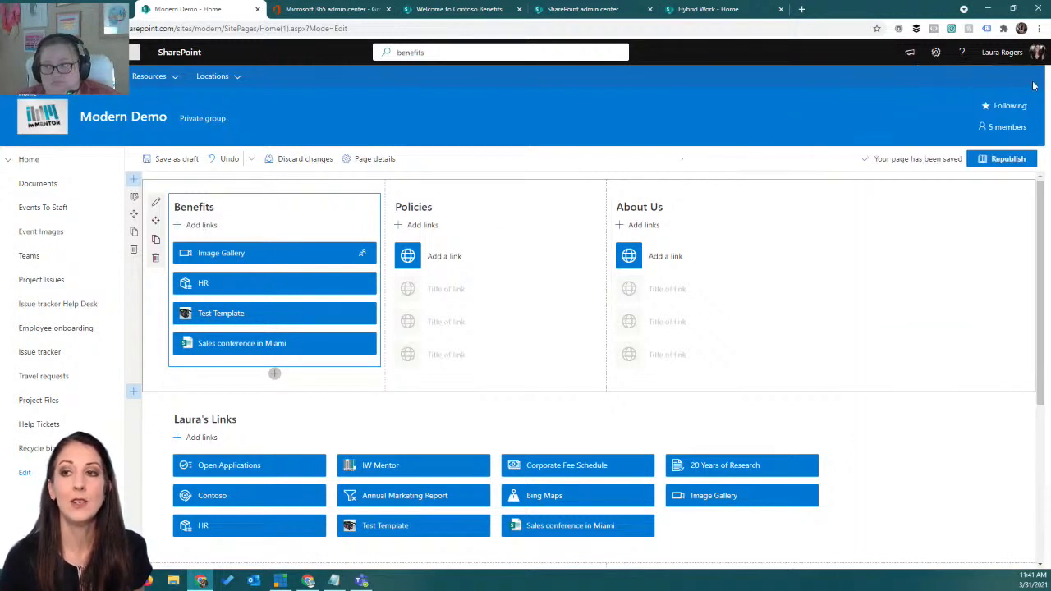
{"action": "left_click", "coordinate": [993, 159]}
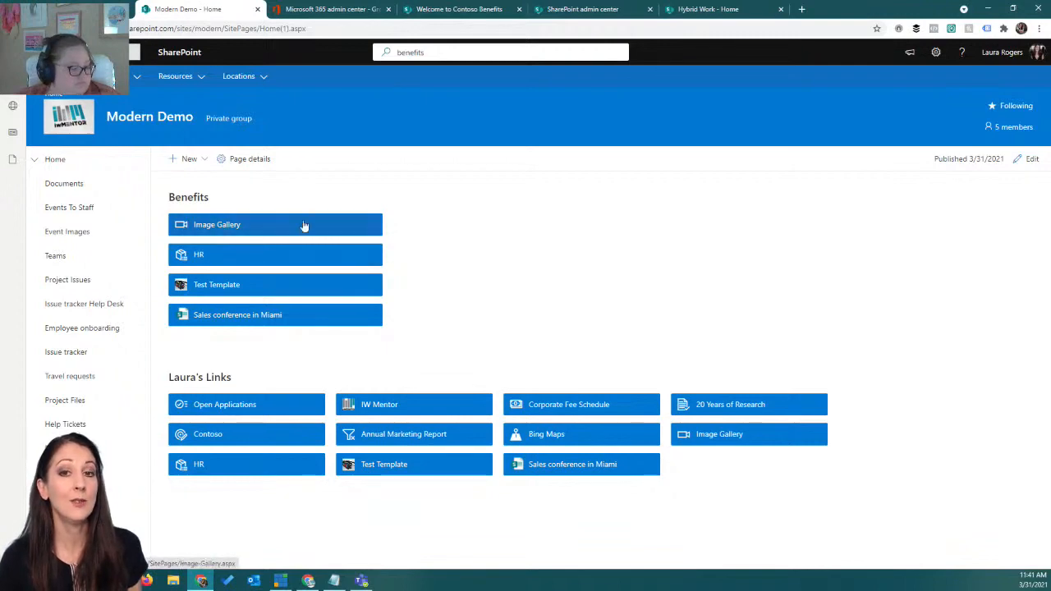
Reopen the page for editing and open the settings of the HR link under Benefits
{"action": "left_click", "coordinate": [1031, 159]}
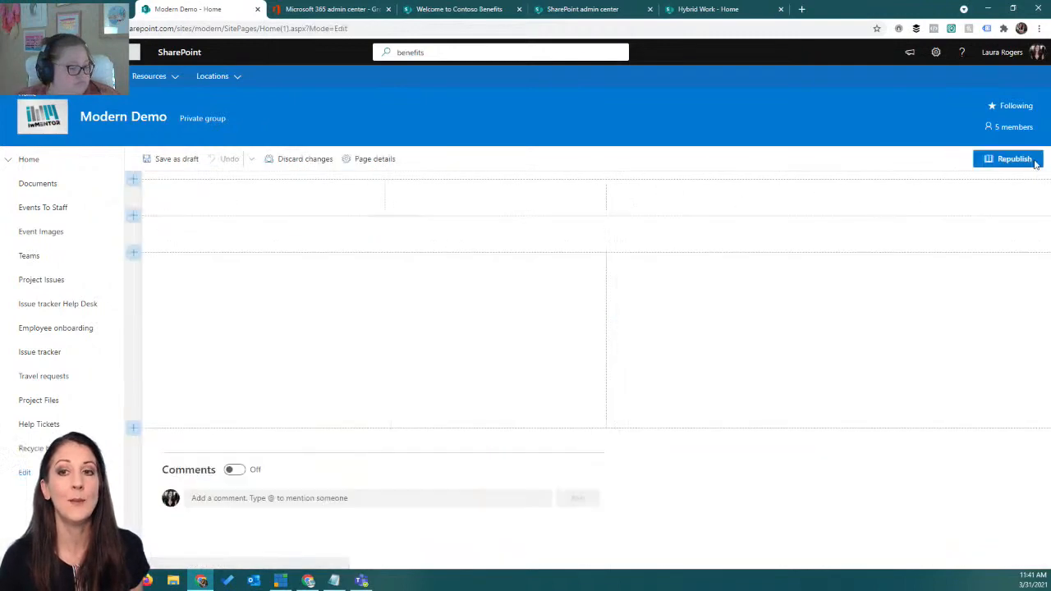
{"action": "left_click", "coordinate": [352, 254]}
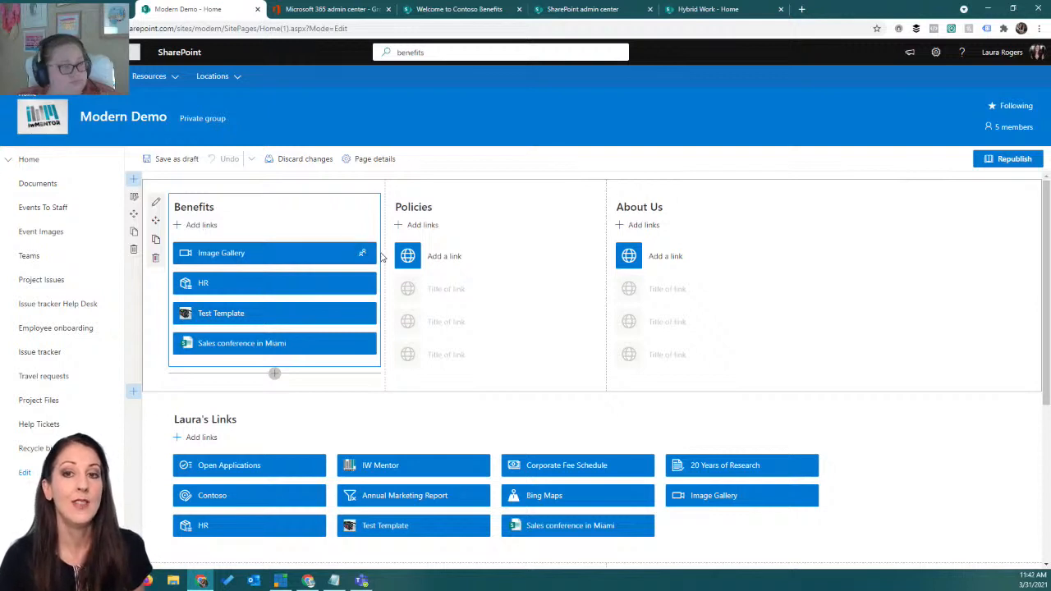
{"action": "left_click", "coordinate": [308, 284]}
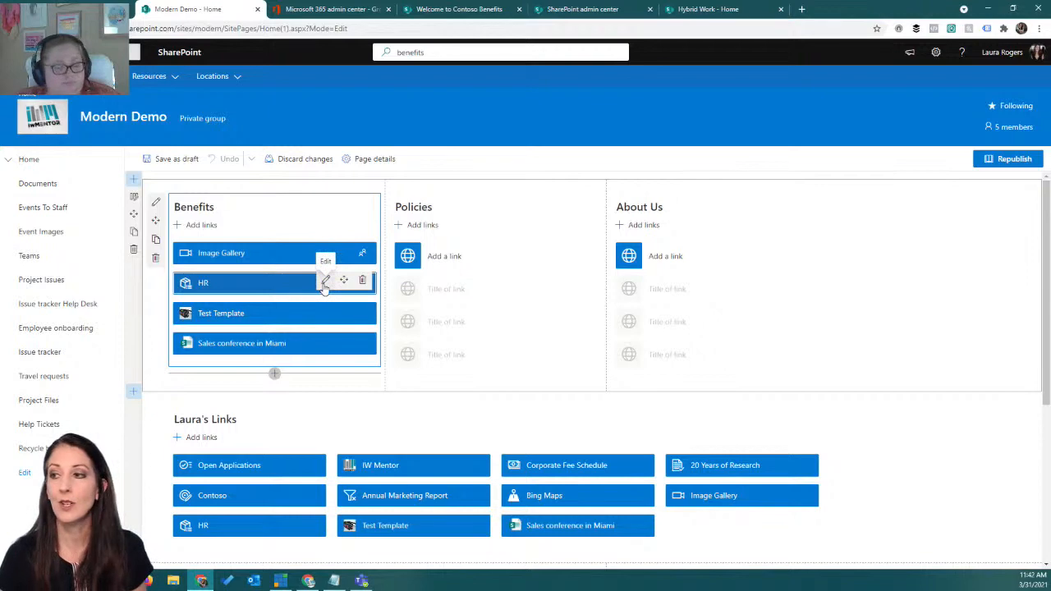
{"action": "left_click", "coordinate": [325, 281]}
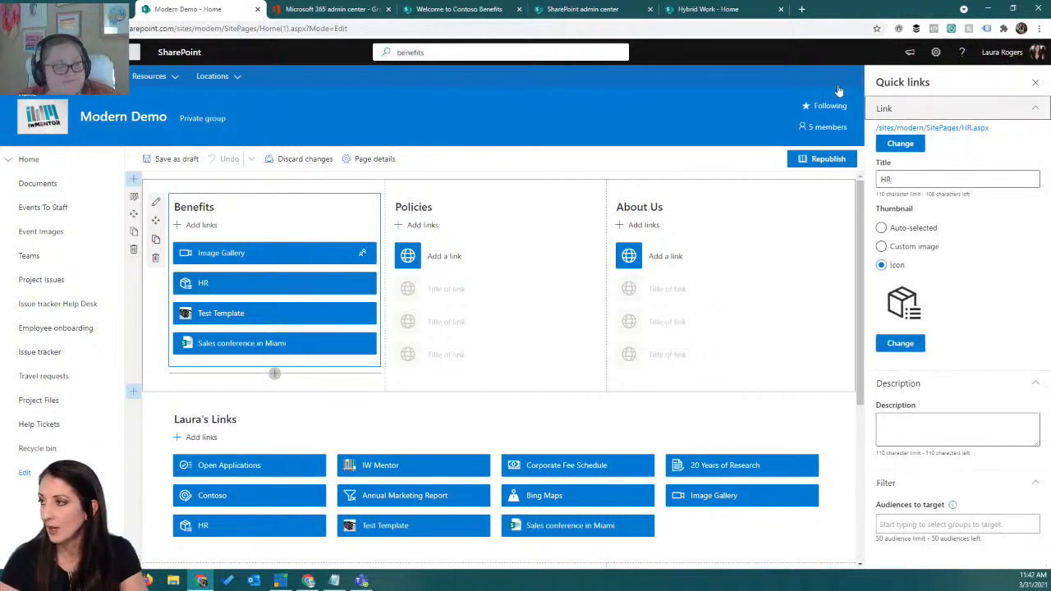
Switch to the Microsoft 365 admin center's active groups and view the details of the Accounts Payable group
{"action": "left_click", "coordinate": [591, 12]}
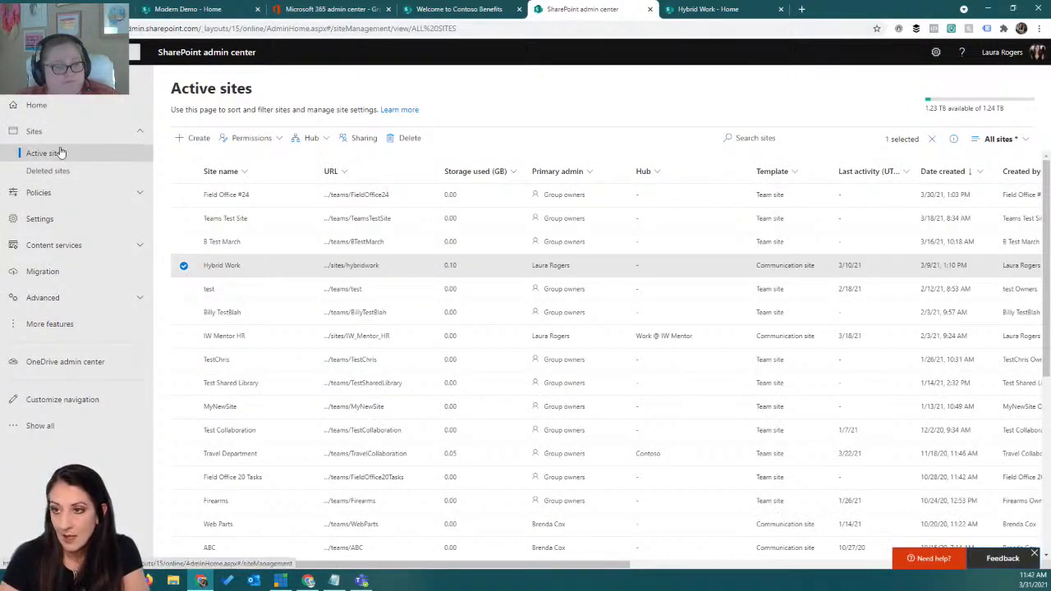
{"action": "left_click", "coordinate": [324, 9]}
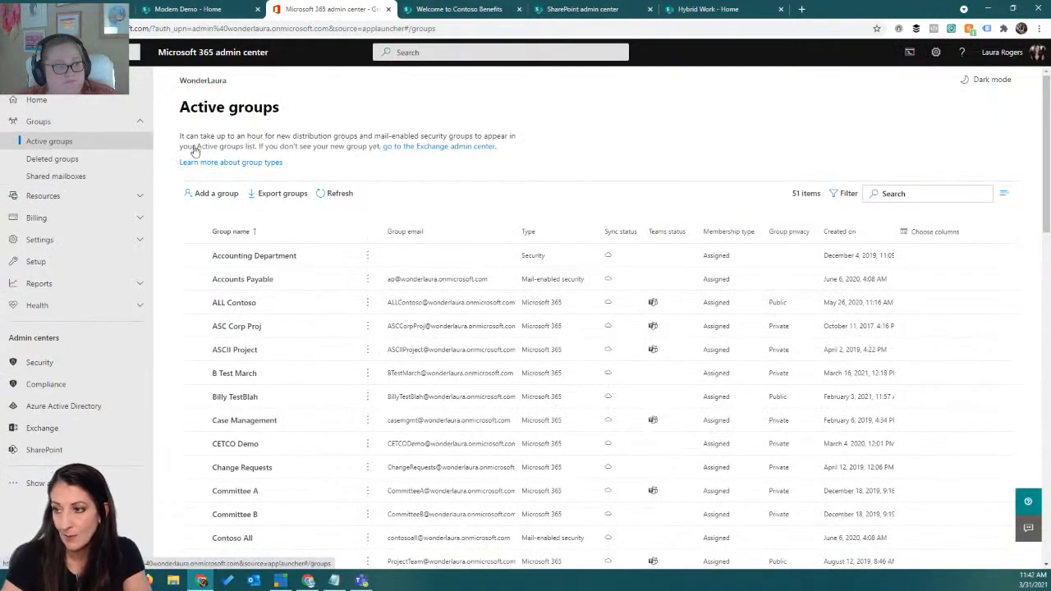
{"action": "left_click", "coordinate": [513, 279]}
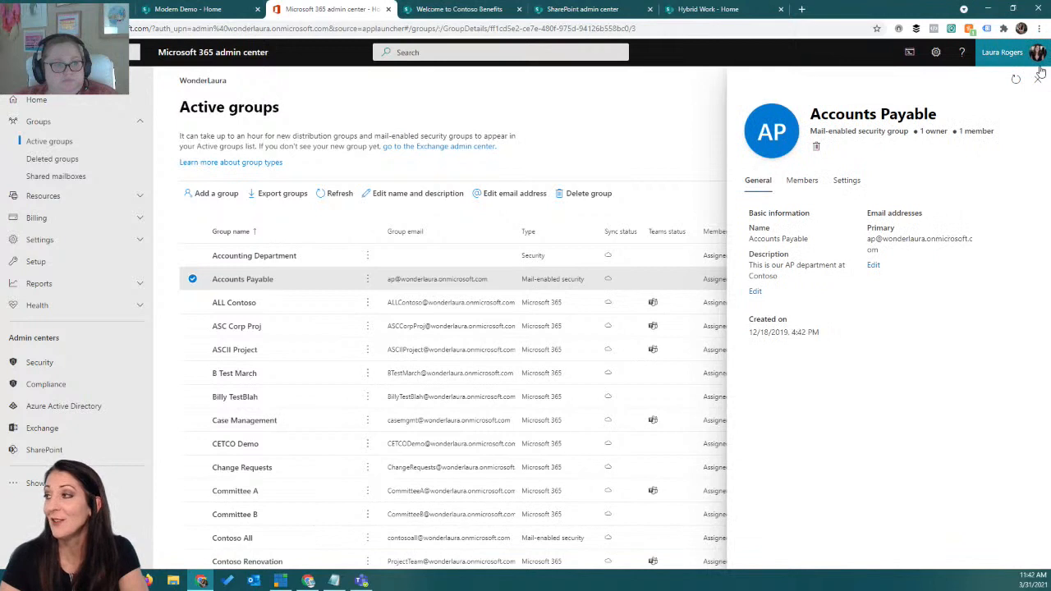
{"action": "left_click", "coordinate": [1037, 79]}
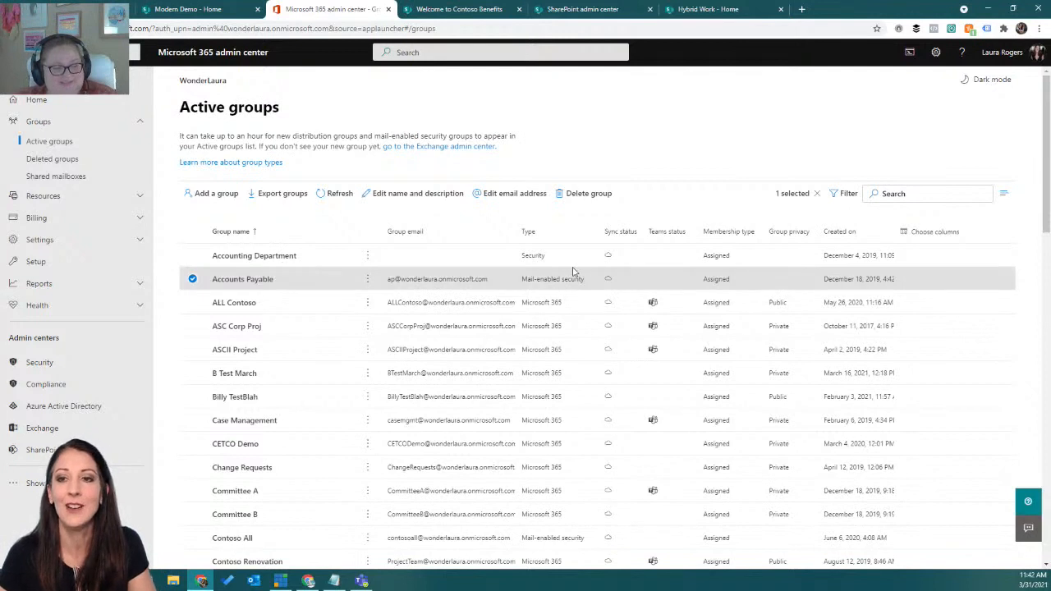
Examine the group types offered for a new group, including Mail-enabled security, without creating one
{"action": "left_click", "coordinate": [210, 194]}
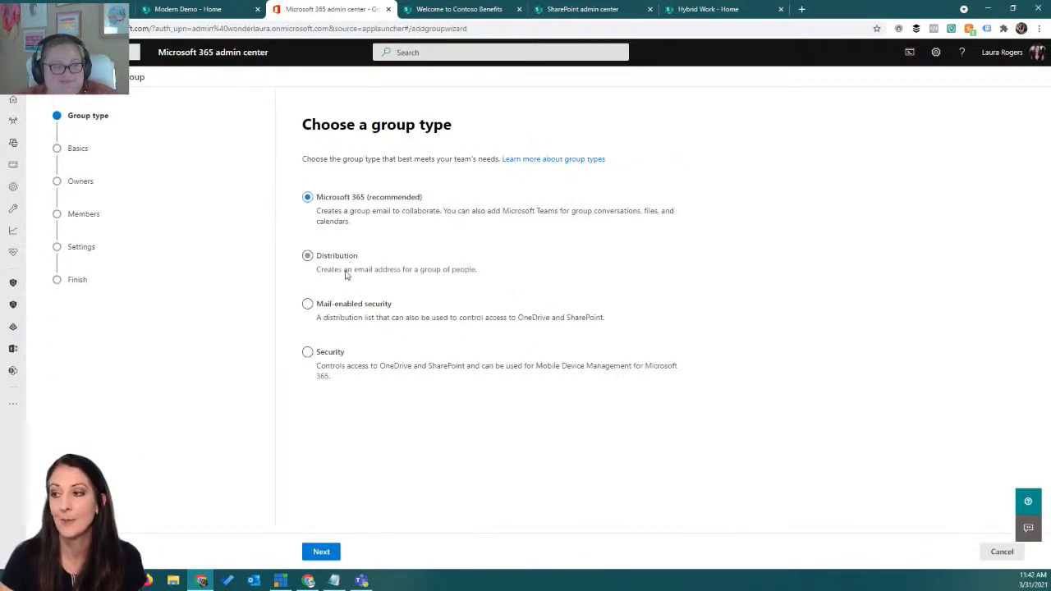
{"action": "left_click", "coordinate": [307, 304]}
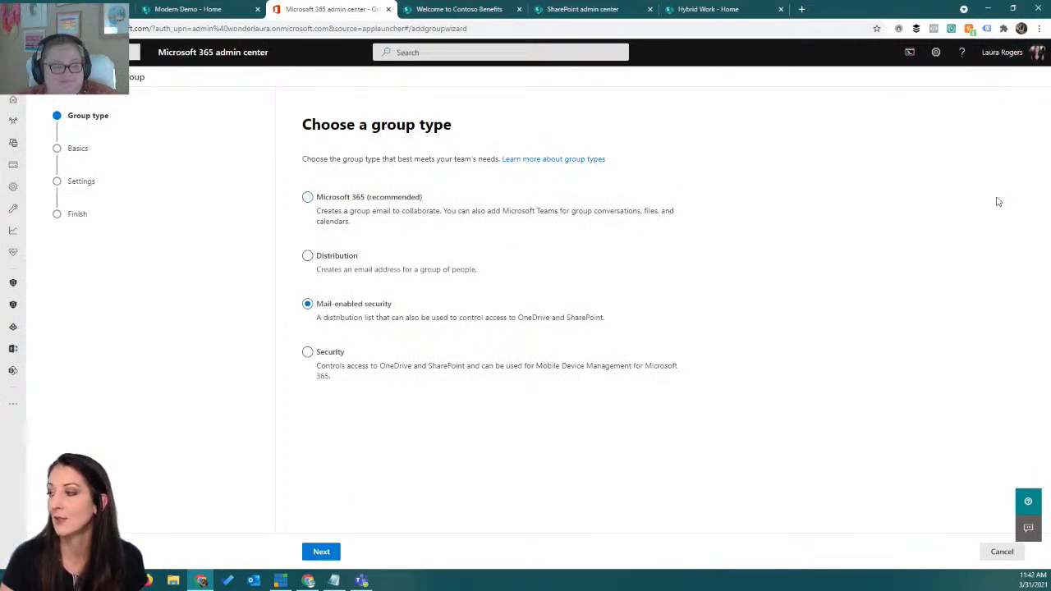
{"action": "left_click", "coordinate": [59, 94]}
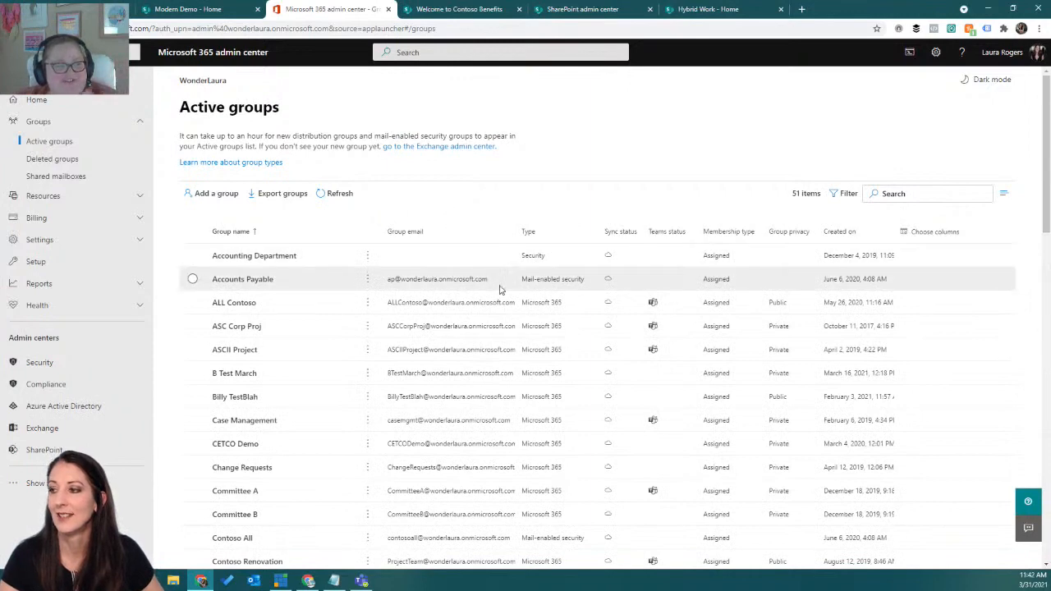
Return to the Modern Demo page and target the HR link under Benefits to the Accounts Payable audience
{"action": "left_click", "coordinate": [453, 9]}
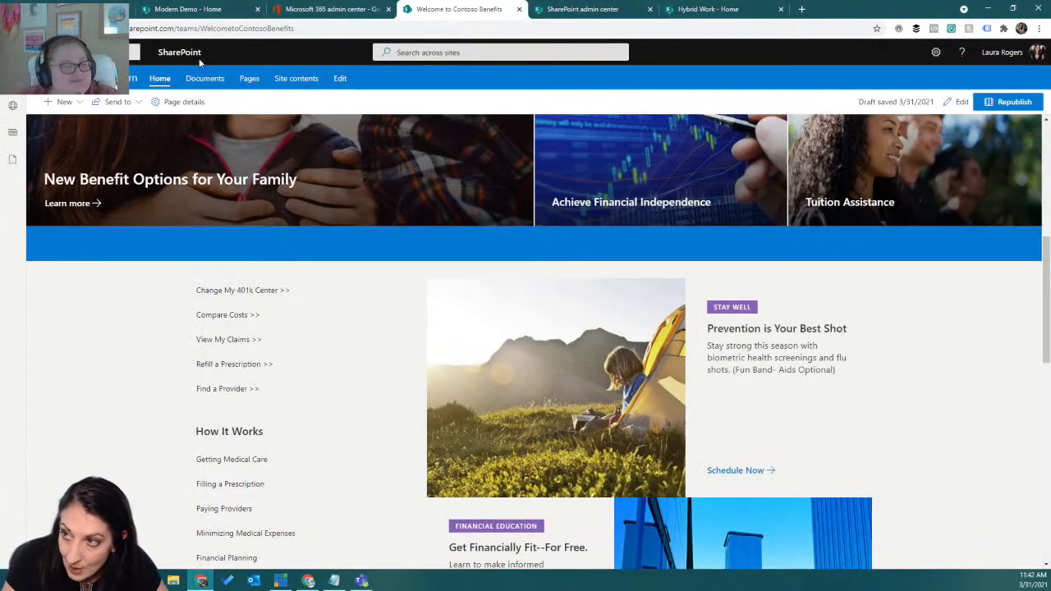
{"action": "left_click", "coordinate": [197, 10]}
{"action": "left_click", "coordinate": [244, 281]}
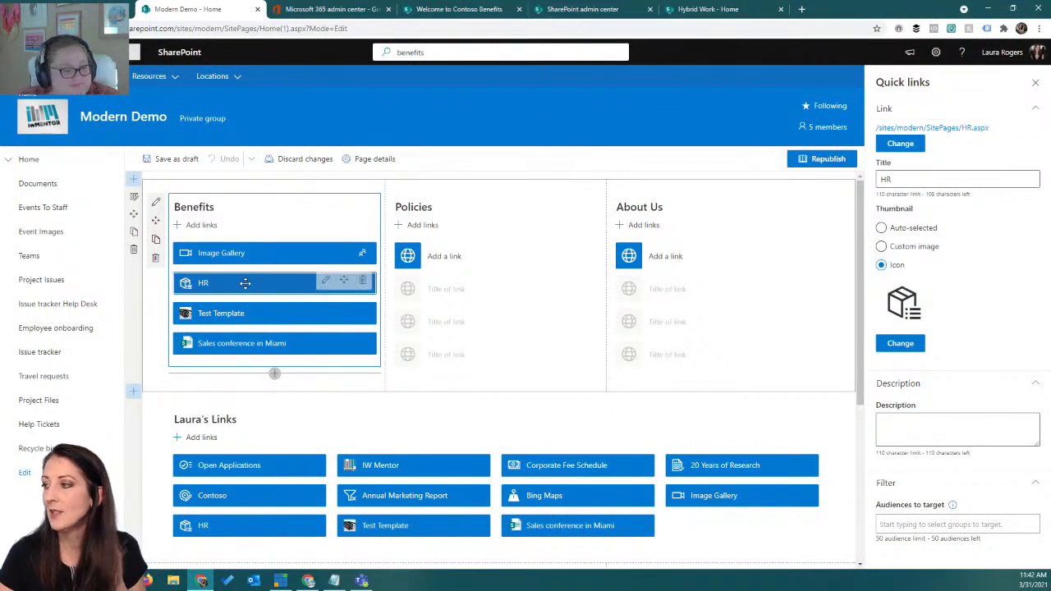
{"action": "left_click", "coordinate": [928, 524]}
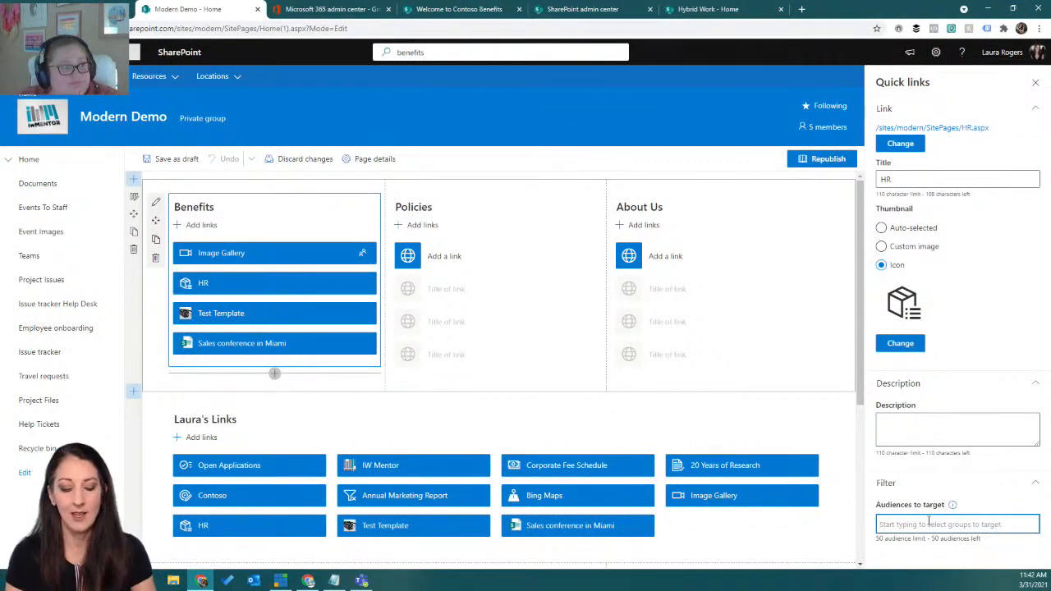
{"action": "type", "text": "acc"}
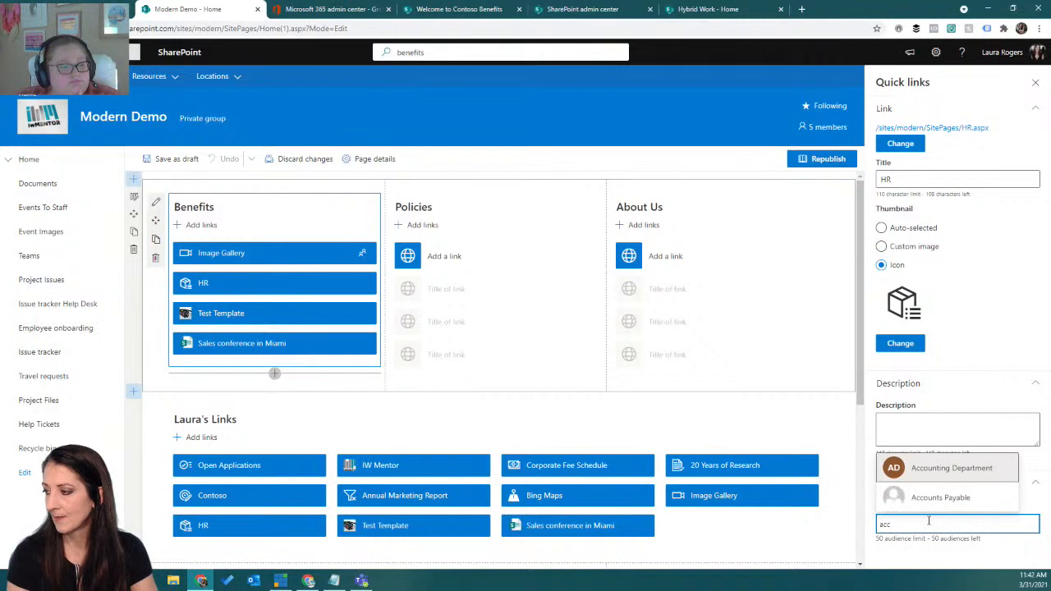
{"action": "left_click", "coordinate": [928, 498]}
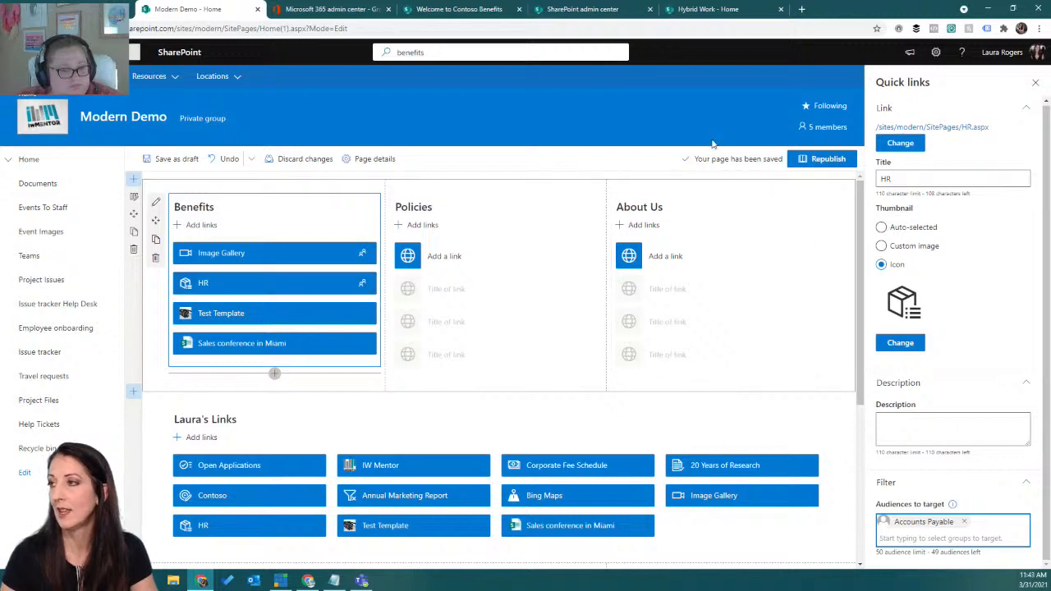
Check the owners and members of the Accounts Payable group in the Microsoft 365 admin center
{"action": "left_click", "coordinate": [329, 9]}
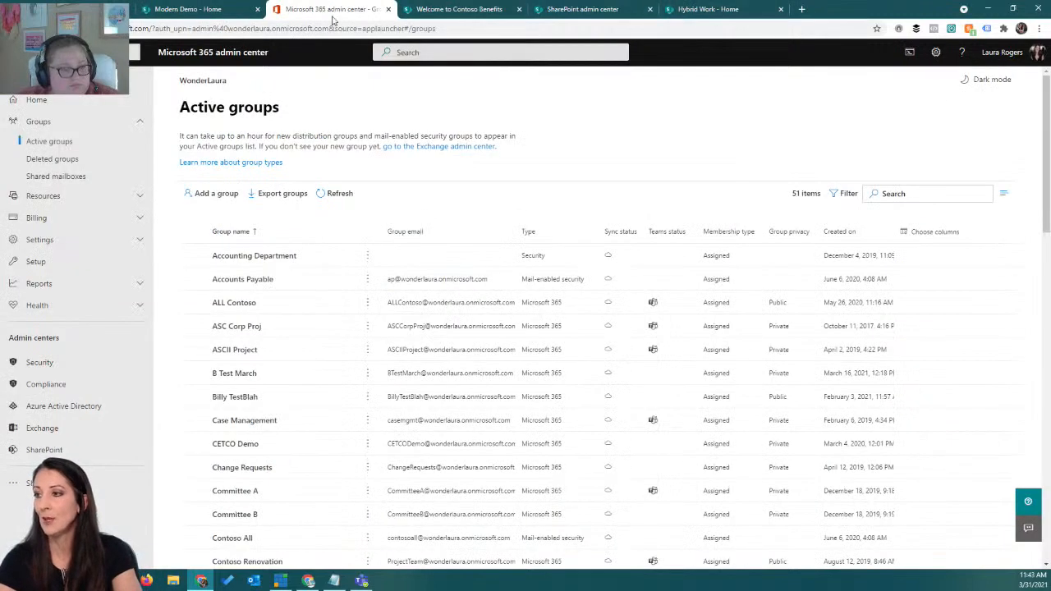
{"action": "left_click", "coordinate": [248, 279]}
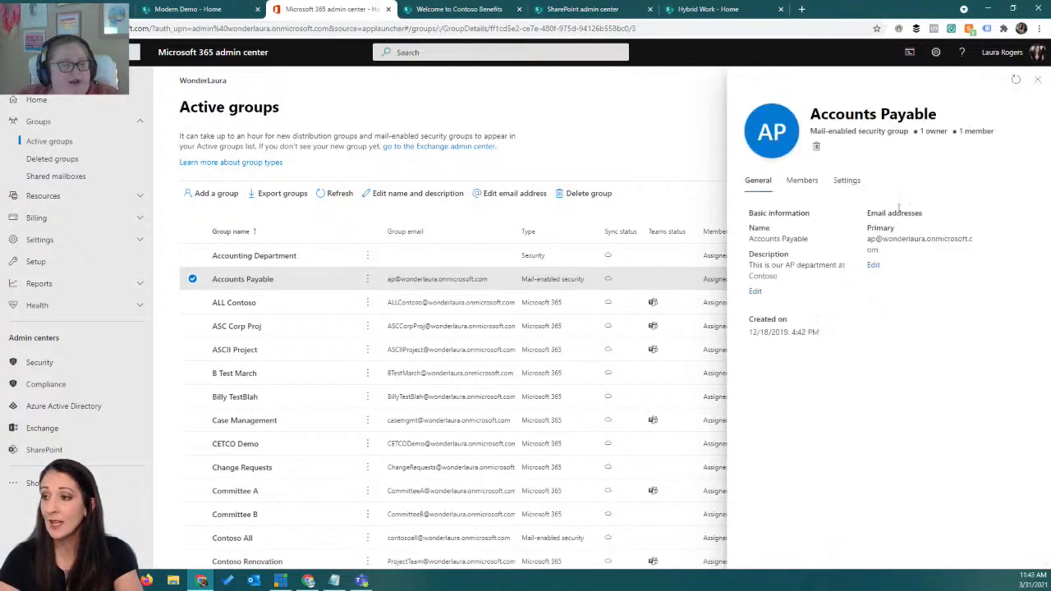
{"action": "left_click", "coordinate": [798, 185]}
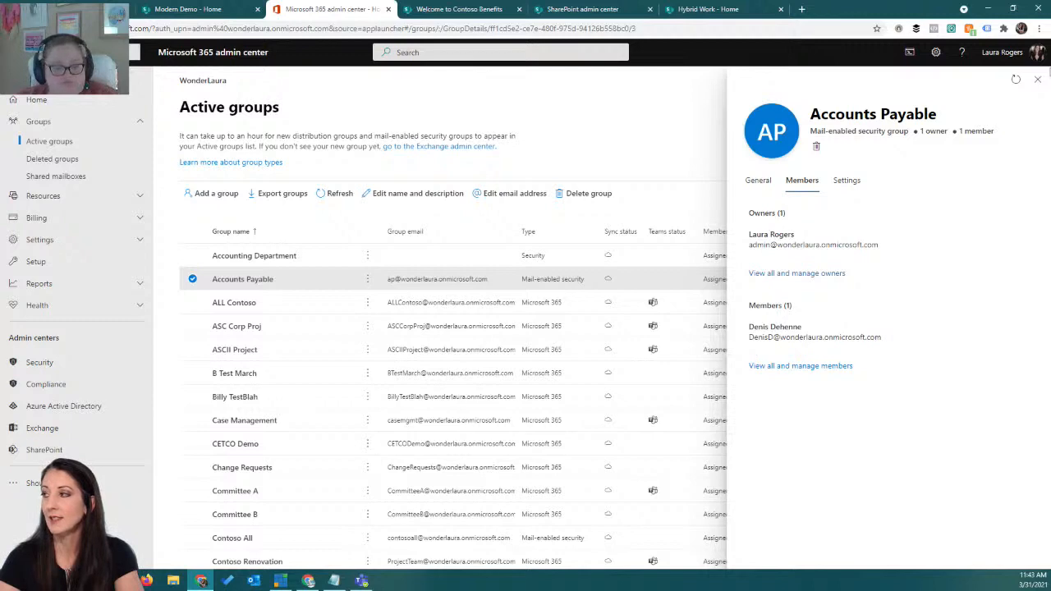
{"action": "left_click", "coordinate": [1036, 79]}
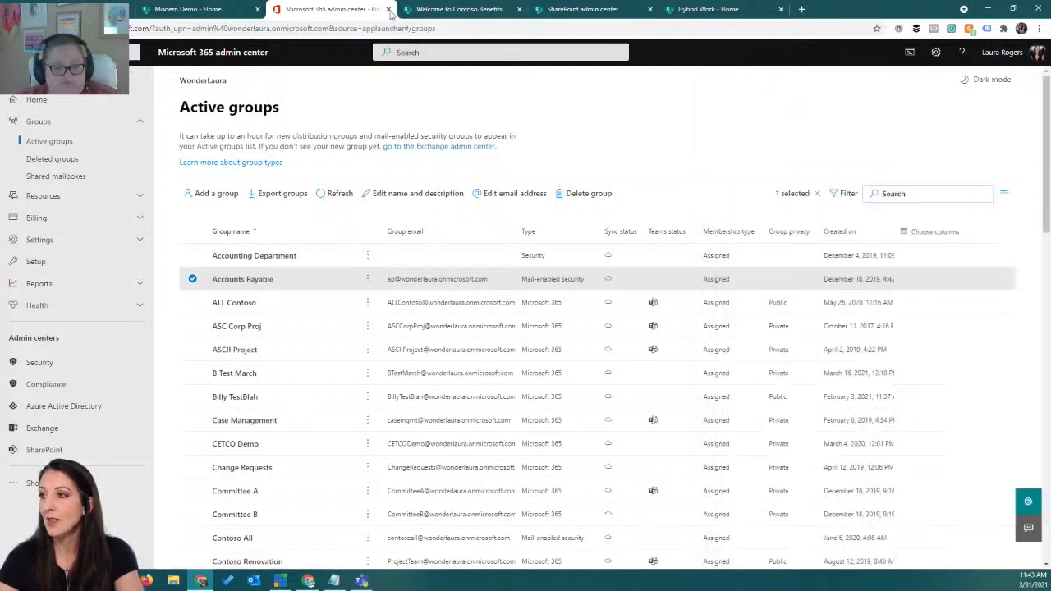
Return to the Modern Demo page, close the HR link's settings and republish the page
{"action": "left_click", "coordinate": [197, 9]}
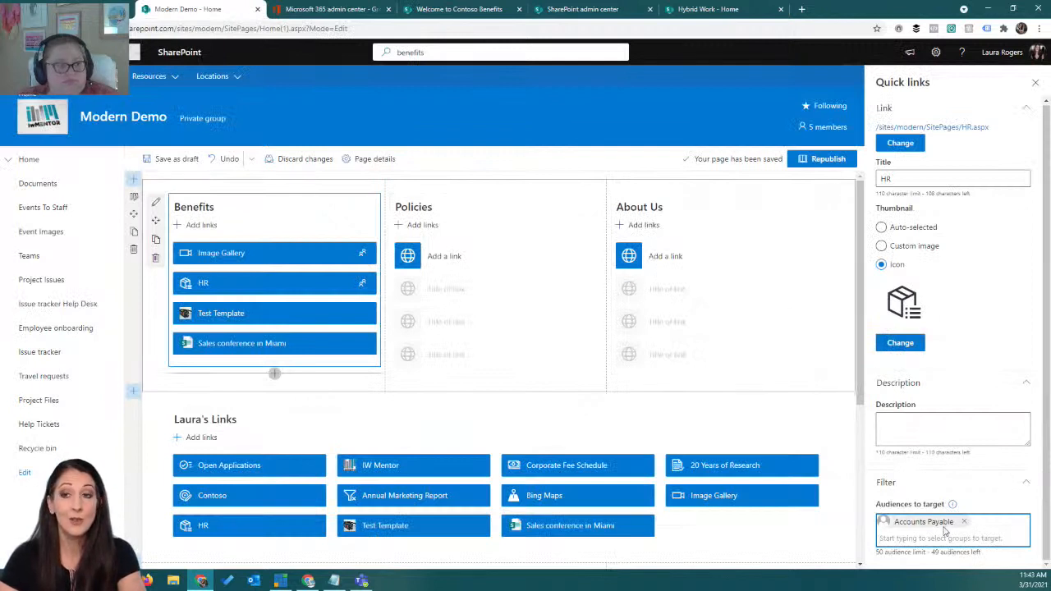
{"action": "left_click", "coordinate": [1035, 82]}
{"action": "left_click", "coordinate": [1009, 159]}
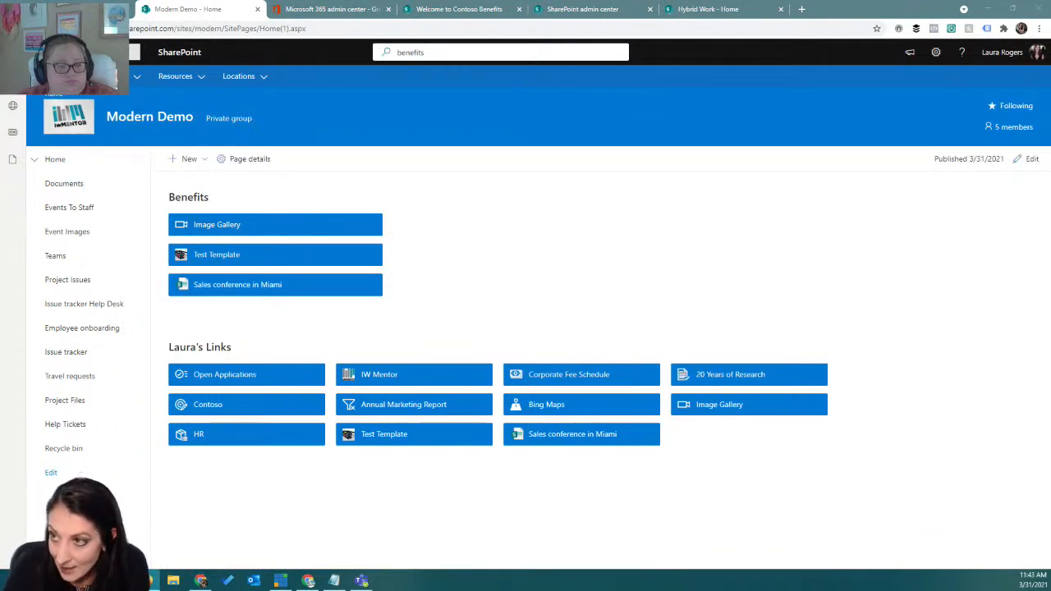
Open the Modern Demo page's address in Firefox, where a different user account is signed in
{"action": "left_click", "coordinate": [208, 28]}
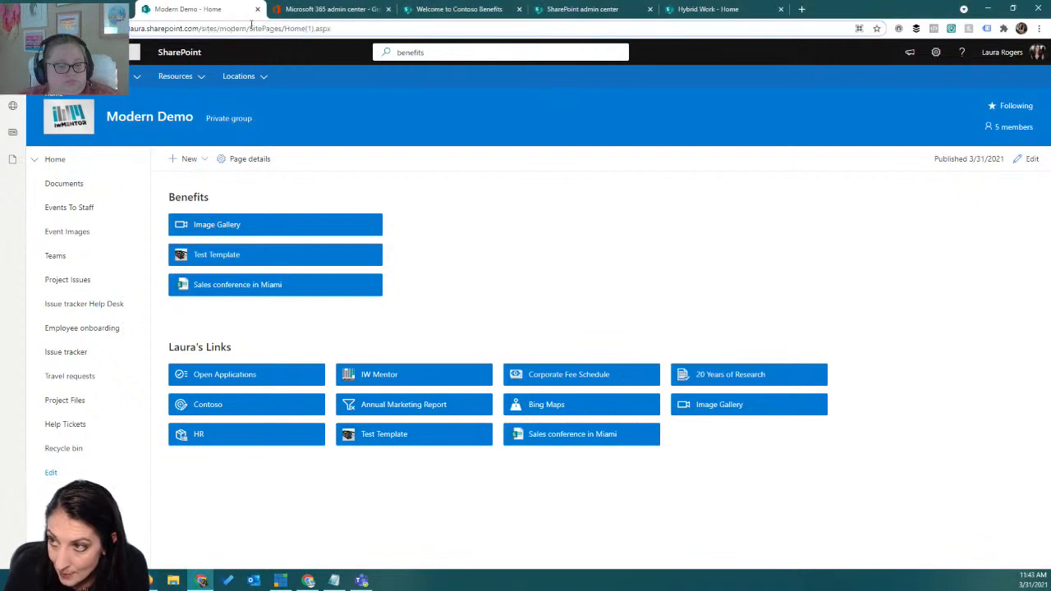
{"action": "left_click_drag", "start_coordinate": [246, 30], "coordinate": [129, 29]}
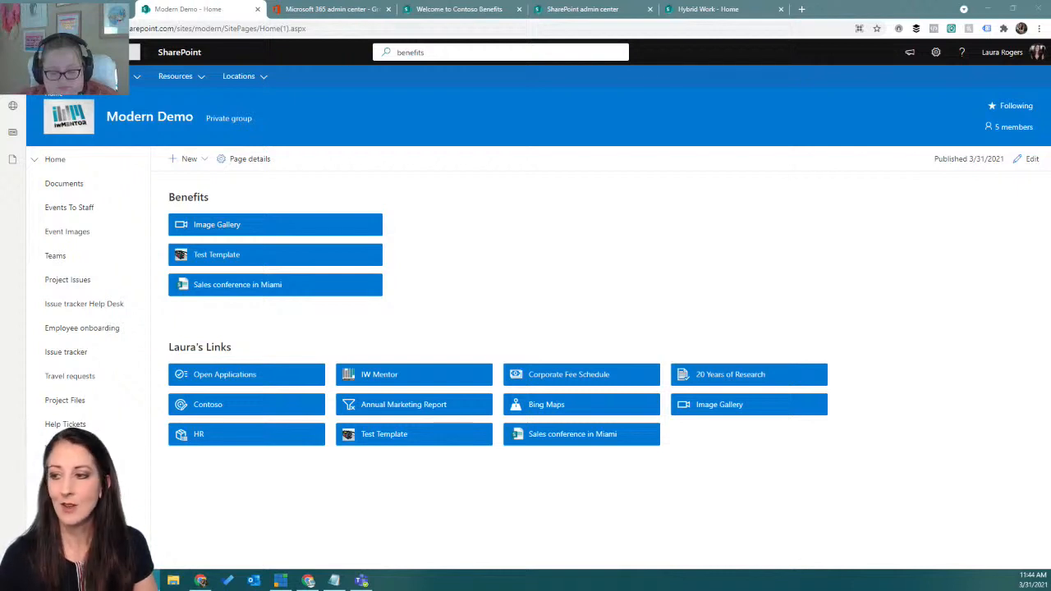
{"action": "left_click_drag", "start_coordinate": [189, 2], "coordinate": [516, 200]}
{"action": "left_click", "coordinate": [597, 195]}
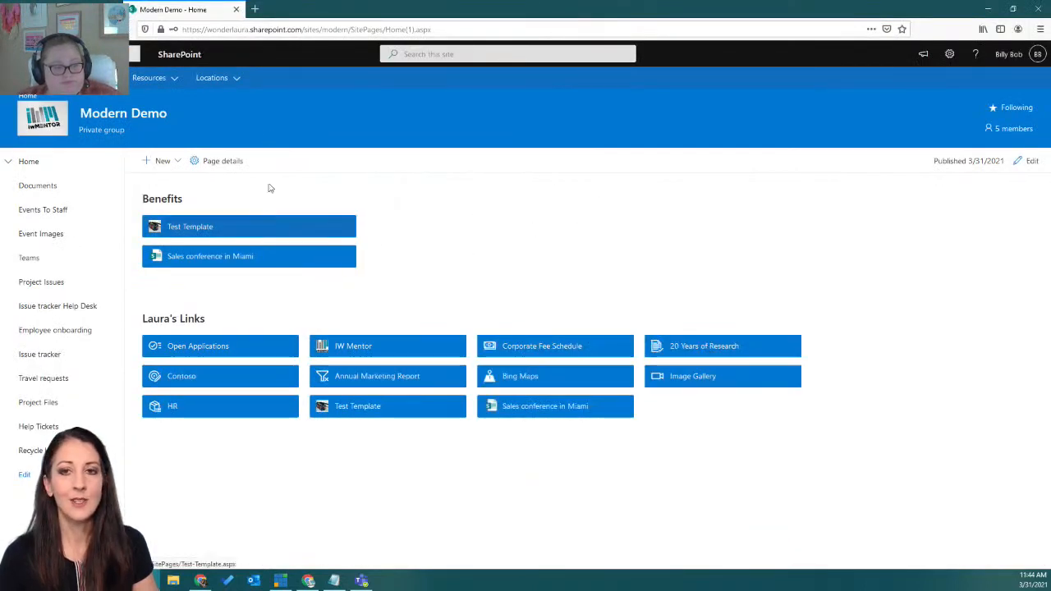
Shrink the Firefox window and lay it over the original page so the Benefits links of both accounts can be compared
{"action": "left_click_drag", "start_coordinate": [279, 15], "coordinate": [438, 138]}
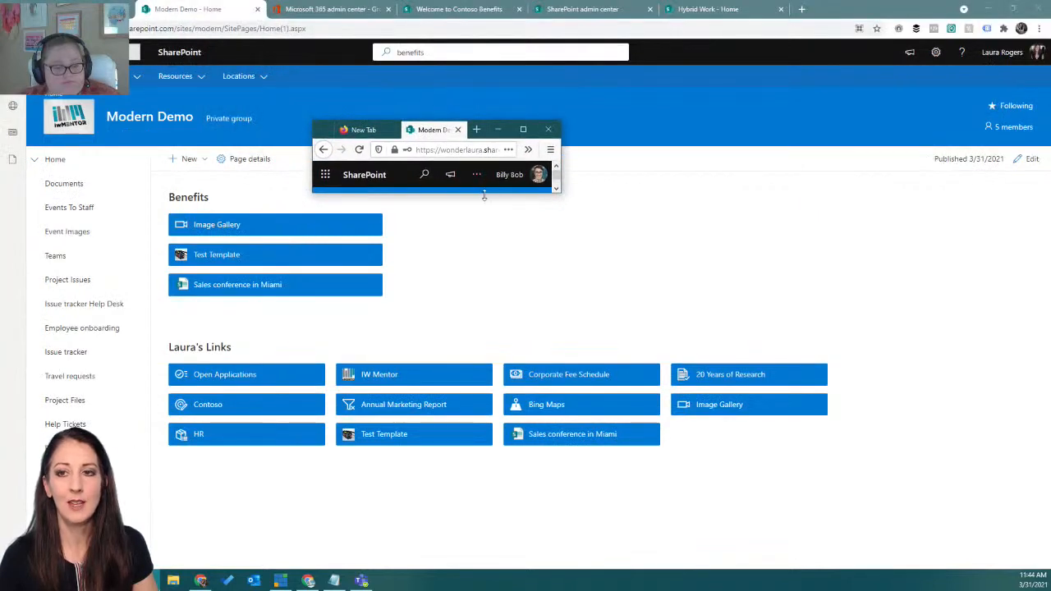
{"action": "left_click", "coordinate": [485, 197]}
{"action": "key", "text": "alt+Tab"}
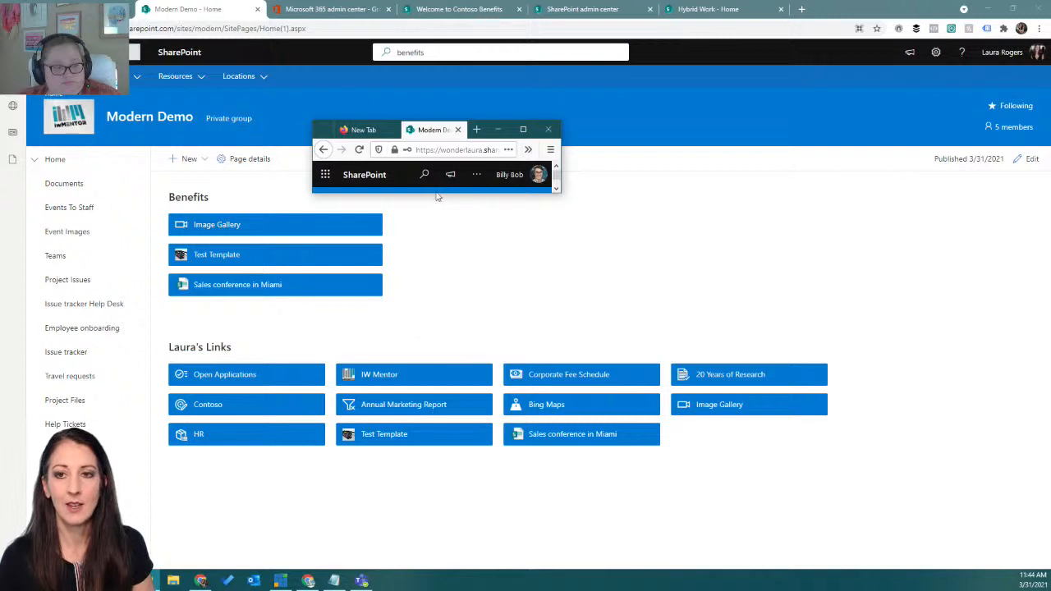
{"action": "left_click_drag", "start_coordinate": [436, 194], "coordinate": [437, 422]}
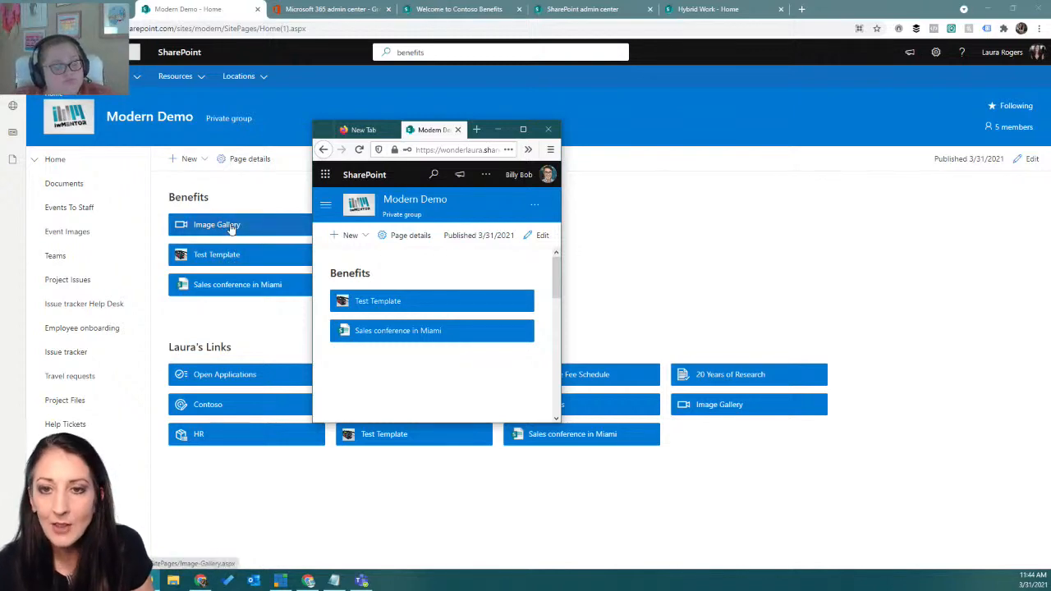
Put the original Modern Demo page into edit mode, and widen the Firefox window and place it beside the Benefits links
{"action": "left_click", "coordinate": [907, 237]}
{"action": "left_click", "coordinate": [1022, 160]}
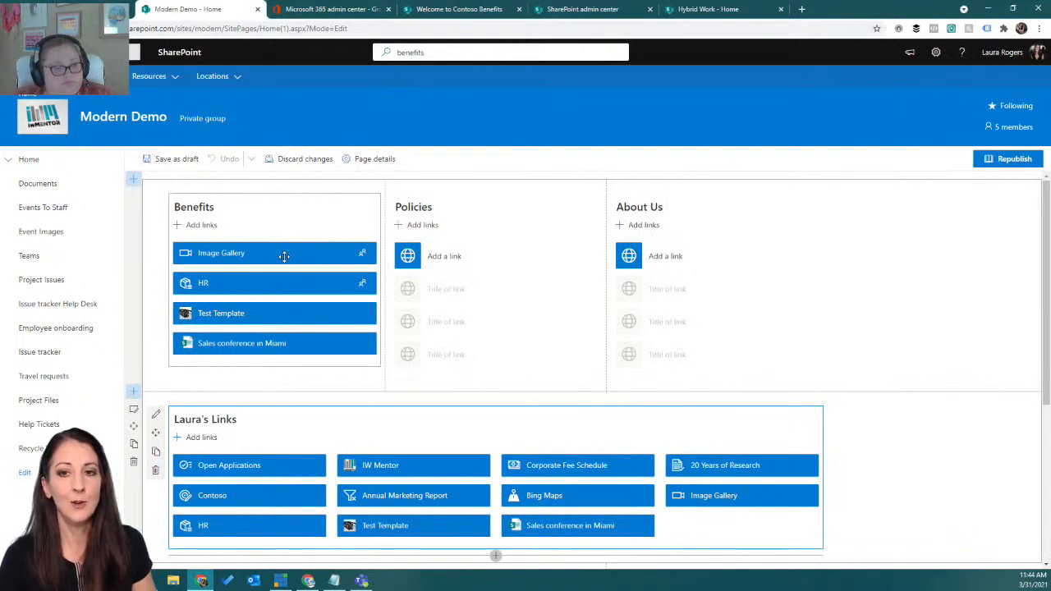
{"action": "key", "text": "alt+Tab"}
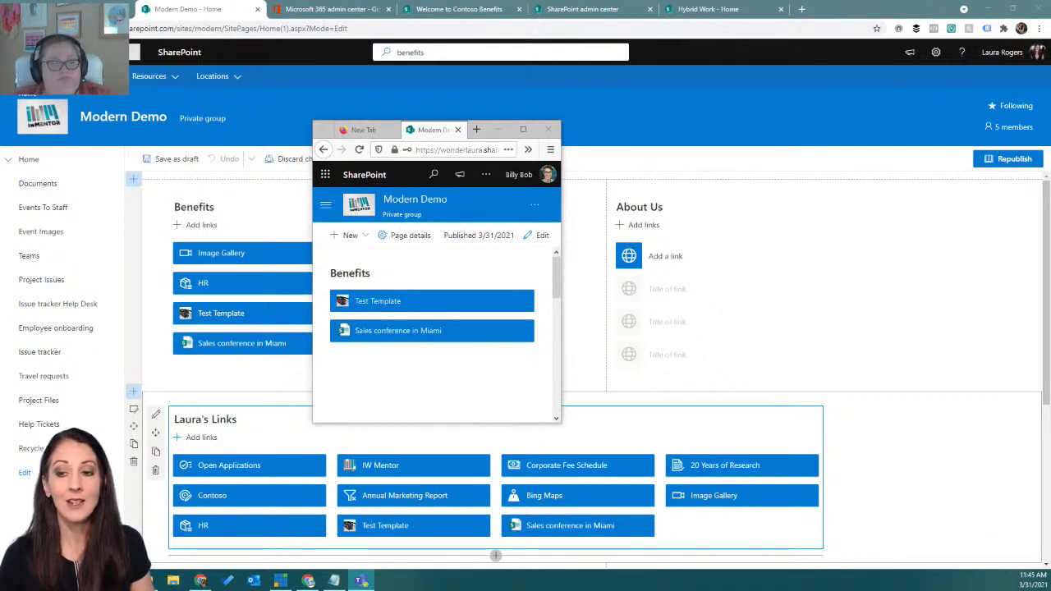
{"action": "key", "text": "alt+Tab"}
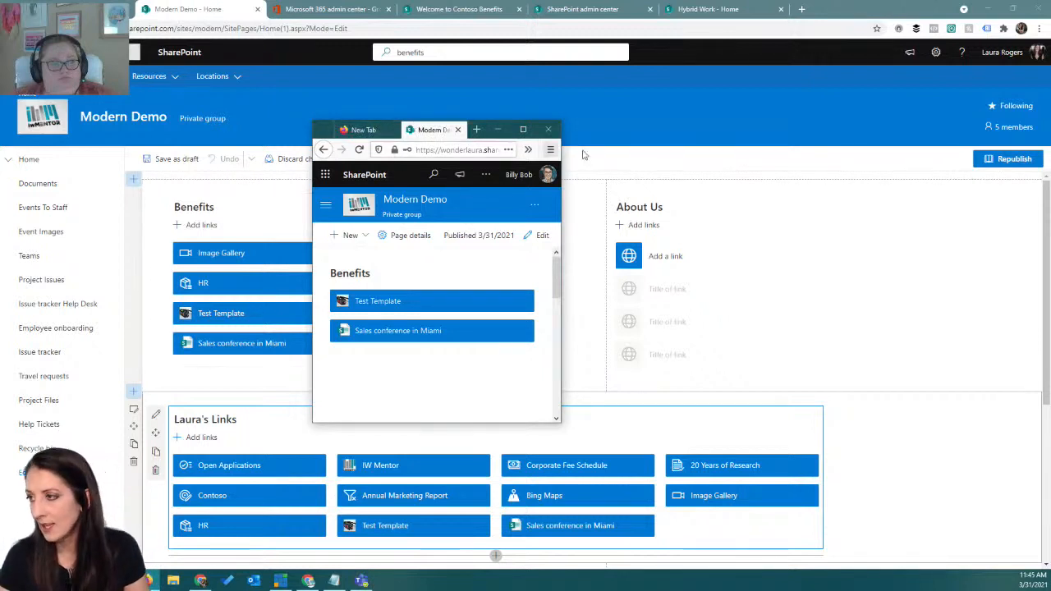
{"action": "left_click_drag", "start_coordinate": [561, 150], "coordinate": [747, 149]}
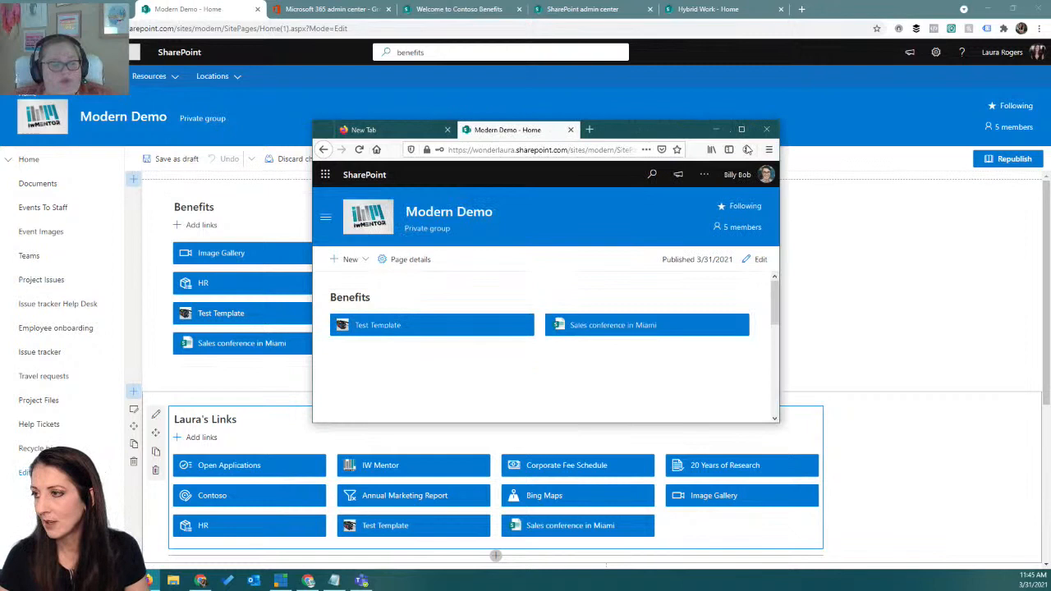
{"action": "left_click_drag", "start_coordinate": [609, 131], "coordinate": [809, 131]}
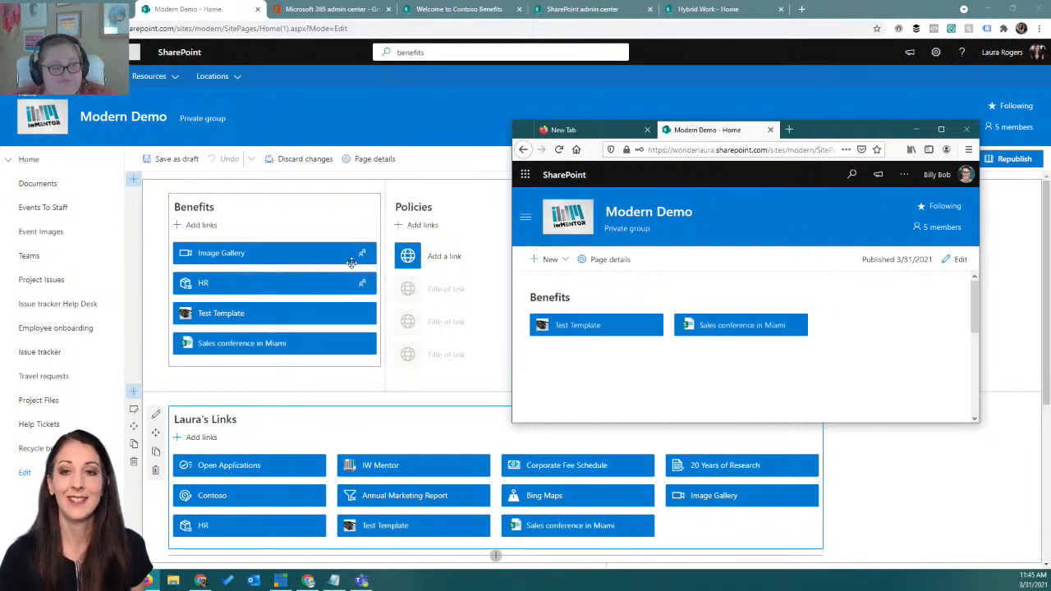
Open the settings of the Test Template link under Benefits and search its audiences to target for "acc"
{"action": "left_click", "coordinate": [333, 317]}
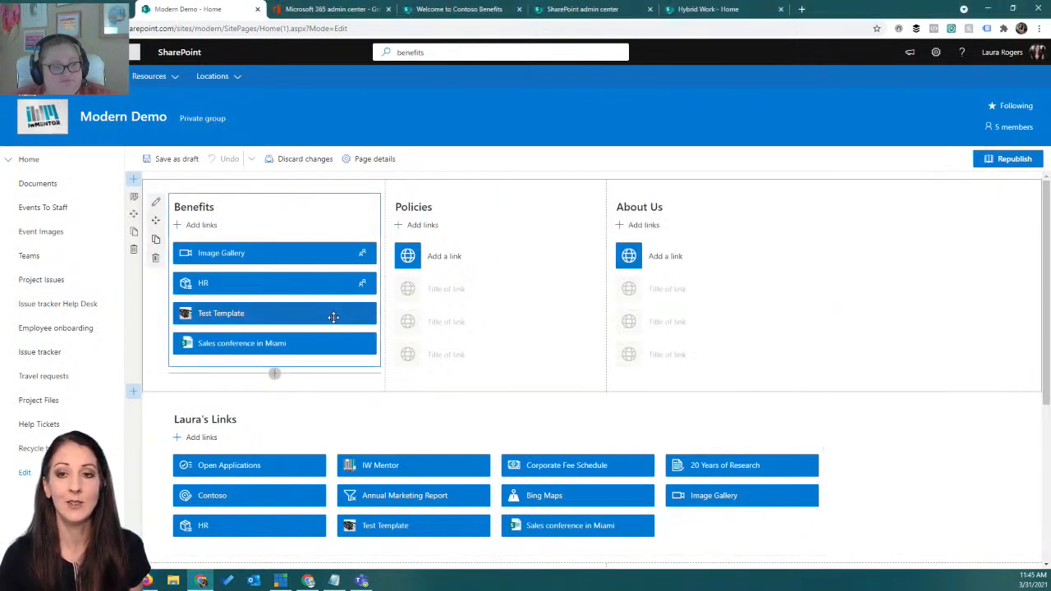
{"action": "left_click", "coordinate": [325, 310]}
{"action": "scroll", "coordinate": [924, 550], "scroll_direction": "down", "scroll_amount": 1}
{"action": "left_click", "coordinate": [924, 538]}
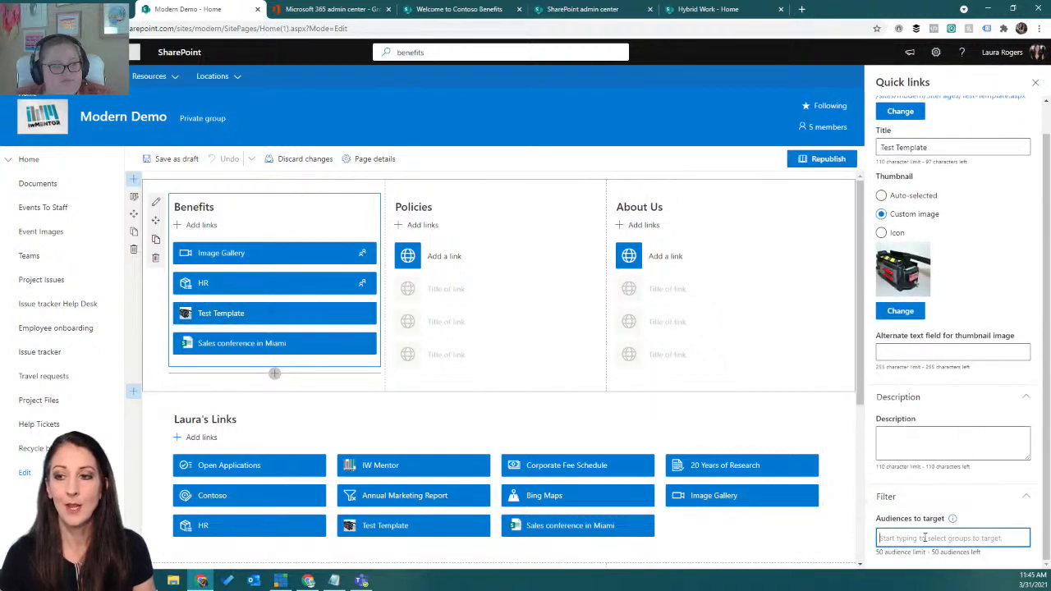
{"action": "type", "text": "acc"}
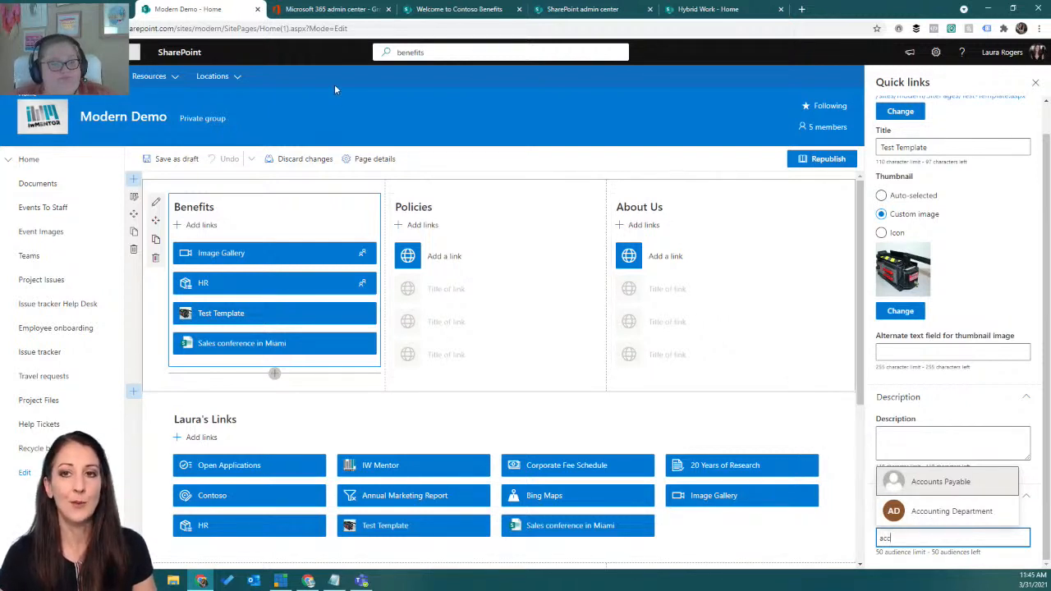
Check the Accounting Department group's details and the Human Resources group's members in the Microsoft 365 admin center
{"action": "left_click", "coordinate": [325, 11]}
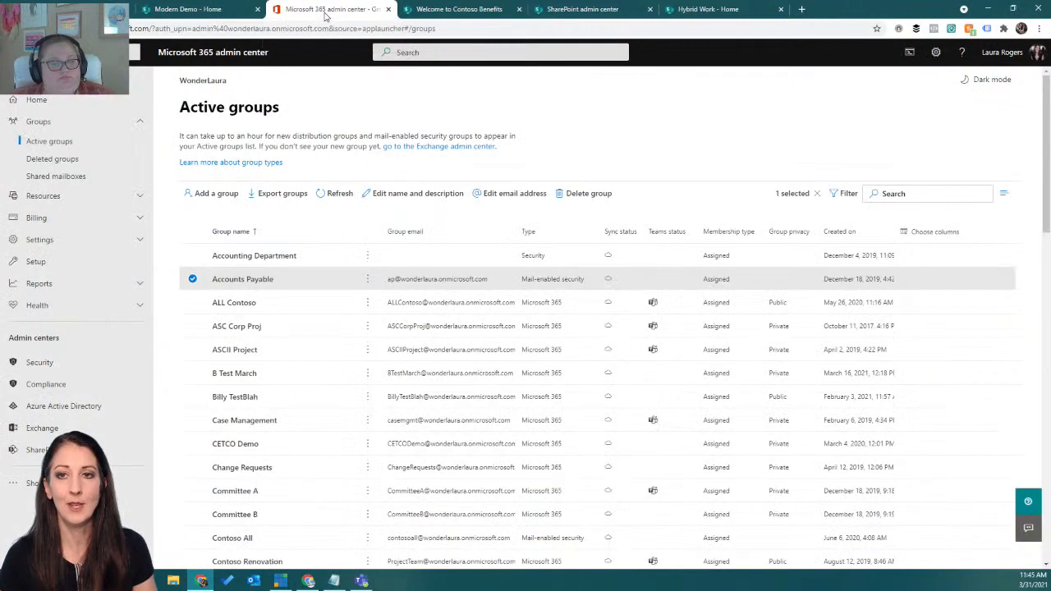
{"action": "left_click", "coordinate": [410, 257]}
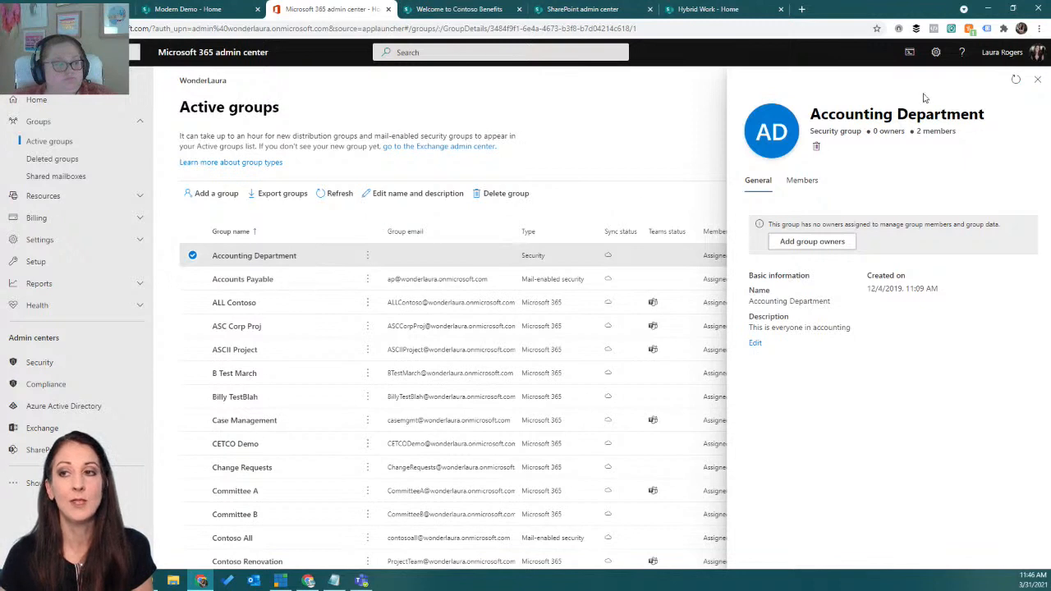
{"action": "left_click", "coordinate": [1039, 82]}
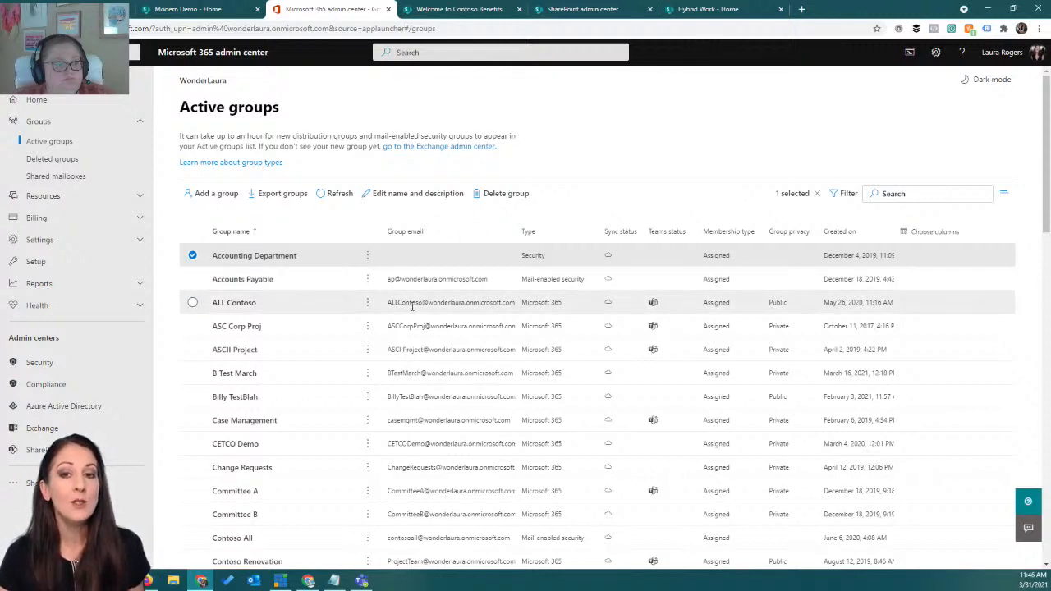
{"action": "scroll", "coordinate": [412, 305], "scroll_direction": "down", "scroll_amount": 5}
{"action": "scroll", "coordinate": [412, 305], "scroll_direction": "down", "scroll_amount": 2}
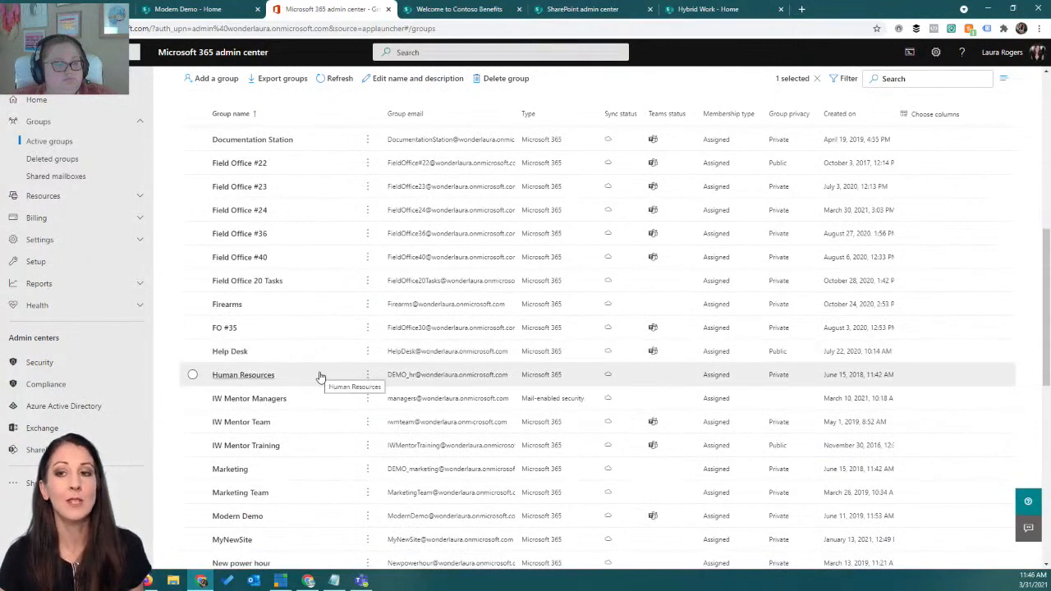
{"action": "left_click", "coordinate": [682, 380]}
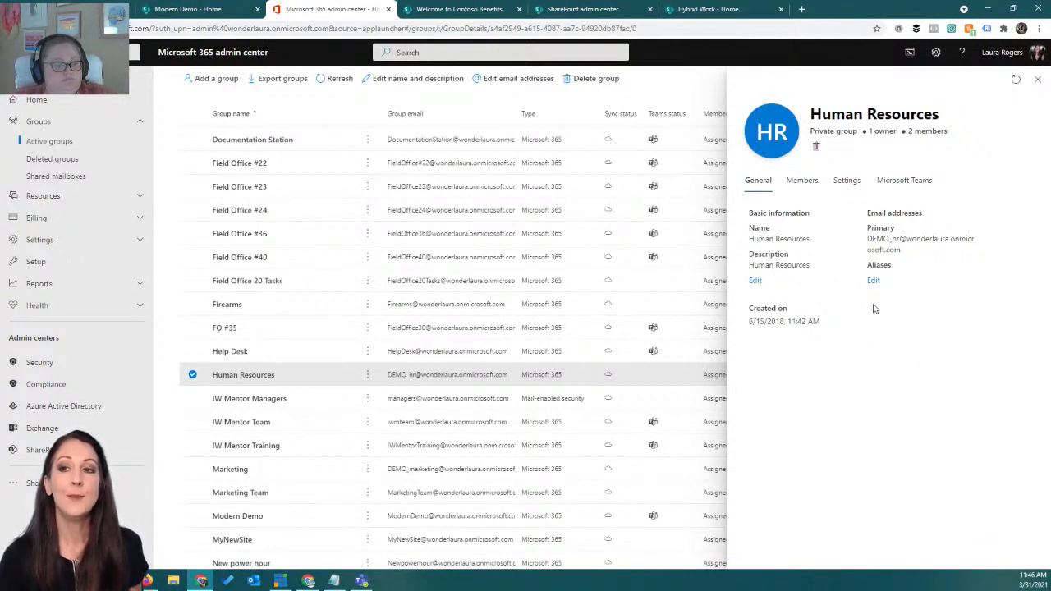
{"action": "left_click", "coordinate": [808, 194]}
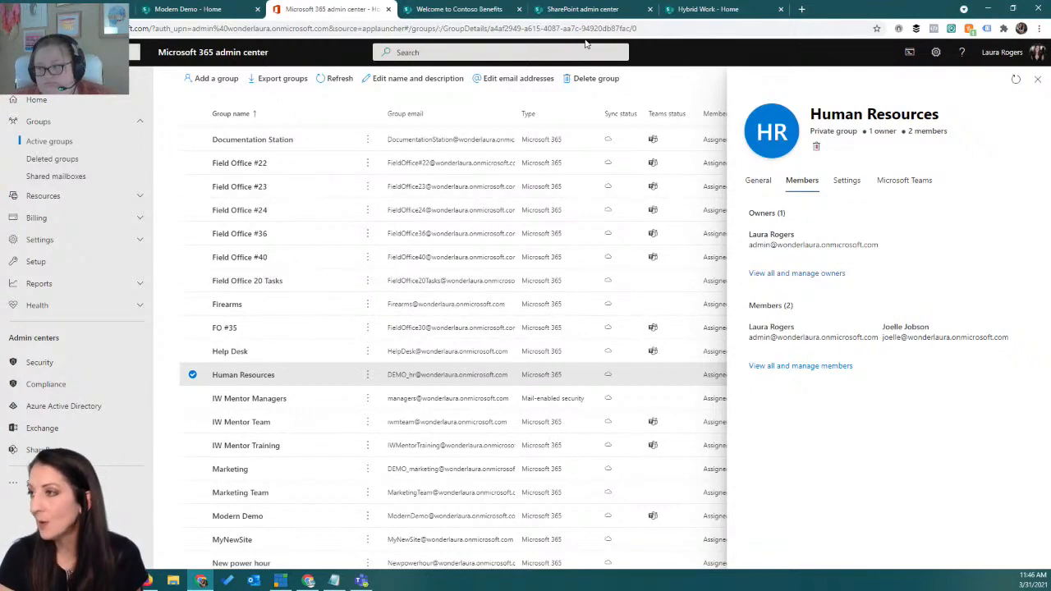
Return to the Modern Demo page and target the Test Template link to the Human Resources Members audience
{"action": "left_click", "coordinate": [220, 10]}
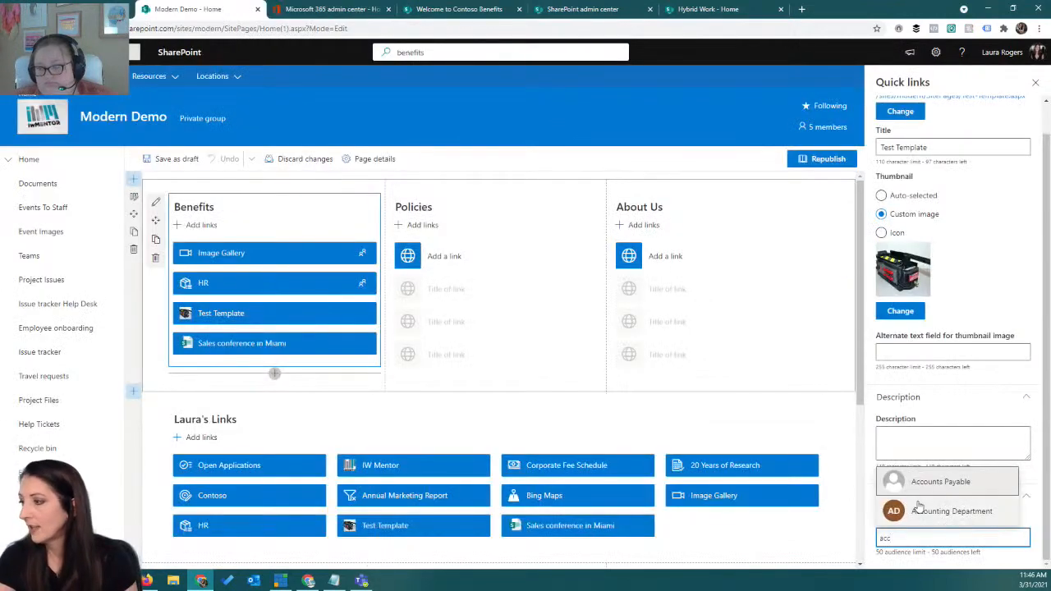
{"action": "key", "text": "BackSpace"}
{"action": "key", "text": "BackSpace"}
{"action": "key", "text": "BackSpace"}
{"action": "type", "text": "Hum"}
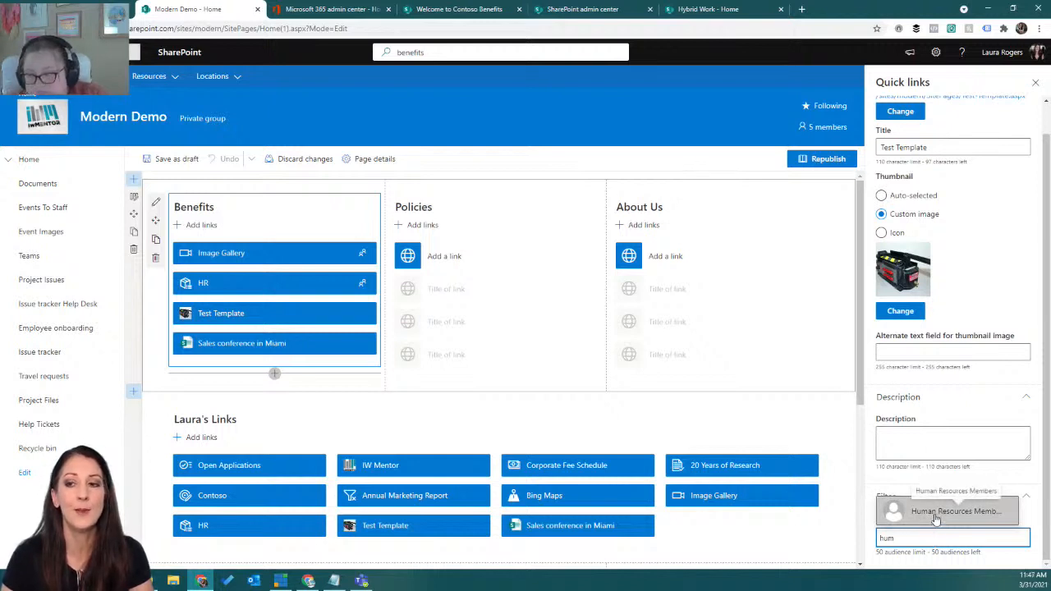
{"action": "left_click", "coordinate": [934, 517]}
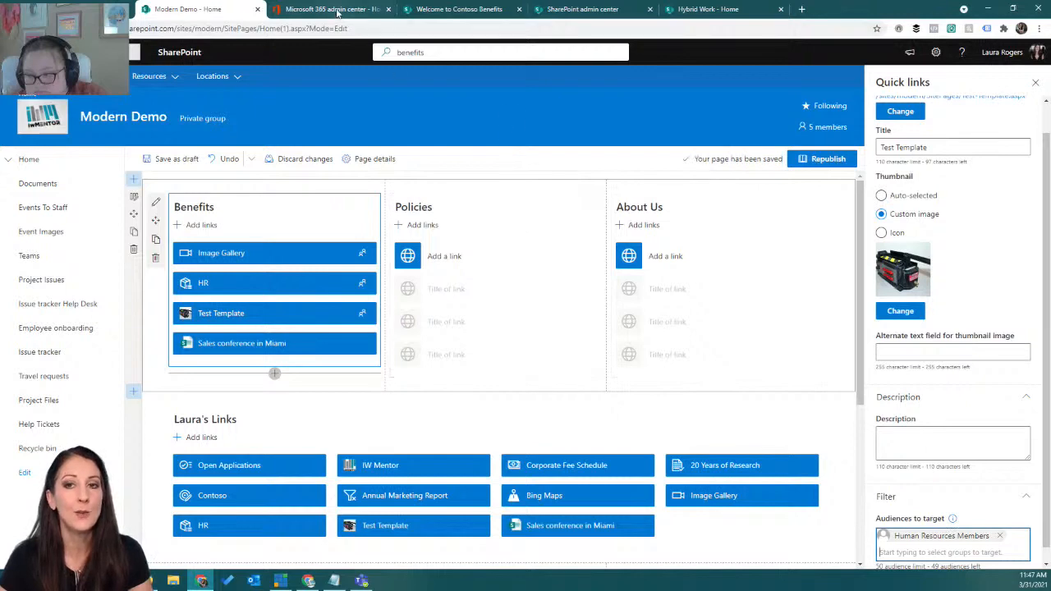
Open the Marketing group's details in the Microsoft 365 admin center, and return to the Modern Demo page
{"action": "left_click", "coordinate": [333, 10]}
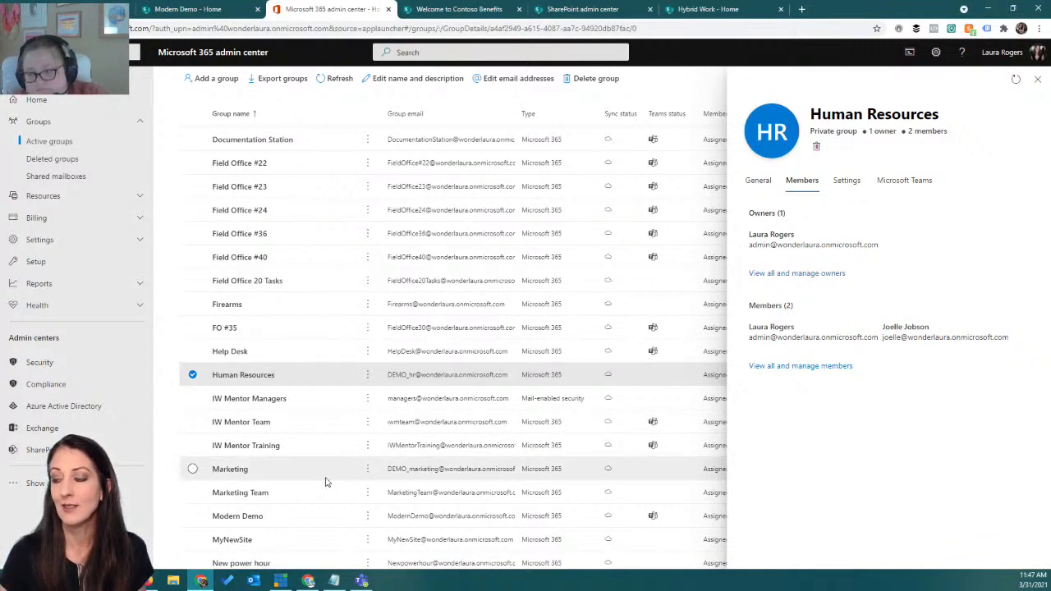
{"action": "left_click", "coordinate": [589, 473]}
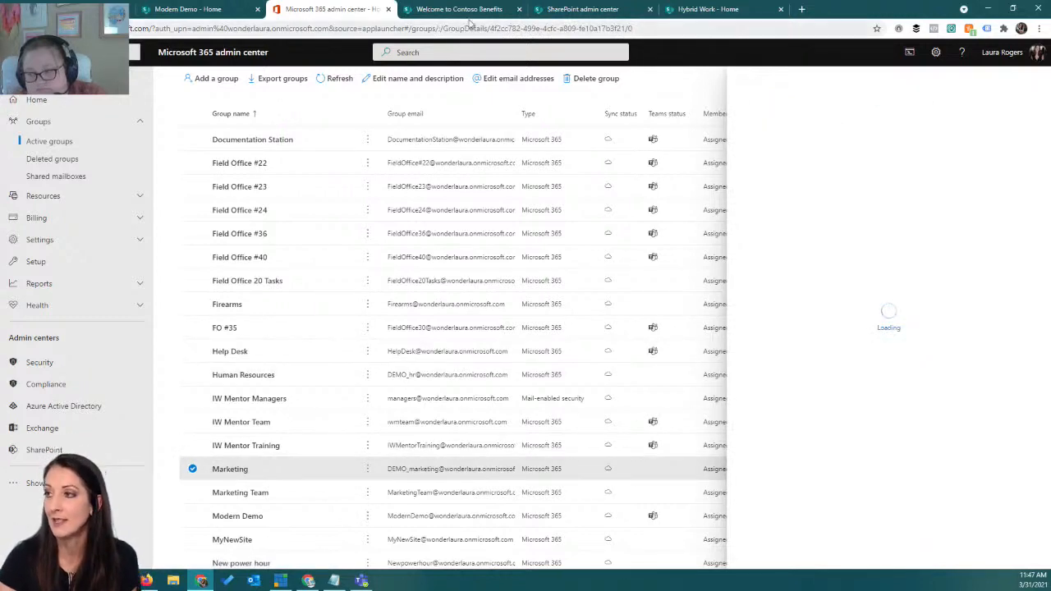
{"action": "left_click", "coordinate": [220, 17]}
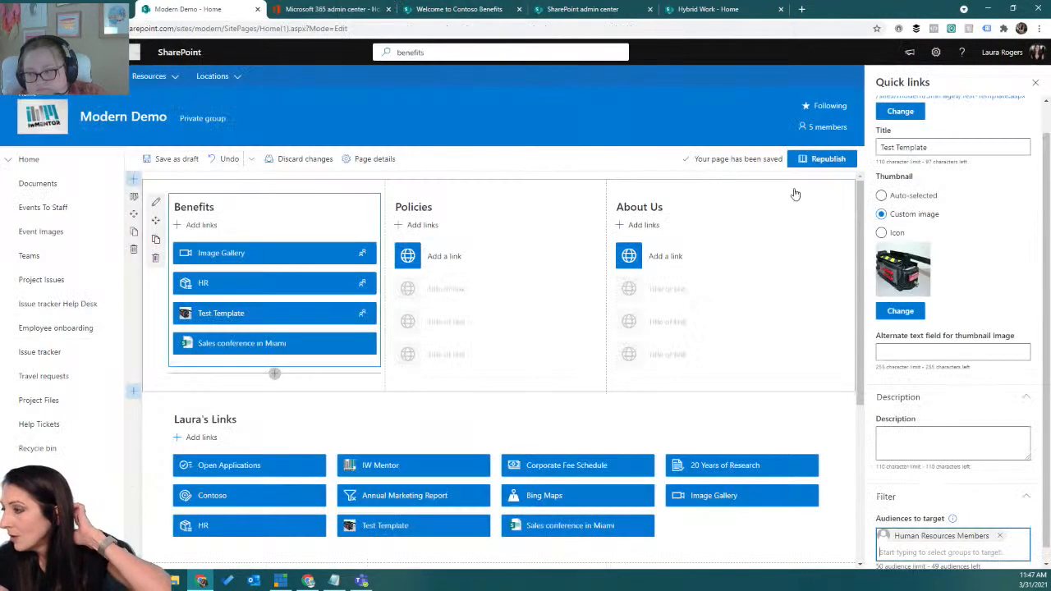
Remove and re-add the Human Resources Members audience on the Test Template link, and search for a further audience with "marke"
{"action": "left_click", "coordinate": [1000, 537]}
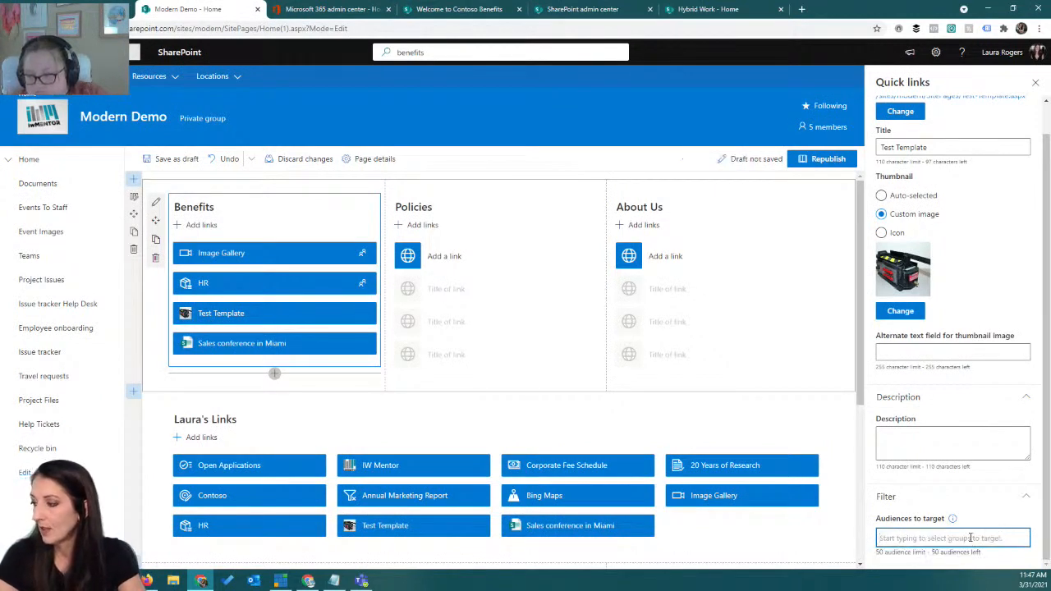
{"action": "type", "text": "hum"}
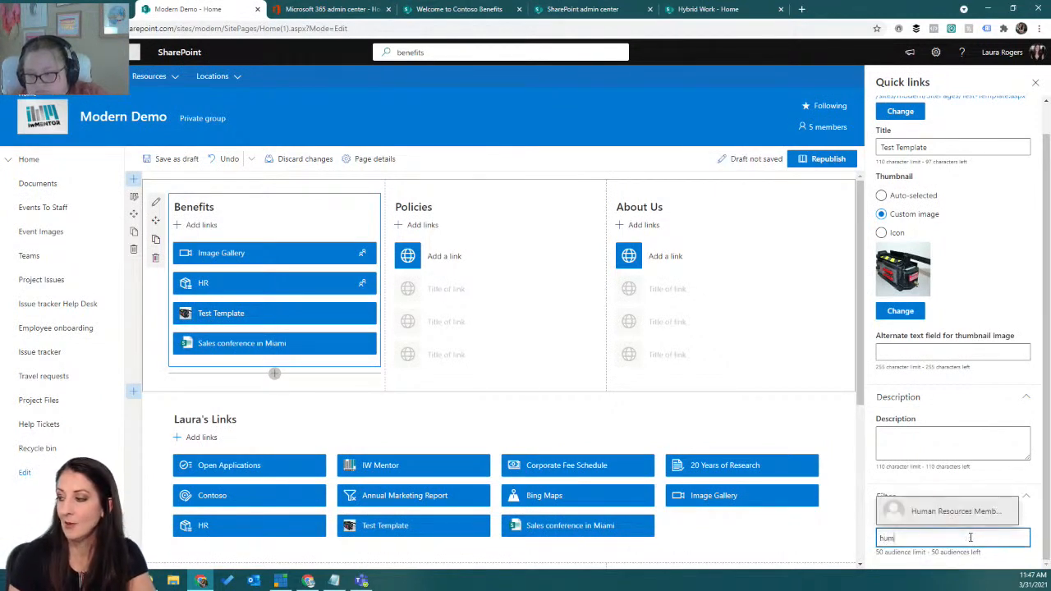
{"action": "left_click", "coordinate": [963, 517]}
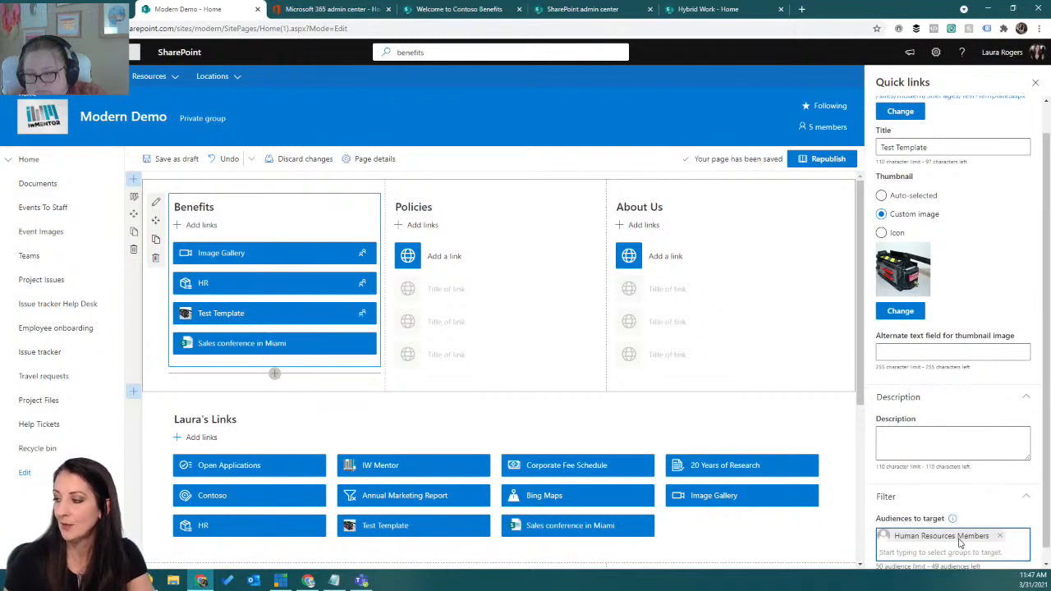
{"action": "type", "text": "marke"}
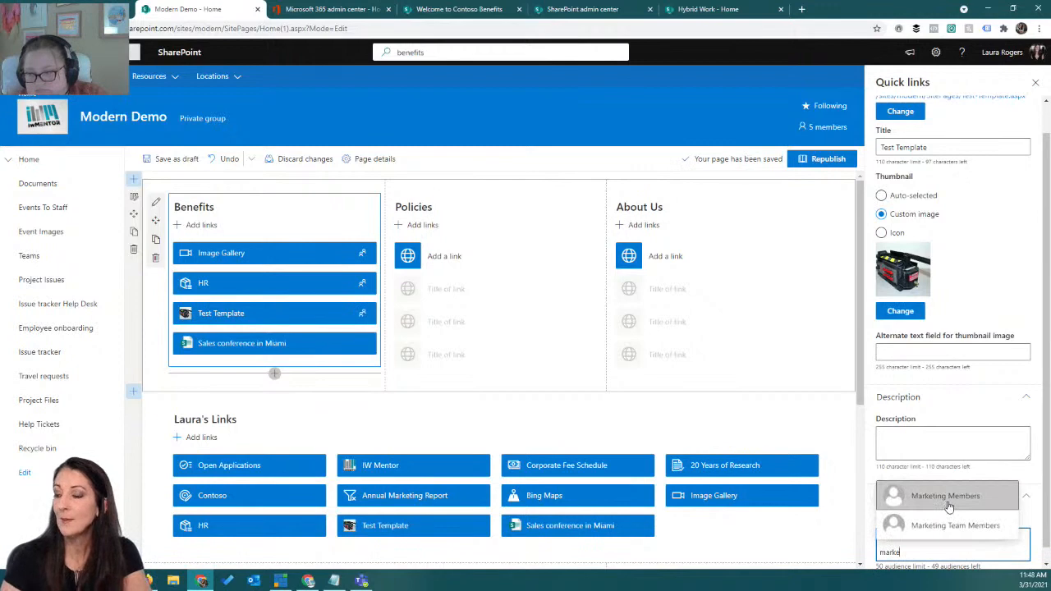
Check the owners and members of the Marketing and Marketing Team groups in the Microsoft 365 admin center
{"action": "left_click", "coordinate": [332, 9]}
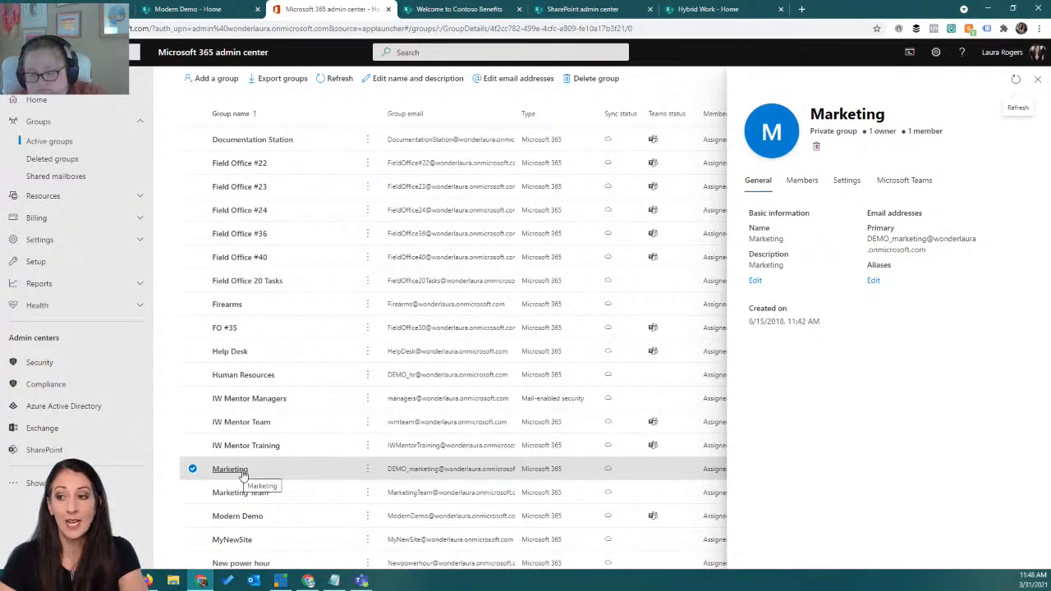
{"action": "left_click", "coordinate": [801, 179]}
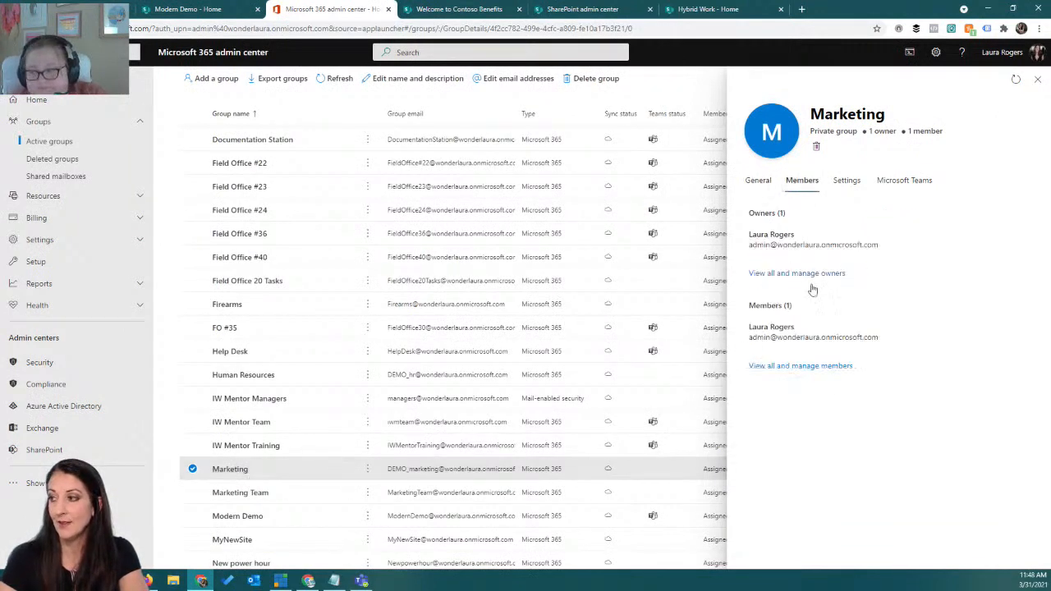
{"action": "left_click", "coordinate": [257, 493]}
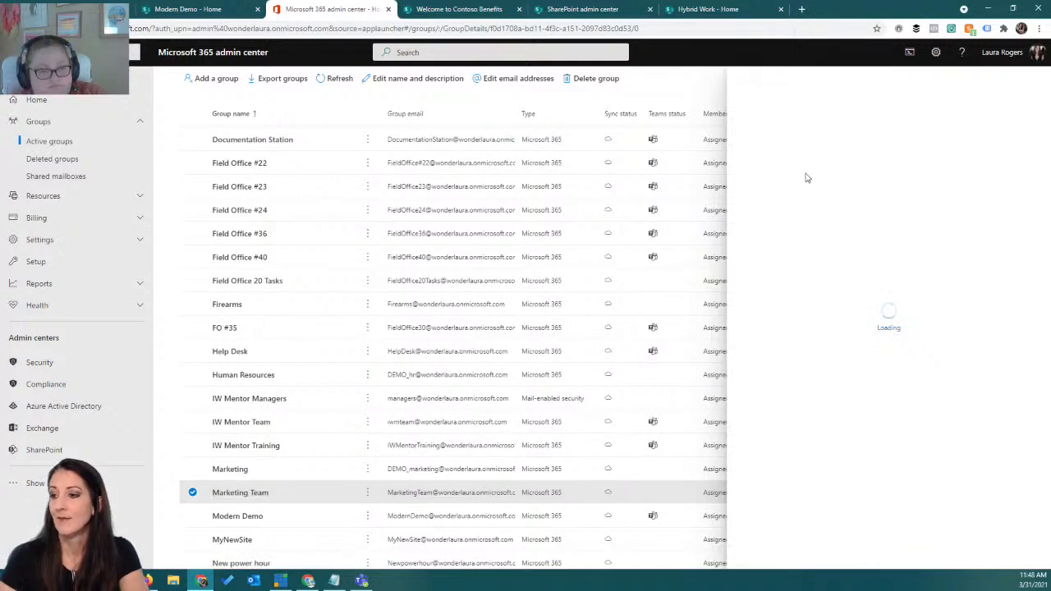
{"action": "left_click", "coordinate": [803, 181]}
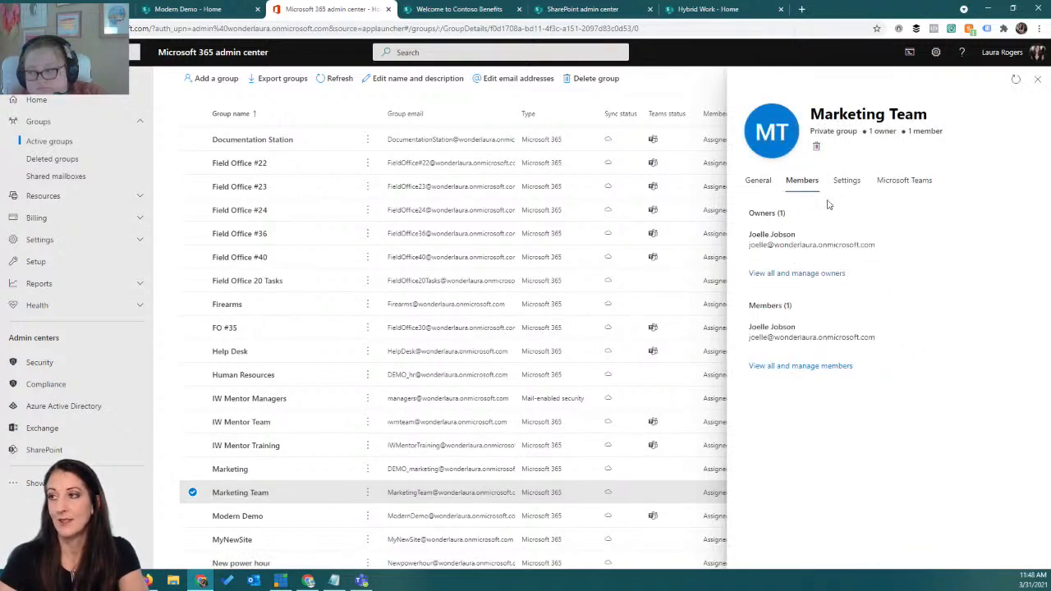
{"action": "left_click", "coordinate": [331, 80]}
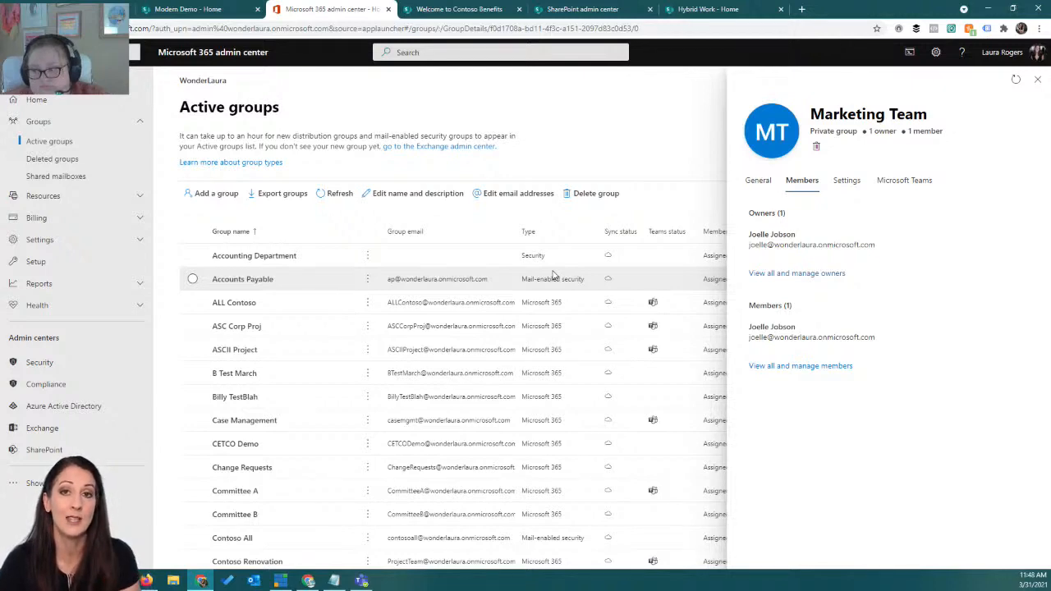
Return to the Modern Demo page and add Marketing Members to the Test Template link's target audiences
{"action": "left_click", "coordinate": [212, 6]}
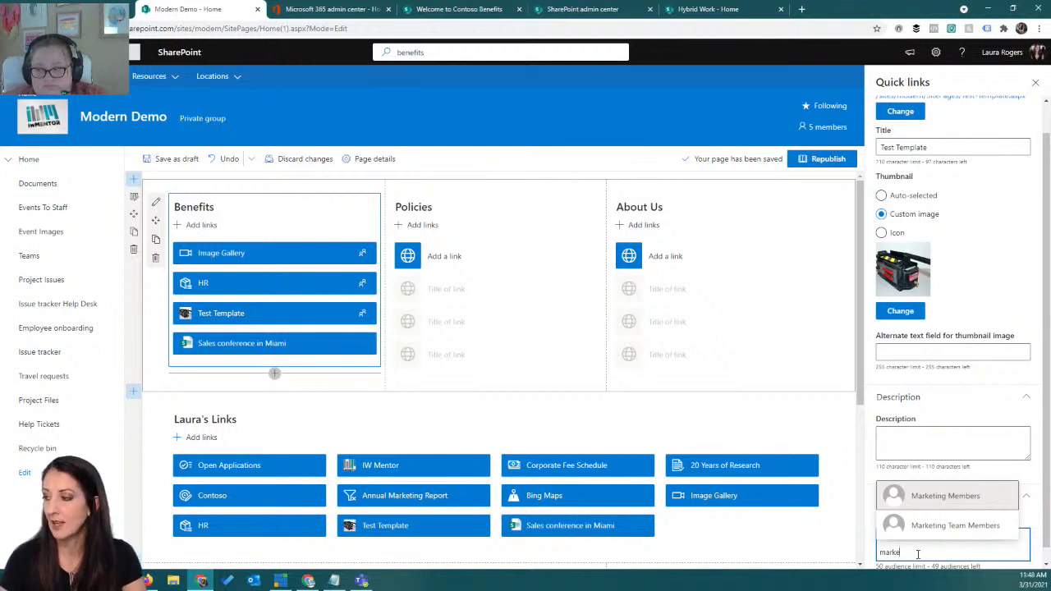
{"action": "left_click", "coordinate": [945, 497]}
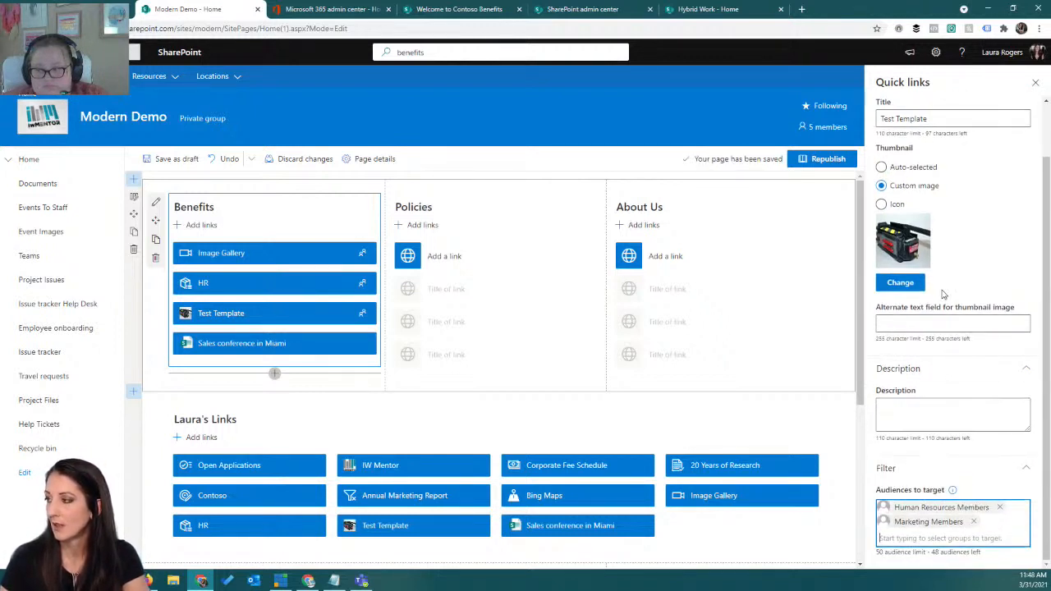
{"action": "left_click", "coordinate": [926, 321]}
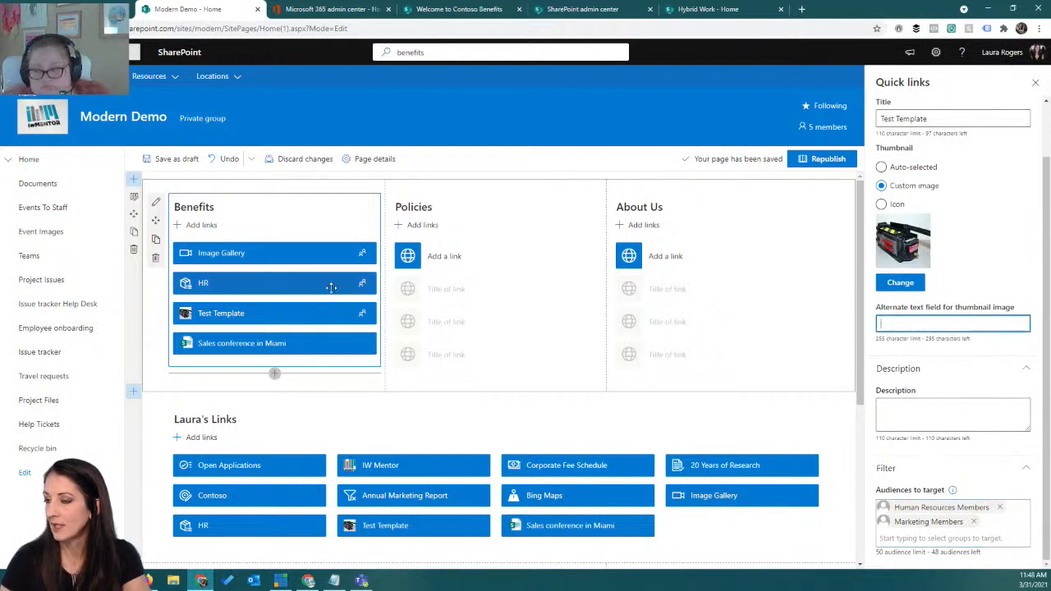
{"action": "left_click", "coordinate": [954, 491]}
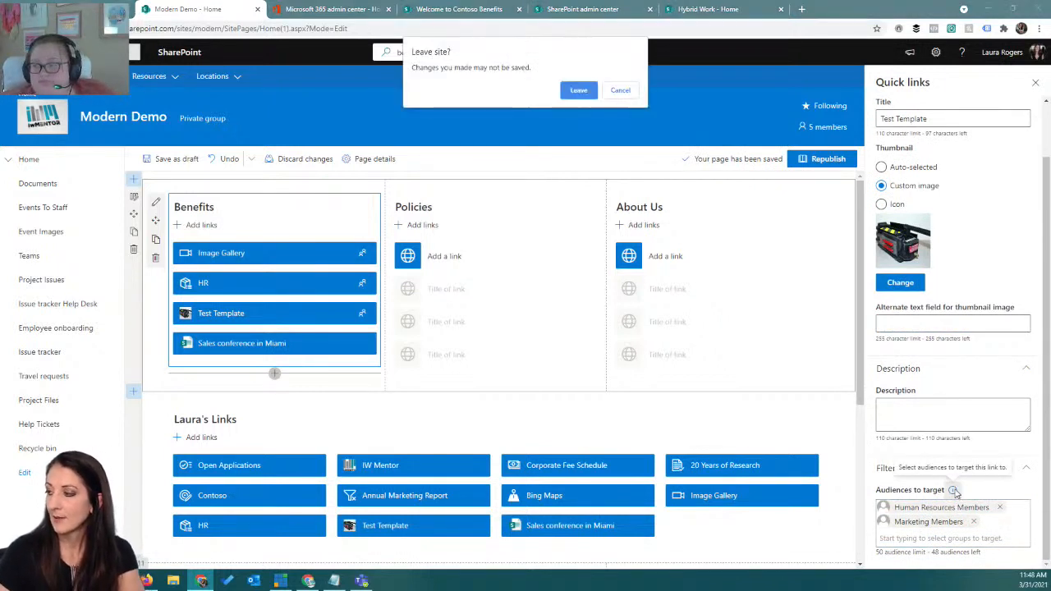
Dismiss the leave-page prompts, close the link's properties, and save the Modern Demo page as a draft
{"action": "left_click", "coordinate": [620, 90]}
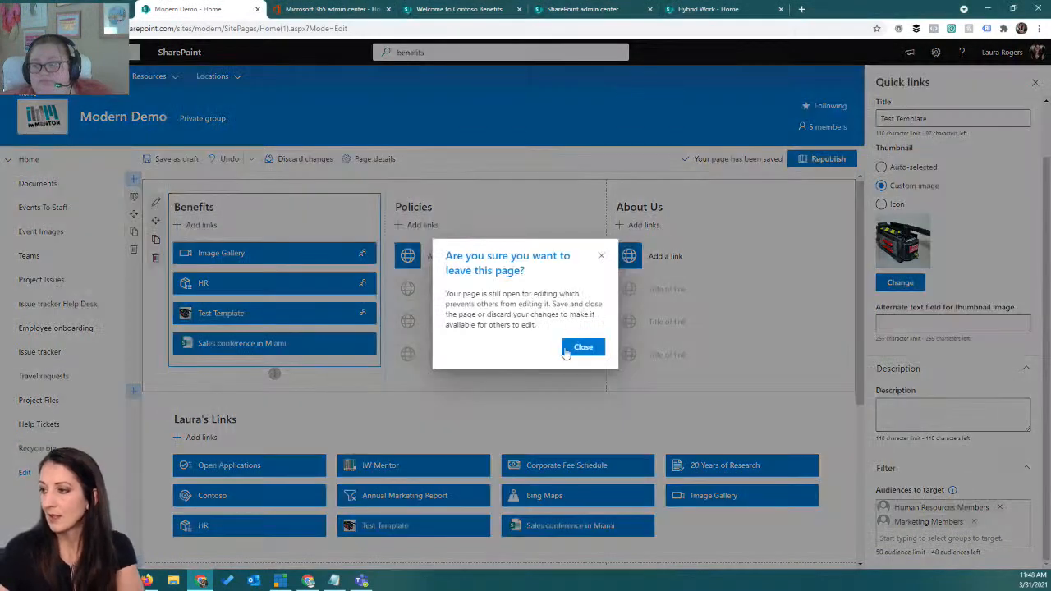
{"action": "left_click", "coordinate": [600, 256]}
{"action": "left_click", "coordinate": [1035, 82]}
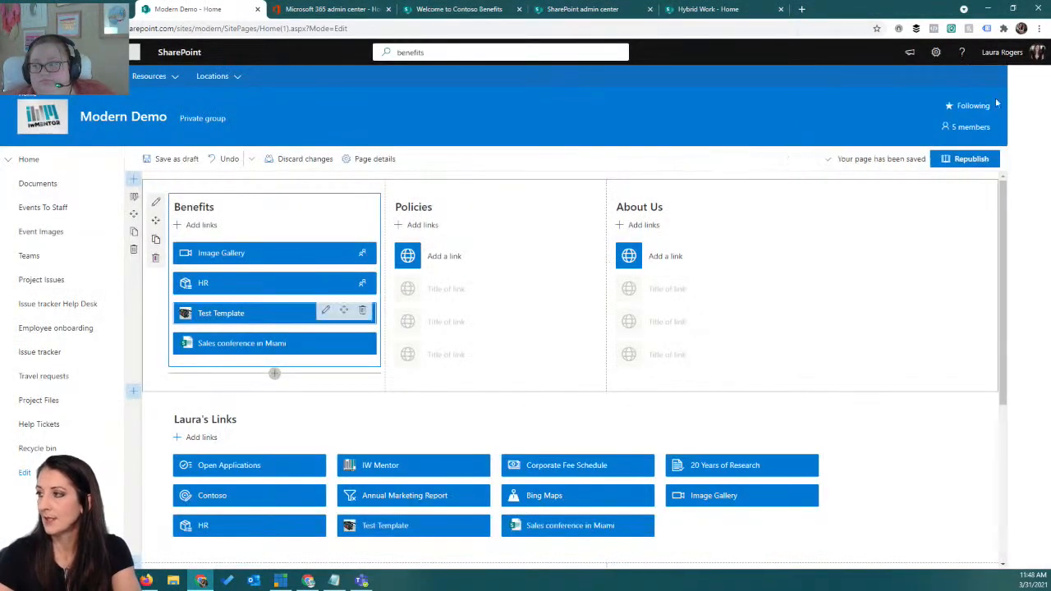
{"action": "left_click", "coordinate": [200, 160]}
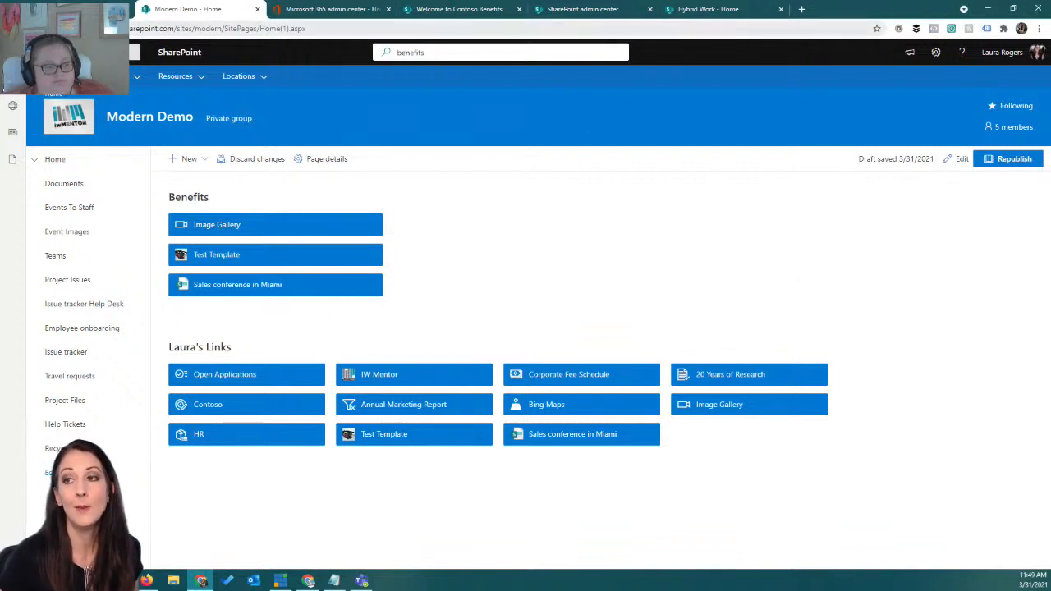
{"action": "mouse_move", "coordinate": [229, 83]}
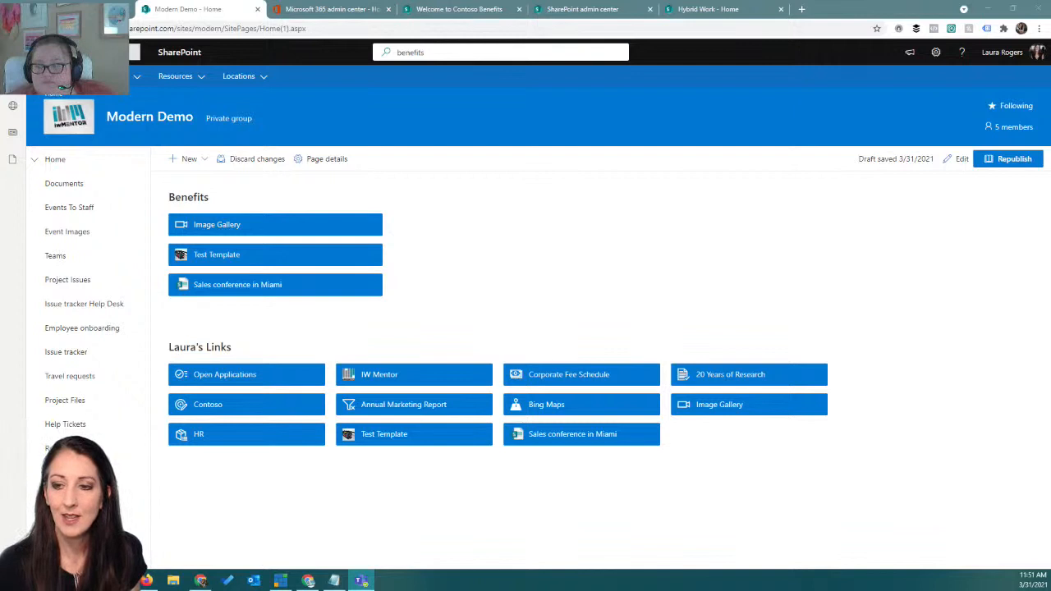
{"action": "key", "text": "alt+Tab"}
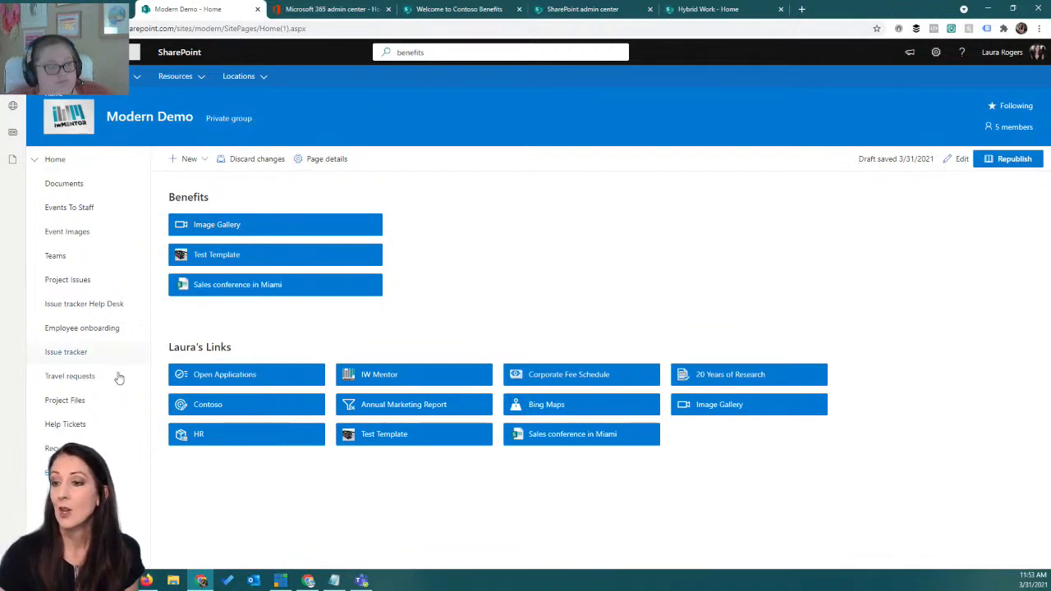
Turn on site navigation audience targeting for the Modern Demo site and save the navigation
{"action": "left_click", "coordinate": [51, 472]}
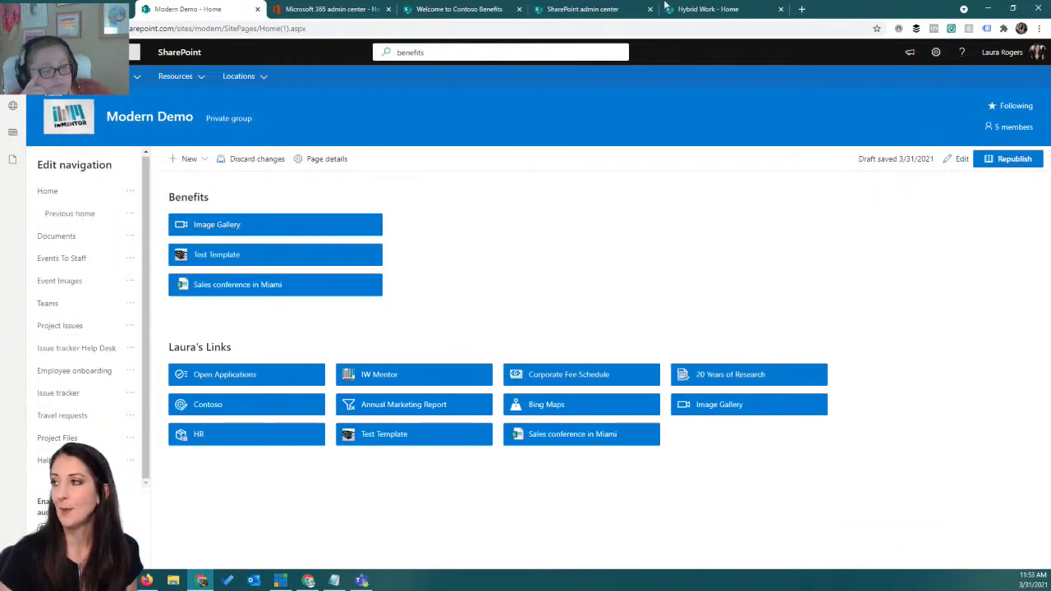
{"action": "left_click", "coordinate": [1011, 8]}
{"action": "left_click_drag", "start_coordinate": [997, 4], "coordinate": [783, 89]}
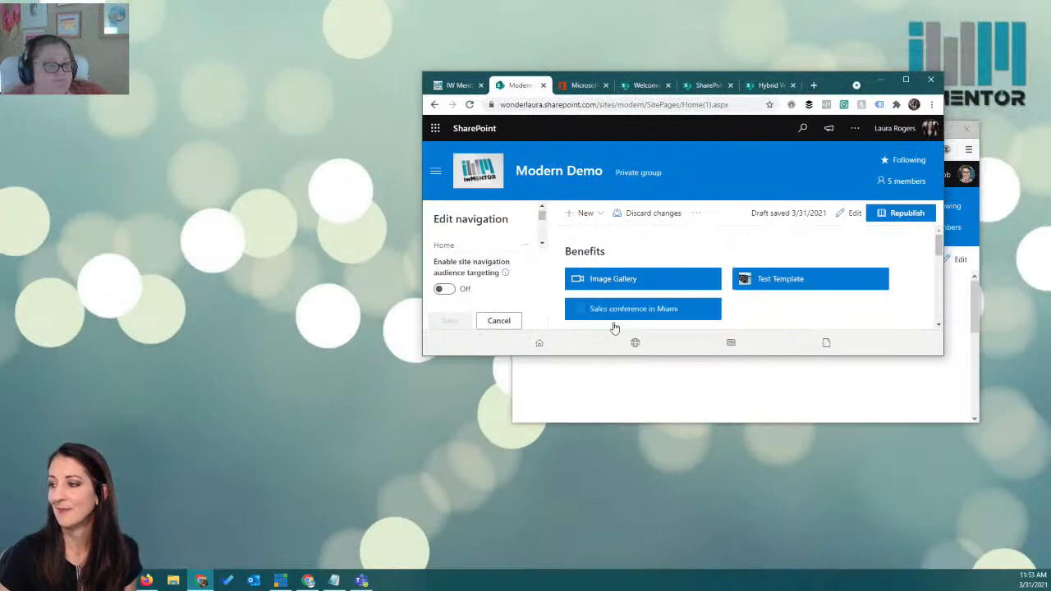
{"action": "left_click_drag", "start_coordinate": [588, 356], "coordinate": [576, 540]}
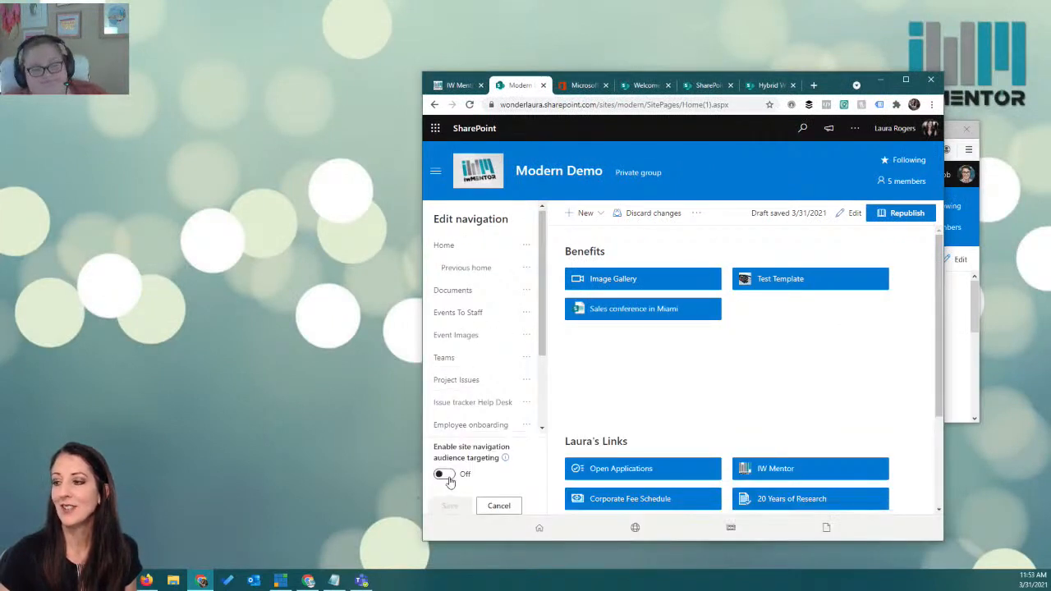
{"action": "left_click", "coordinate": [443, 475]}
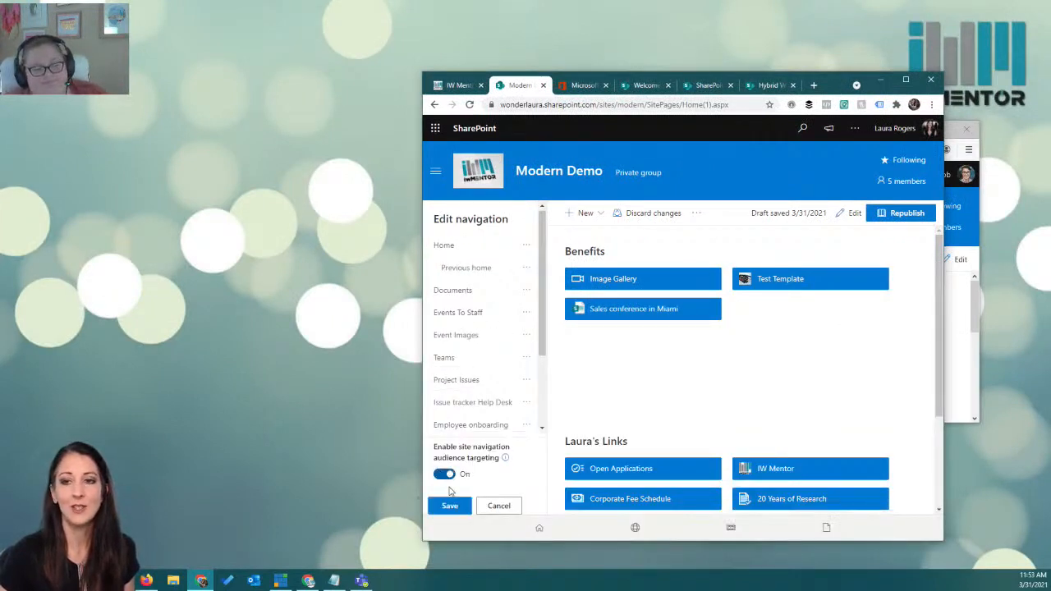
{"action": "left_click", "coordinate": [450, 506]}
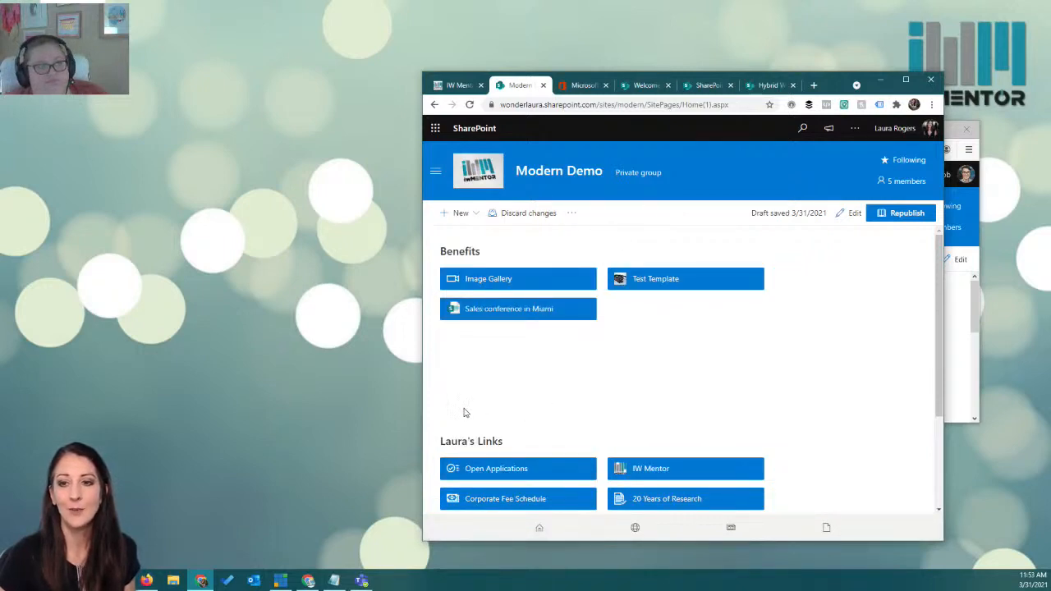
Check the audience targeting field of the Event Images navigation link, and leave navigation editing without changing the link
{"action": "left_click_drag", "start_coordinate": [423, 378], "coordinate": [222, 373]}
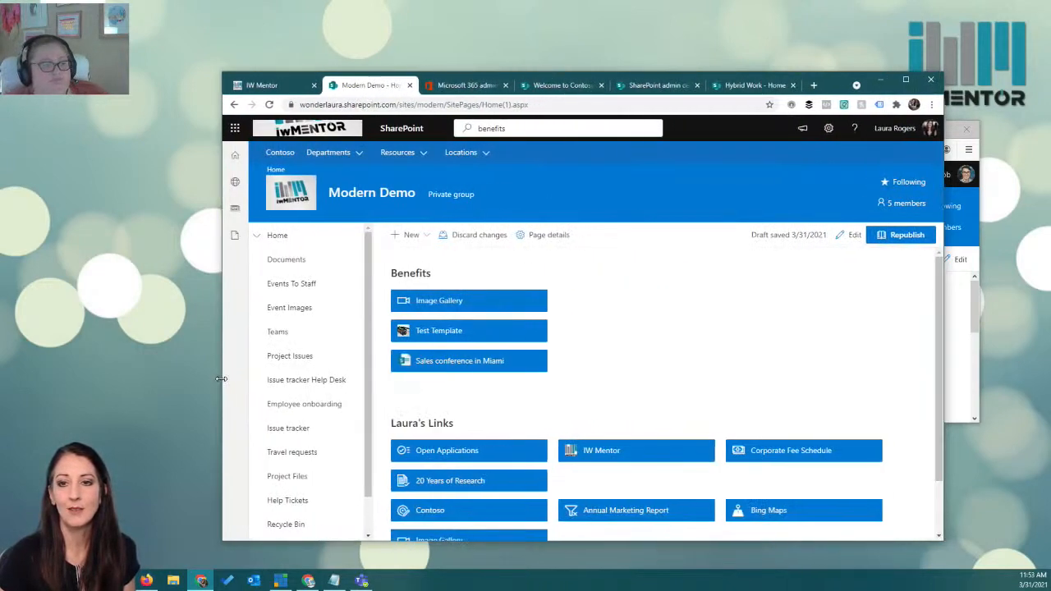
{"action": "scroll", "coordinate": [290, 503], "scroll_direction": "down", "scroll_amount": 2}
{"action": "left_click", "coordinate": [273, 509]}
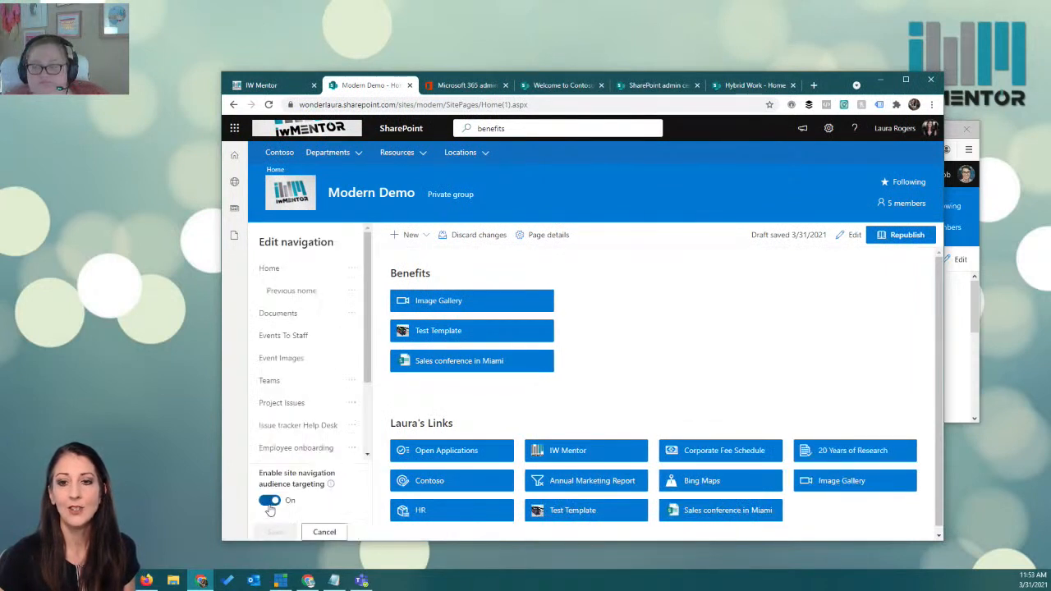
{"action": "left_click", "coordinate": [280, 361]}
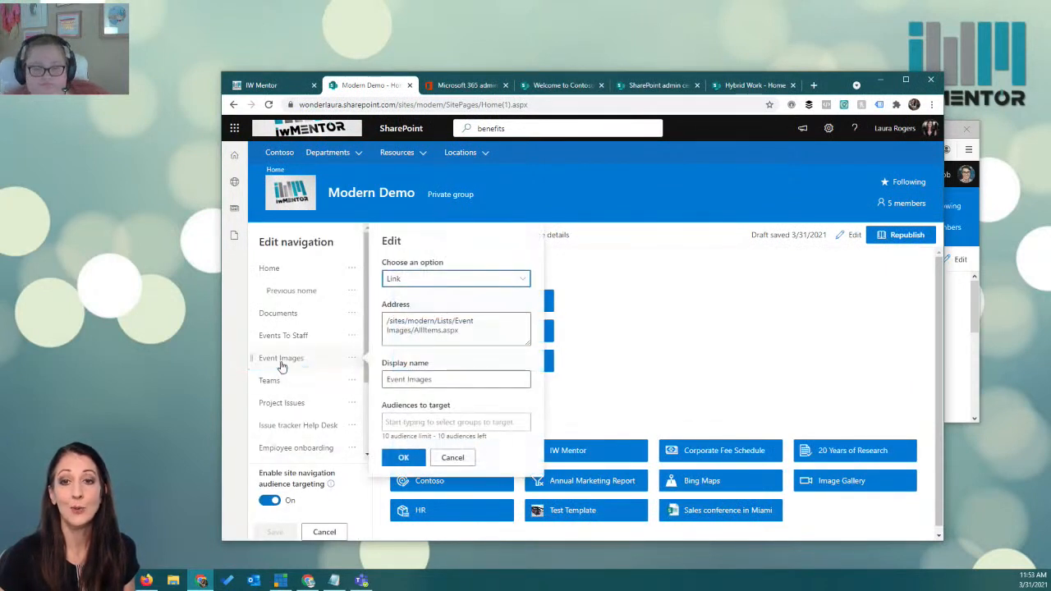
{"action": "left_click", "coordinate": [405, 422]}
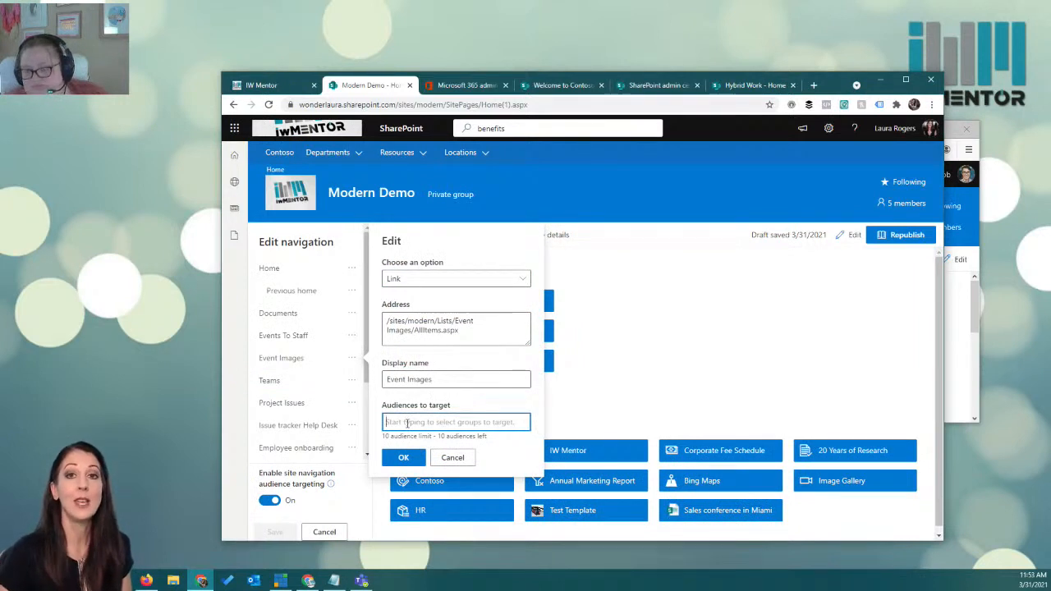
{"action": "left_click", "coordinate": [450, 457]}
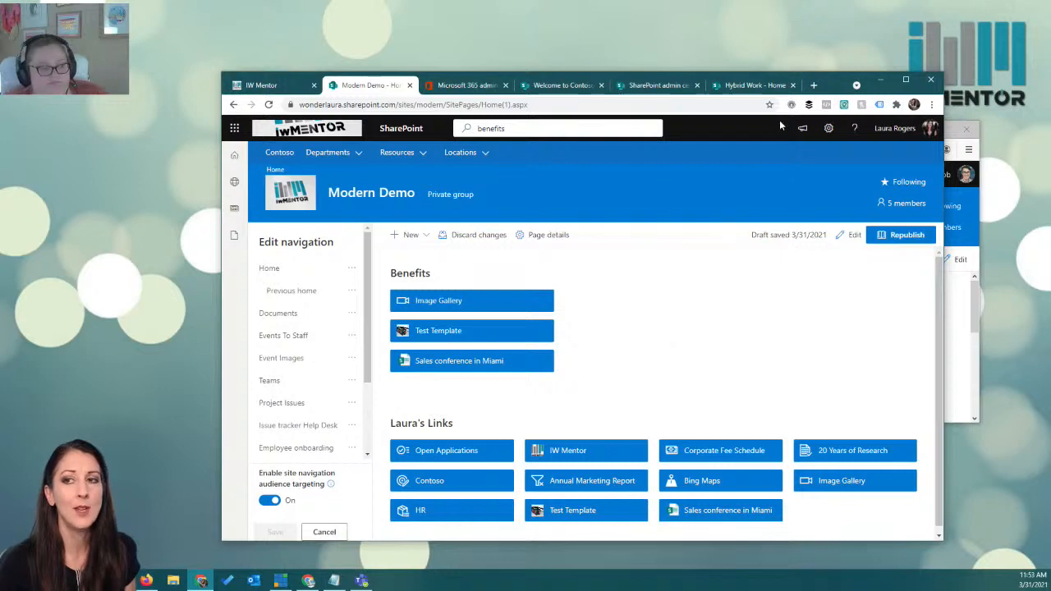
{"action": "left_click", "coordinate": [905, 80]}
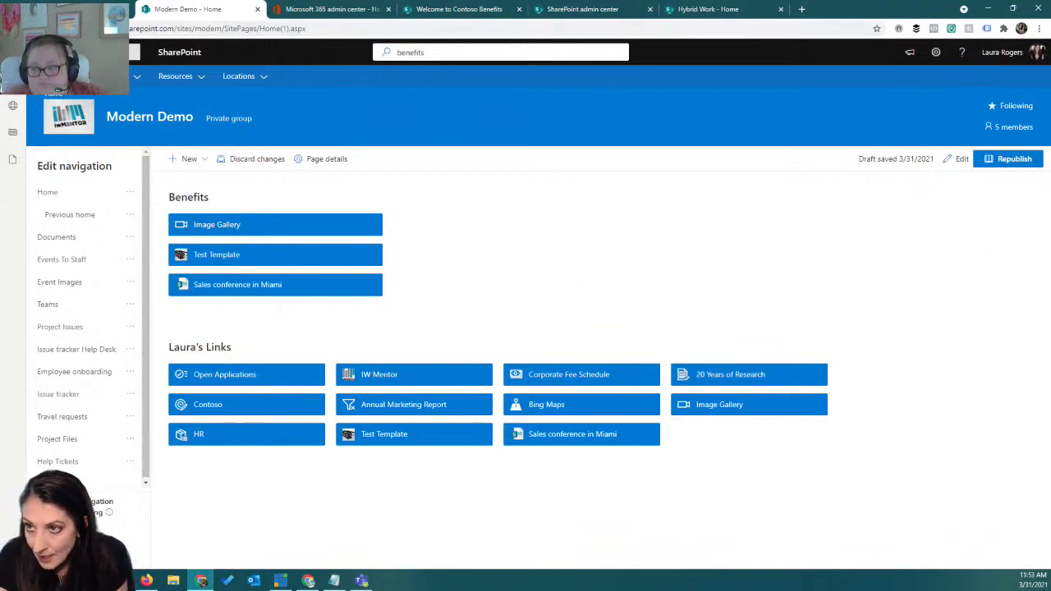
{"action": "left_click", "coordinate": [47, 29]}
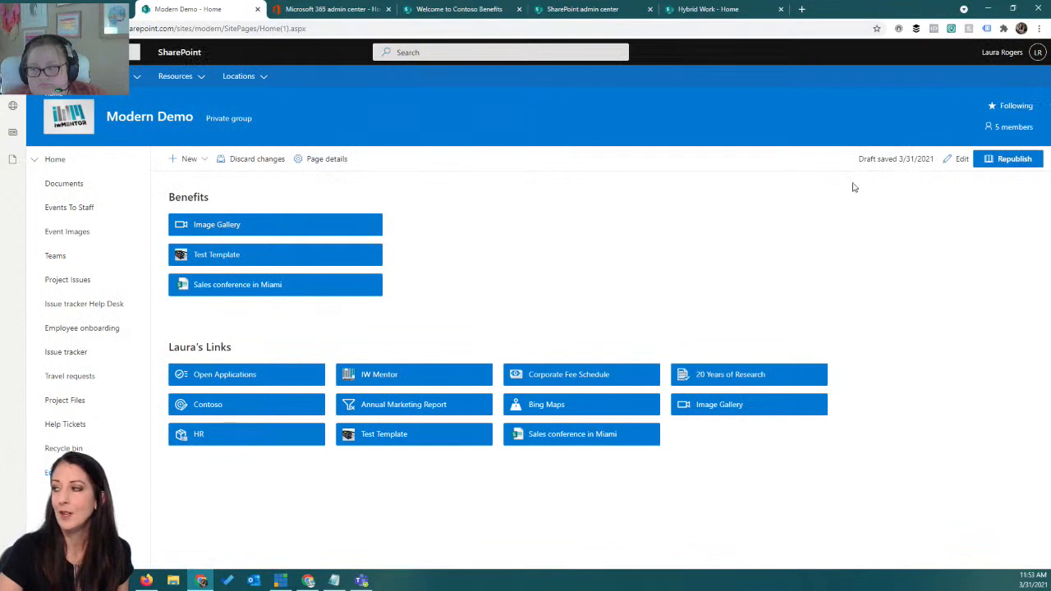
Edit the Modern Demo page and add a News web part above Laura's Links
{"action": "left_click", "coordinate": [957, 159]}
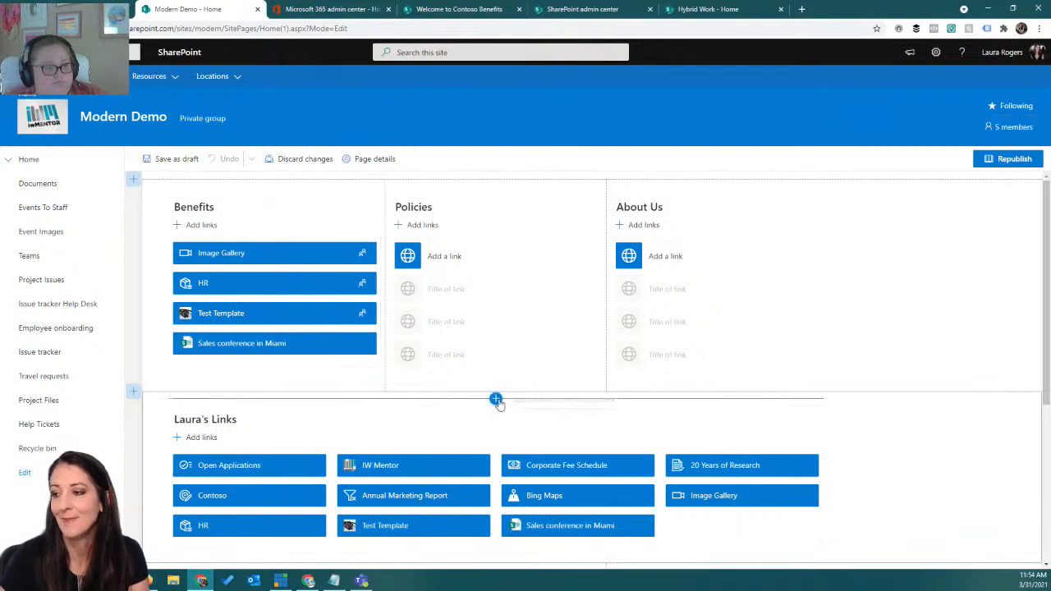
{"action": "left_click", "coordinate": [495, 400]}
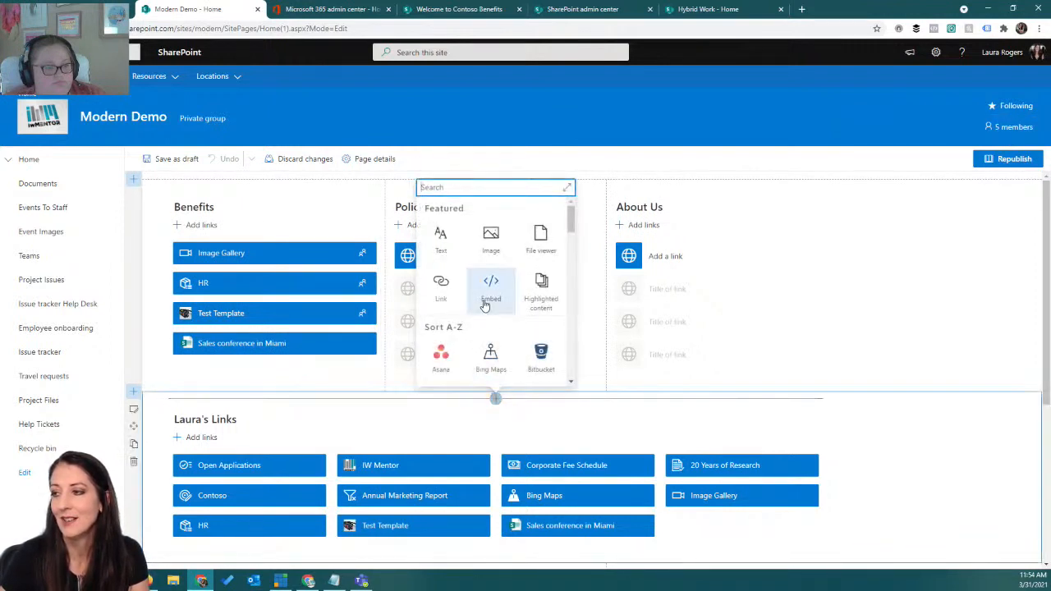
{"action": "type", "text": "rews"}
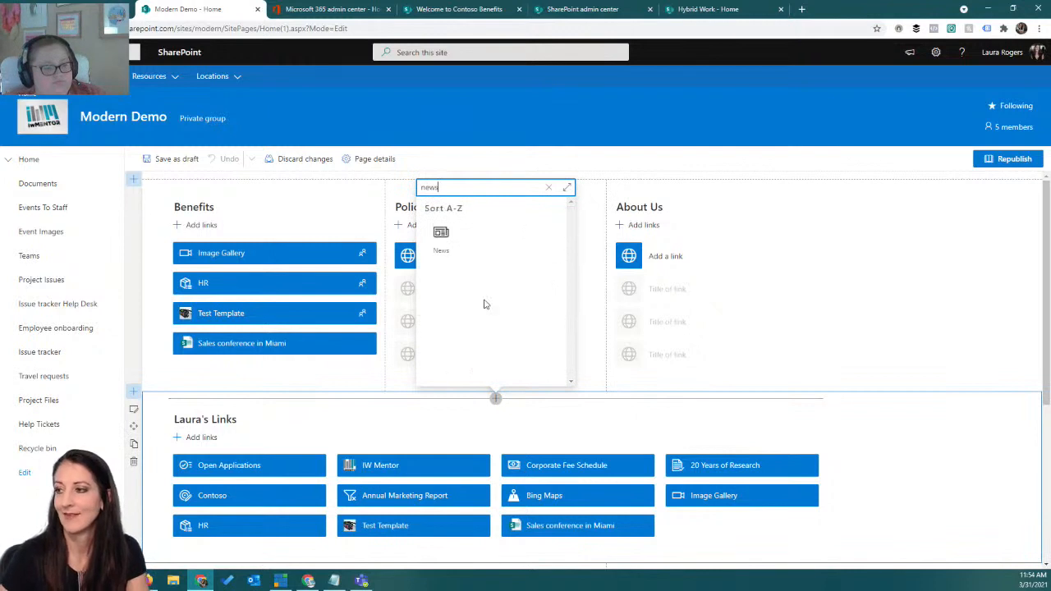
{"action": "left_click", "coordinate": [441, 237]}
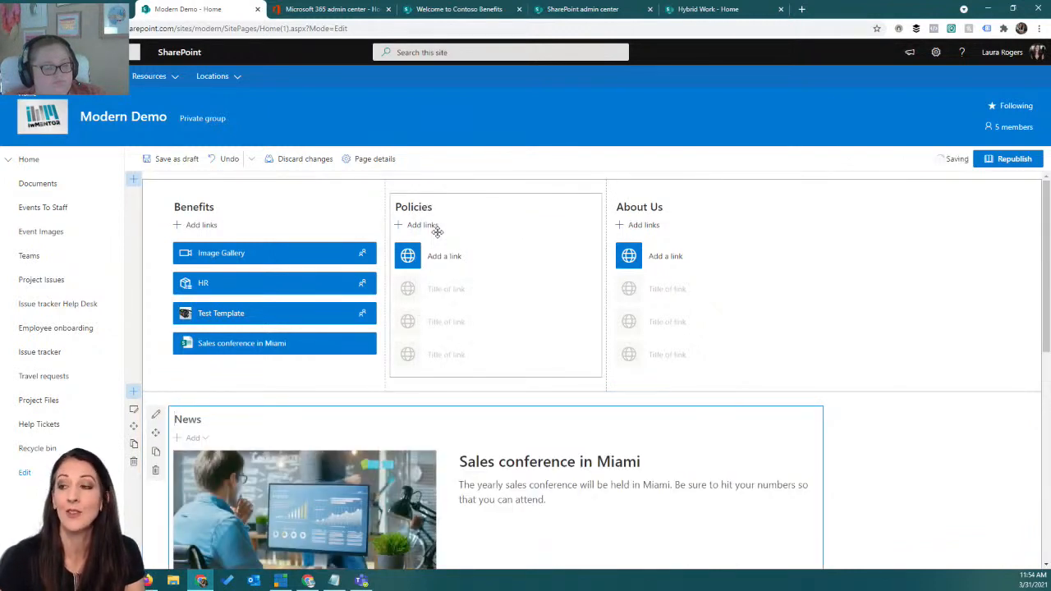
{"action": "scroll", "coordinate": [435, 436], "scroll_direction": "down", "scroll_amount": 2}
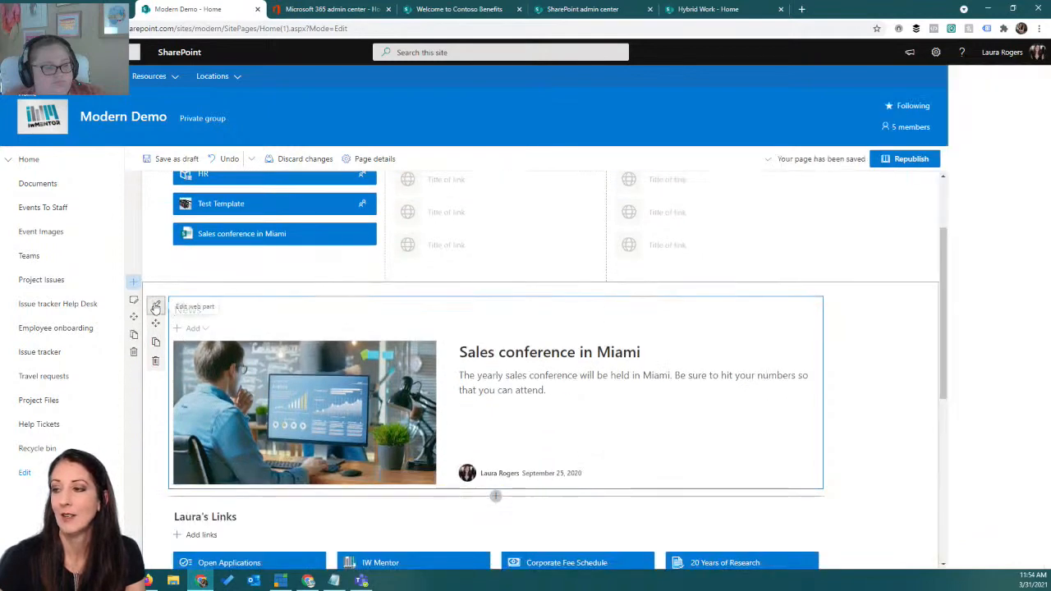
Enable audience targeting for the News web part and republish the page
{"action": "left_click", "coordinate": [155, 307]}
{"action": "scroll", "coordinate": [936, 312], "scroll_direction": "down", "scroll_amount": 3}
{"action": "scroll", "coordinate": [936, 312], "scroll_direction": "down", "scroll_amount": 1}
{"action": "left_click", "coordinate": [892, 381]}
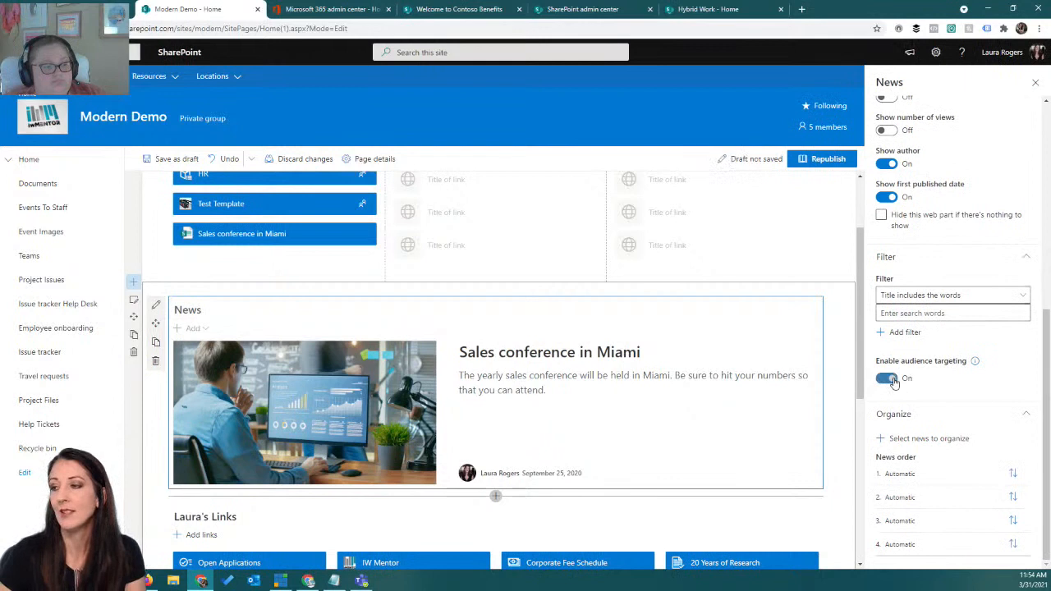
{"action": "mouse_move", "coordinate": [975, 362]}
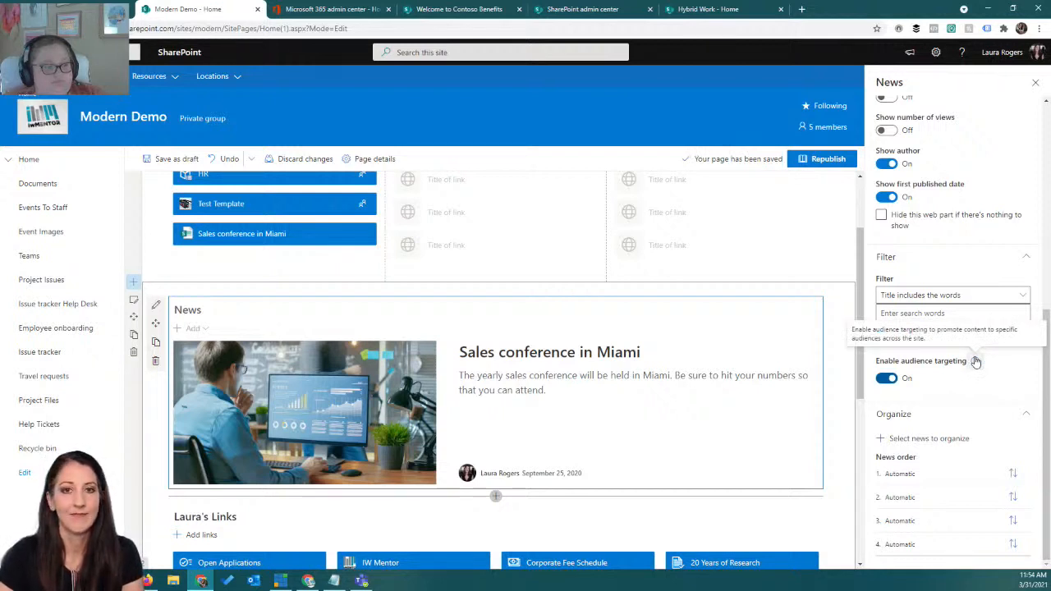
{"action": "left_click", "coordinate": [1033, 83]}
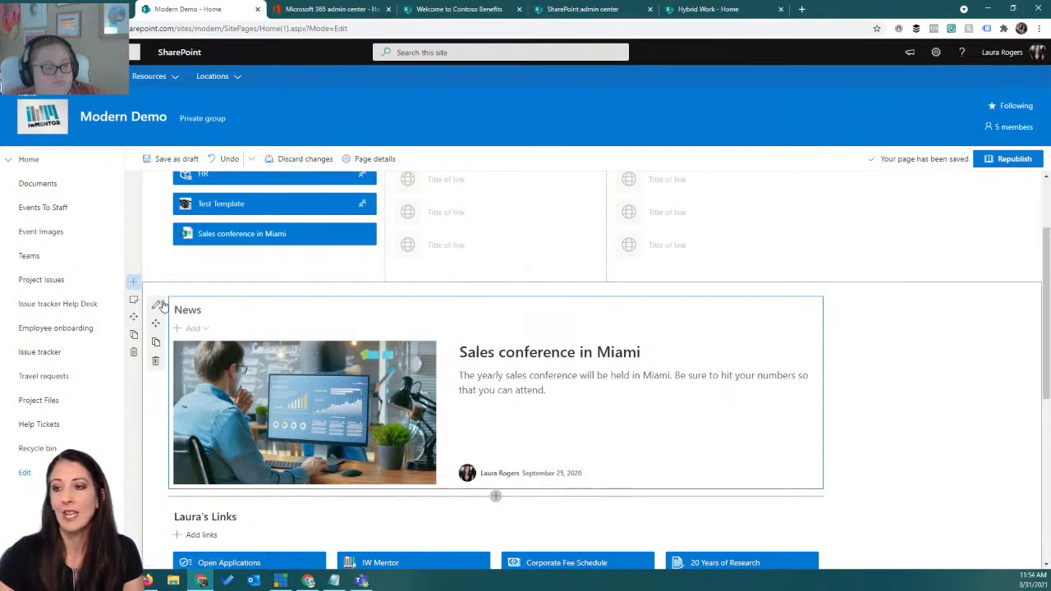
{"action": "left_click", "coordinate": [861, 315]}
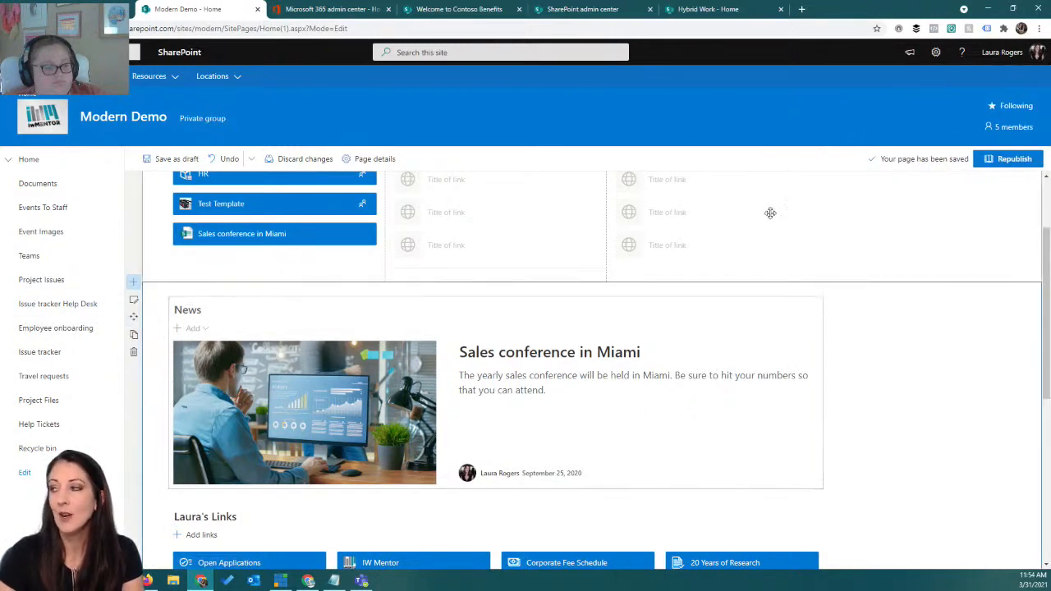
{"action": "left_click", "coordinate": [1003, 162]}
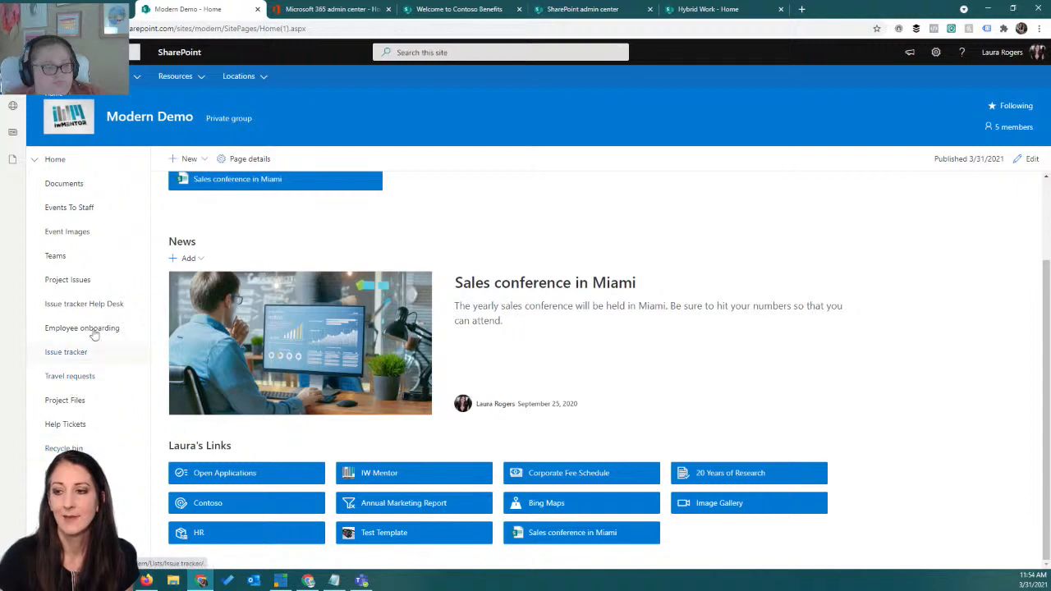
Open the Site Pages library from the Modern Demo site's contents in a new tab
{"action": "left_click", "coordinate": [935, 52]}
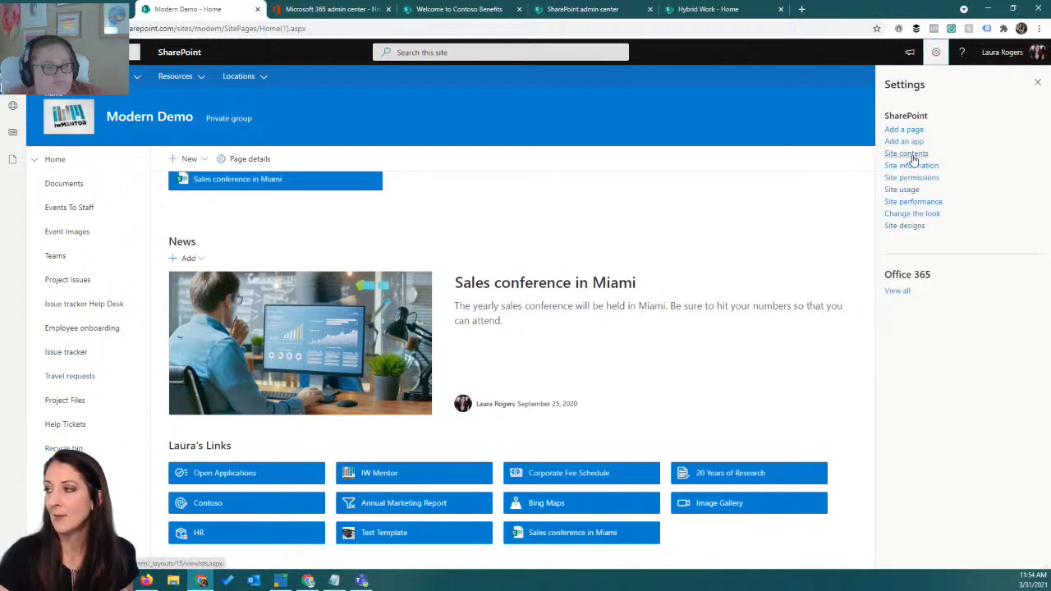
{"action": "left_click", "coordinate": [909, 155]}
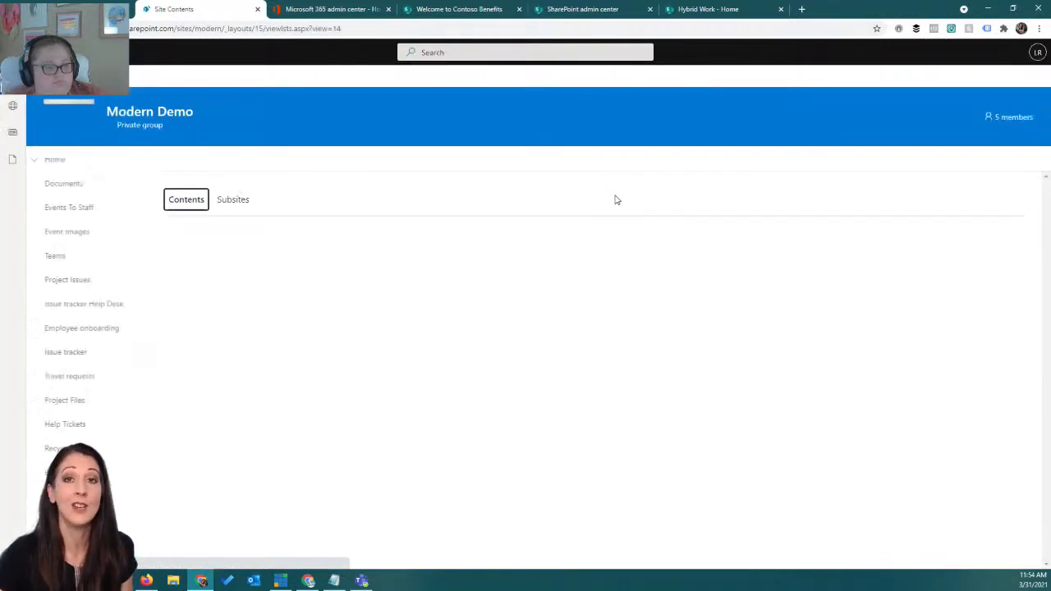
{"action": "scroll", "coordinate": [218, 375], "scroll_direction": "down", "scroll_amount": 2}
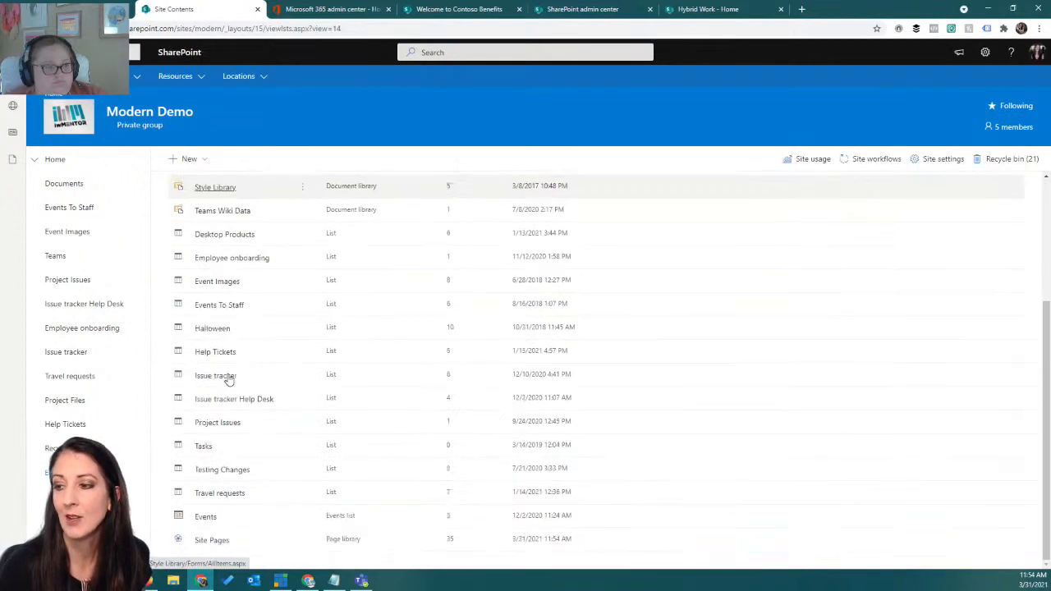
{"action": "left_click", "coordinate": [214, 539]}
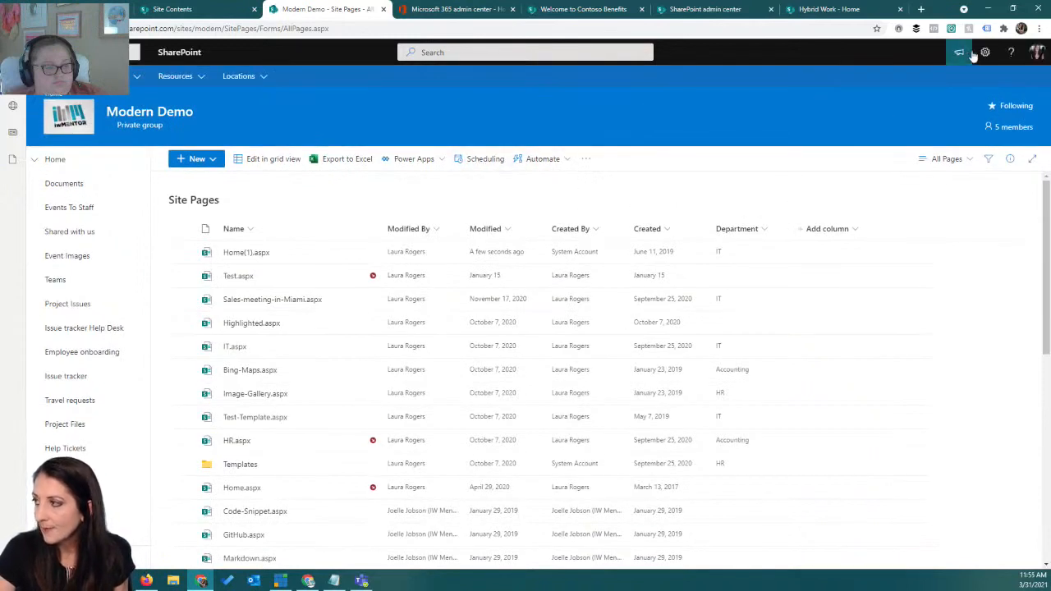
Enable audience targeting in the Site Pages library settings and return to the library's page list
{"action": "left_click", "coordinate": [984, 52]}
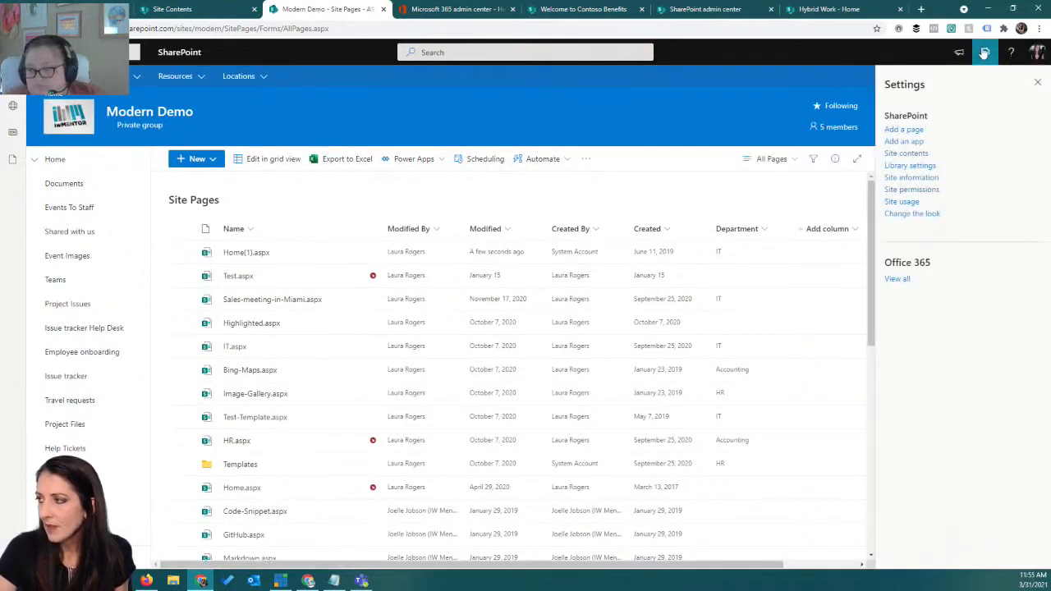
{"action": "left_click", "coordinate": [909, 165]}
{"action": "left_click", "coordinate": [186, 362]}
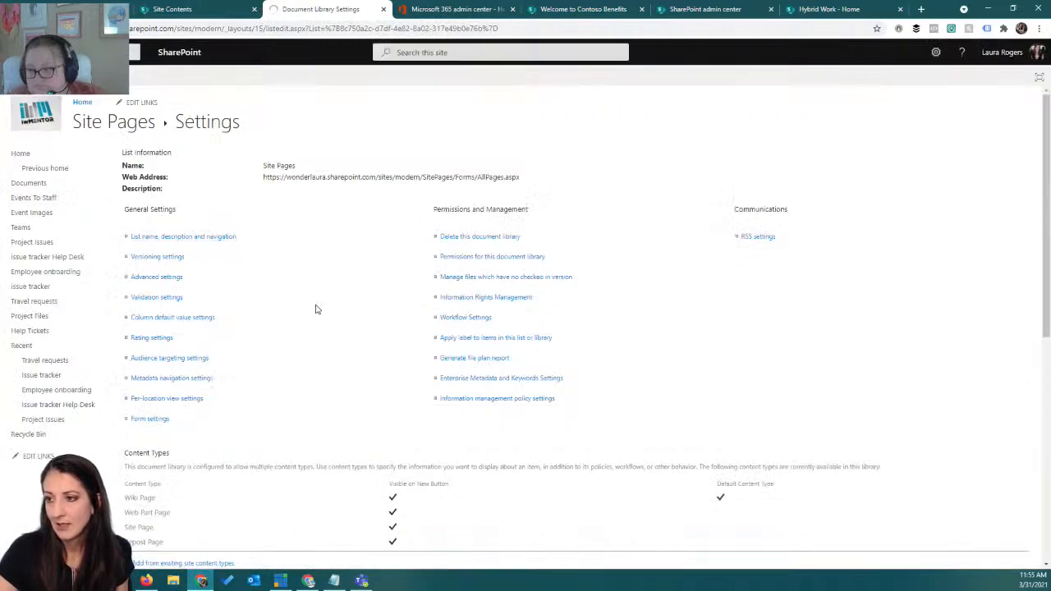
{"action": "left_click", "coordinate": [460, 162]}
{"action": "left_click", "coordinate": [980, 210]}
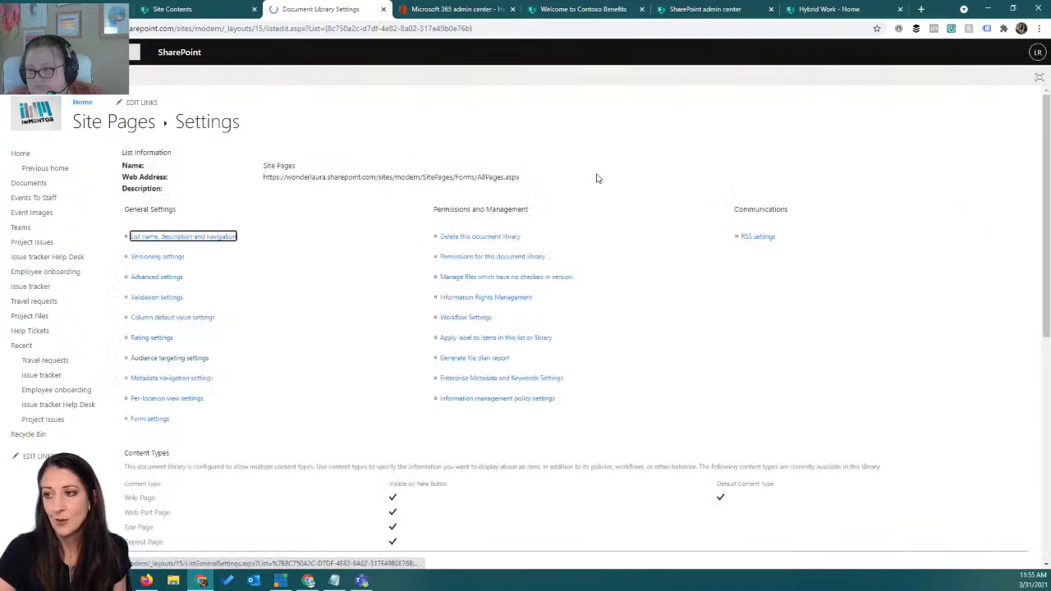
{"action": "left_click", "coordinate": [120, 132]}
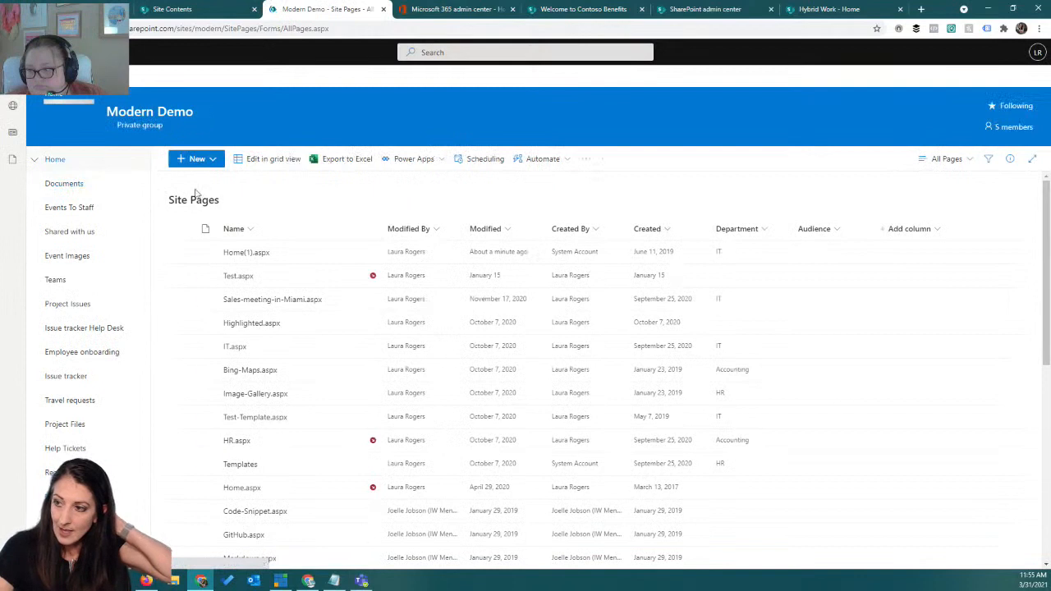
Show the details of the IT.aspx page and review its properties, including the Audience field
{"action": "left_click", "coordinate": [760, 257]}
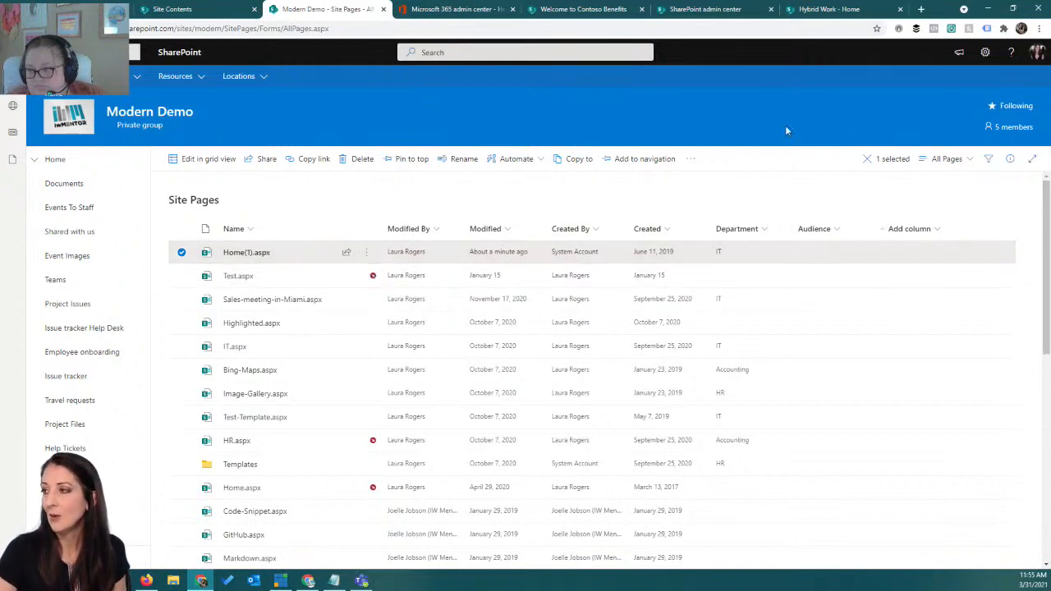
{"action": "left_click", "coordinate": [1008, 160]}
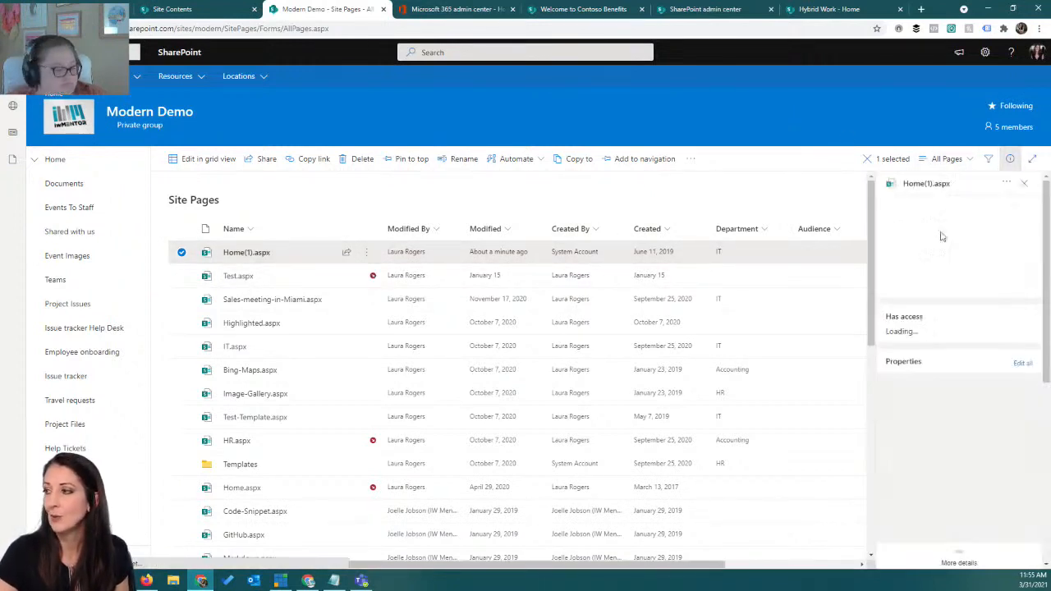
{"action": "left_click", "coordinate": [790, 346]}
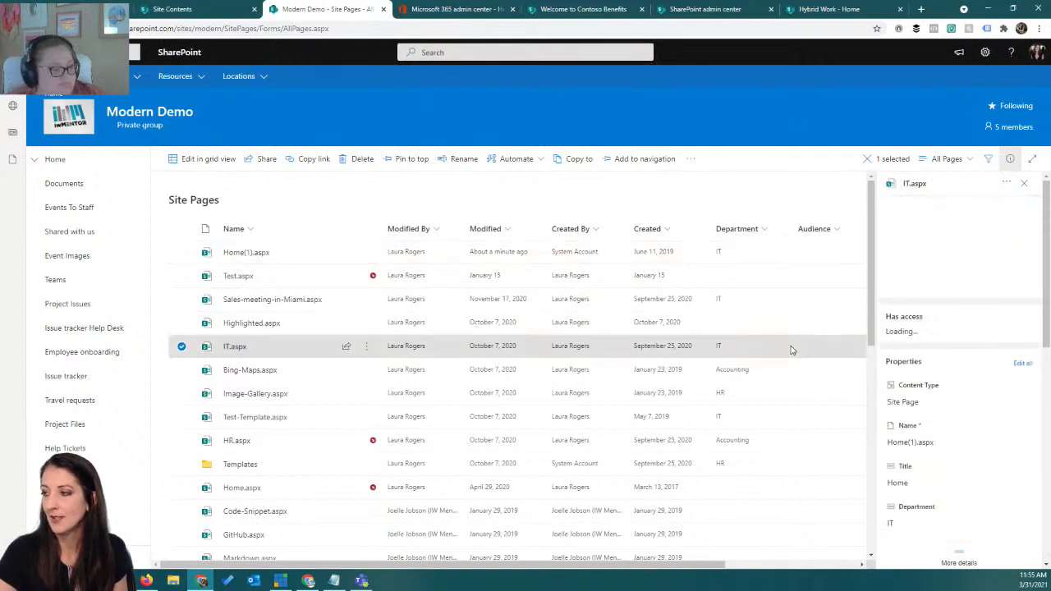
{"action": "scroll", "coordinate": [931, 450], "scroll_direction": "down", "scroll_amount": 8}
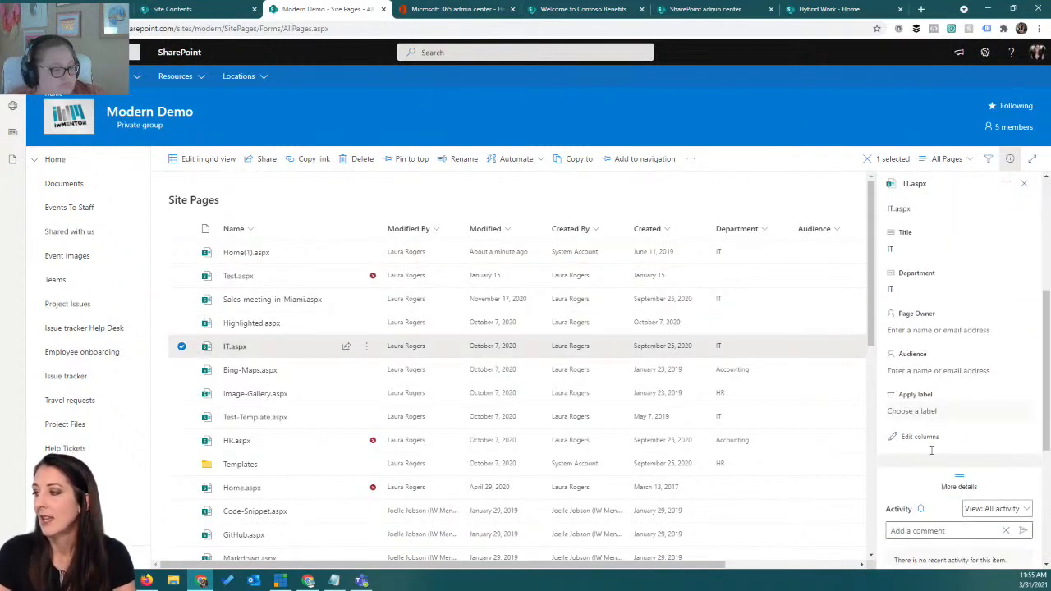
{"action": "scroll", "coordinate": [930, 450], "scroll_direction": "up", "scroll_amount": 8}
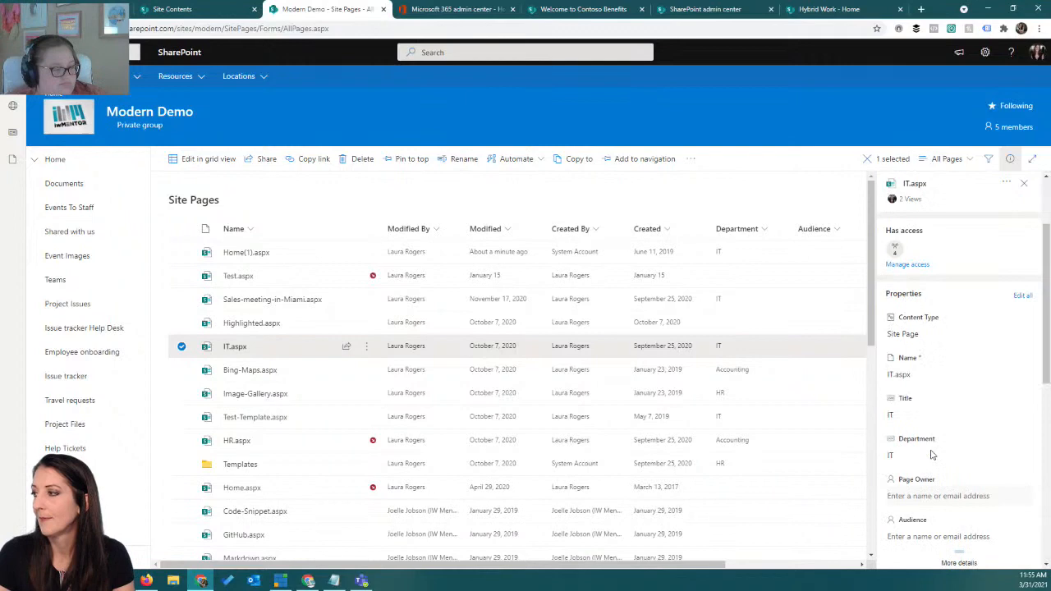
Try to assign Marketing Members as the audience in the properties of the IT.aspx page
{"action": "right_click", "coordinate": [715, 345]}
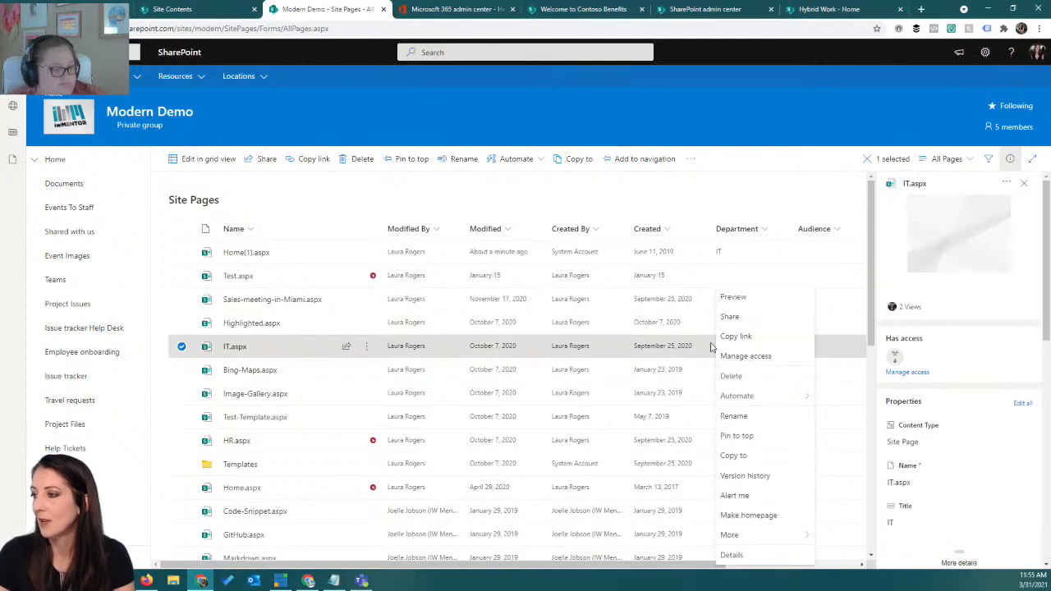
{"action": "mouse_move", "coordinate": [781, 534]}
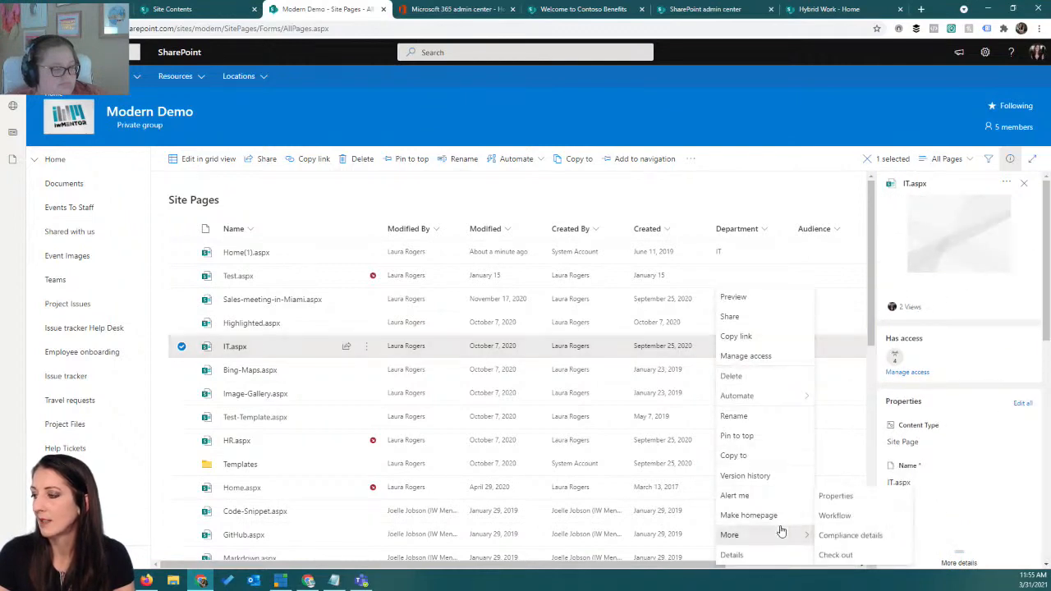
{"action": "left_click", "coordinate": [875, 500]}
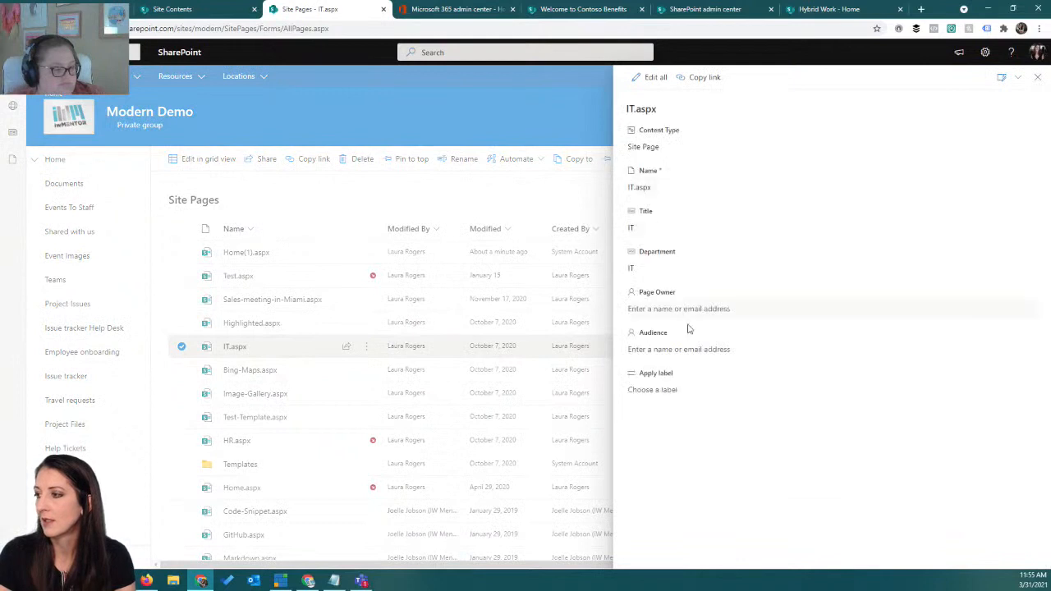
{"action": "left_click", "coordinate": [663, 349]}
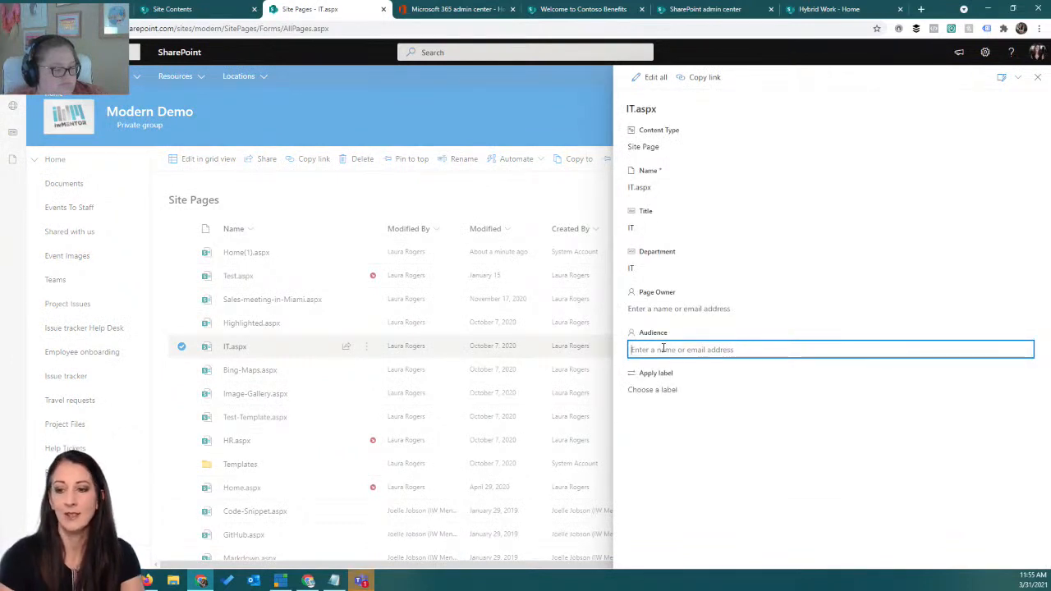
{"action": "type", "text": "In"}
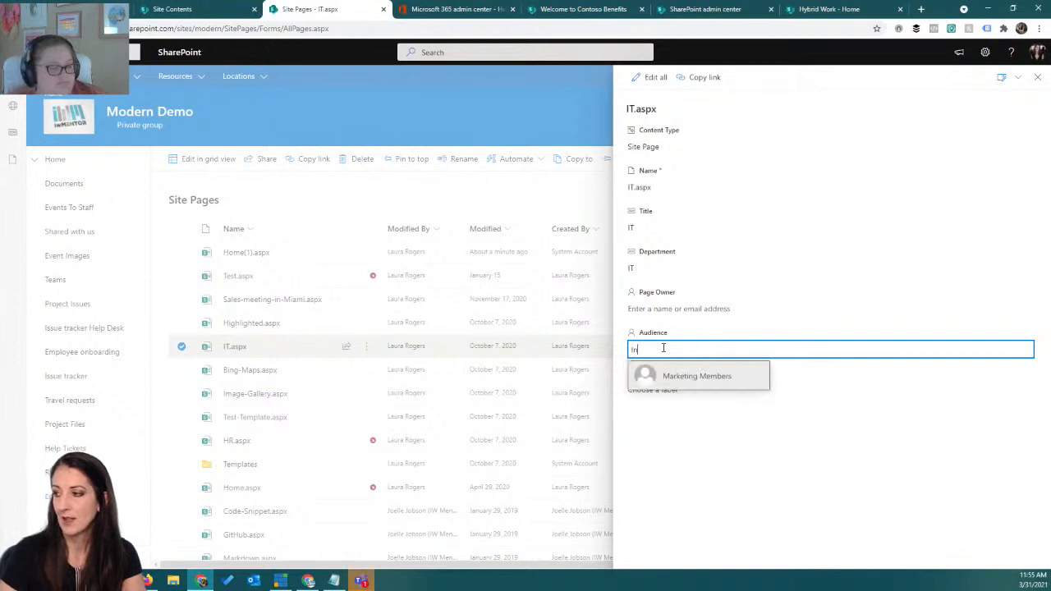
{"action": "left_click", "coordinate": [697, 378]}
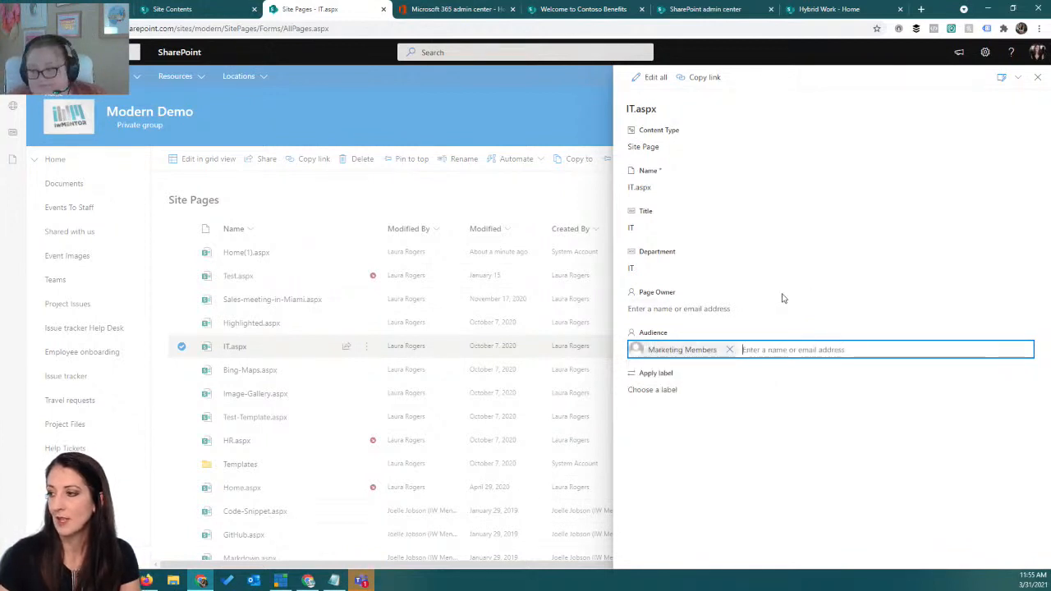
{"action": "left_click", "coordinate": [1036, 77]}
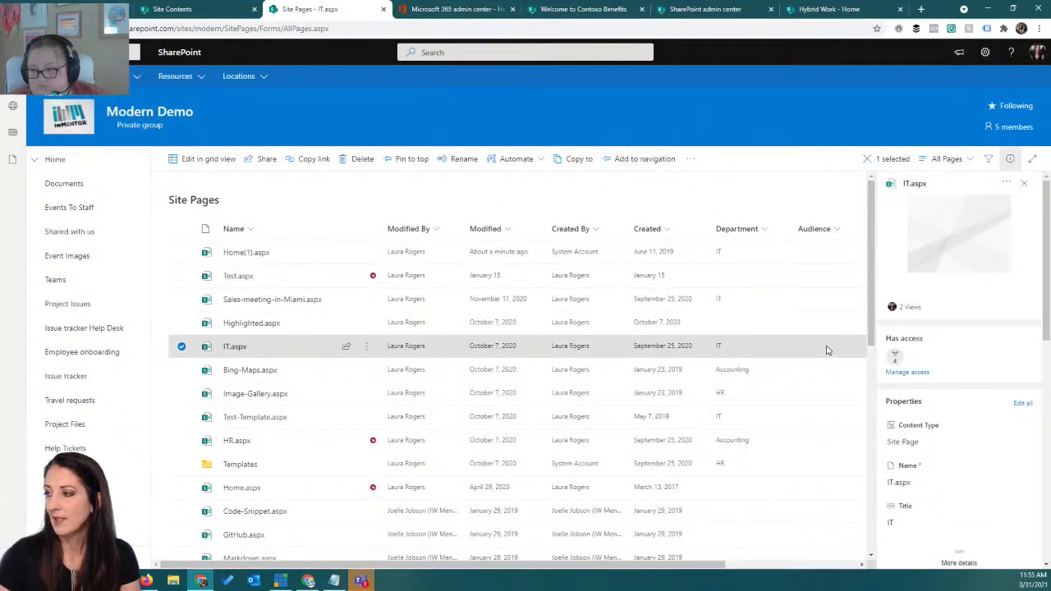
Set the Audience property of the IT.aspx page to Accounting Department, save it, and check the library's Audience column
{"action": "scroll", "coordinate": [967, 417], "scroll_direction": "down", "scroll_amount": 1}
{"action": "left_click", "coordinate": [1026, 350]}
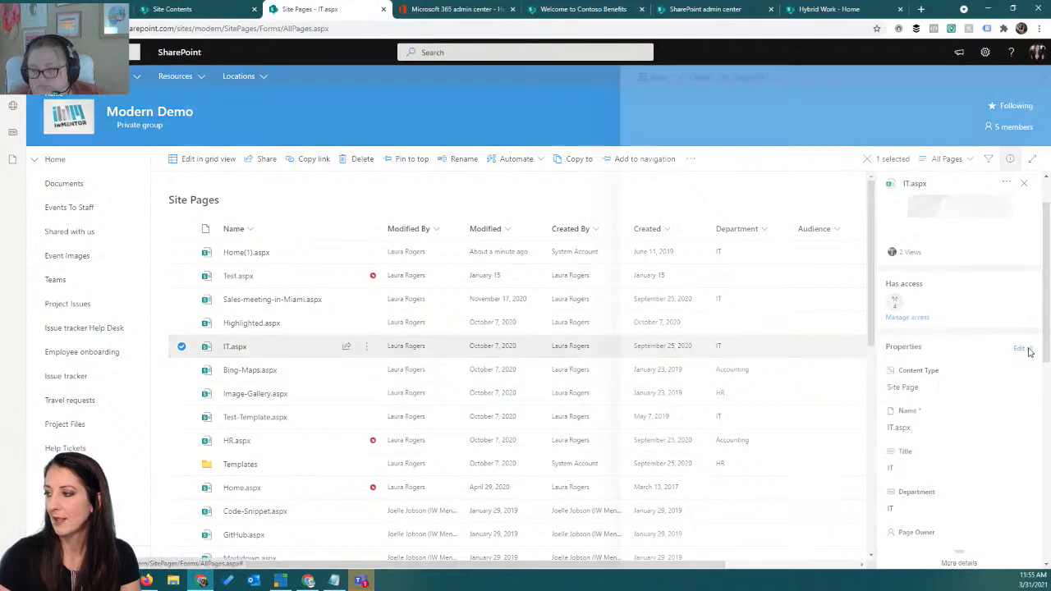
{"action": "left_click", "coordinate": [691, 349]}
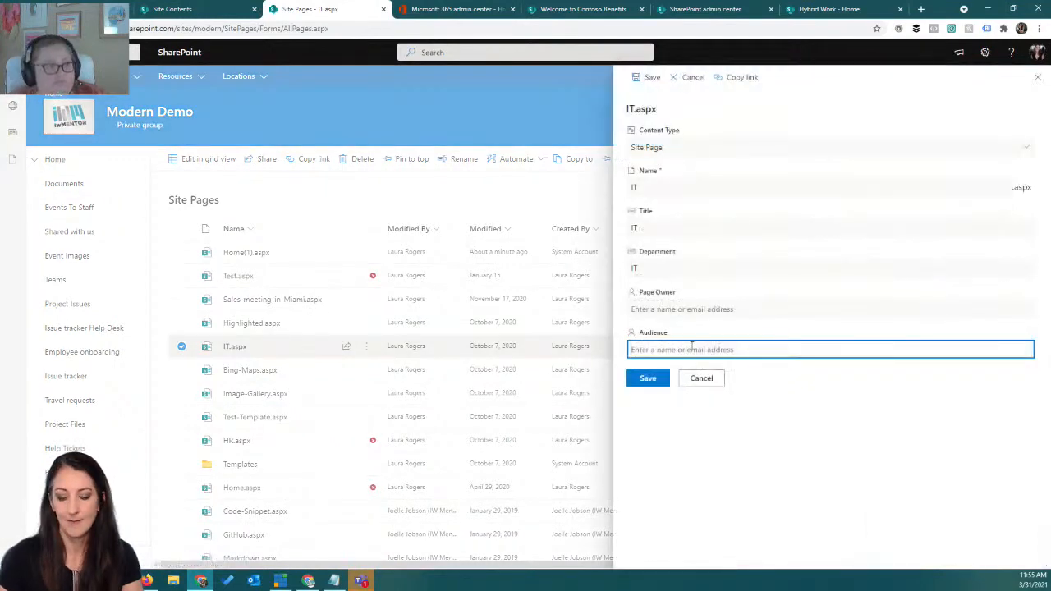
{"action": "type", "text": "a"}
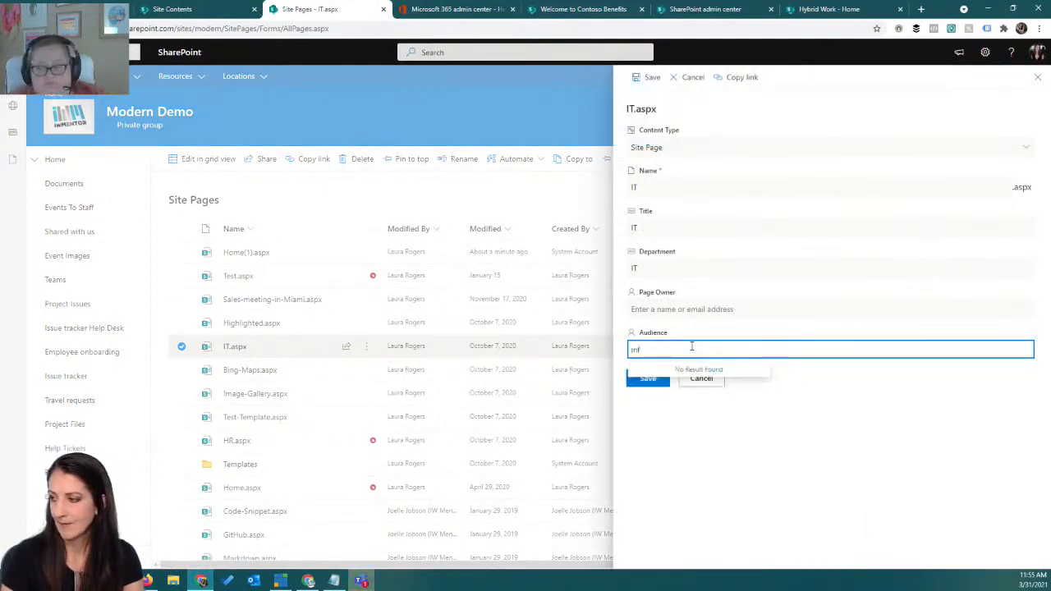
{"action": "type", "text": "cc"}
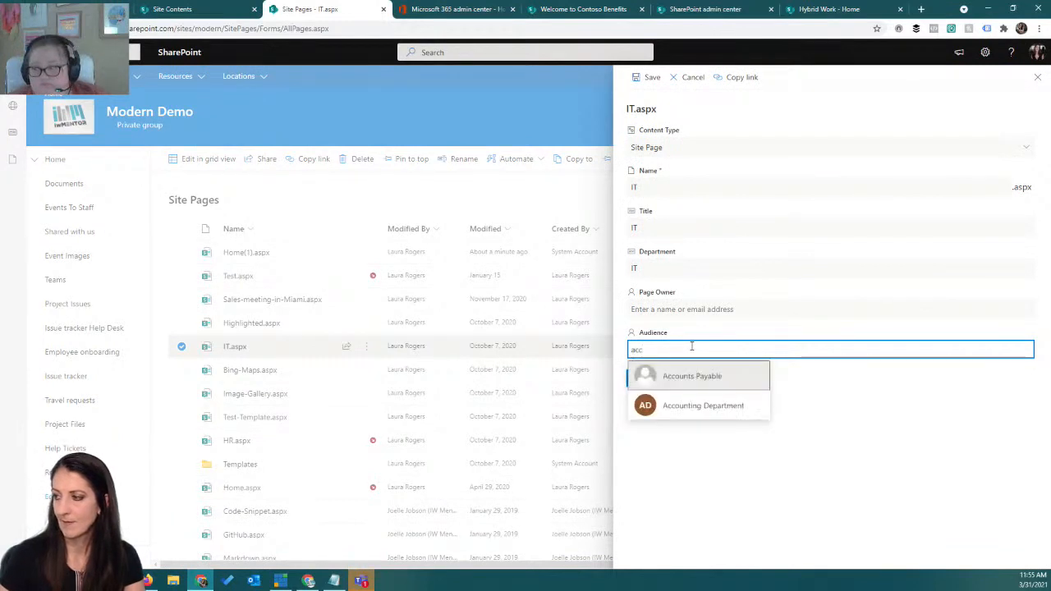
{"action": "left_click", "coordinate": [706, 413]}
{"action": "left_click", "coordinate": [649, 380]}
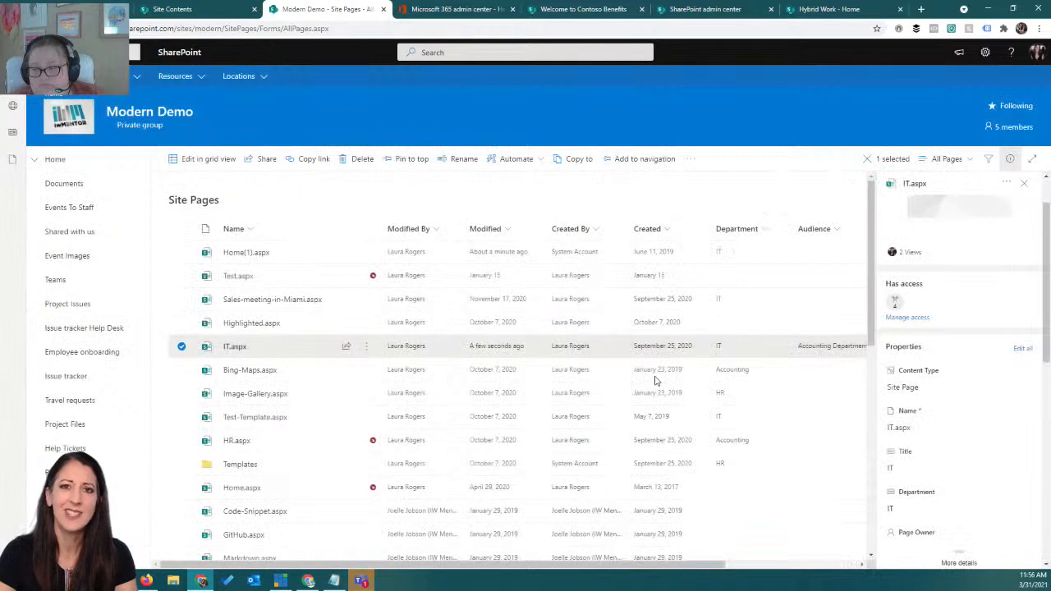
{"action": "left_click_drag", "start_coordinate": [714, 565], "coordinate": [804, 566]}
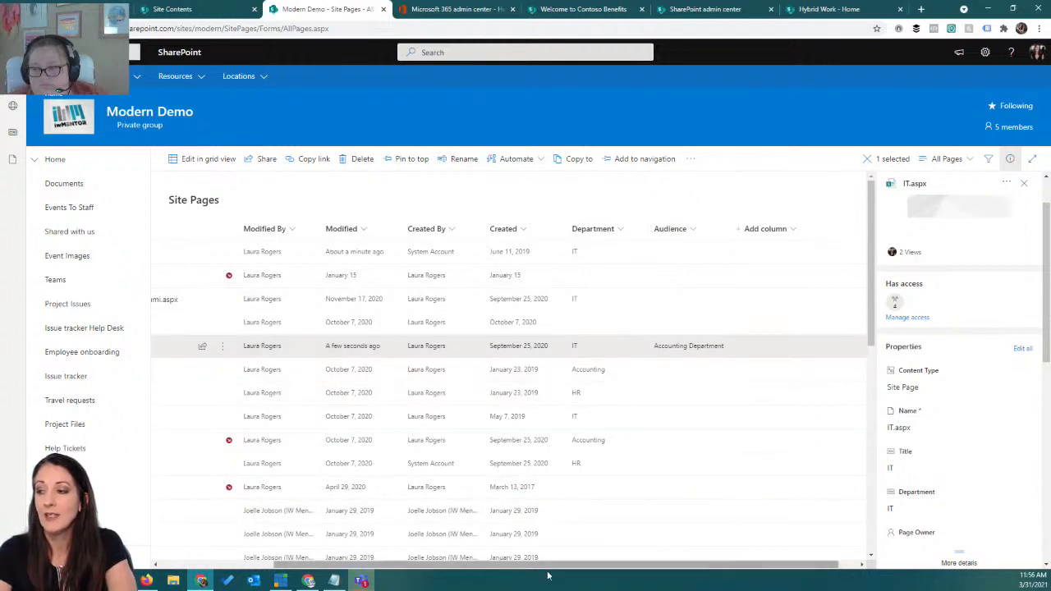
{"action": "left_click_drag", "start_coordinate": [562, 572], "coordinate": [448, 571]}
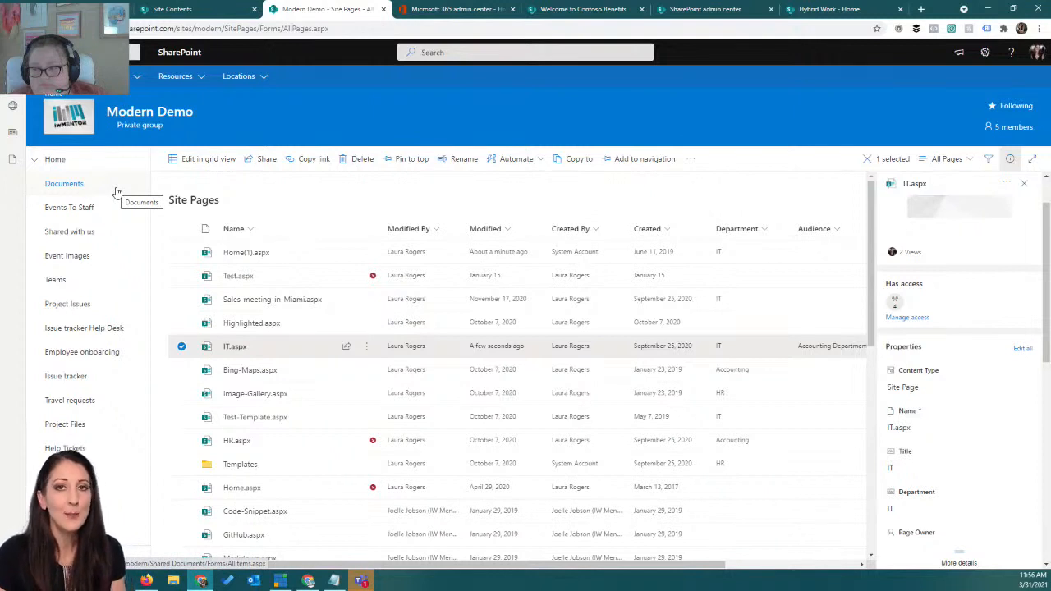
Set the source of the News web part on the Modern Demo home page to Recommended for current user and republish the page
{"action": "left_click", "coordinate": [69, 164]}
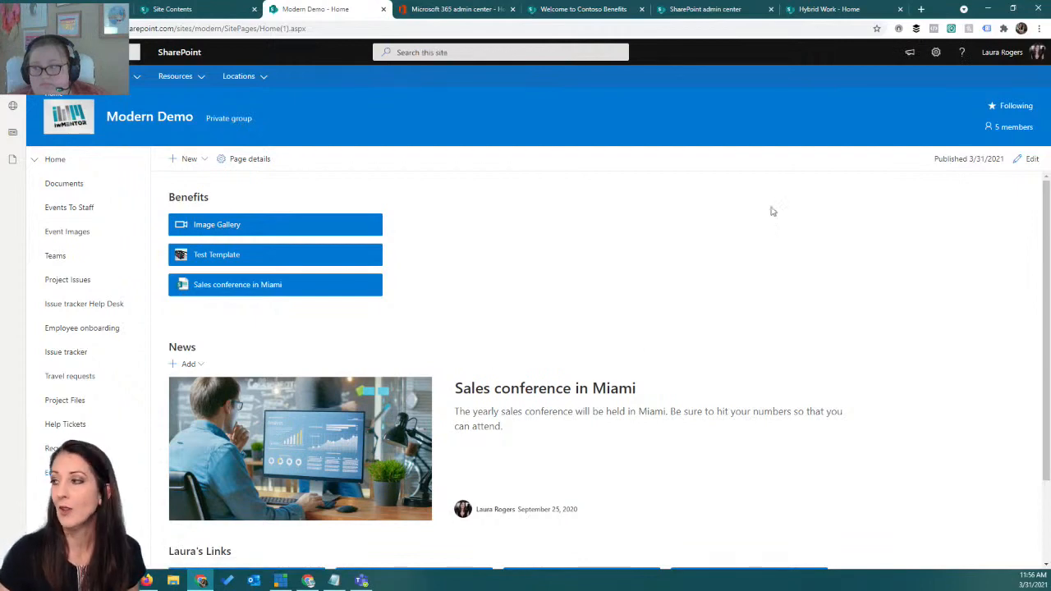
{"action": "left_click", "coordinate": [1027, 159]}
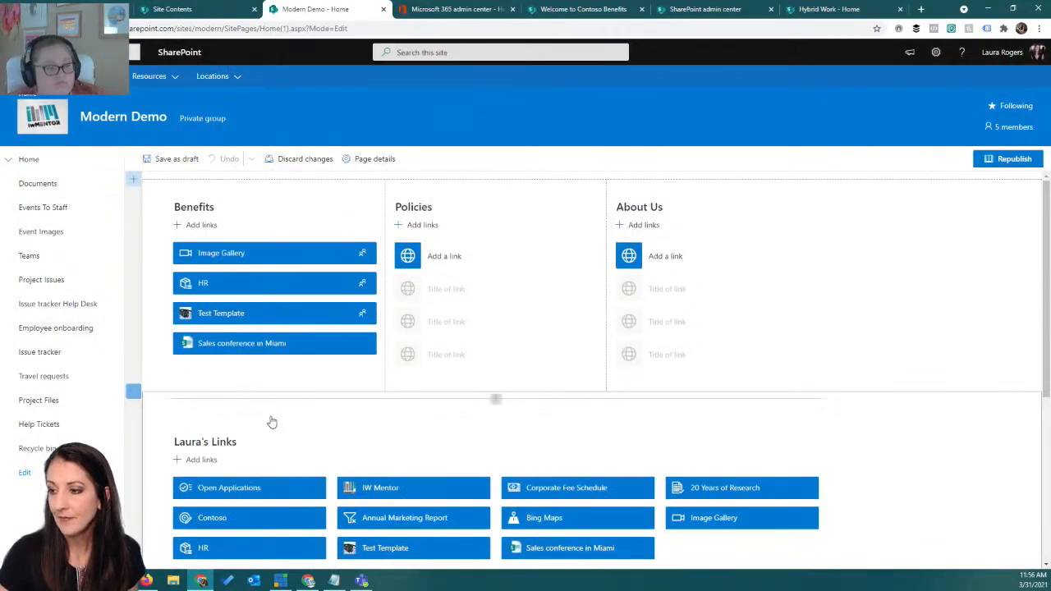
{"action": "left_click", "coordinate": [157, 386]}
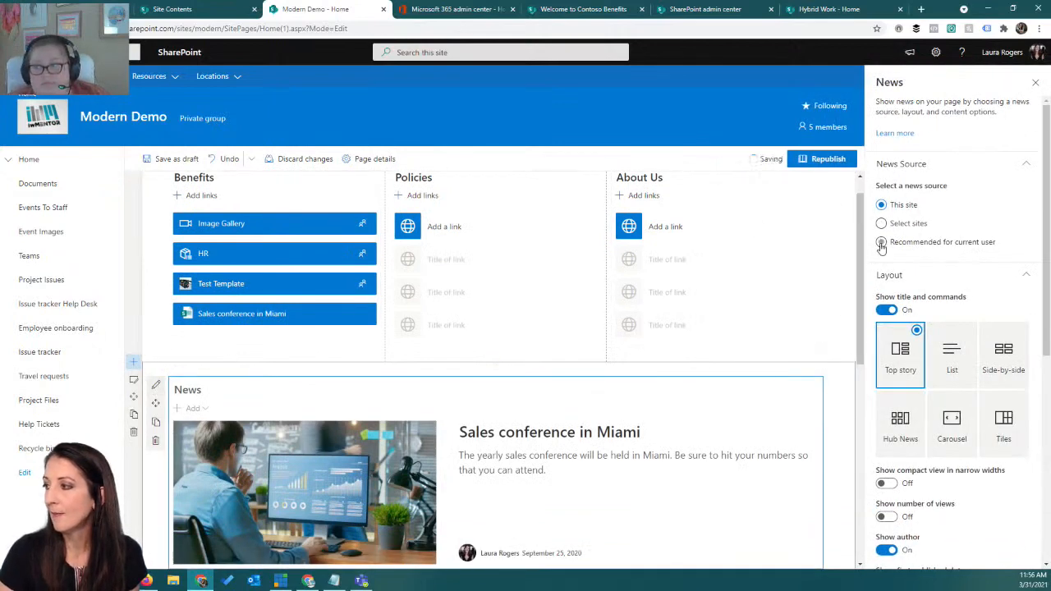
{"action": "left_click", "coordinate": [881, 243]}
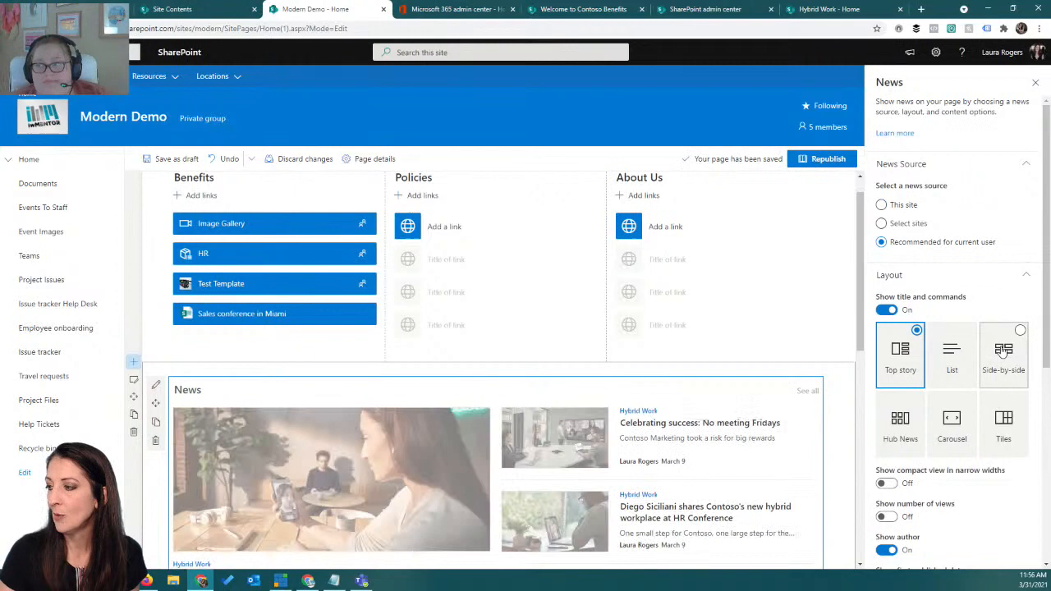
{"action": "scroll", "coordinate": [952, 345], "scroll_direction": "down", "scroll_amount": 1}
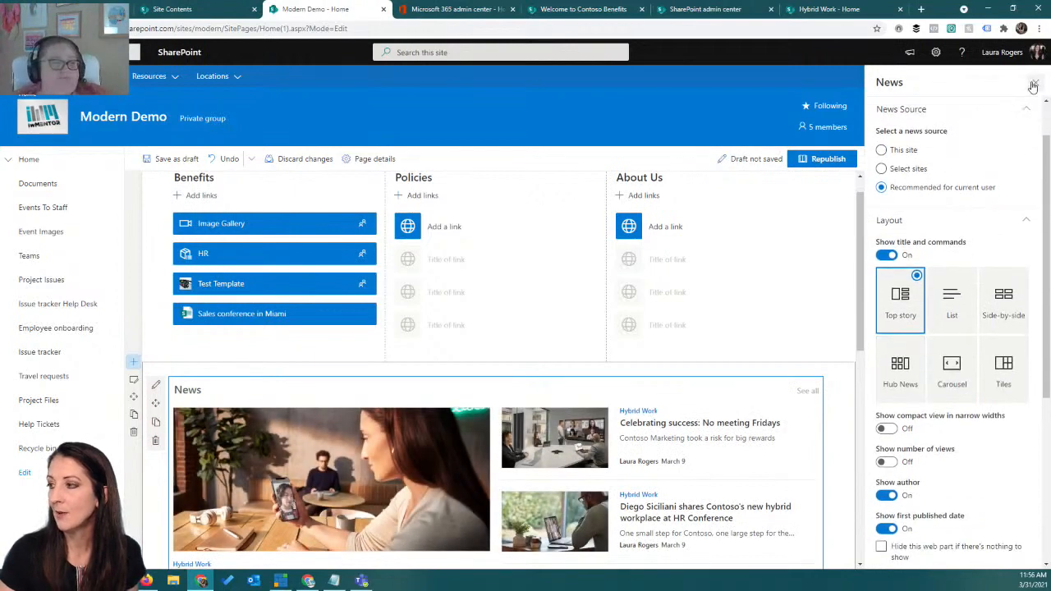
{"action": "left_click", "coordinate": [1032, 85]}
{"action": "scroll", "coordinate": [817, 288], "scroll_direction": "down", "scroll_amount": 3}
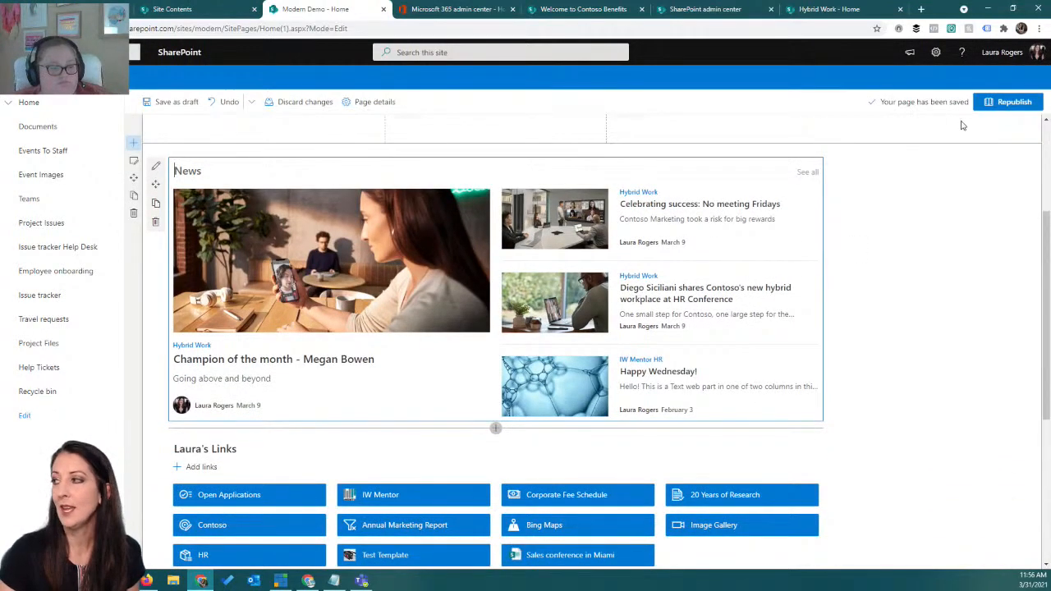
{"action": "left_click", "coordinate": [1006, 106]}
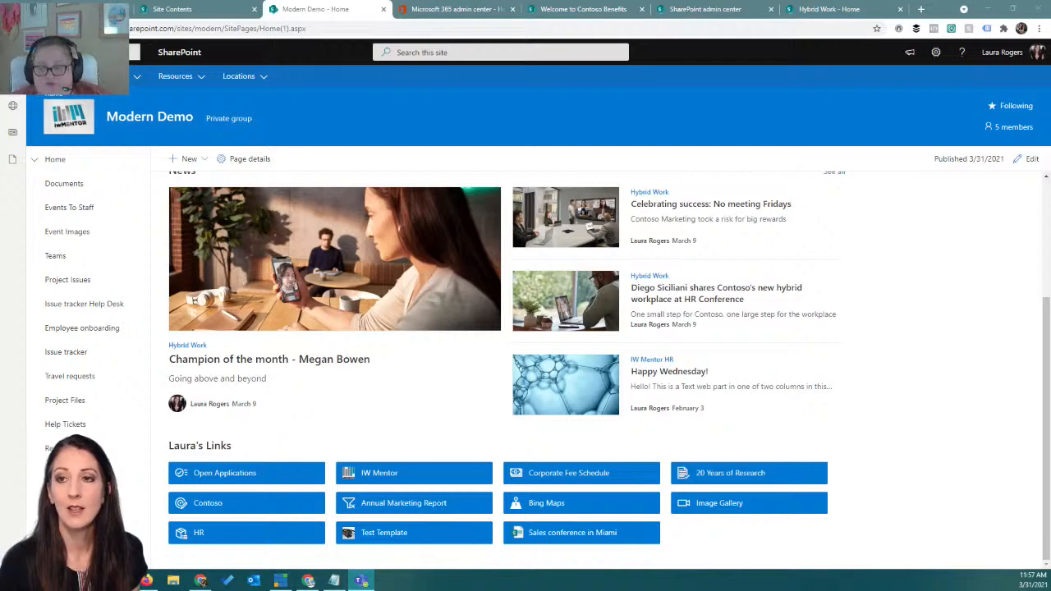
{"action": "left_click_drag", "start_coordinate": [0, 154], "coordinate": [0, 154]}
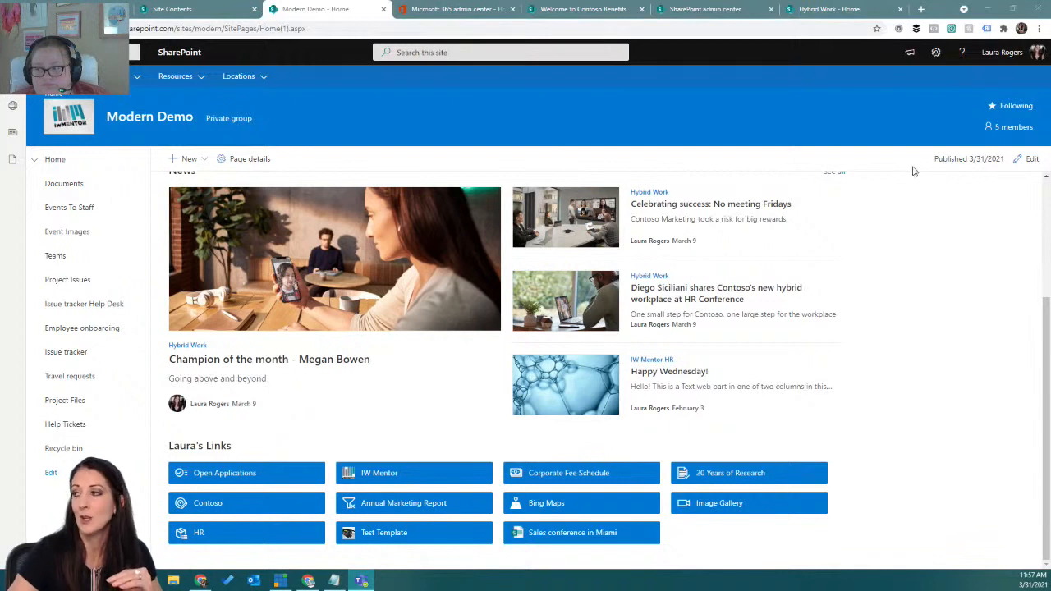
{"action": "key", "text": "alt+Tab"}
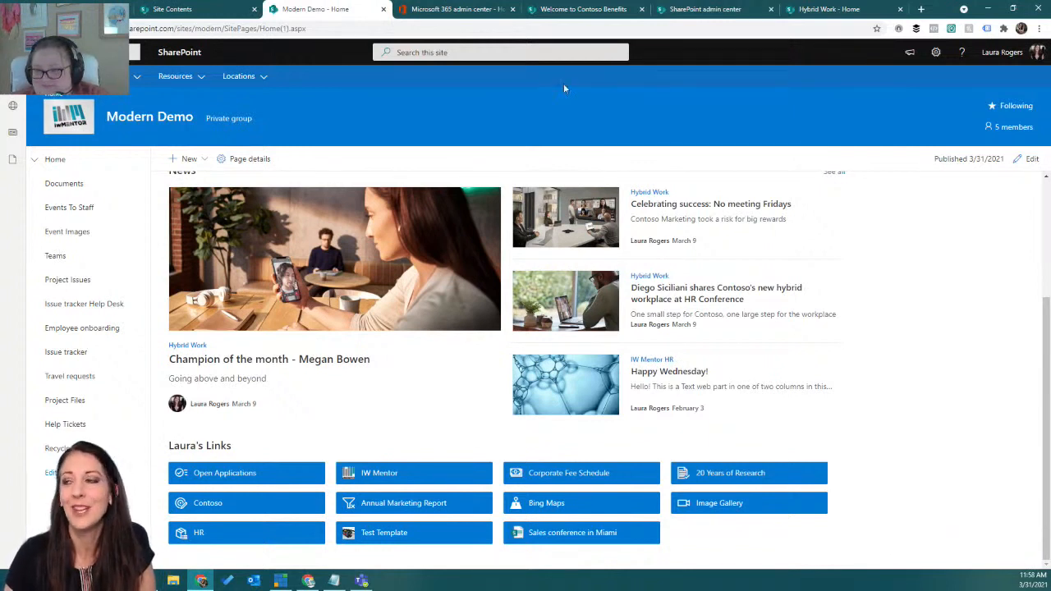
Open the Modern Demo site's permissions and list the site members
{"action": "left_click", "coordinate": [936, 52]}
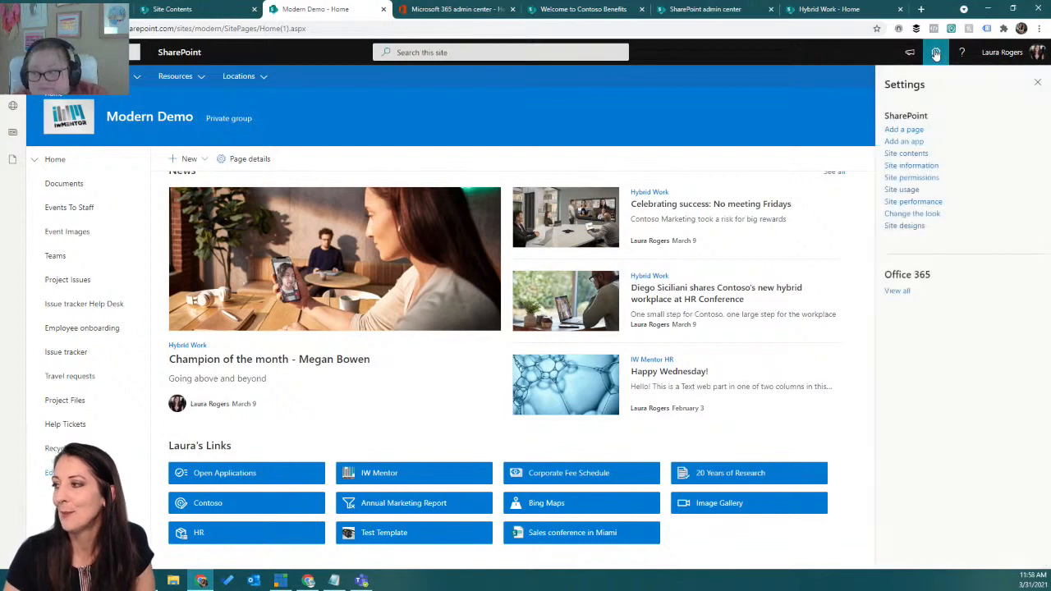
{"action": "left_click", "coordinate": [919, 178]}
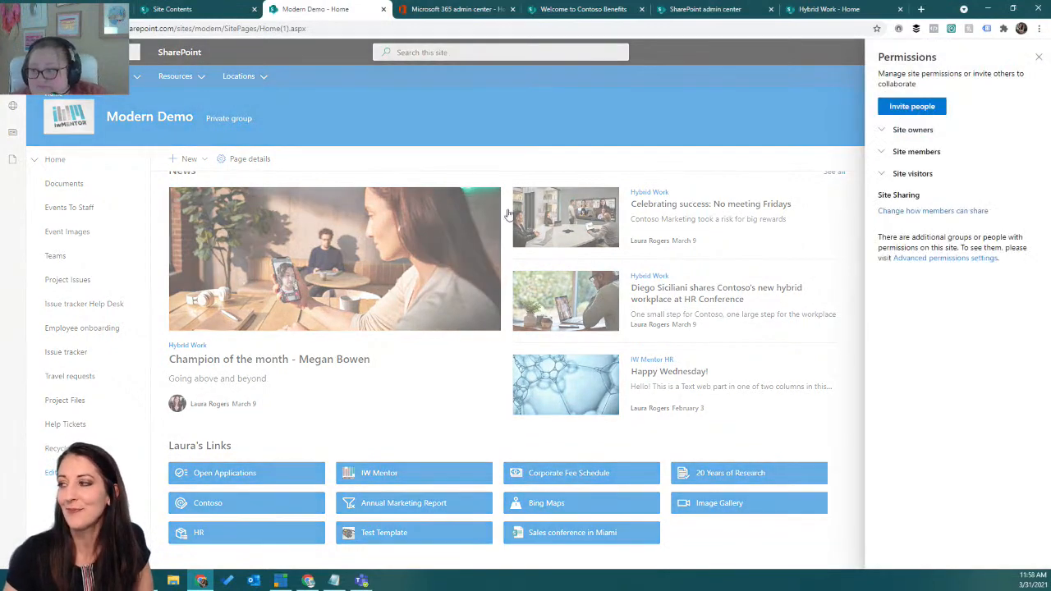
{"action": "left_click", "coordinate": [883, 156]}
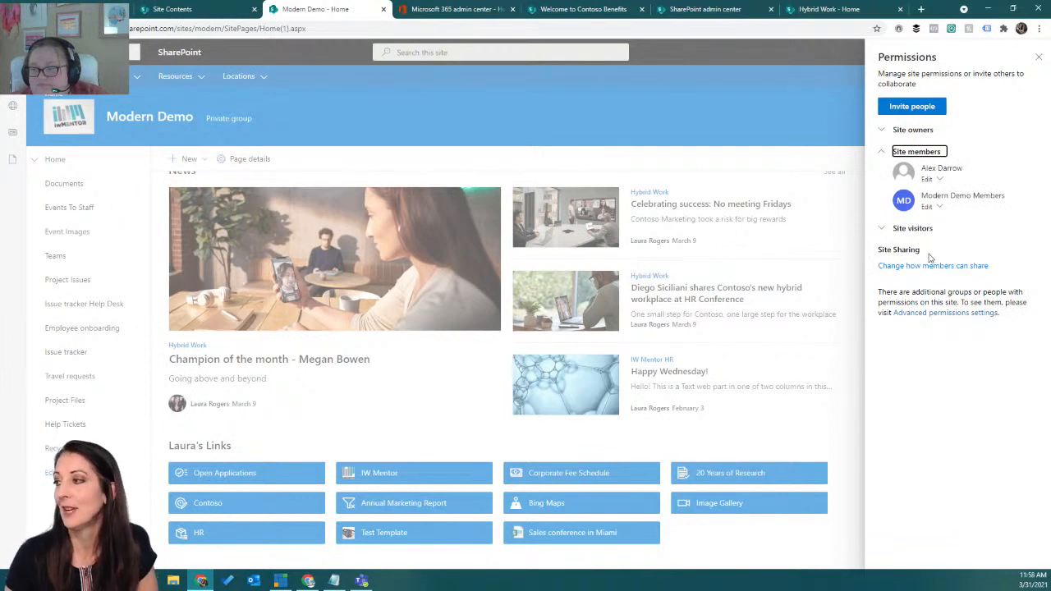
Open the site's advanced permissions settings and examine which list and site permissions the Edit permission level includes
{"action": "left_click", "coordinate": [936, 313]}
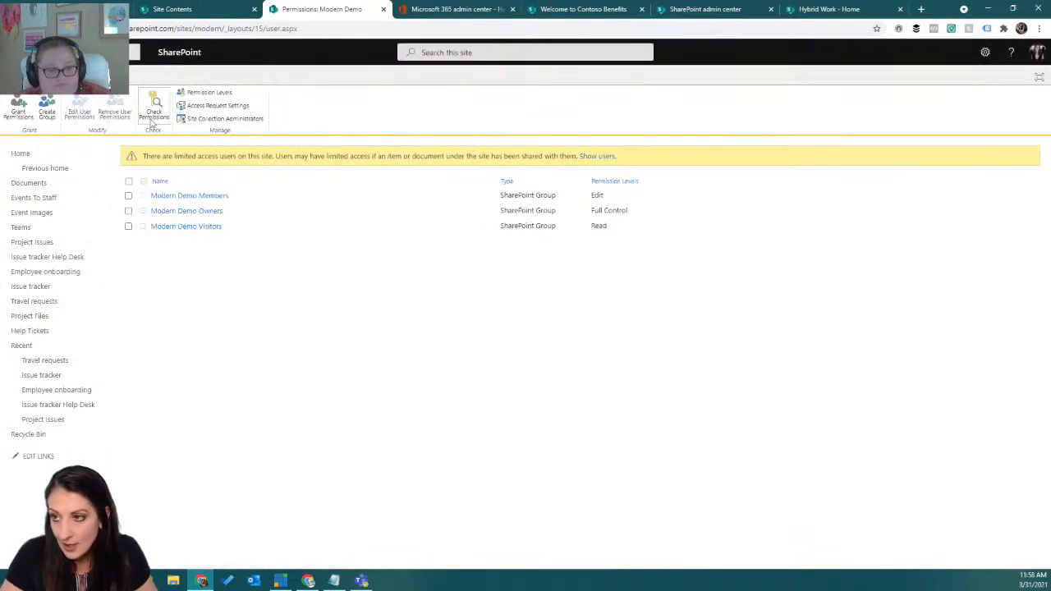
{"action": "left_click", "coordinate": [206, 93]}
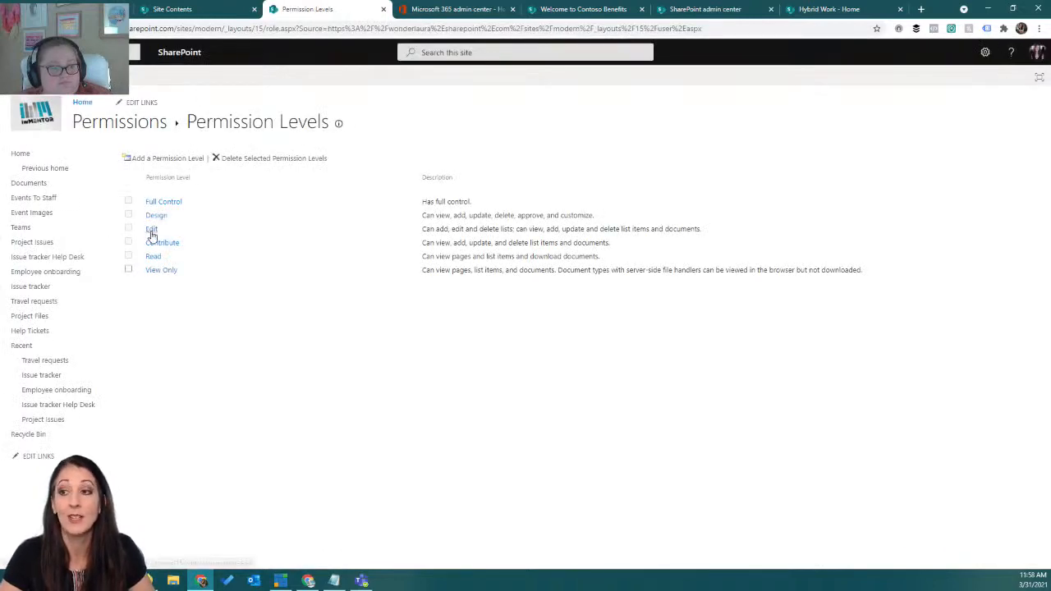
{"action": "left_click", "coordinate": [151, 232]}
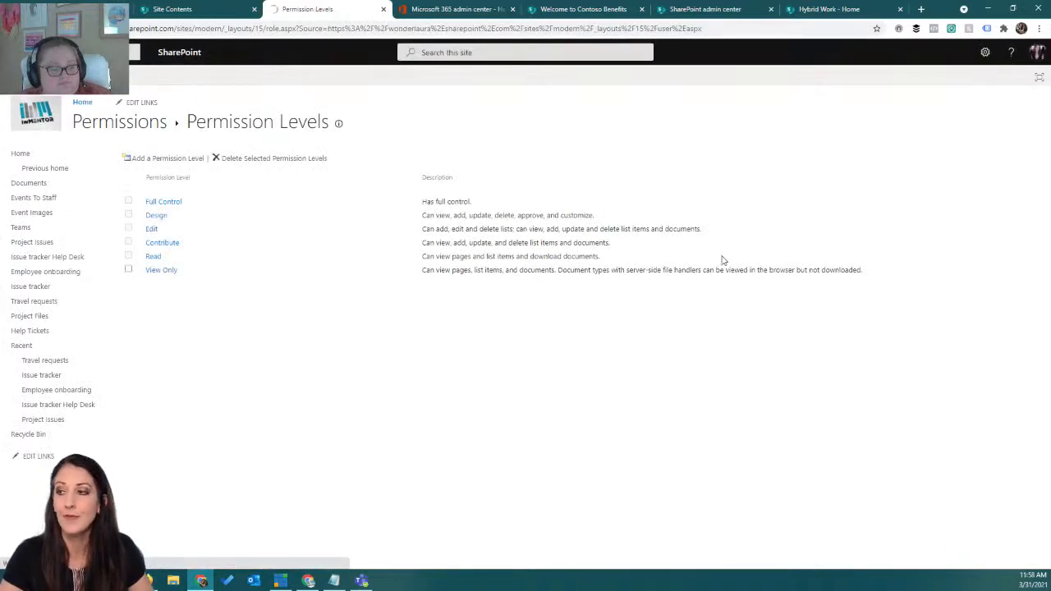
{"action": "scroll", "coordinate": [448, 194], "scroll_direction": "down", "scroll_amount": 1}
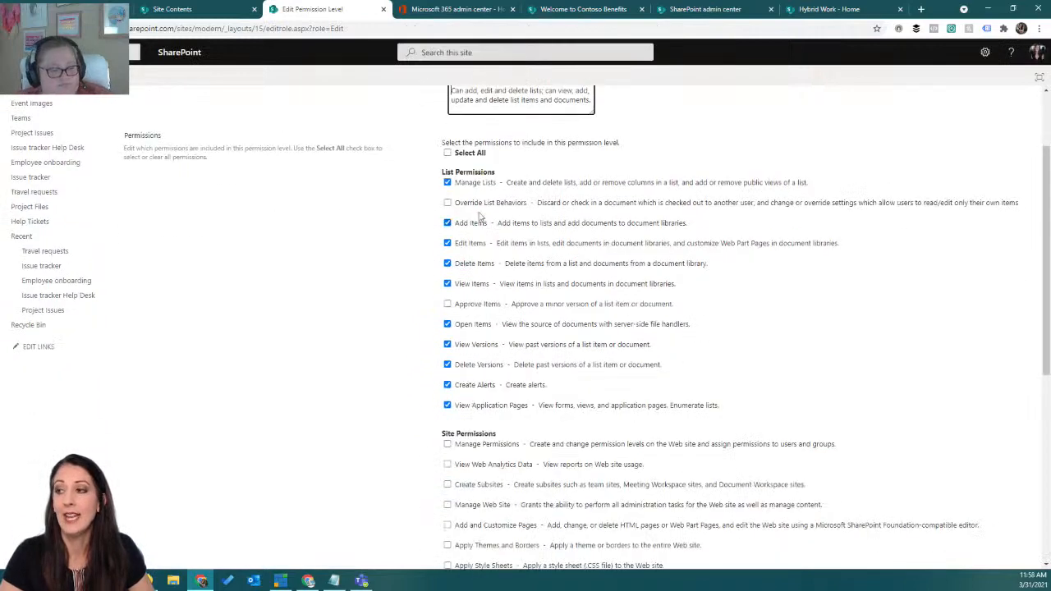
{"action": "left_click", "coordinate": [447, 182]}
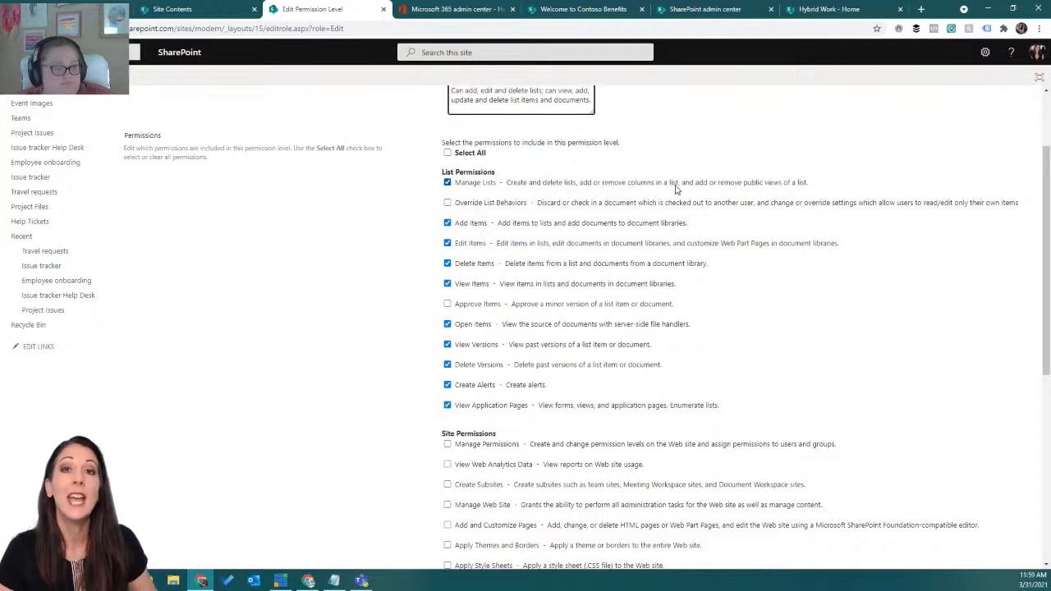
{"action": "scroll", "coordinate": [676, 188], "scroll_direction": "up", "scroll_amount": 3}
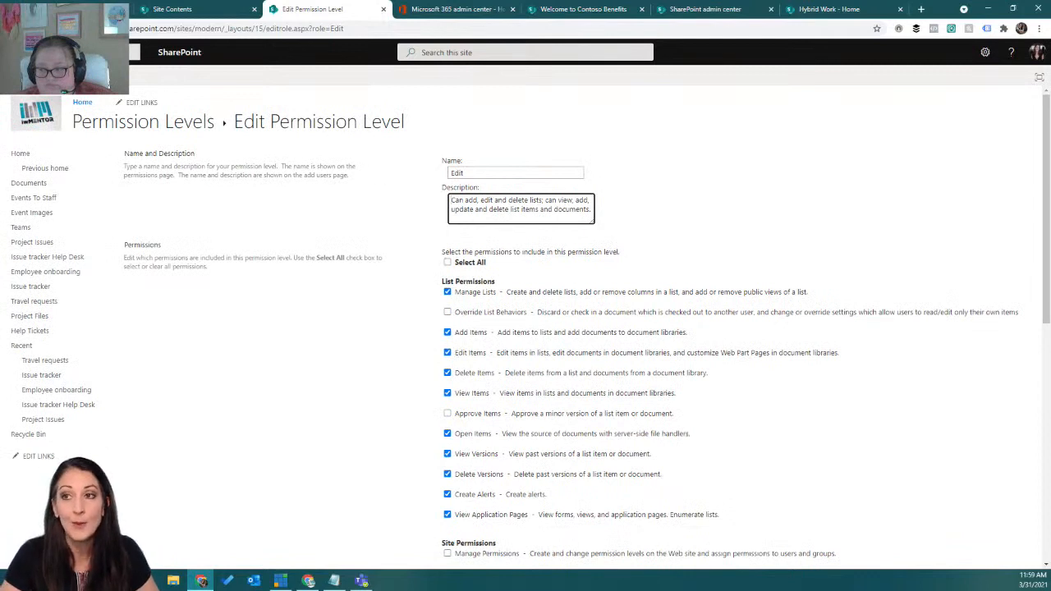
{"action": "left_click", "coordinate": [11, 29]}
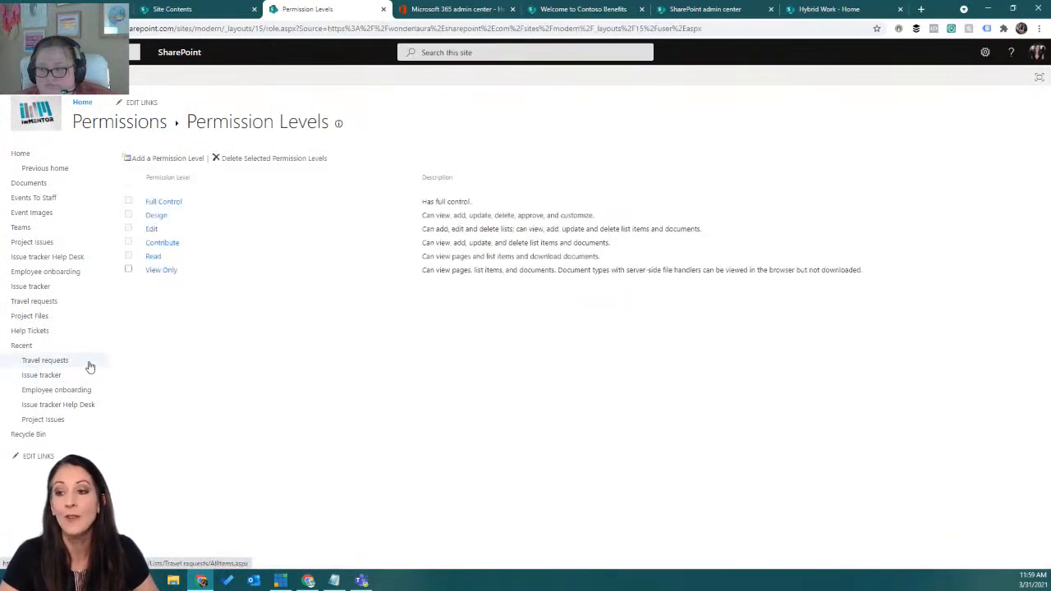
Open the permissions of the Site Pages library from the site contents and stop inheriting permissions from the parent site
{"action": "left_click", "coordinate": [984, 52]}
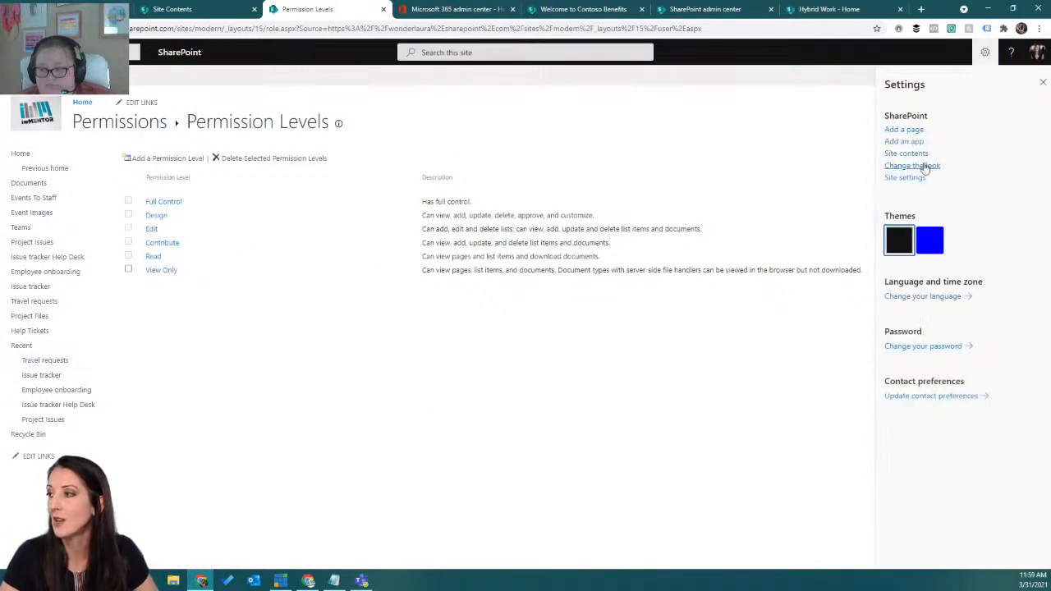
{"action": "left_click", "coordinate": [906, 154]}
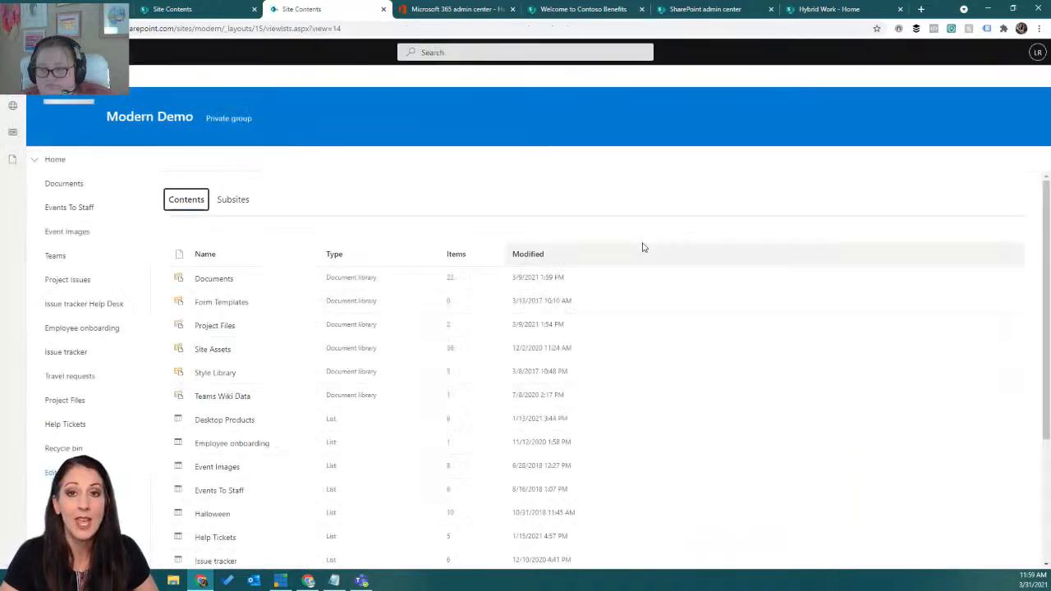
{"action": "scroll", "coordinate": [300, 361], "scroll_direction": "down", "scroll_amount": 3}
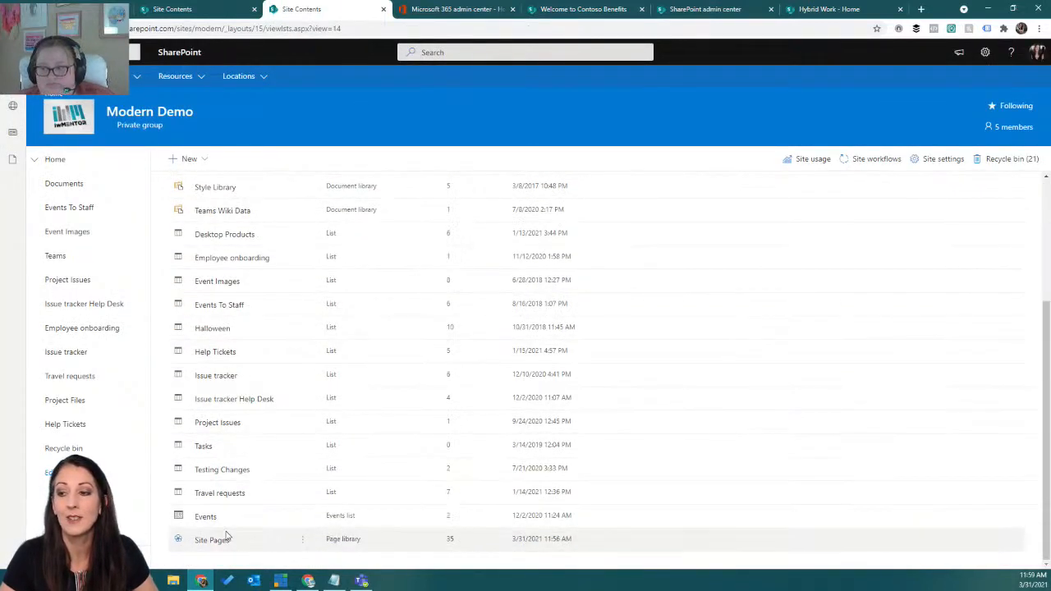
{"action": "left_click", "coordinate": [303, 540]}
{"action": "left_click", "coordinate": [324, 499]}
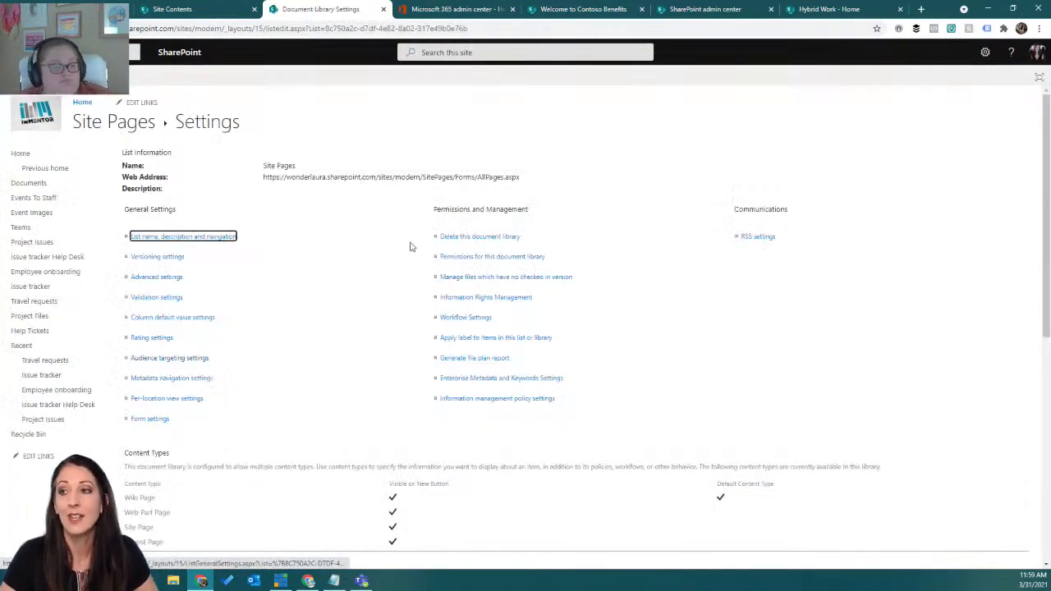
{"action": "left_click", "coordinate": [464, 258]}
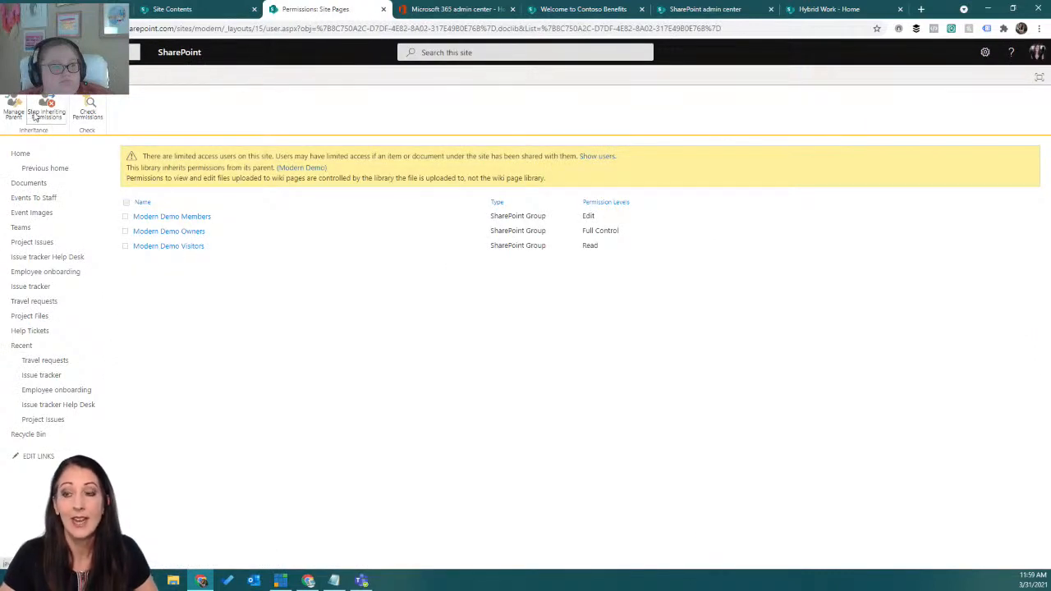
{"action": "left_click", "coordinate": [43, 112]}
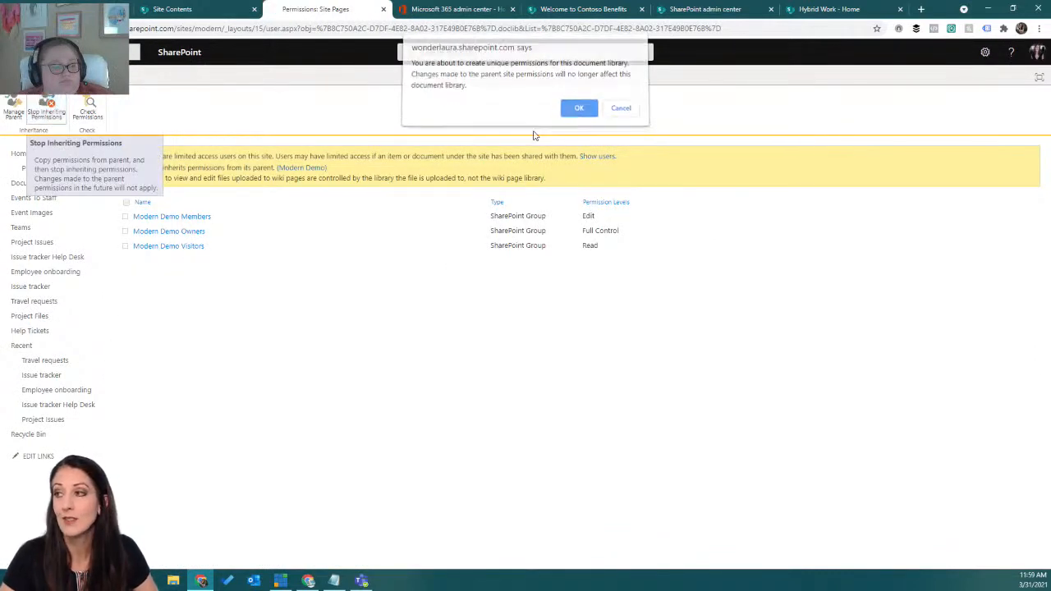
{"action": "left_click", "coordinate": [577, 110]}
Give the Modern Demo Members group only Read permission on the Site Pages library and return to the site's home page
{"action": "left_click", "coordinate": [128, 217]}
{"action": "left_click", "coordinate": [99, 106]}
{"action": "left_click", "coordinate": [458, 244]}
{"action": "left_click", "coordinate": [458, 269]}
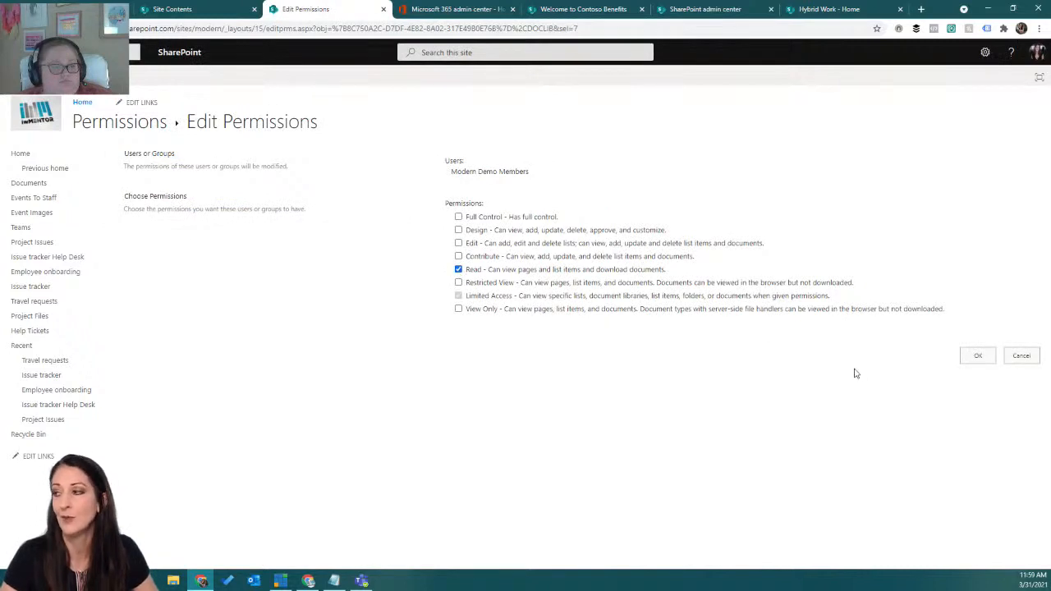
{"action": "left_click", "coordinate": [973, 357]}
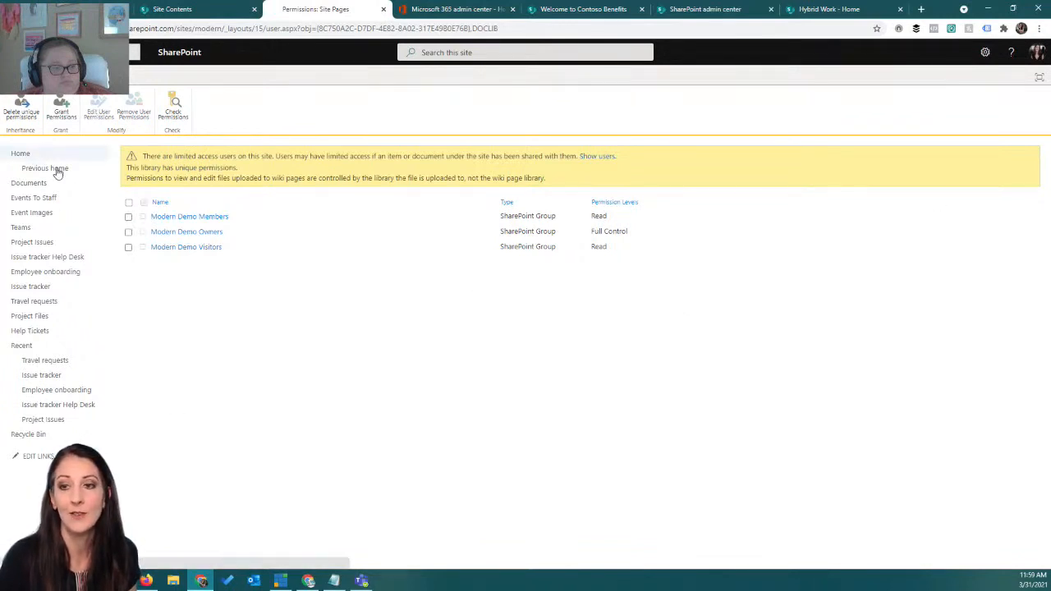
{"action": "left_click", "coordinate": [20, 154]}
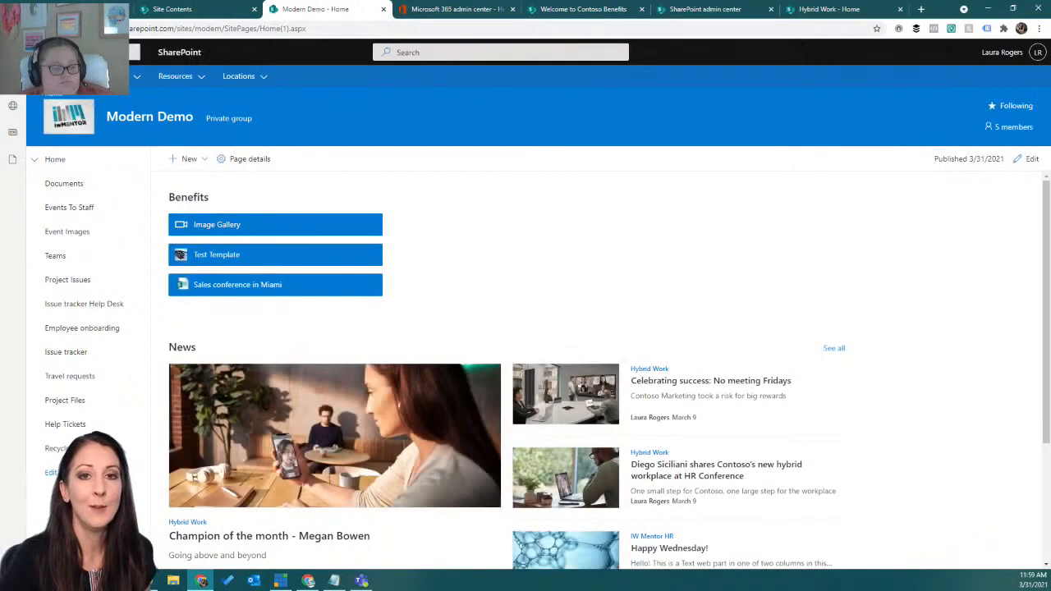